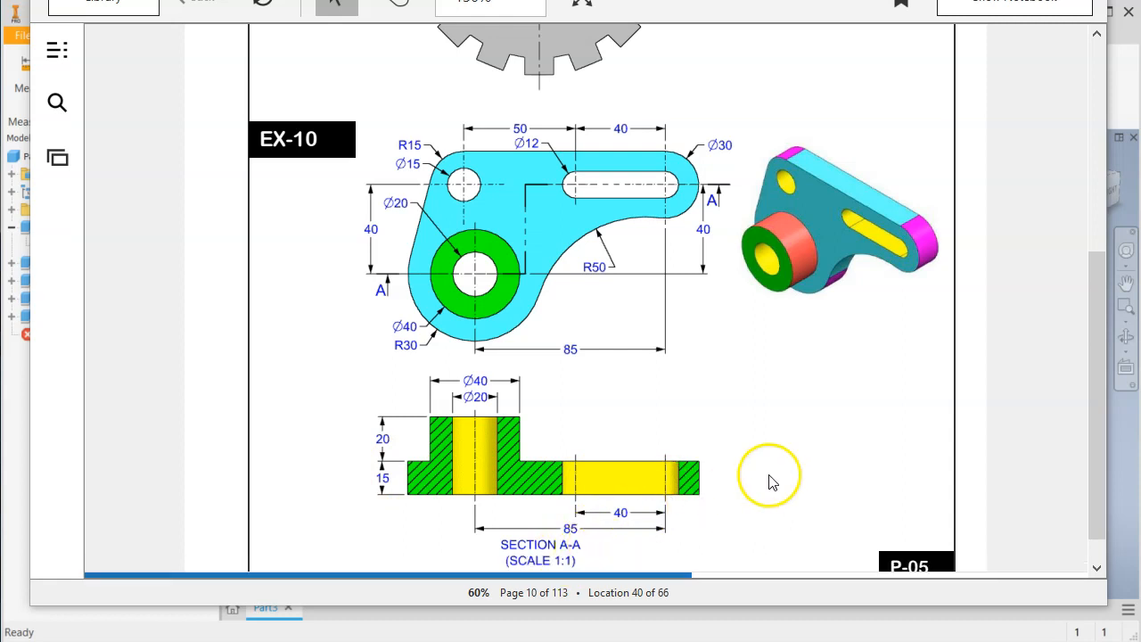
Examine the EX-10 bracket drawing and its section view, switch to Inventor, and inspect the finished bracket model.
scroll(1097, 350, "down", 1)
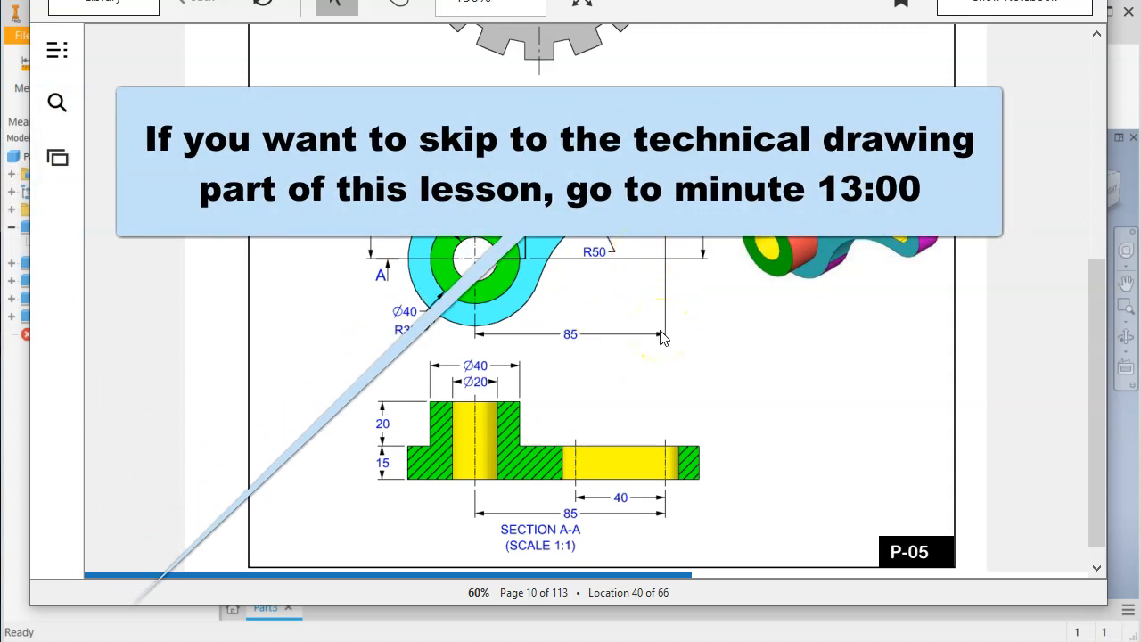
scroll(686, 305, "up", 1)
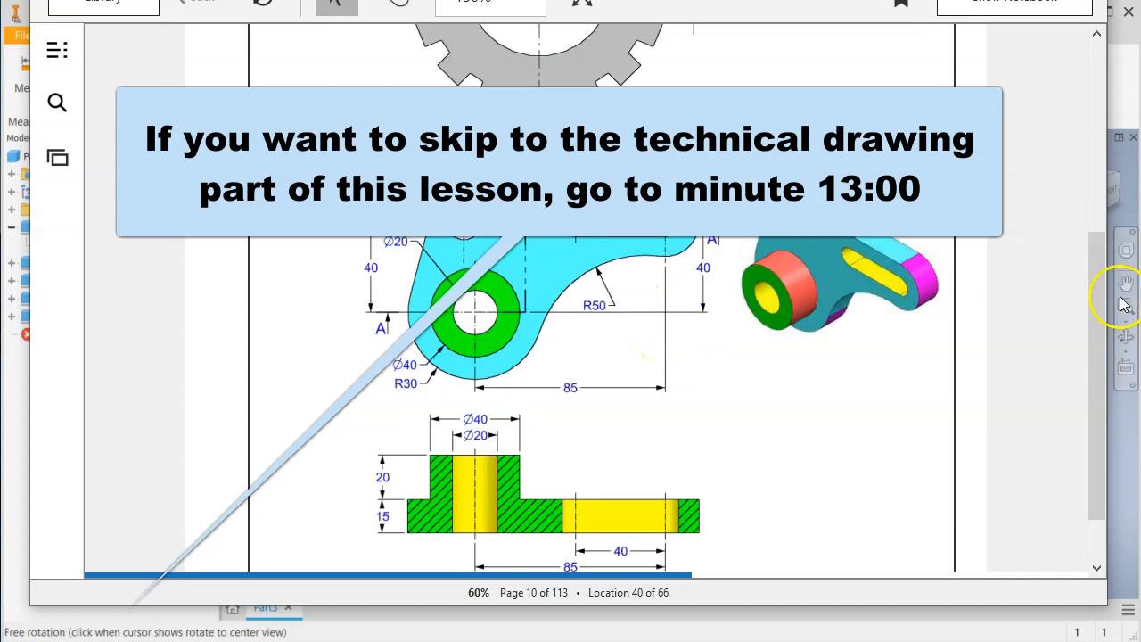
scroll(1100, 330, "down", 1)
left_click_drag(1100, 330, 1098, 349)
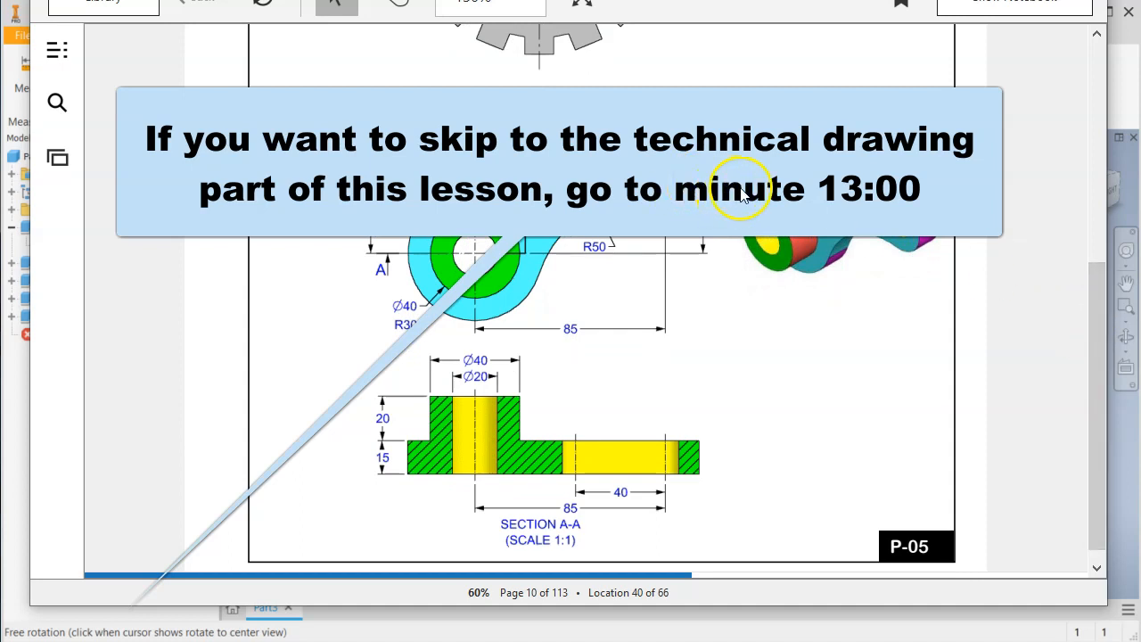
left_click(16, 387)
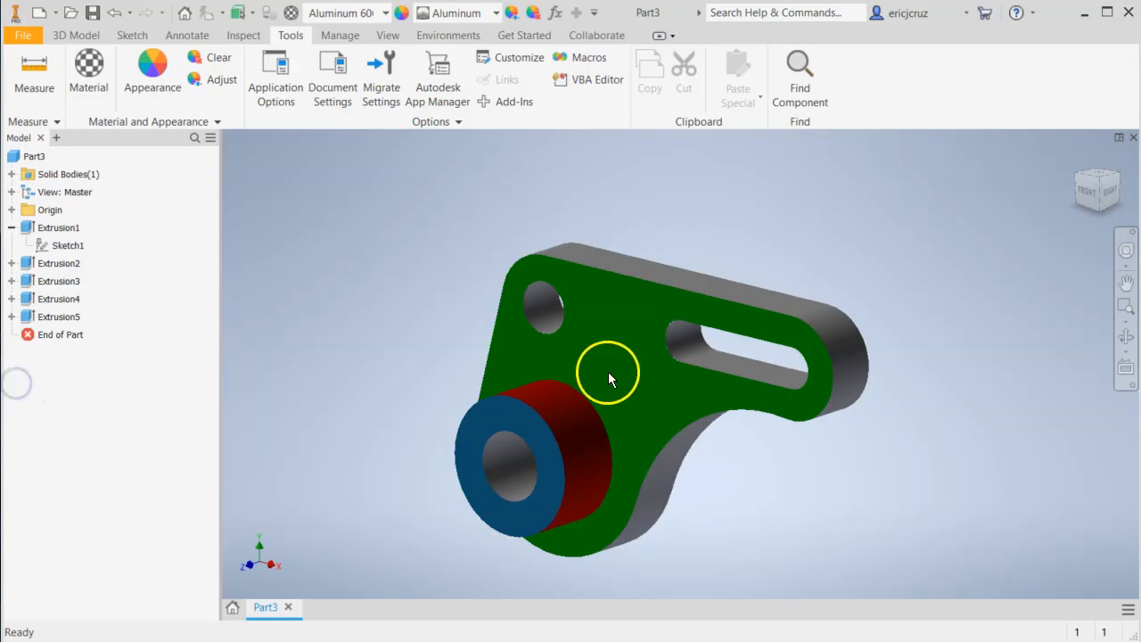
middle_click_drag(796, 375, 724, 392, "shift")
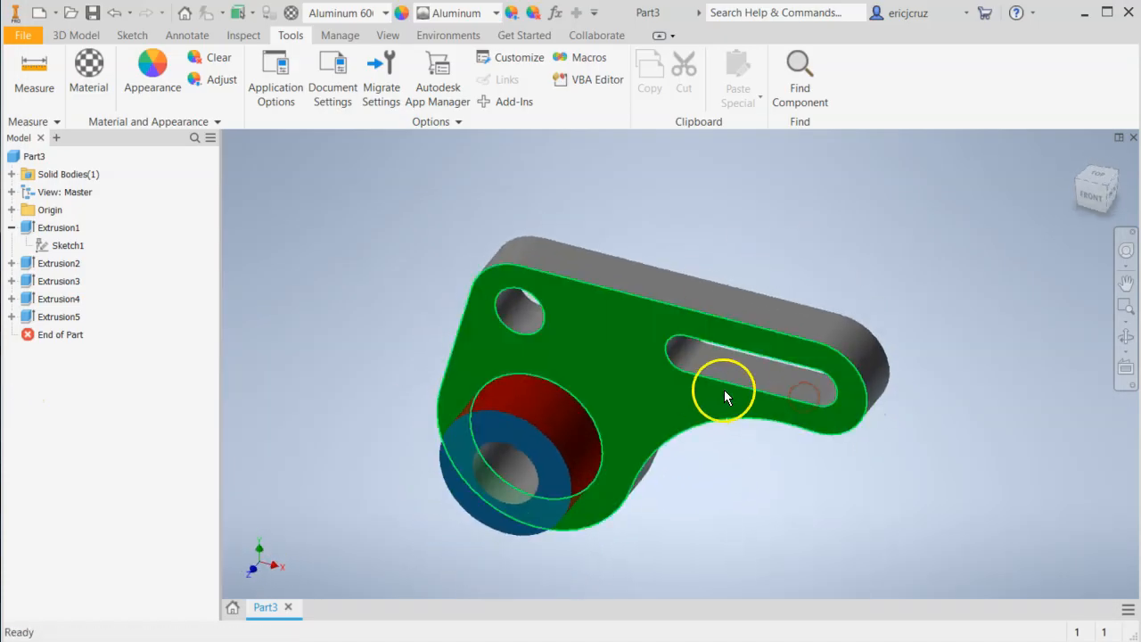
Create a new part and set its document length unit to millimeter.
left_click(53, 13)
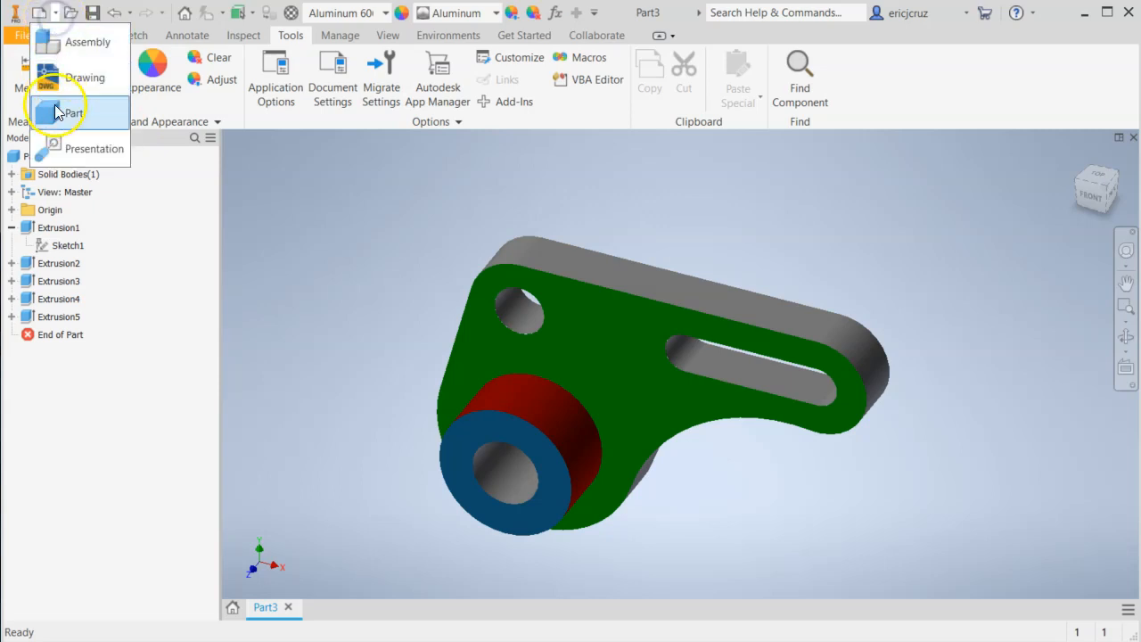
left_click(57, 108)
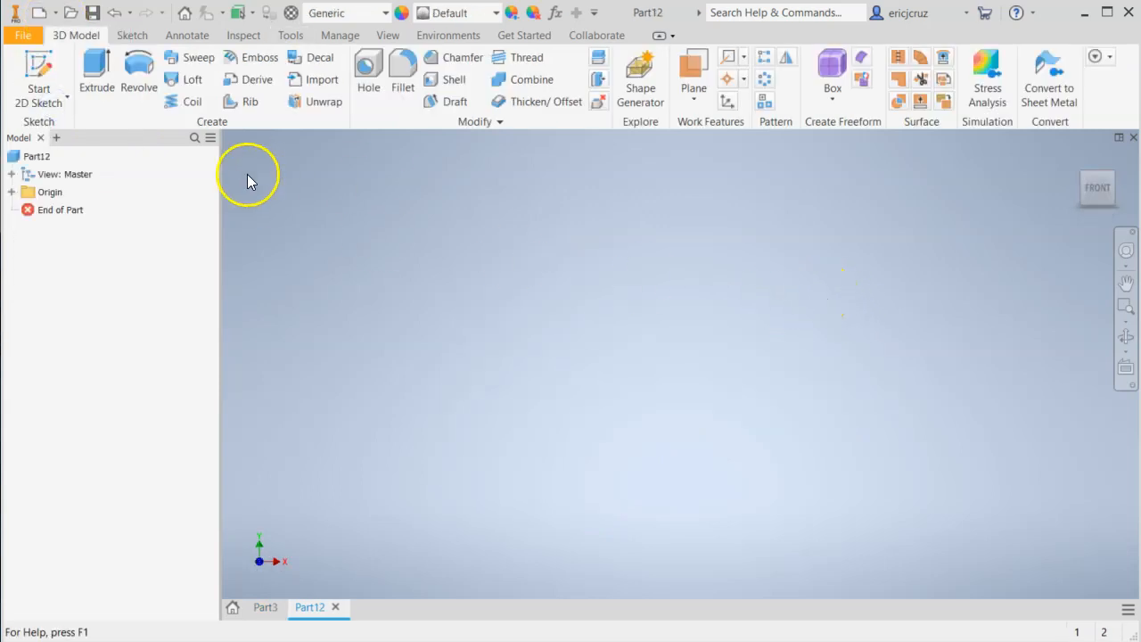
left_click(291, 36)
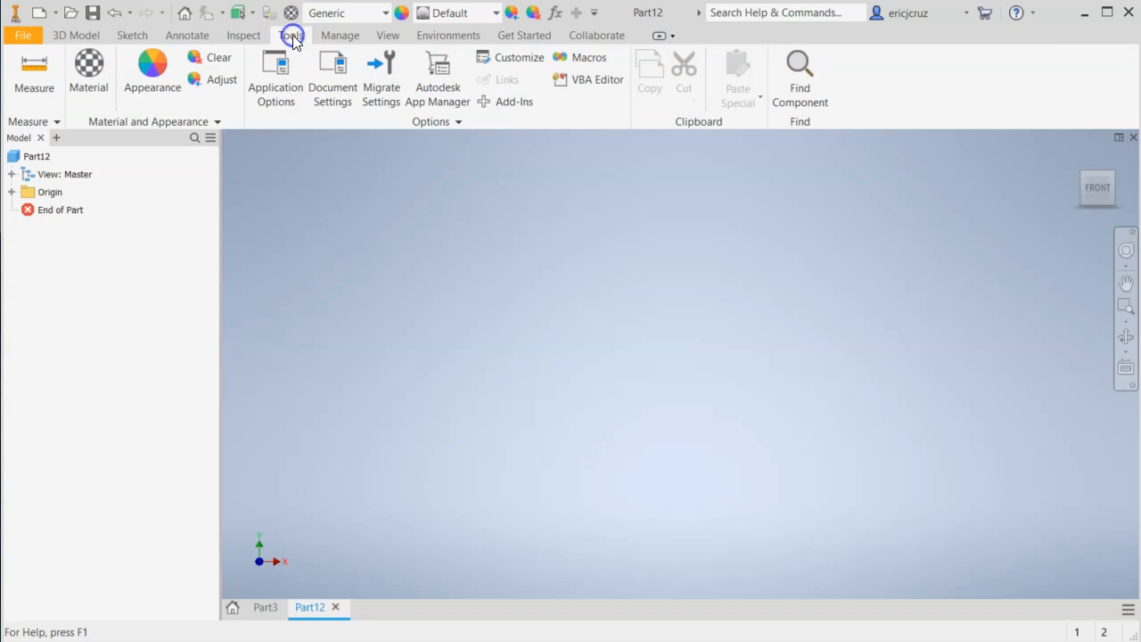
left_click(330, 78)
left_click(393, 98)
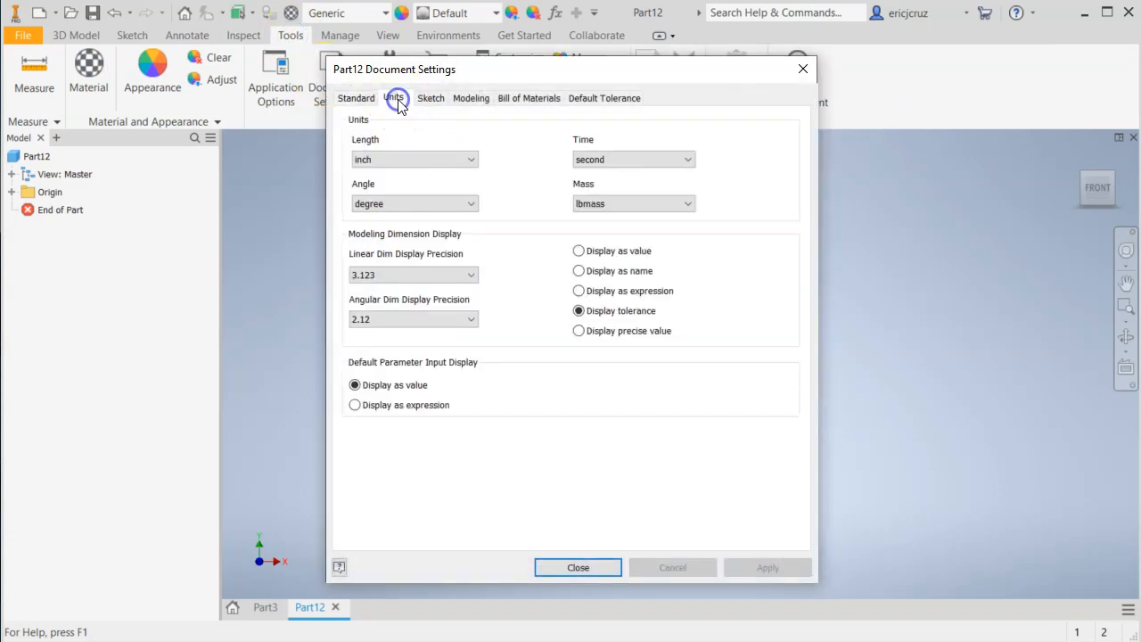
left_click(414, 162)
left_click(403, 204)
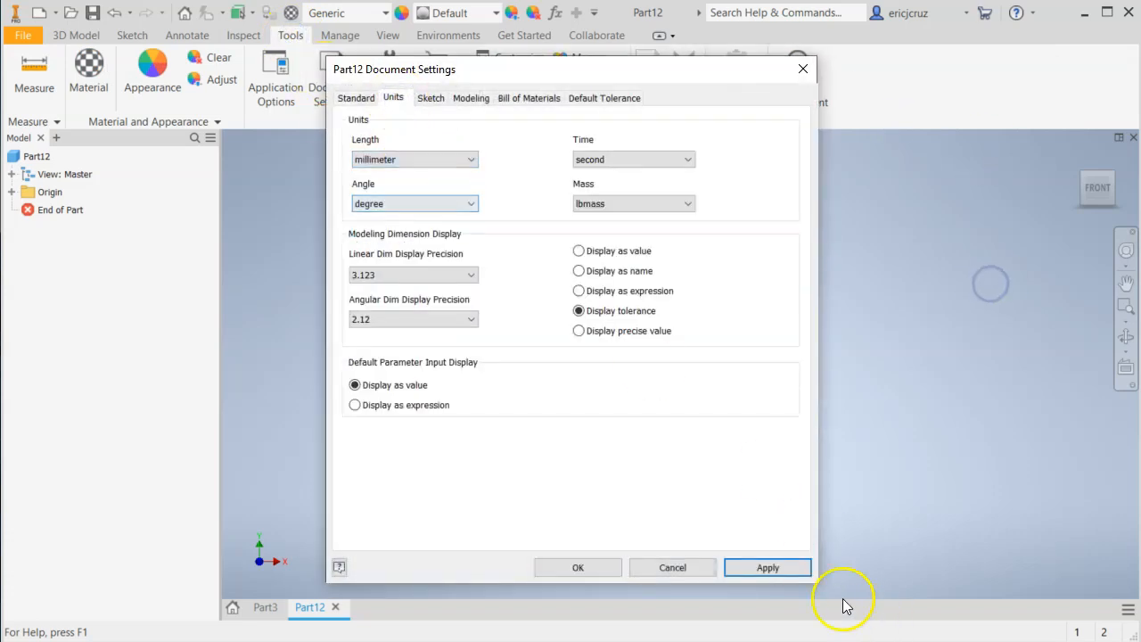
left_click(578, 567)
left_click(329, 69)
left_click(403, 100)
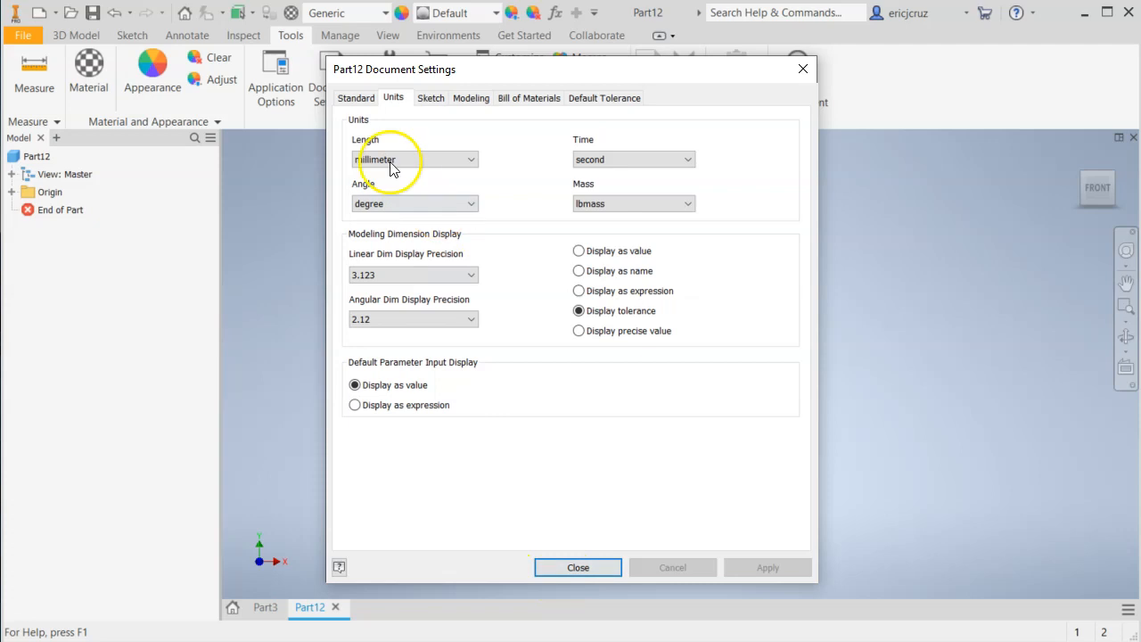
left_click(602, 569)
Start a 2D sketch on the front (XY) origin plane.
left_click(78, 34)
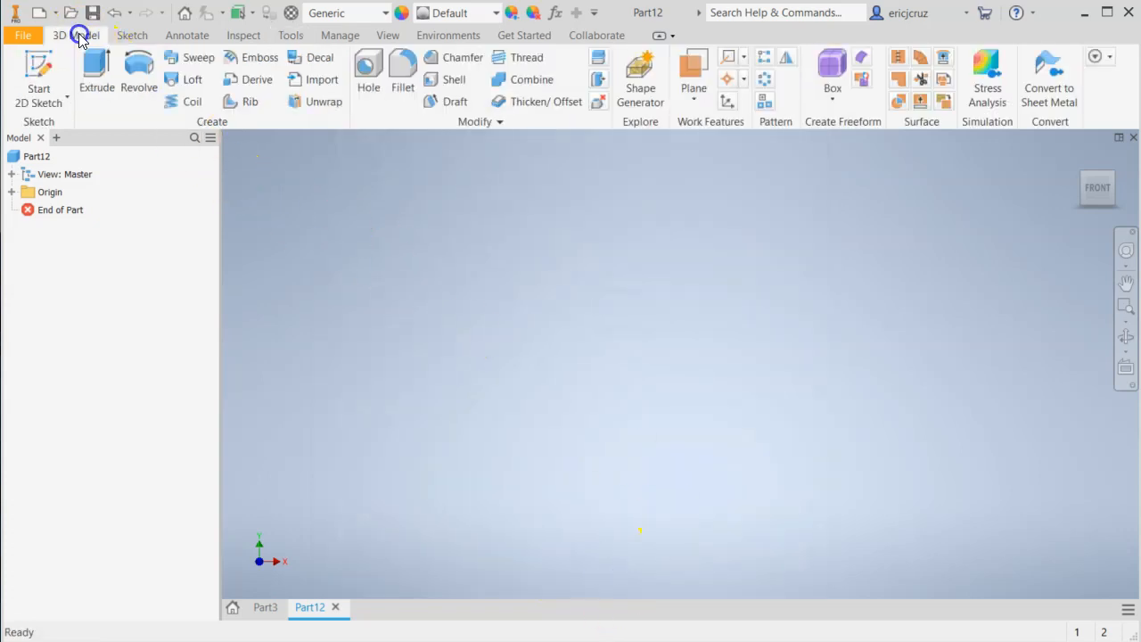
left_click(40, 67)
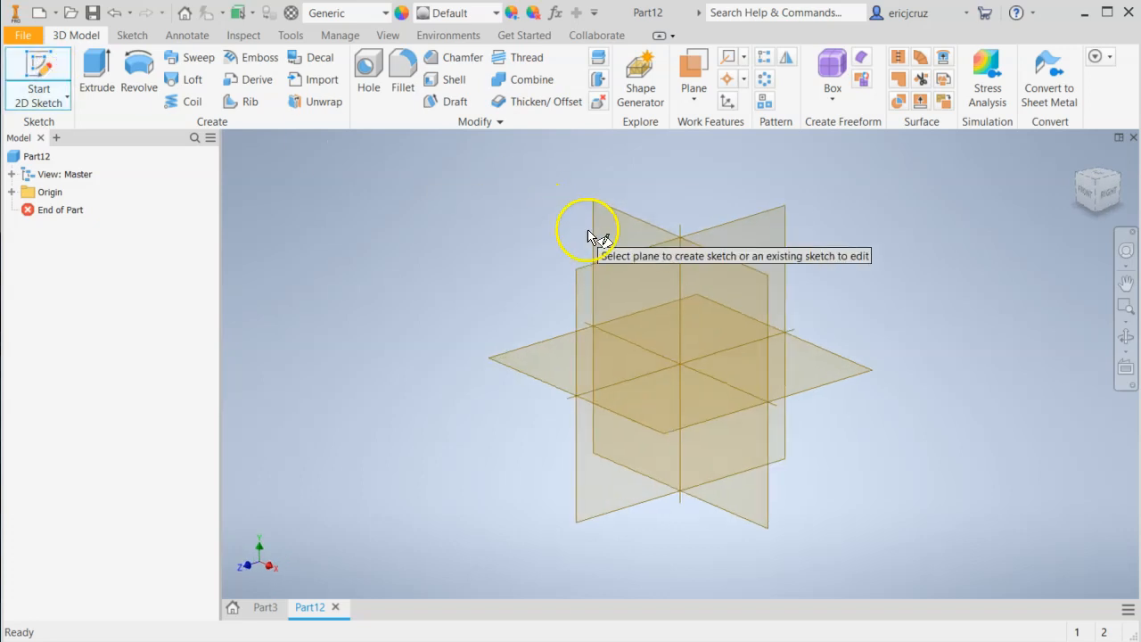
left_click(618, 226)
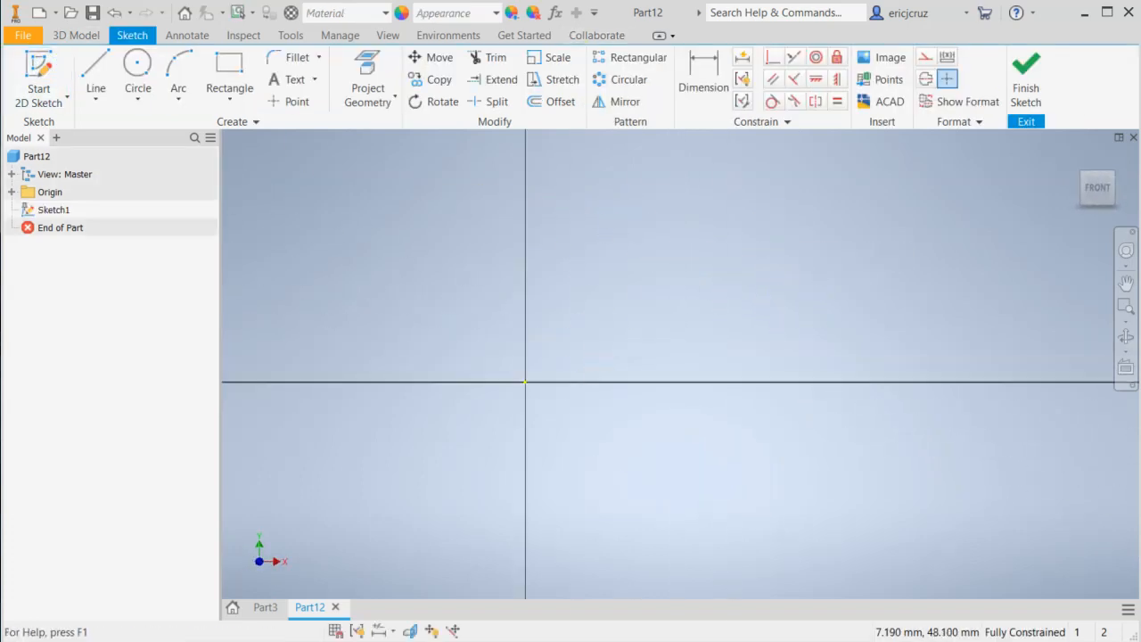
Consult the EX-10 drawing and draw a circle centred on the origin with a 30 mm radius, using radius input.
key("alt+Tab")
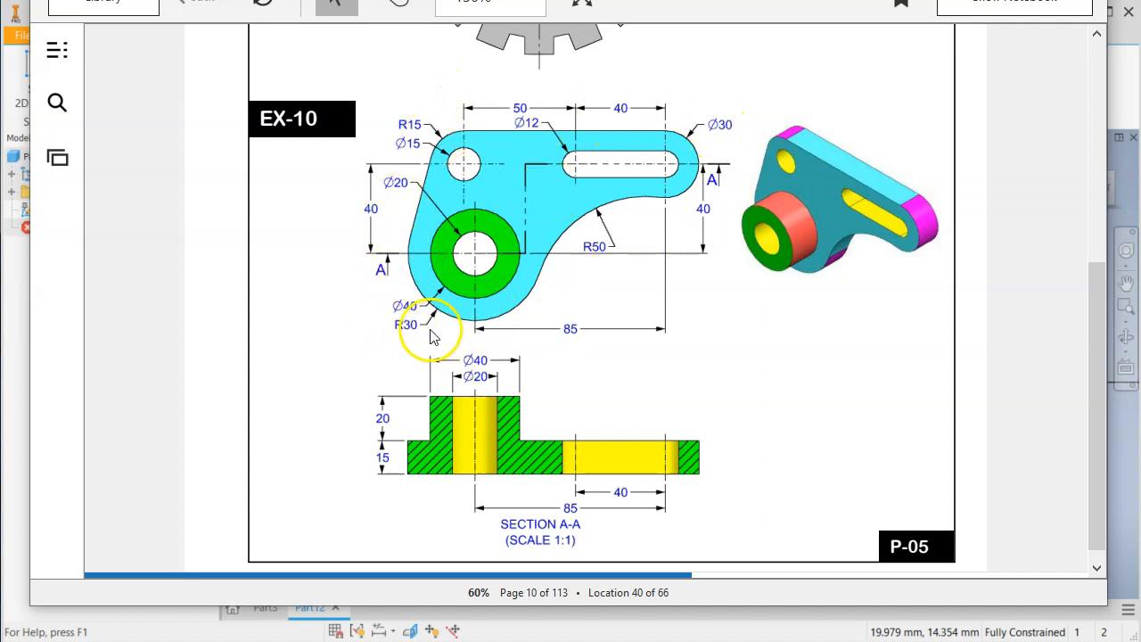
key("alt+Tab")
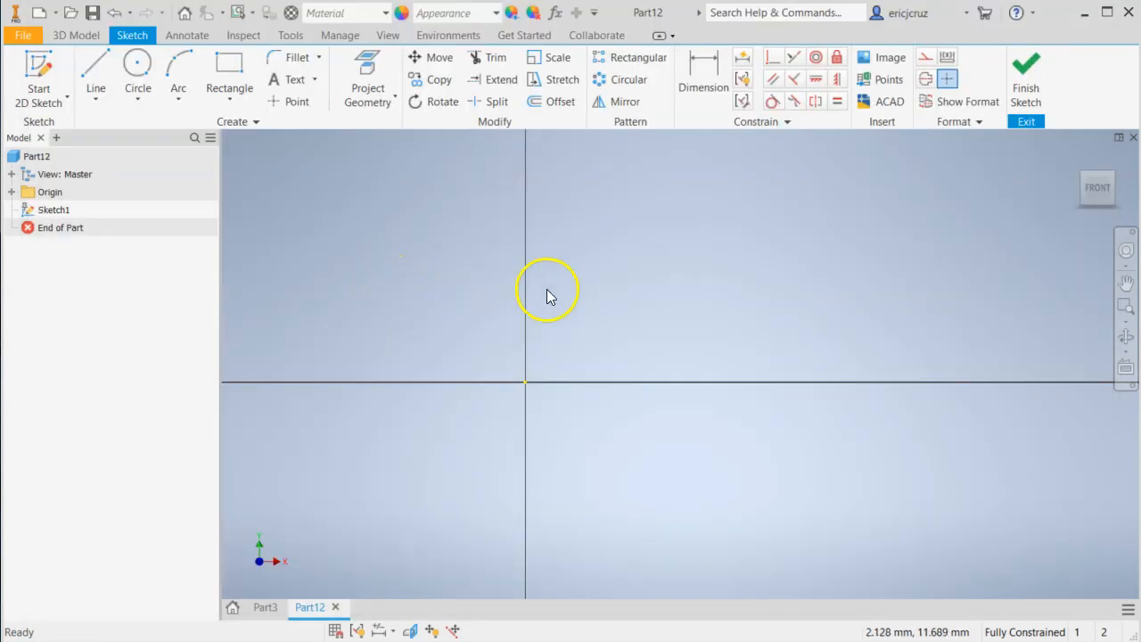
left_click(138, 67)
left_click(525, 382)
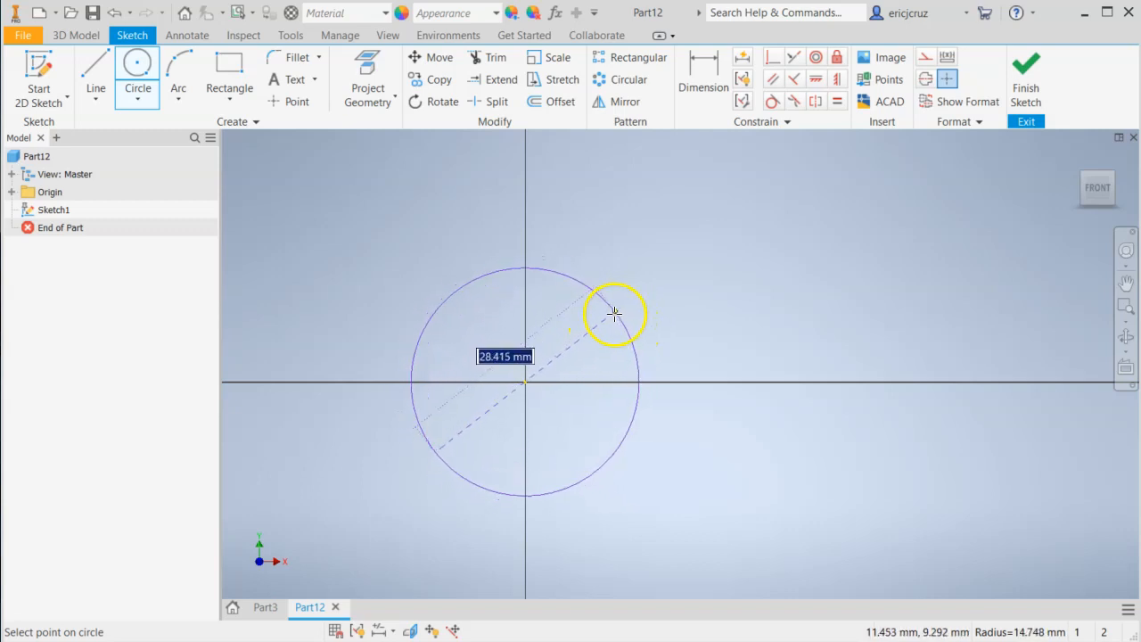
right_click(619, 306)
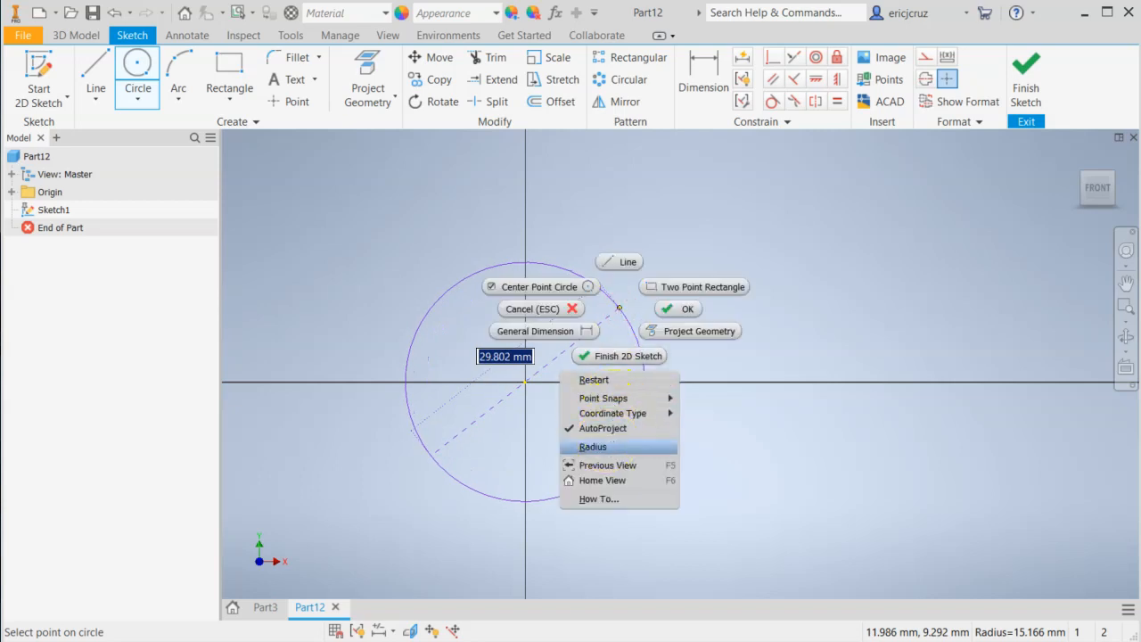
left_click(609, 447)
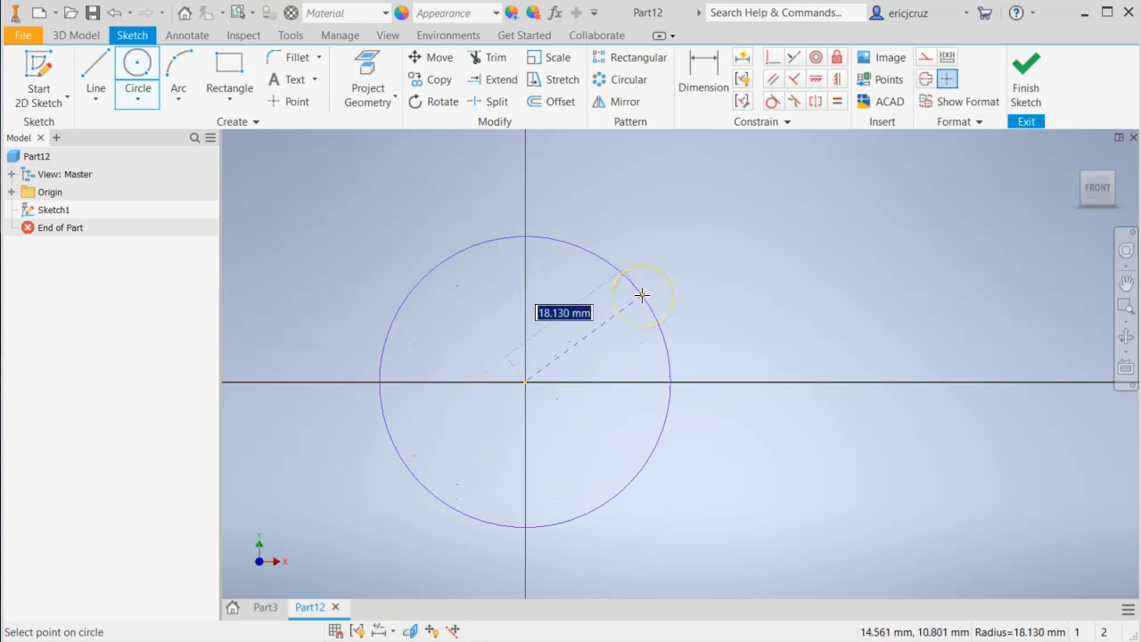
key("alt+Tab")
key("alt+Tab")
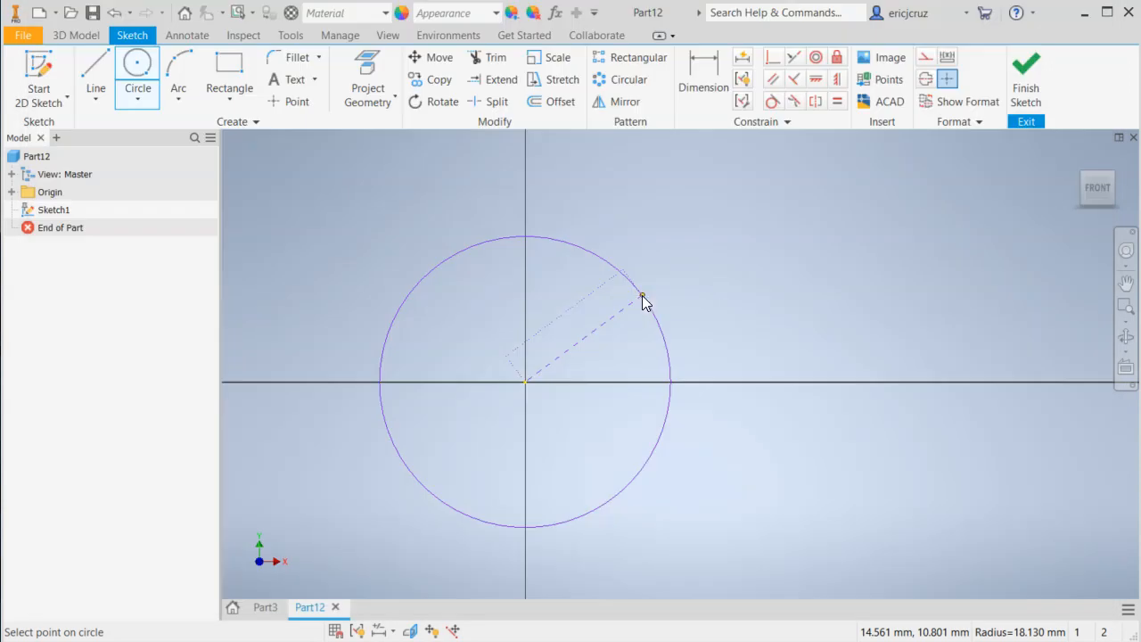
key("Return")
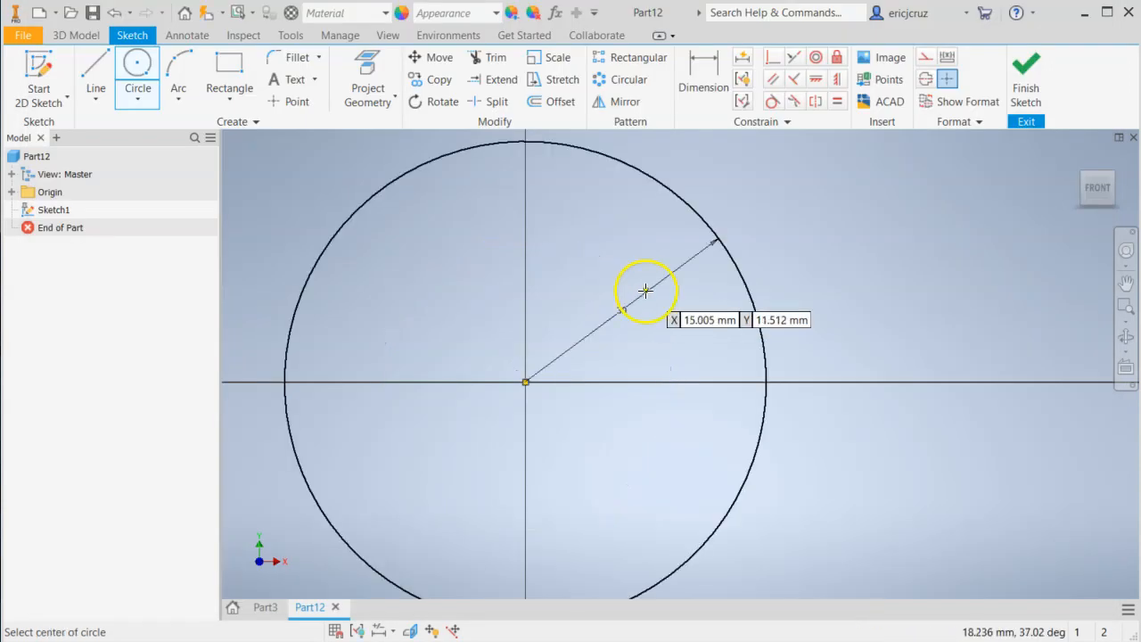
scroll(639, 303, "down", 5)
scroll(642, 312, "up", 3)
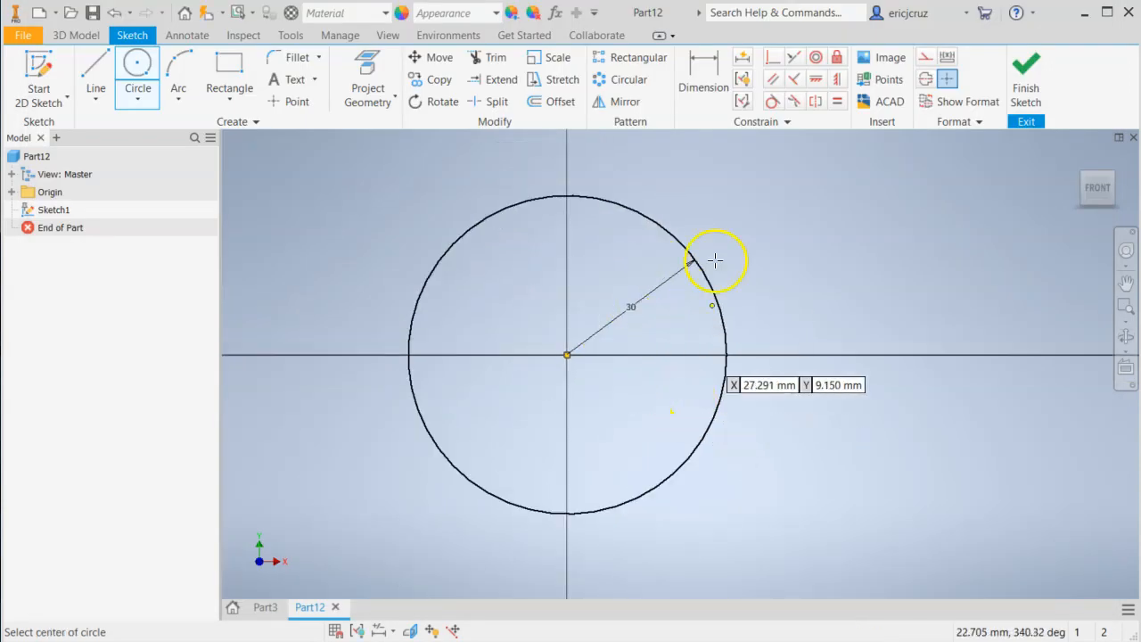
left_click(718, 87)
left_click(679, 246)
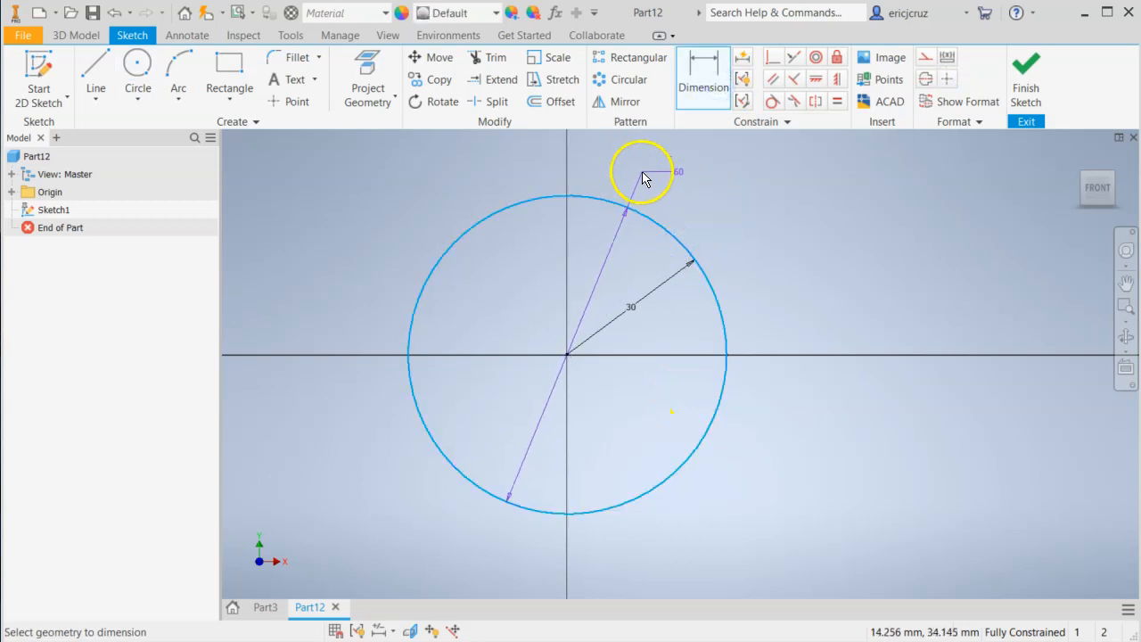
key("Escape")
Draw two circles above the base circle, about 28 mm in diameter at its upper left and about 47 mm at its upper right.
middle_click_drag(687, 198, 591, 339)
scroll(676, 228, "down", 3)
left_click(148, 89)
left_click(456, 292)
left_click(490, 319)
left_click(672, 256)
left_click(731, 304)
middle_click_drag(791, 338, 782, 382)
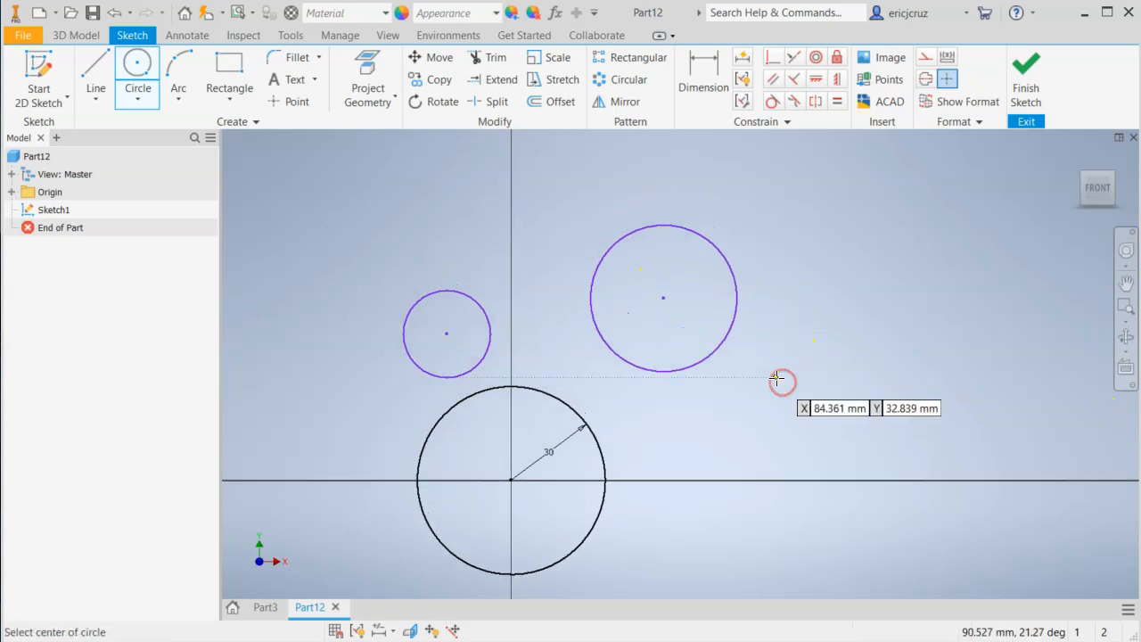
Check the drawing's arm end size and dimension the upper-right circle with a diameter of 30 mm.
key("alt+Tab")
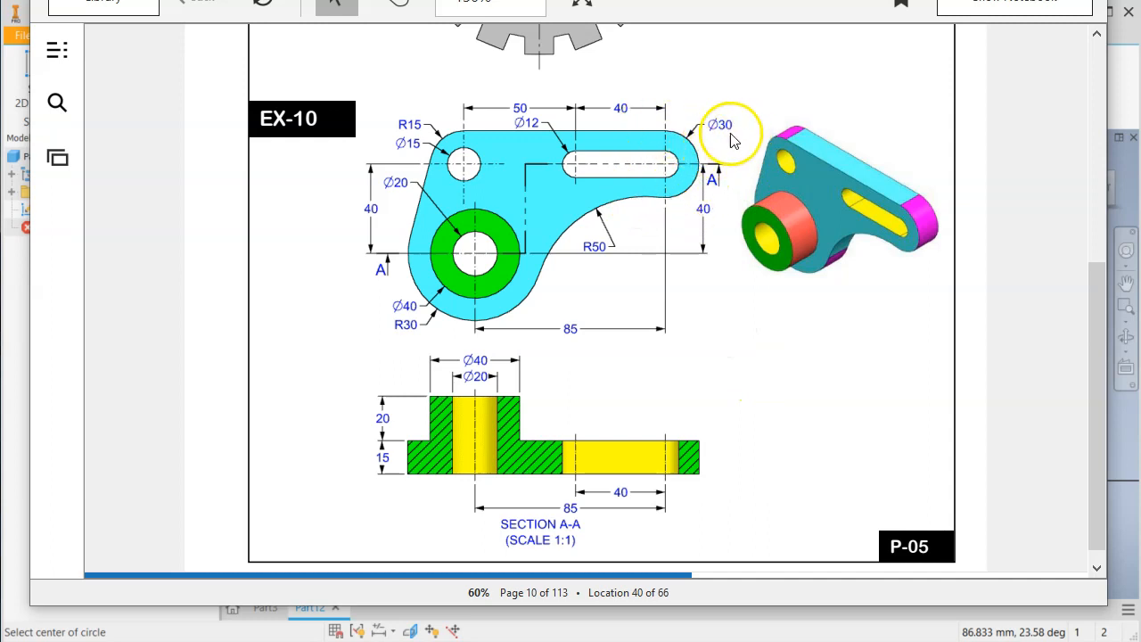
key("alt+Tab")
left_click(700, 91)
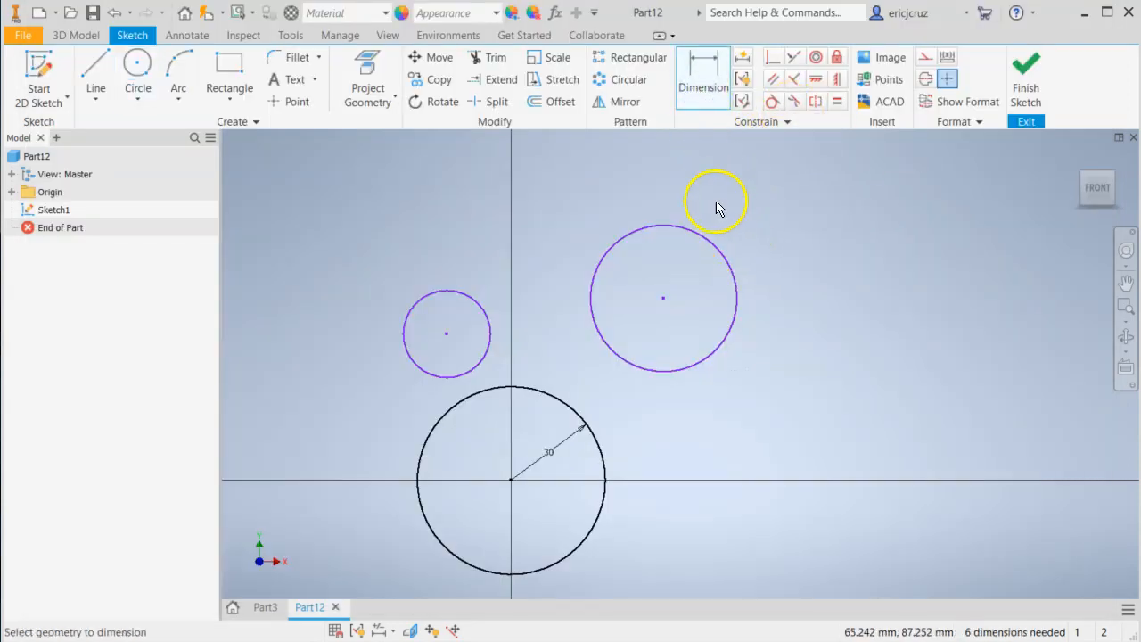
left_click(707, 239)
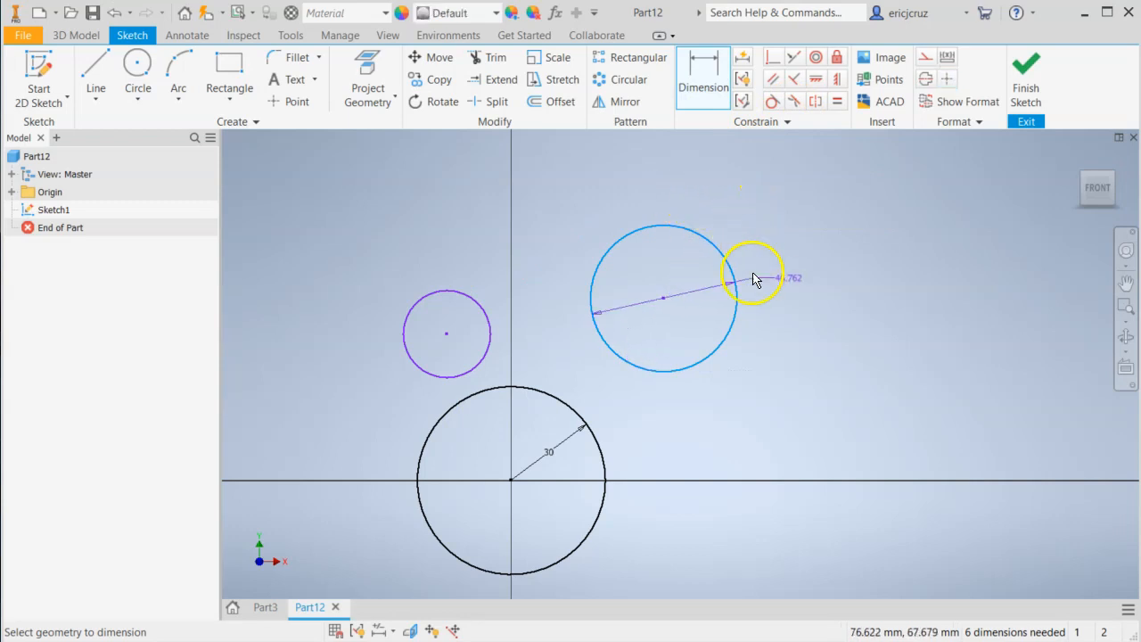
right_click(754, 204)
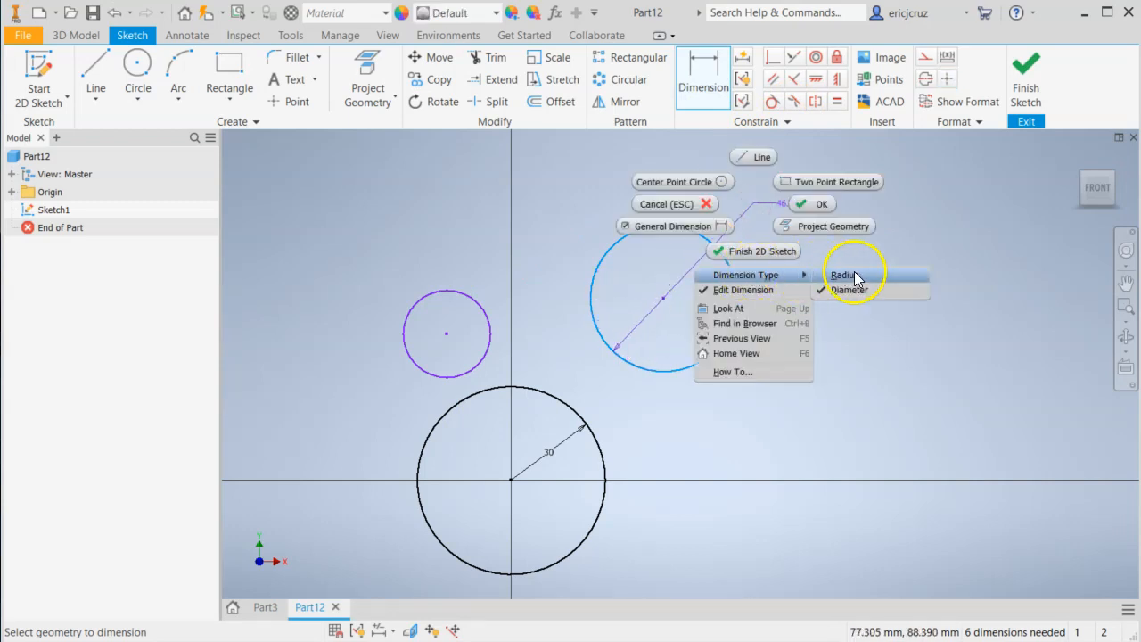
left_click(849, 290)
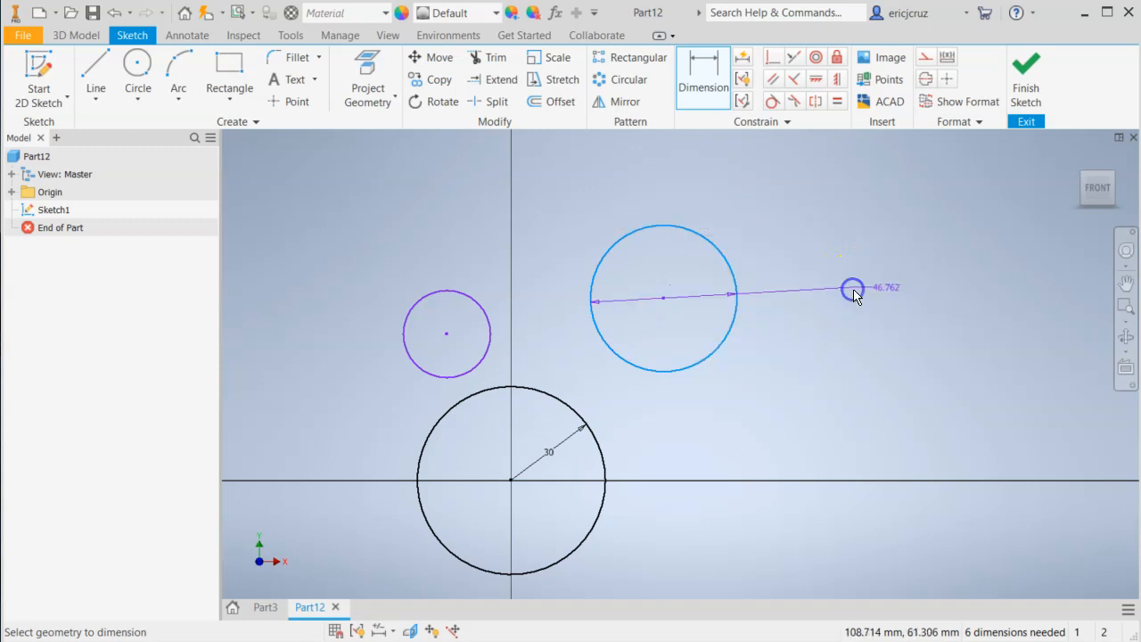
left_click(731, 193)
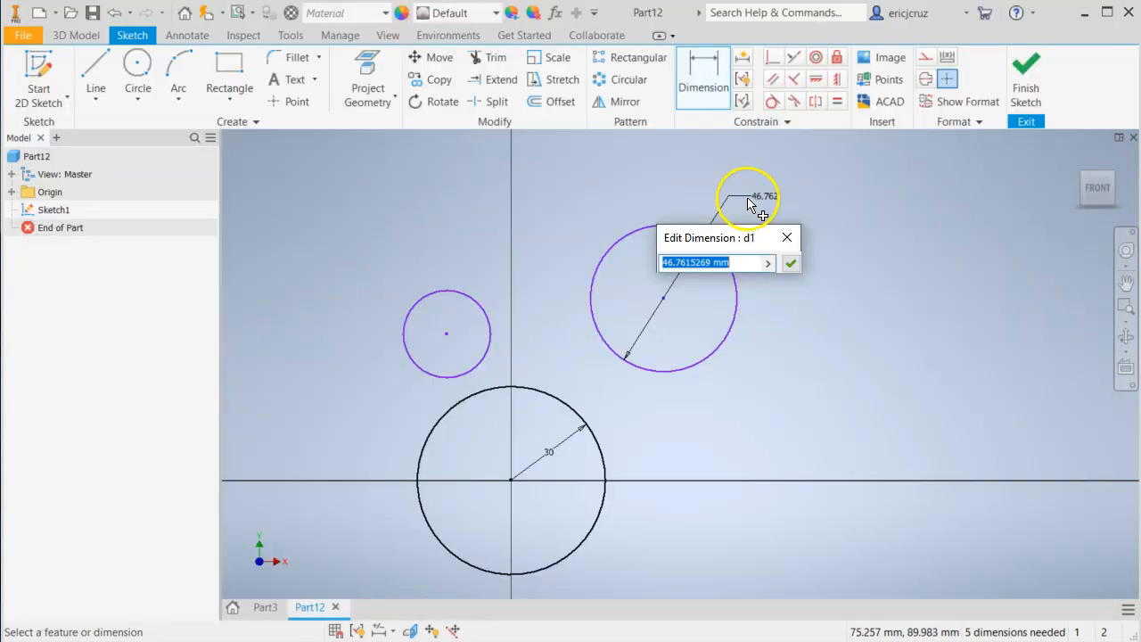
type("30")
key("Return")
Check the upper-left corner size in the EX-10 drawing and dimension the upper-left circle with a radius of 15 mm.
key("alt+Tab")
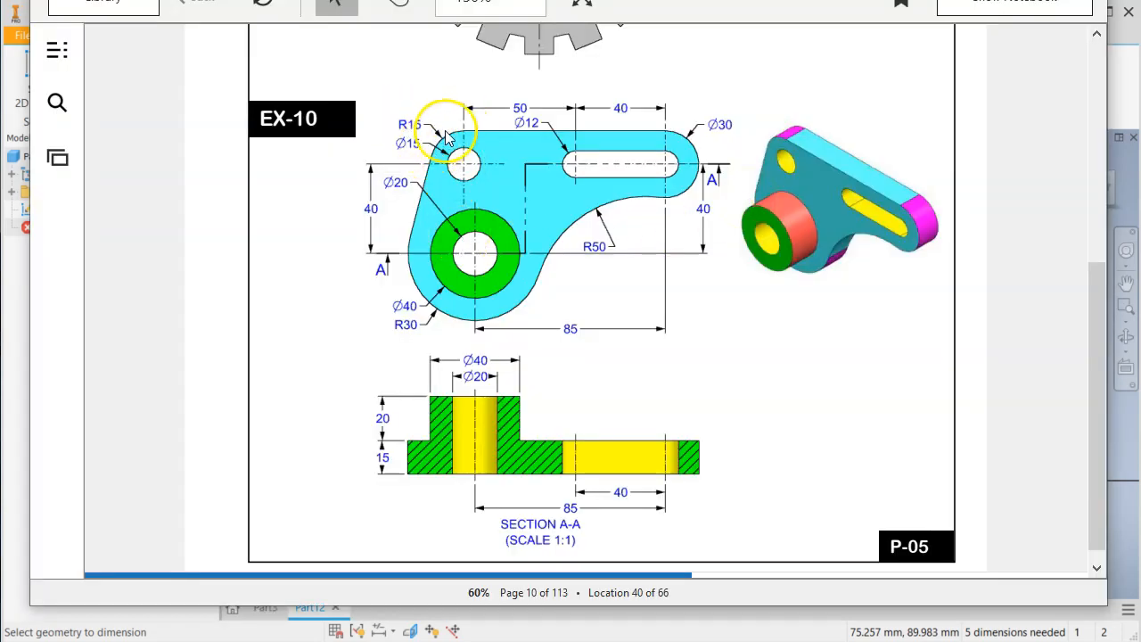
key("alt+Tab")
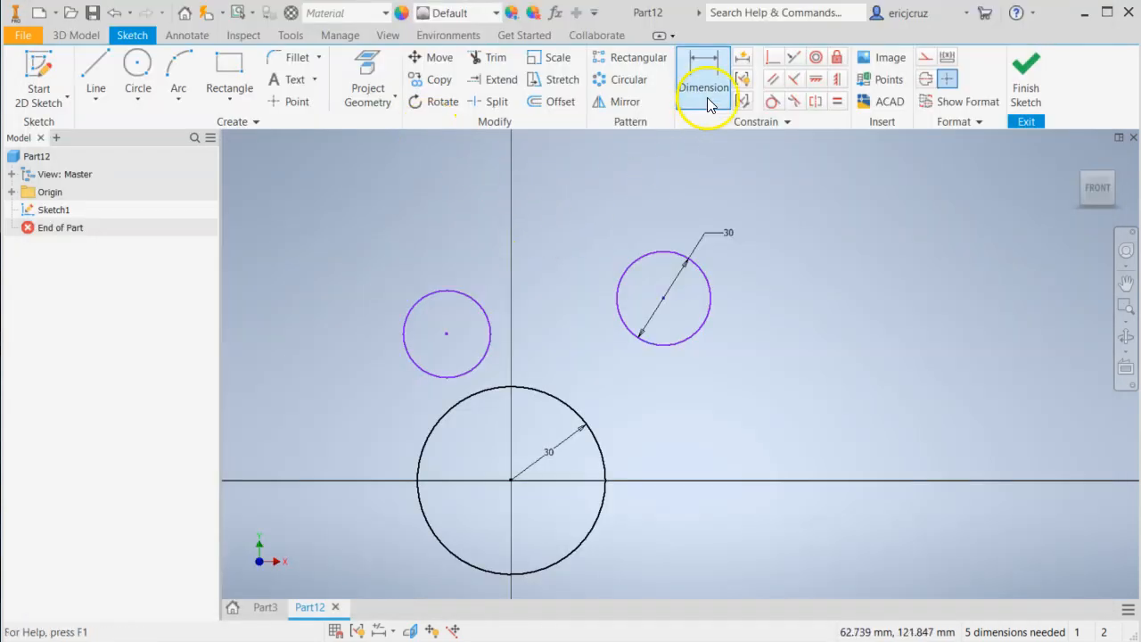
left_click(461, 297)
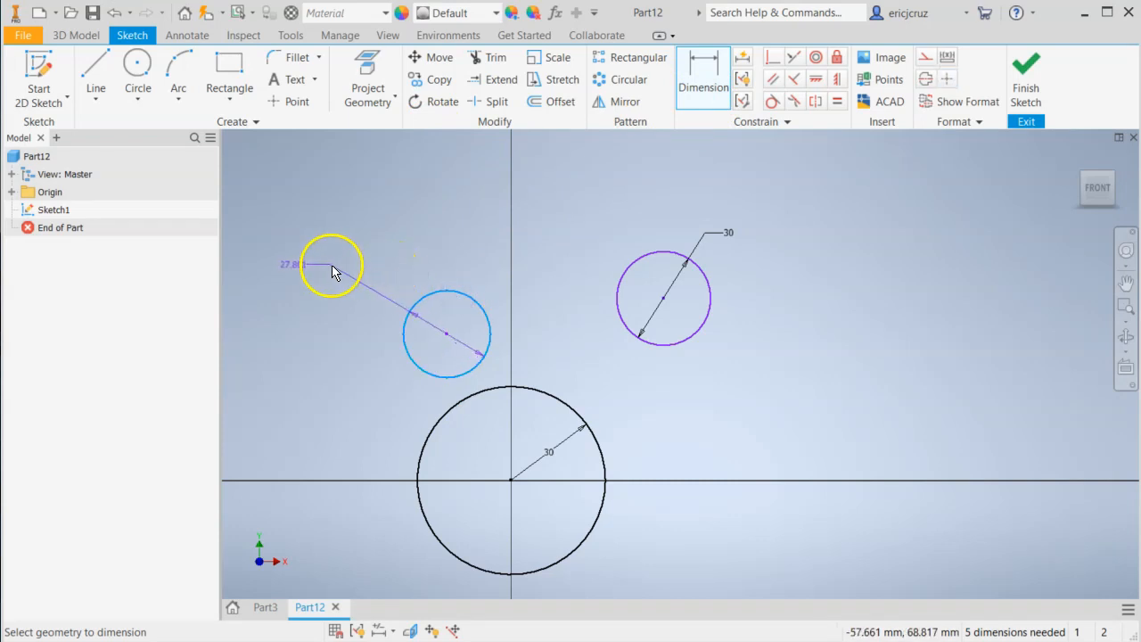
right_click(335, 264)
mouse_move(368, 335)
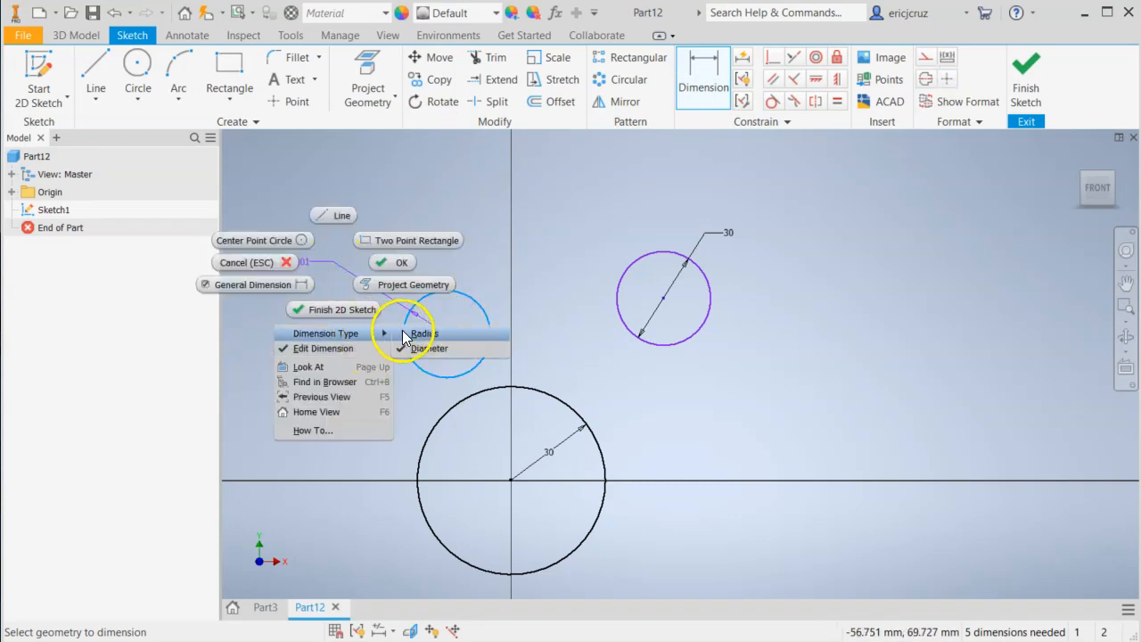
left_click(409, 332)
left_click(381, 292)
type("15")
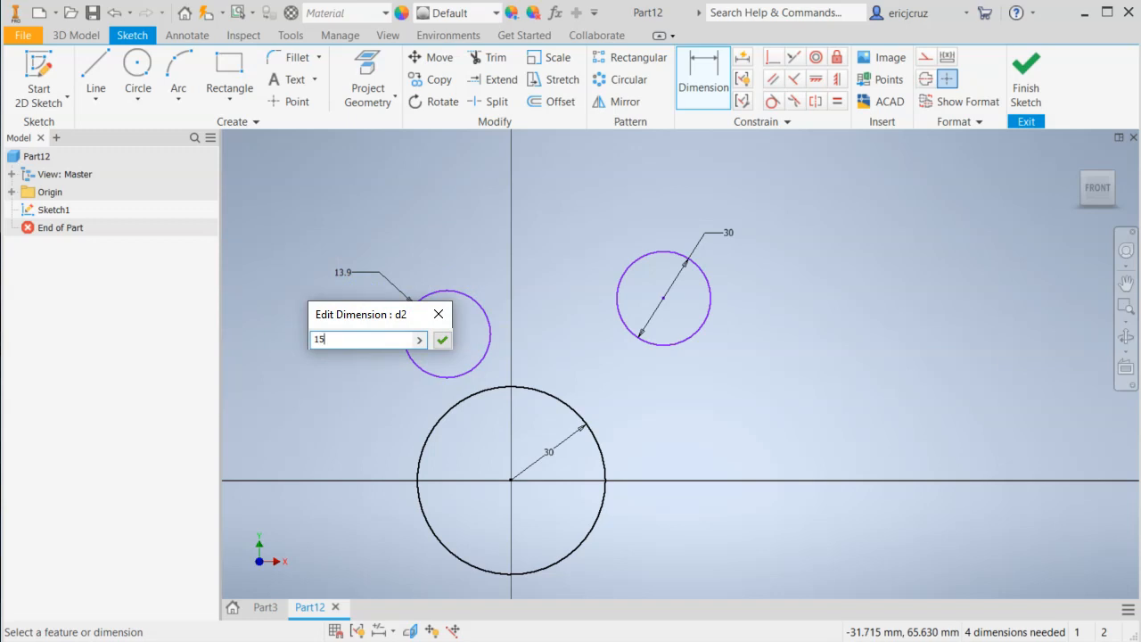
key("Return")
Check the drawing and set the horizontal distance between the base circle's centre and the upper-right circle's centre to 85 mm.
key("alt+Tab")
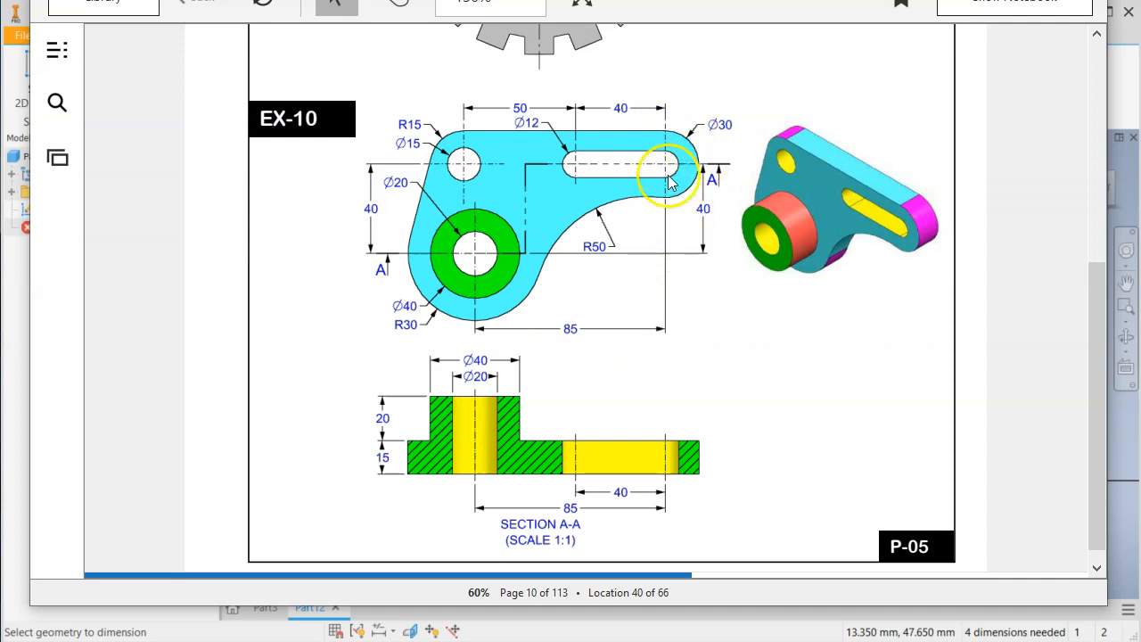
key("alt+Tab")
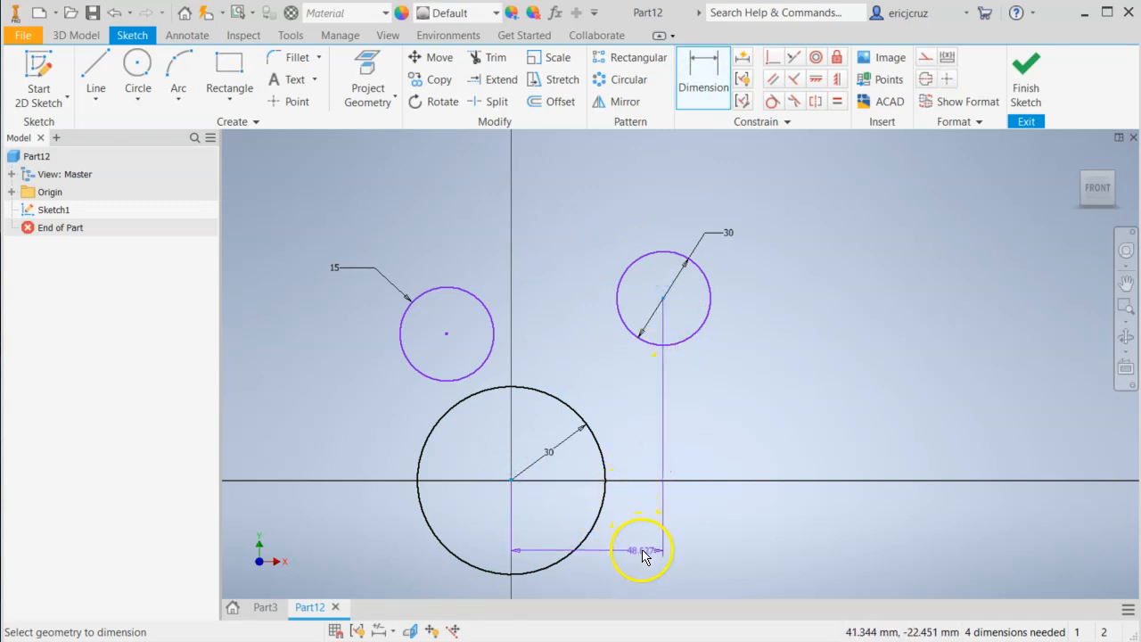
left_click(618, 575)
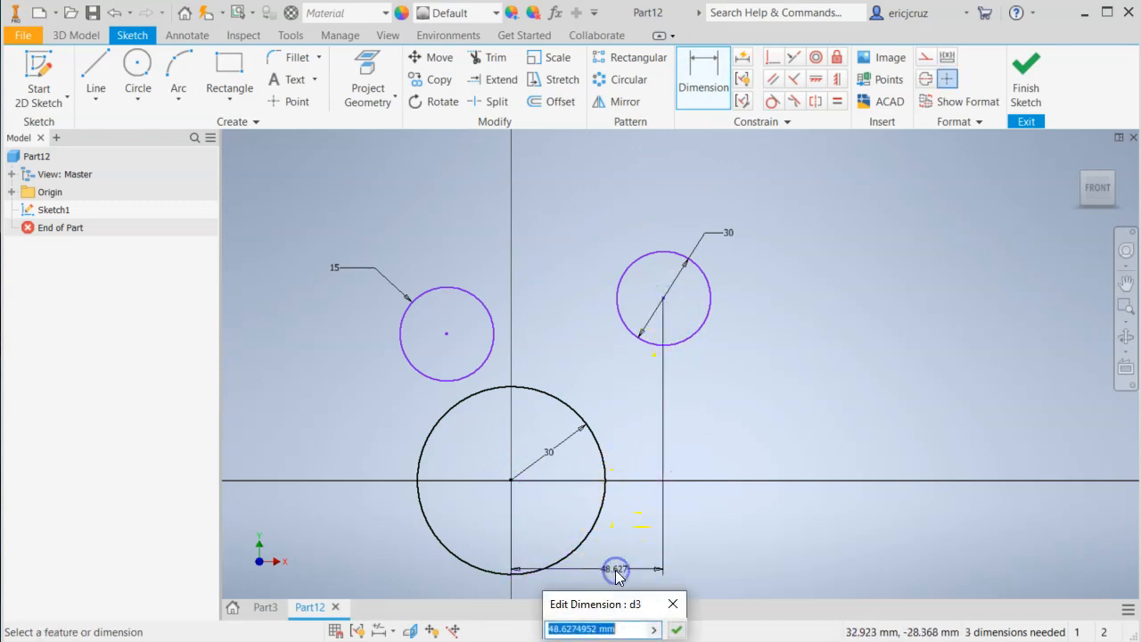
key("Return")
Check the drawing and set the vertical distance from the base circle's centre to the upper-right circle's centre to 40 mm.
mouse_move(619, 479)
middle_mouse_down()
mouse_move(632, 327)
mouse_move(563, 401)
middle_mouse_up()
key("alt+Tab")
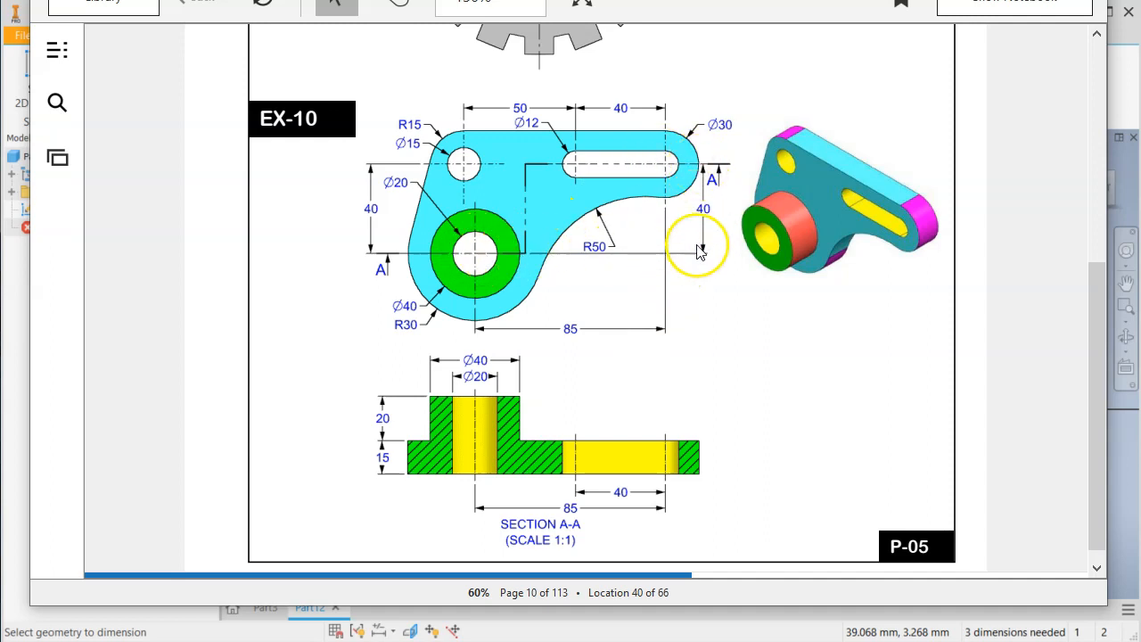
key("alt+Tab")
left_click(713, 83)
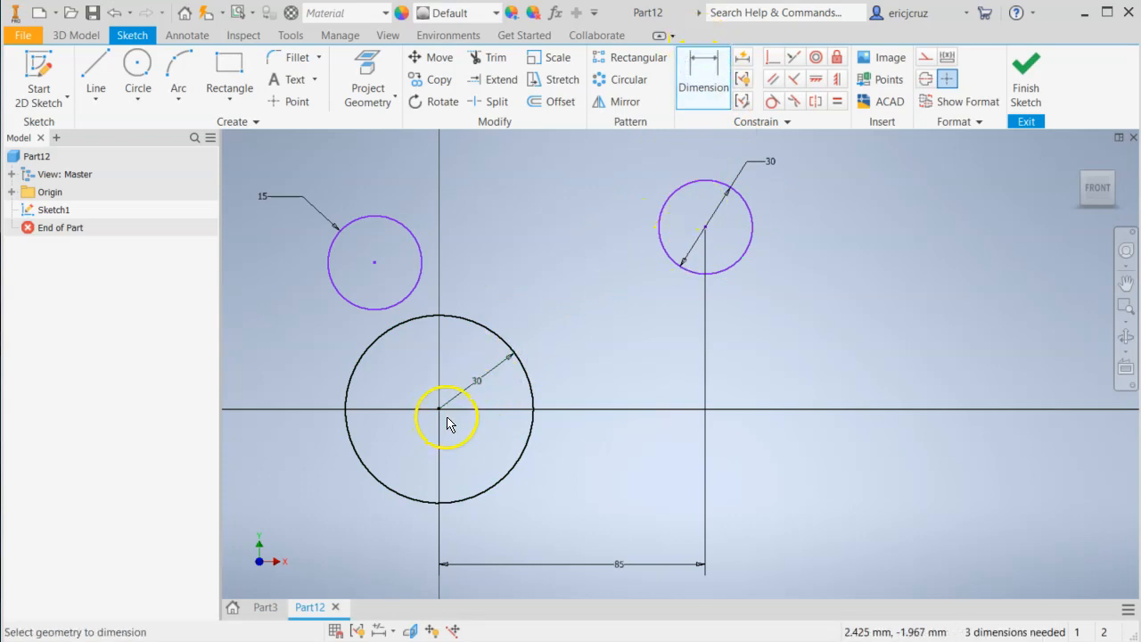
left_click(705, 227)
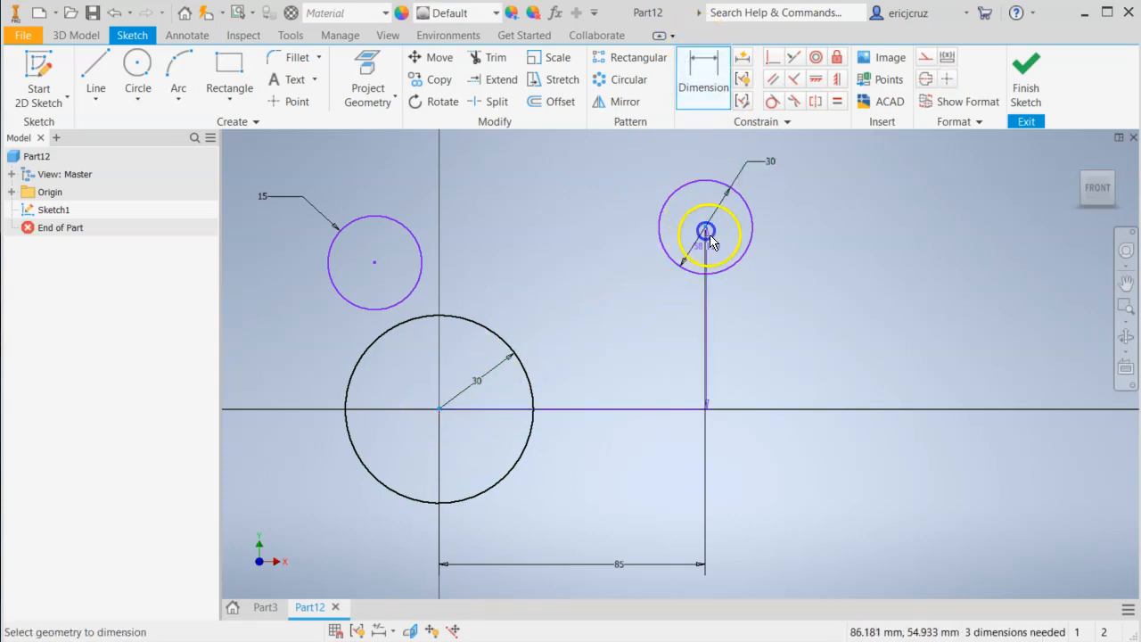
left_click(858, 318)
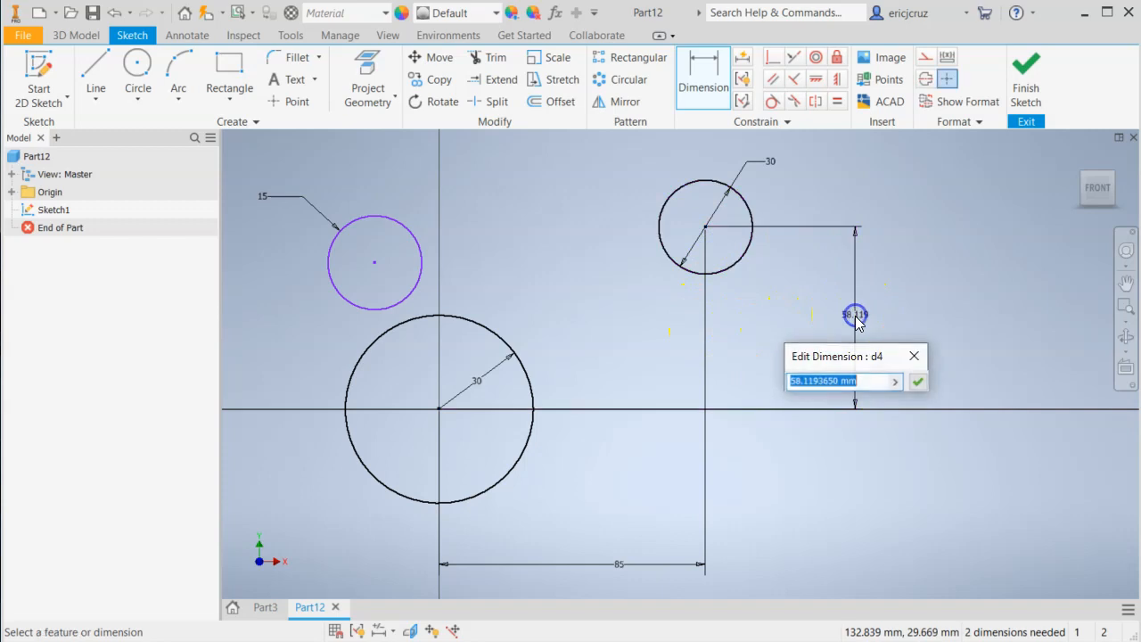
key("Return")
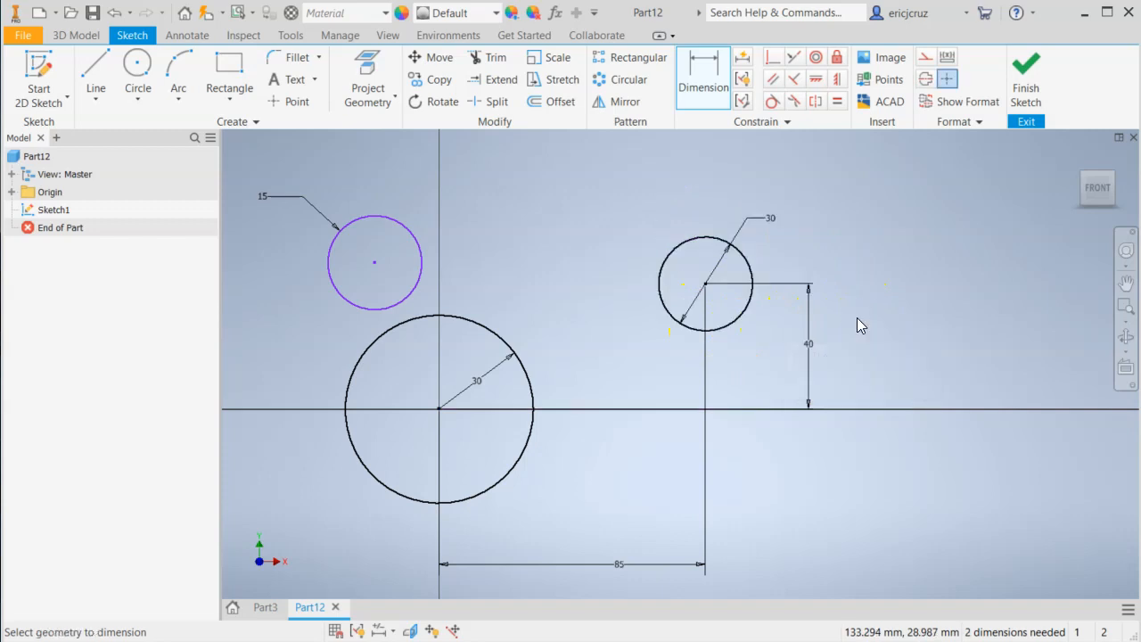
Check the drawing and set the vertical distance from the base circle's centre to the upper-left circle's centre to 40 mm.
key("alt+Tab")
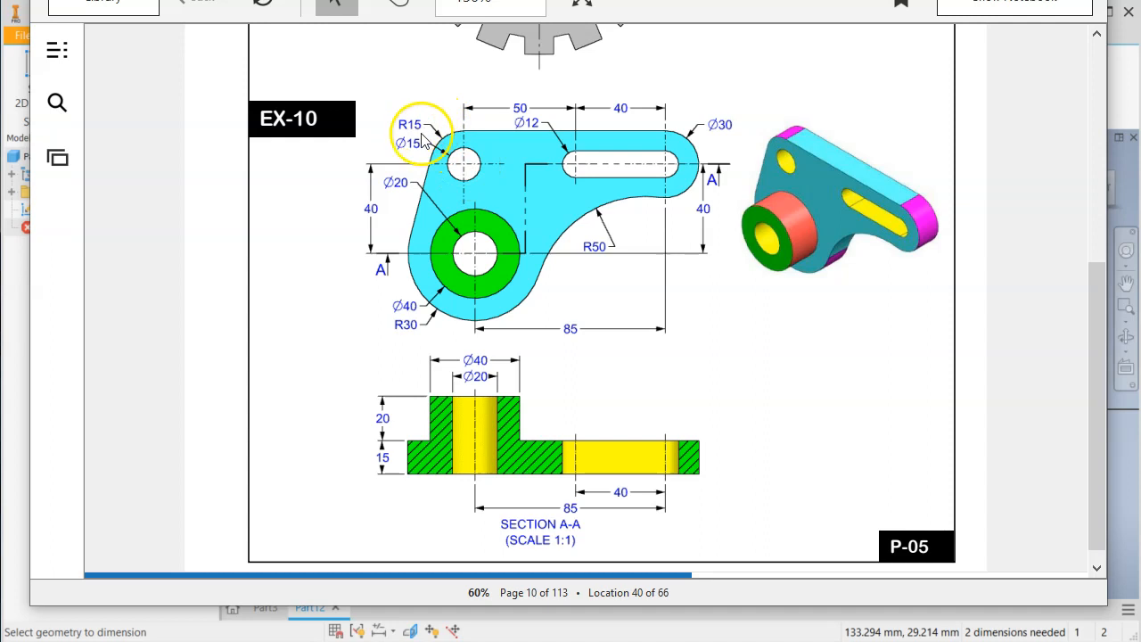
key("alt+Tab")
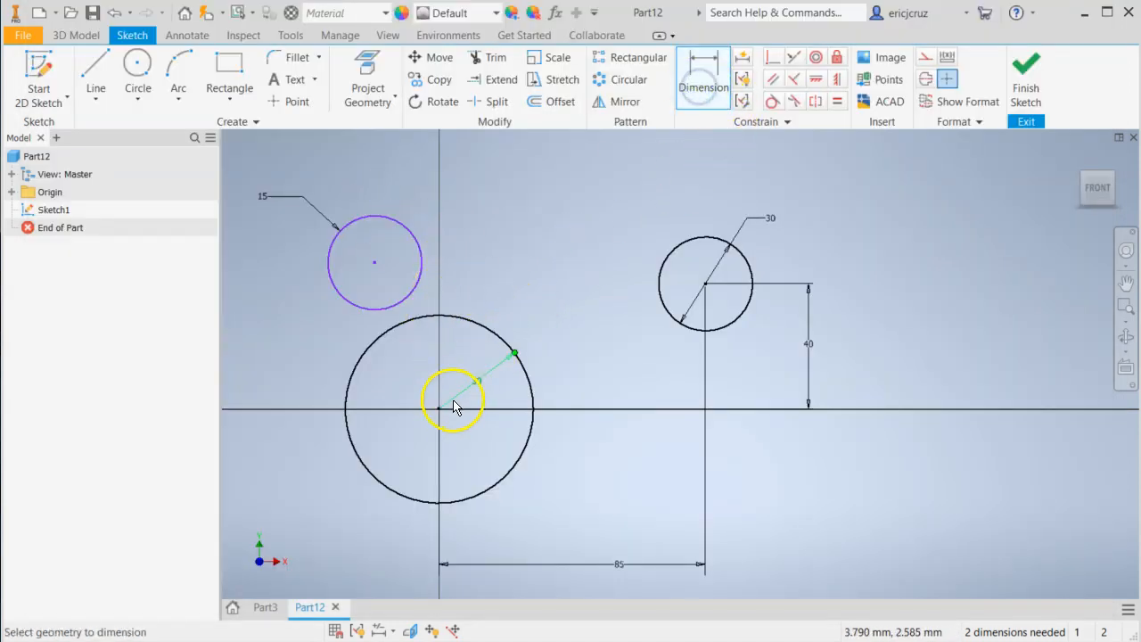
left_click(376, 266)
left_click(288, 333)
type("40")
key("Return")
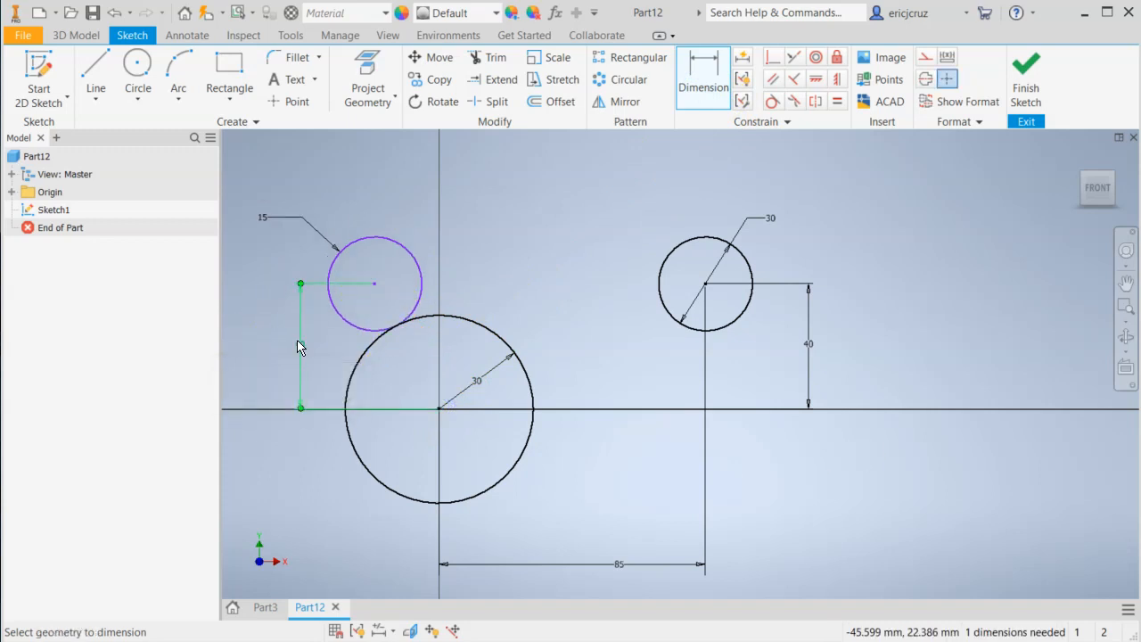
Check the drawing's spacing values and set the horizontal distance between the two upper circles' centres to 90 mm.
key("alt+Tab")
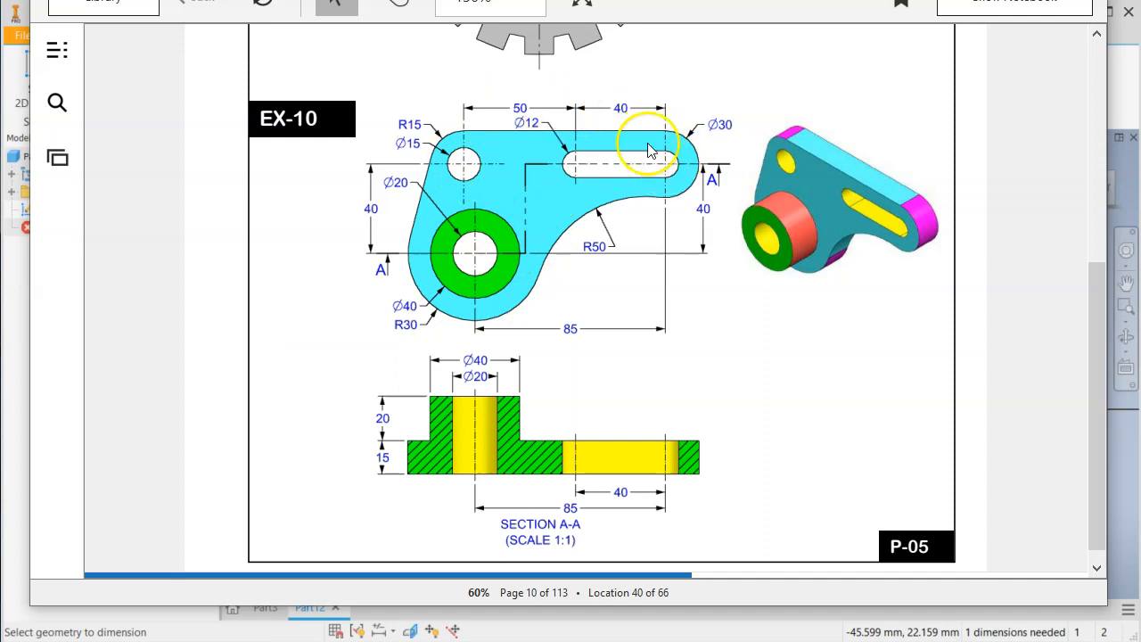
key("alt+Tab")
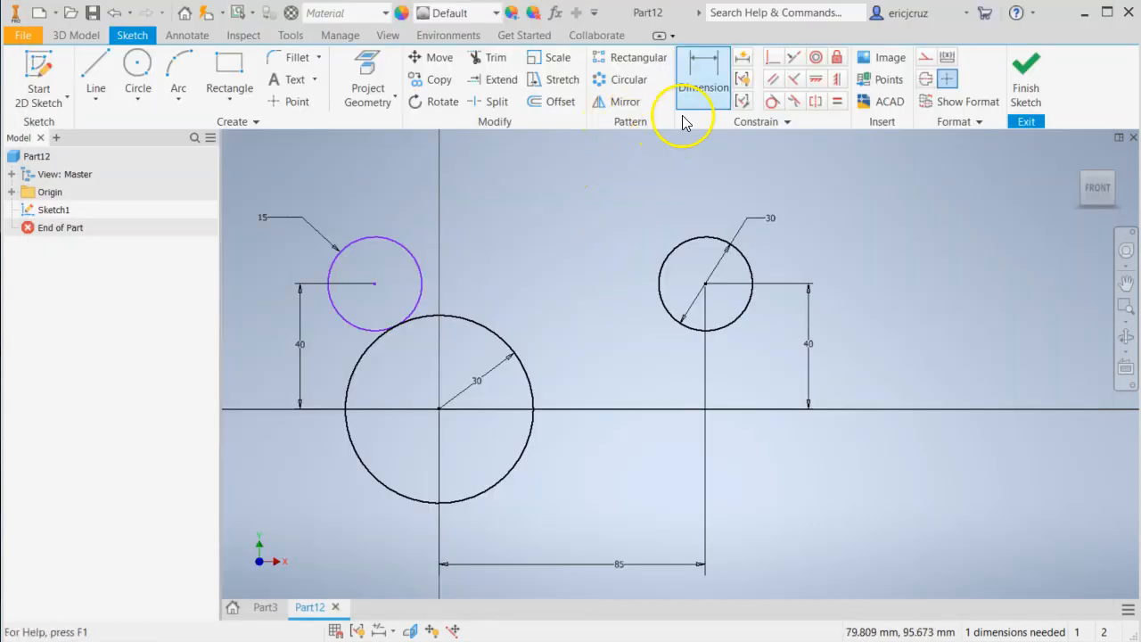
left_click(374, 284)
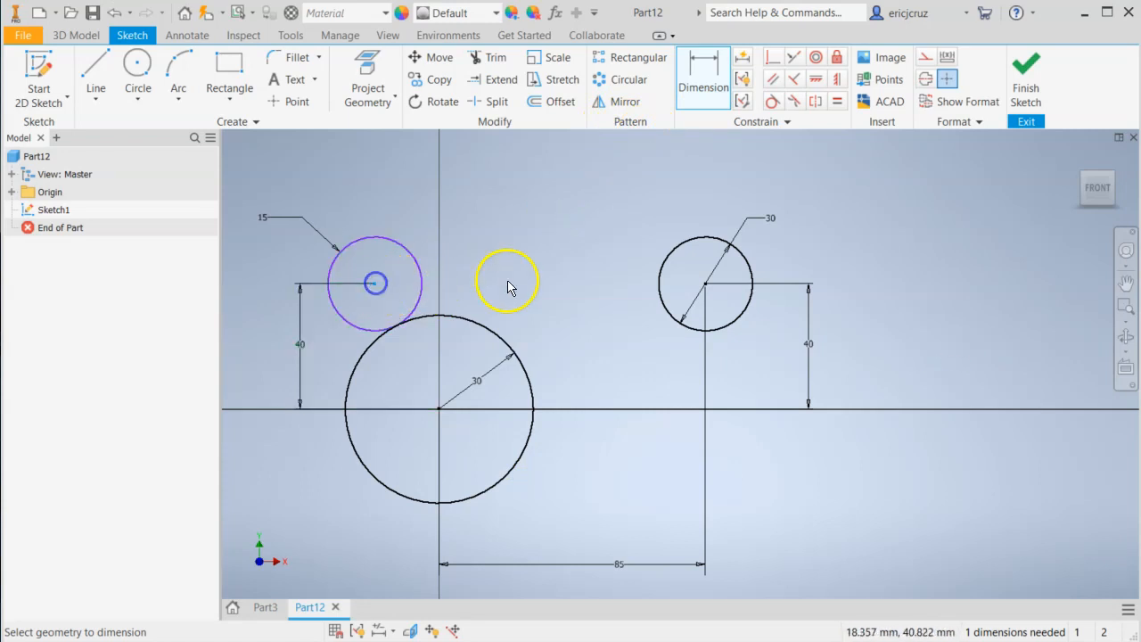
left_click(705, 284)
left_click(565, 198)
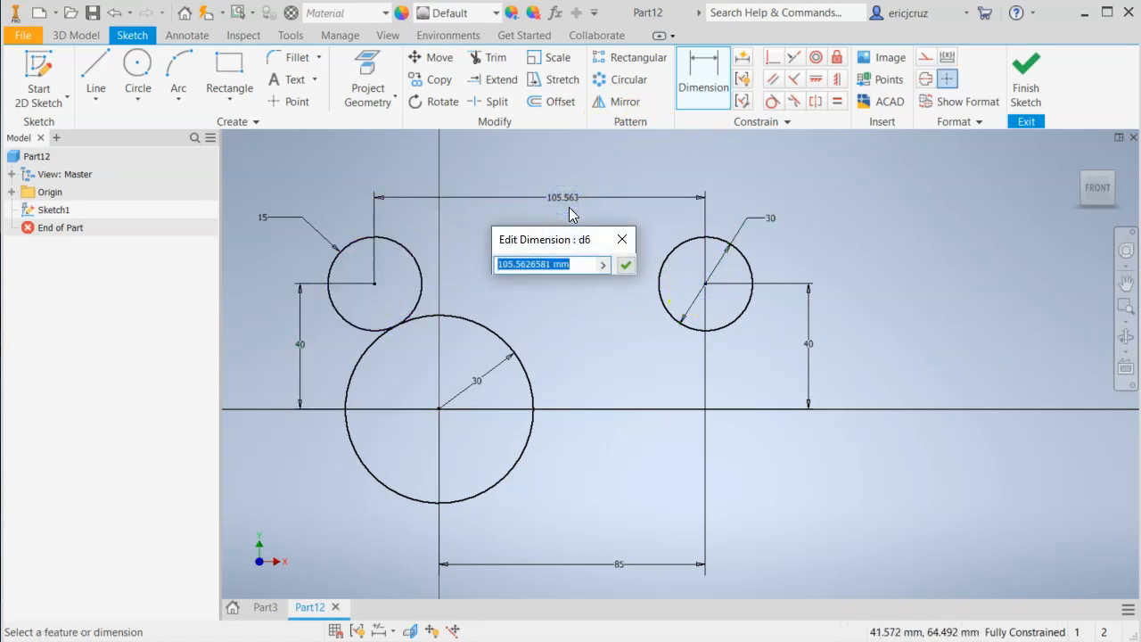
key("Return")
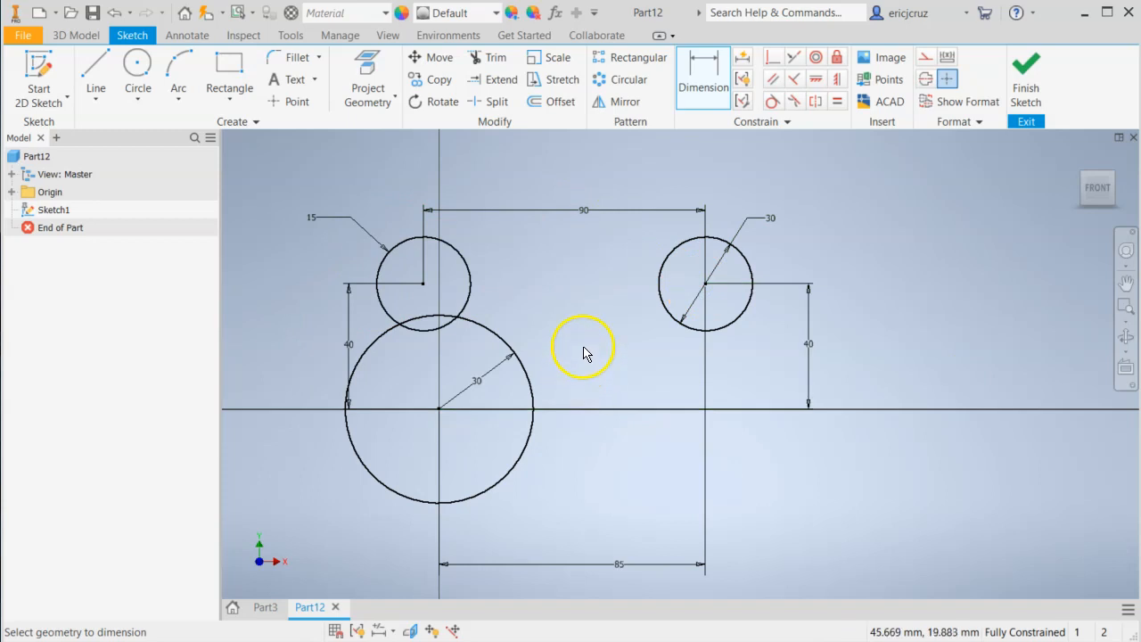
Check the bracket outline in the drawing and draw a horizontal line about 128 mm long above the two upper circles.
key("alt+Tab")
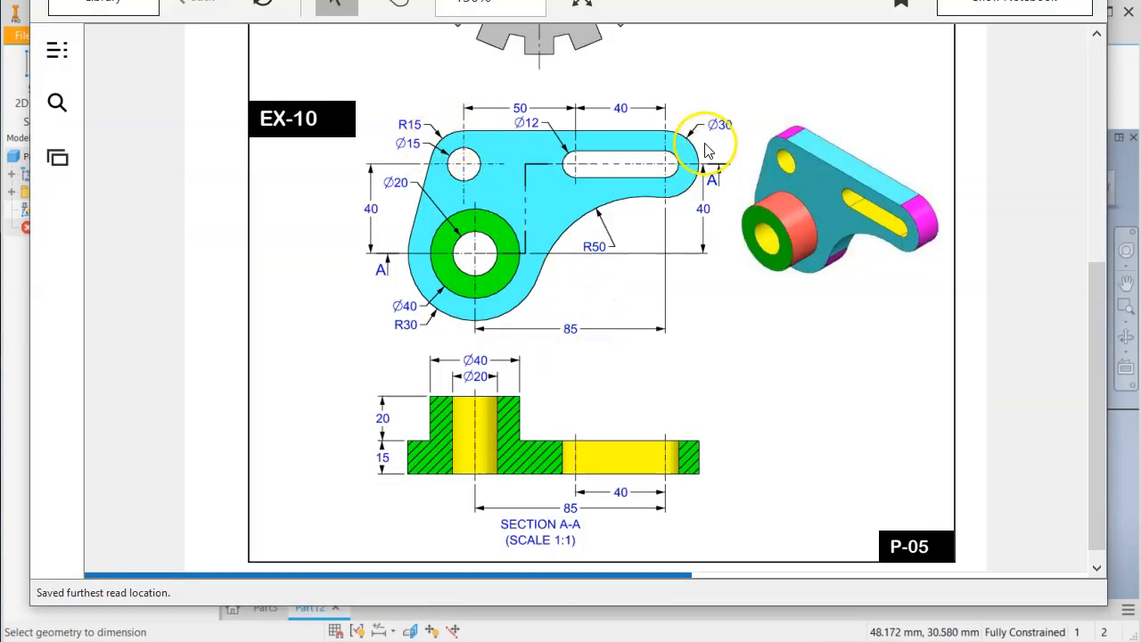
key("alt+Tab")
mouse_move(543, 328)
middle_mouse_down()
mouse_move(571, 314)
mouse_move(573, 333)
mouse_move(571, 324)
middle_mouse_up()
key("alt+Tab")
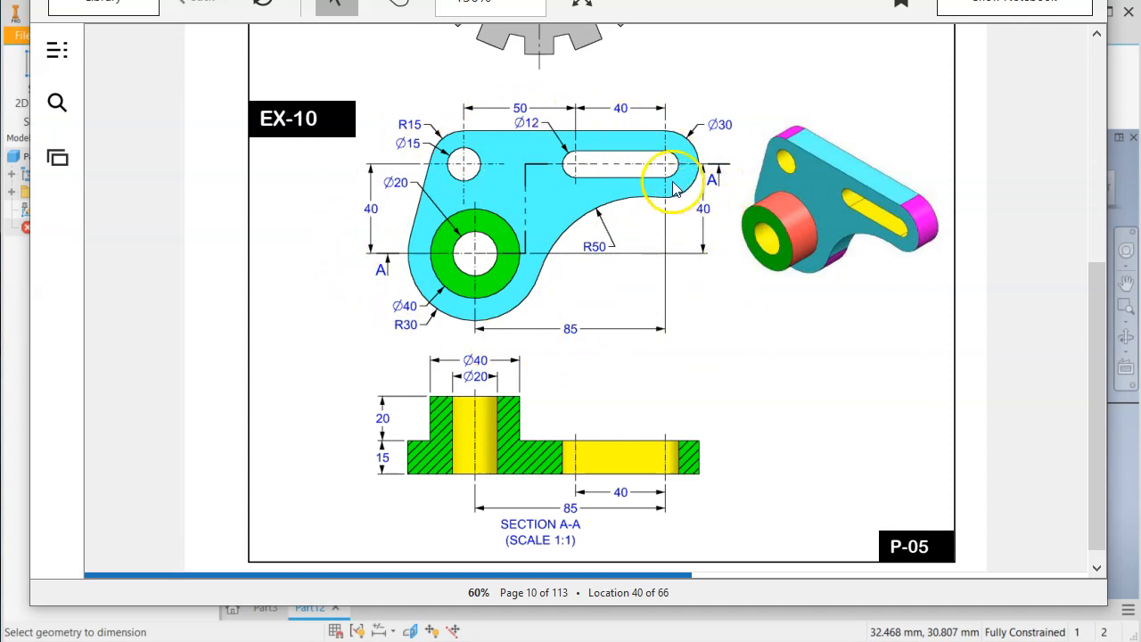
key("alt+Tab")
left_click(772, 103)
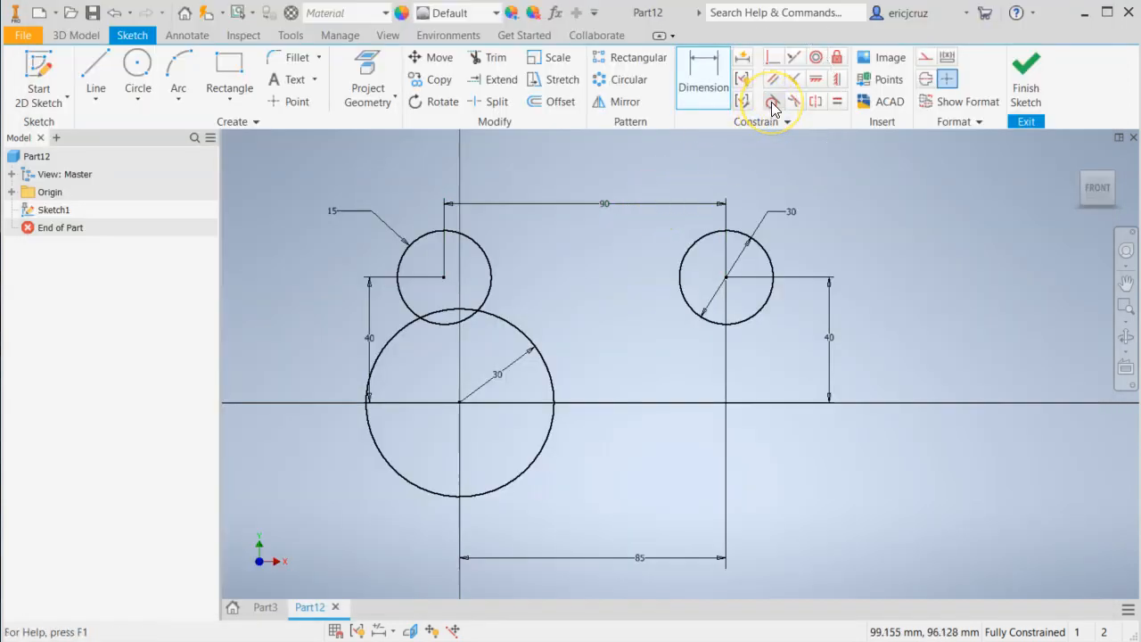
left_click(96, 72)
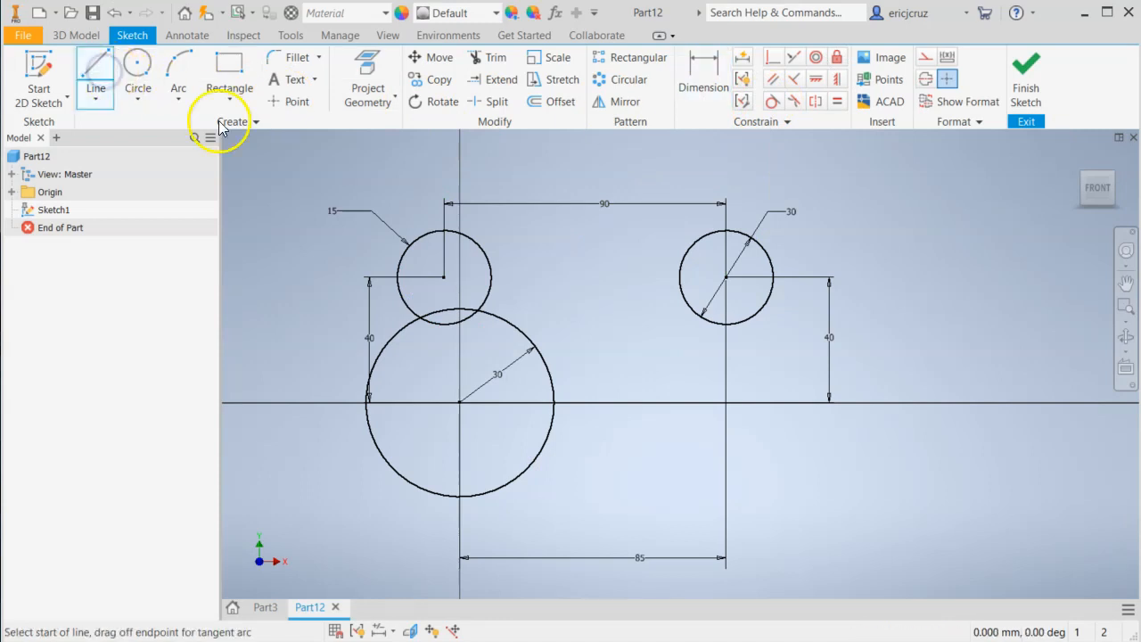
left_click(397, 175)
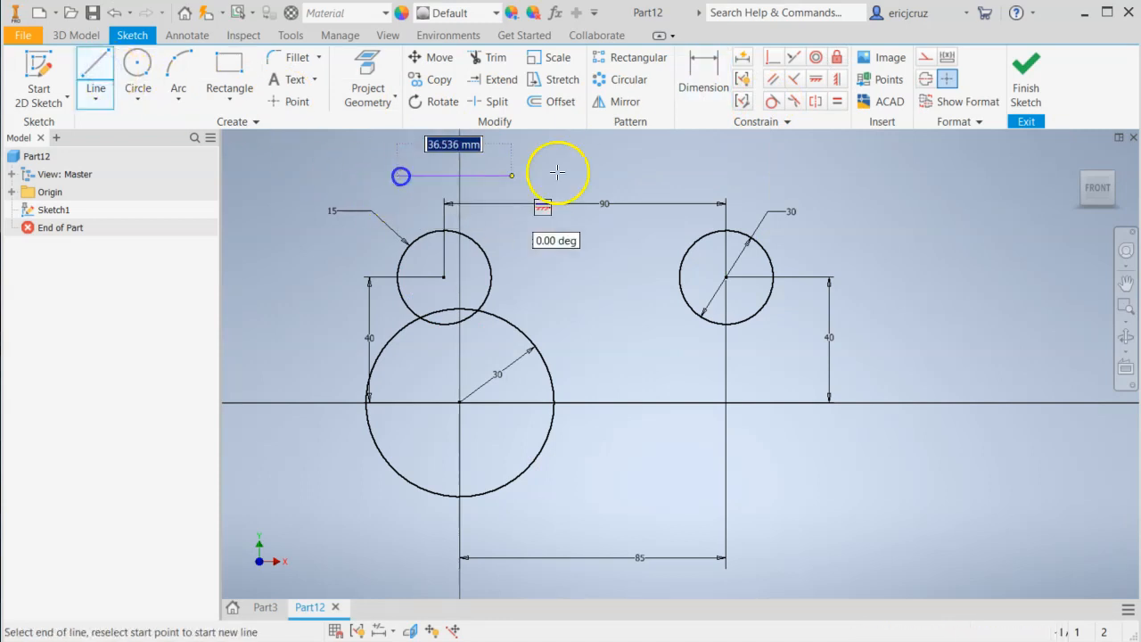
left_click(799, 174)
right_click(843, 222)
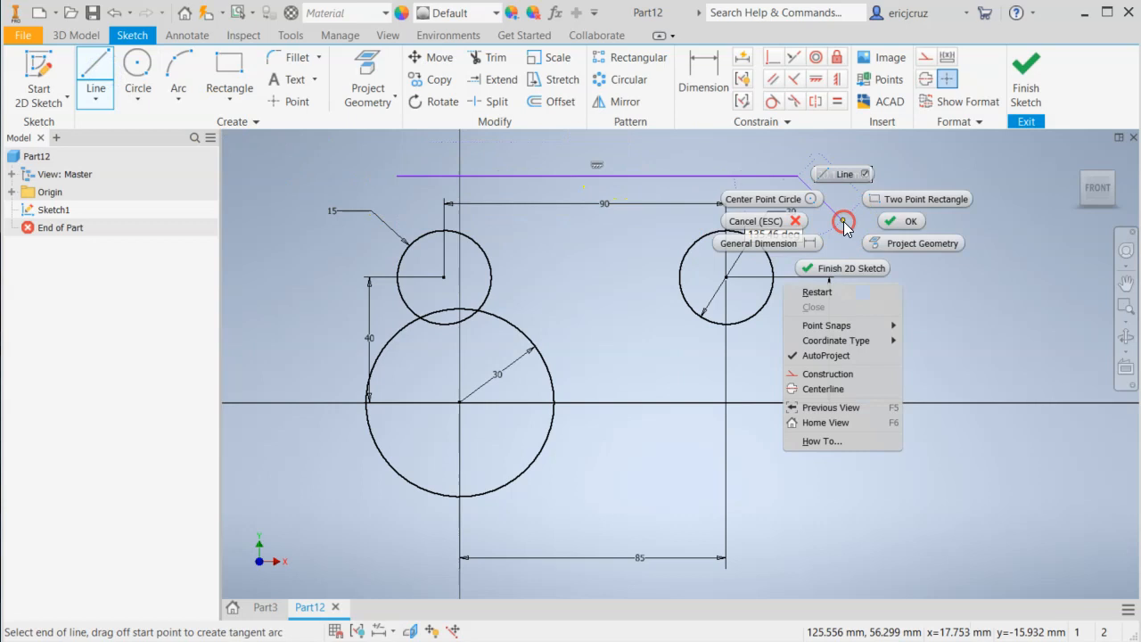
left_click(896, 225)
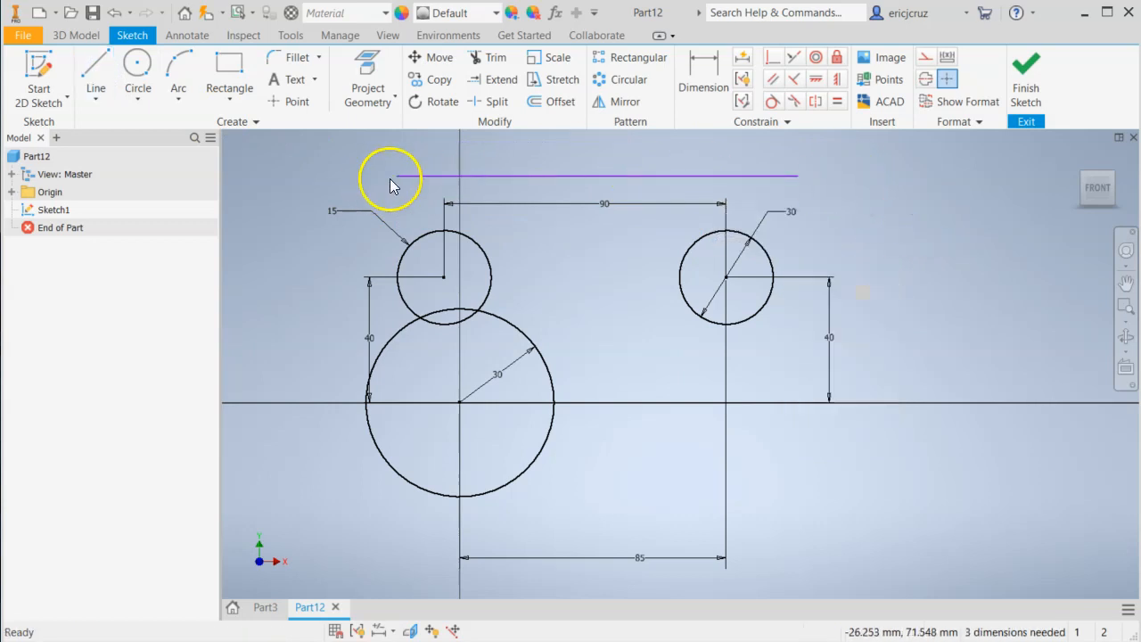
Draw two extra lines, one parallel above the long line and one horizontal beyond the upper-right circle, and undo both.
left_click(89, 76)
left_click(439, 161)
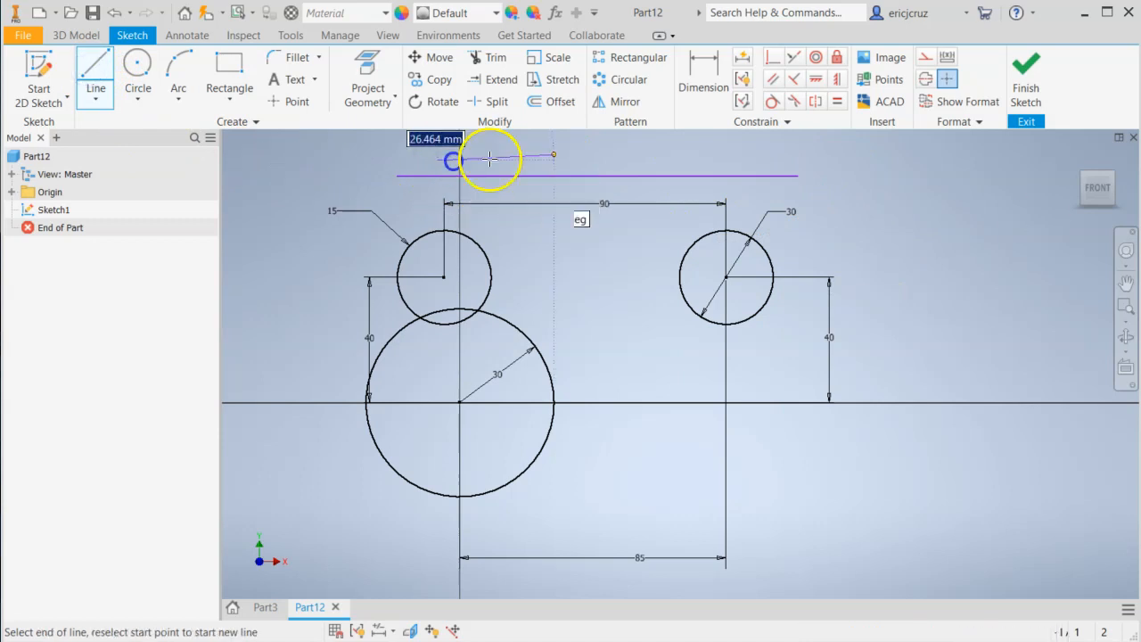
left_click(746, 161)
right_click(857, 206)
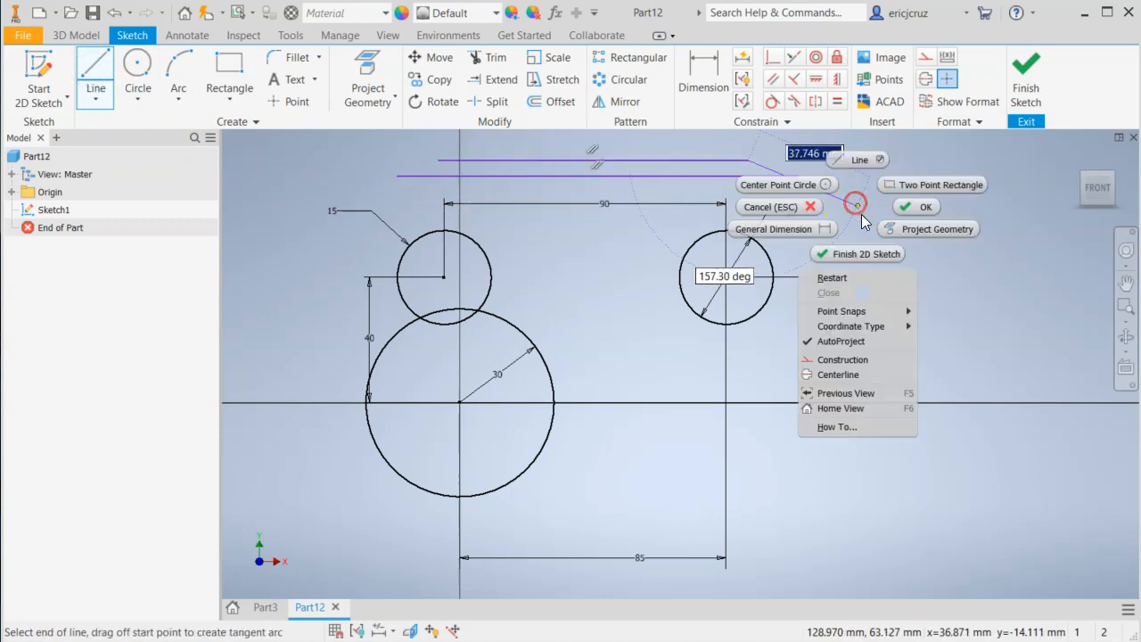
left_click(915, 208)
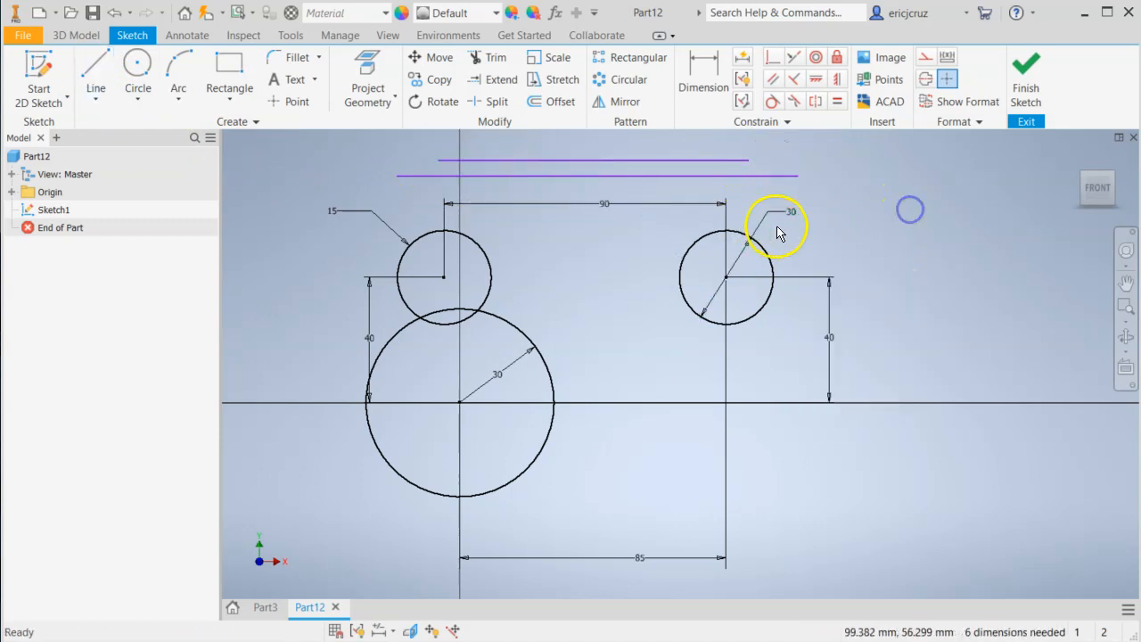
left_click(93, 77)
left_click(822, 206)
left_click(964, 205)
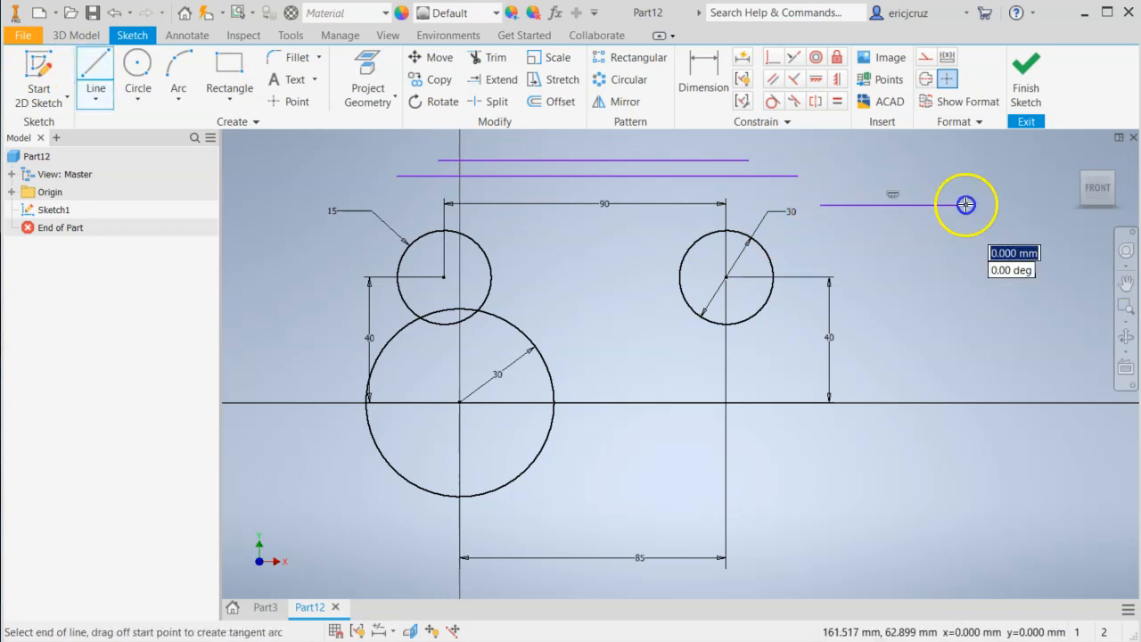
key("Escape")
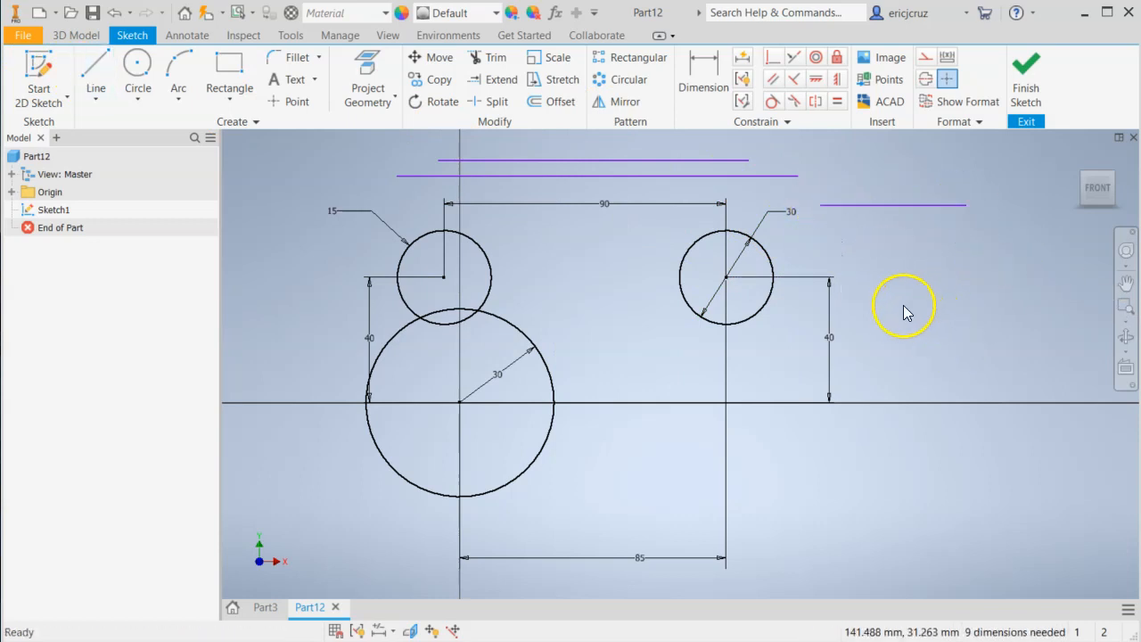
left_click(120, 15)
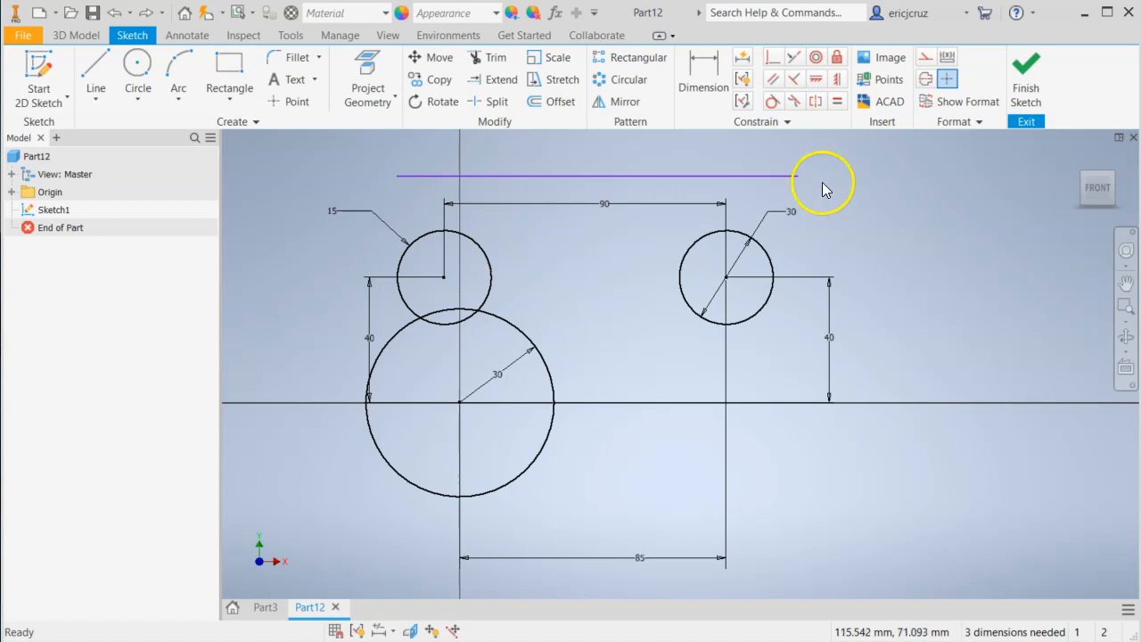
Make the long horizontal line tangent to the upper-right circle at its highest point.
left_click(773, 102)
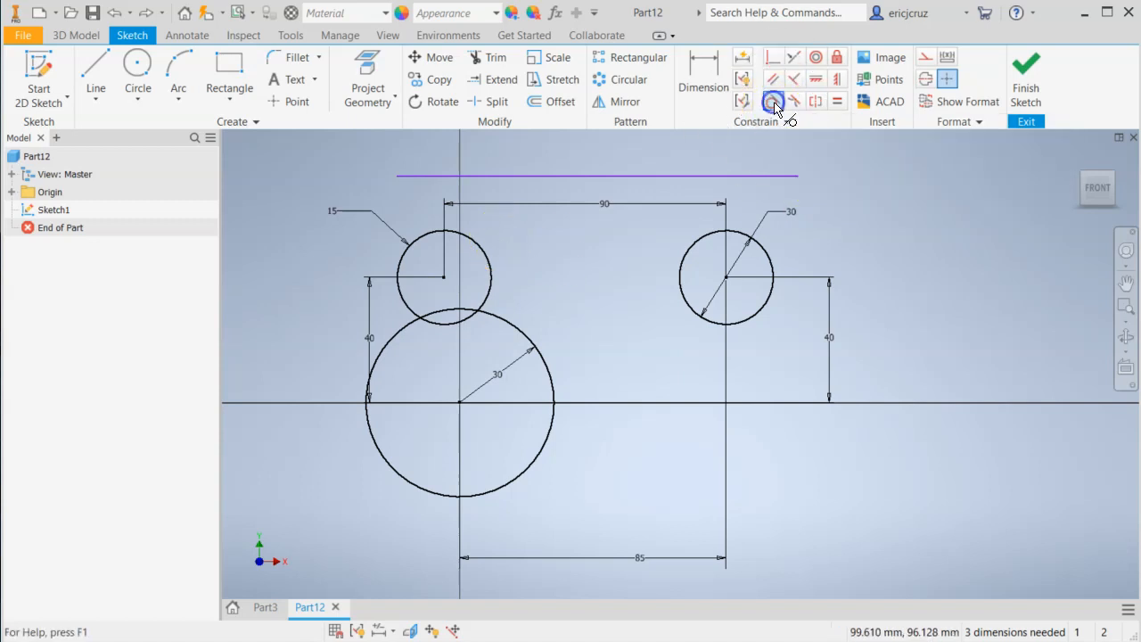
left_click(682, 182)
left_click(689, 245)
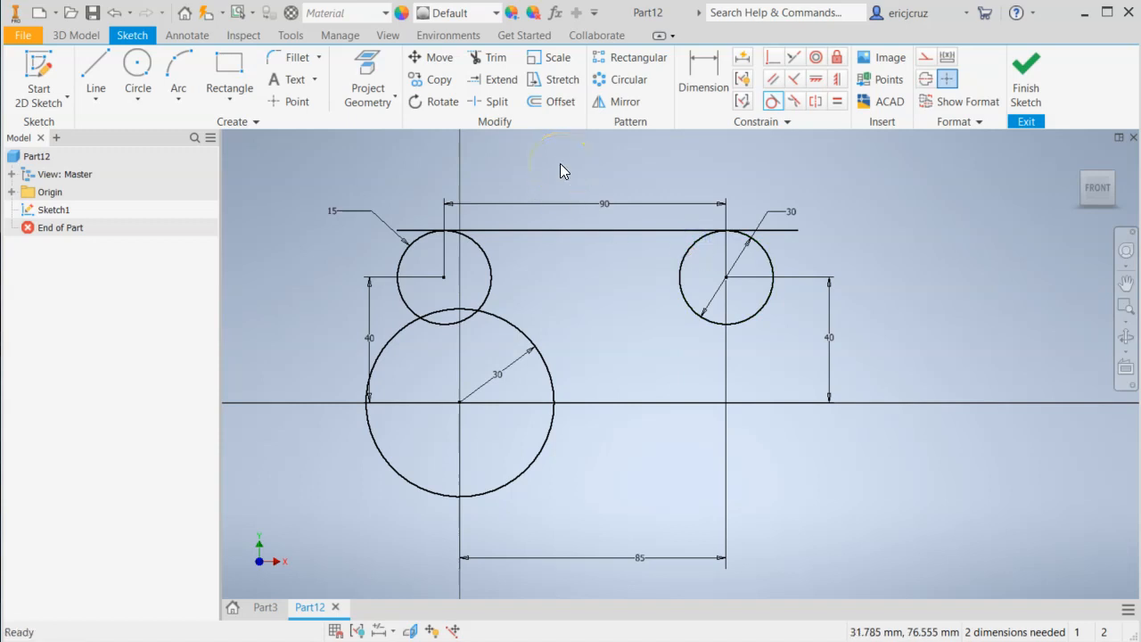
Try to add a tangent constraint between the horizontal line and the upper-left circle.
left_click(772, 101)
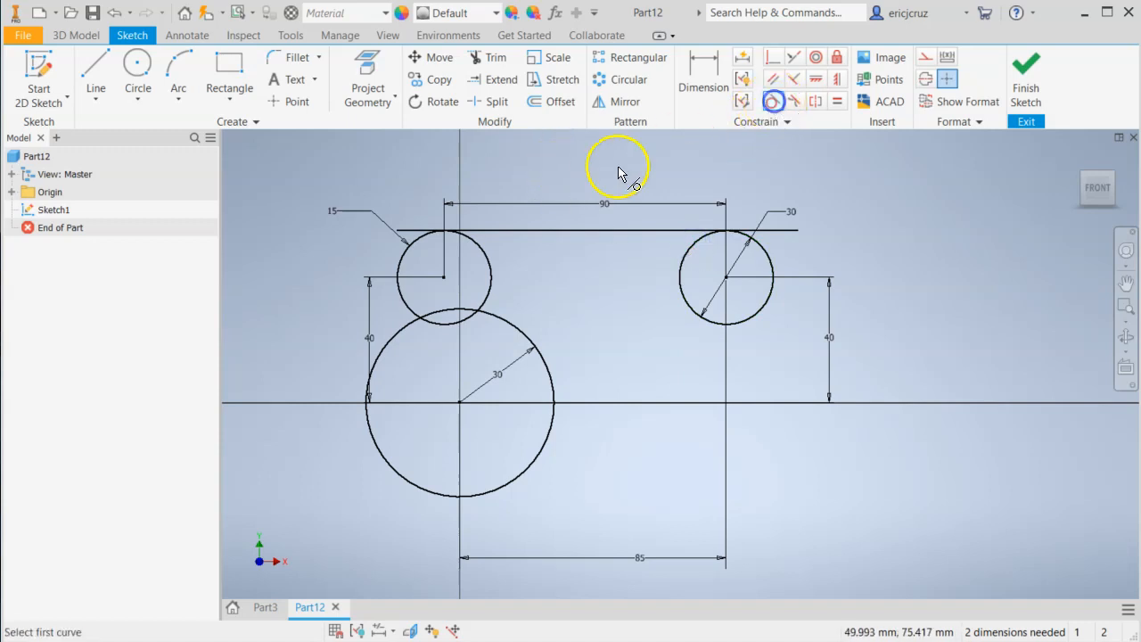
left_click(513, 232)
left_click(490, 258)
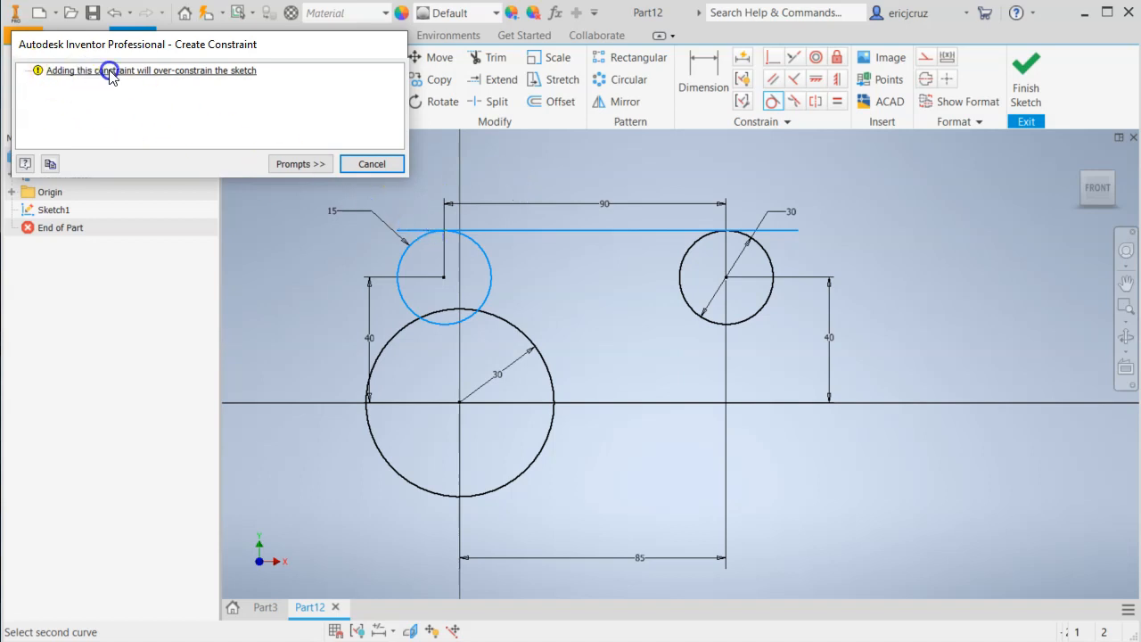
left_click(366, 164)
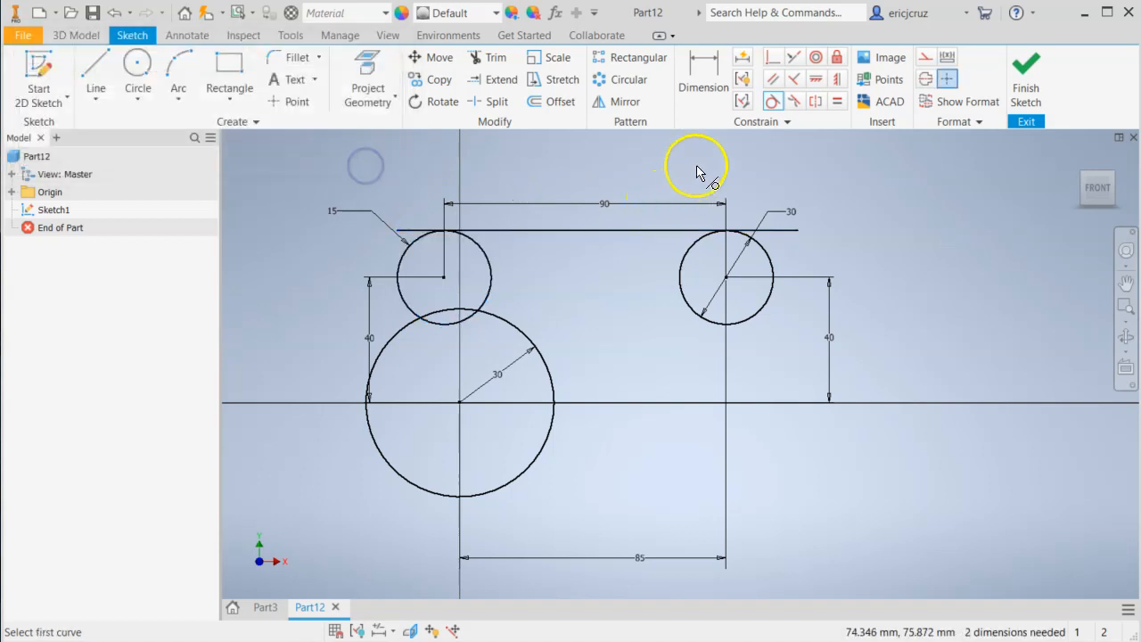
Trim the horizontal line's overhanging ends back to its tangent points on the two upper circles.
left_click(502, 61)
left_click(788, 234)
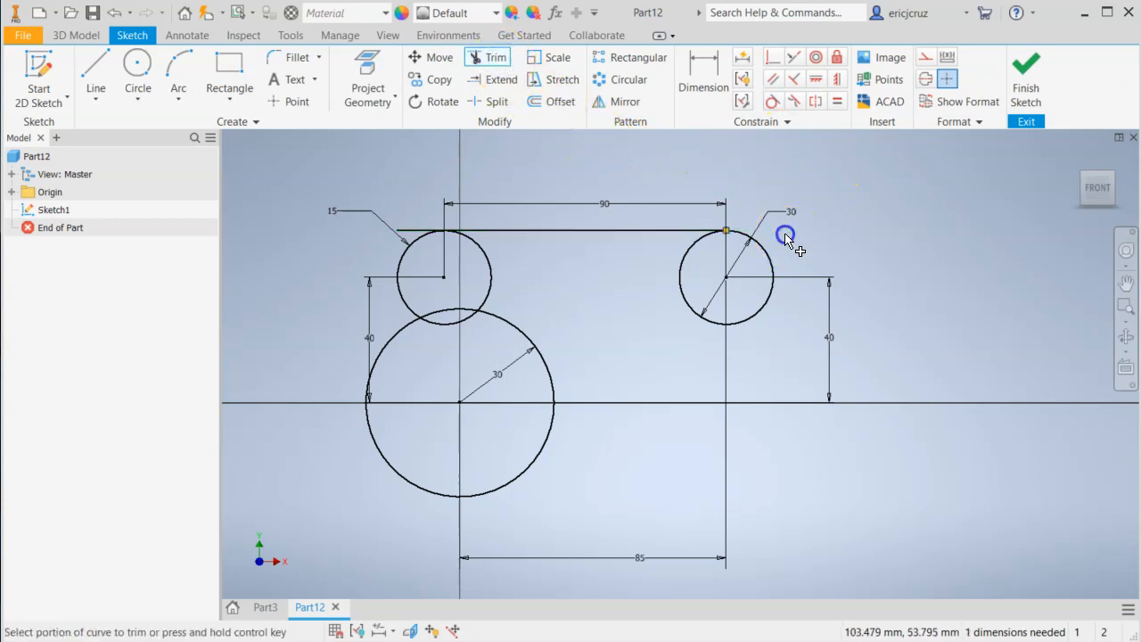
left_click(414, 231)
middle_click_drag(616, 287, 613, 292)
left_click(594, 286)
Draw a long, steeply slanted line to the left of the upper-left circle and the base circle.
left_click(97, 65)
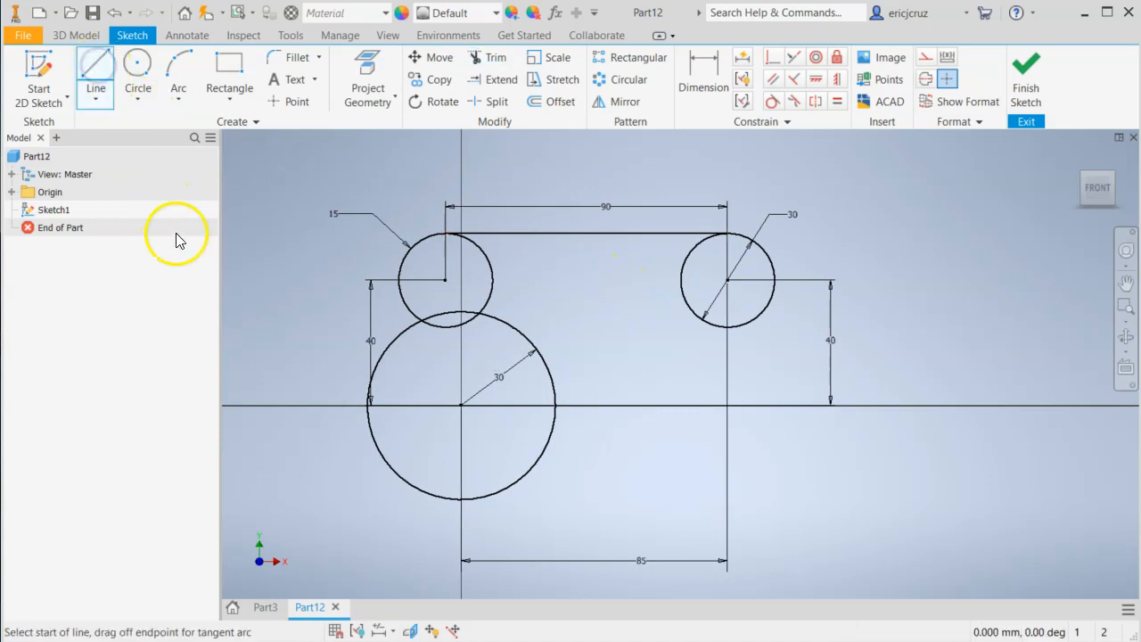
left_click(280, 181)
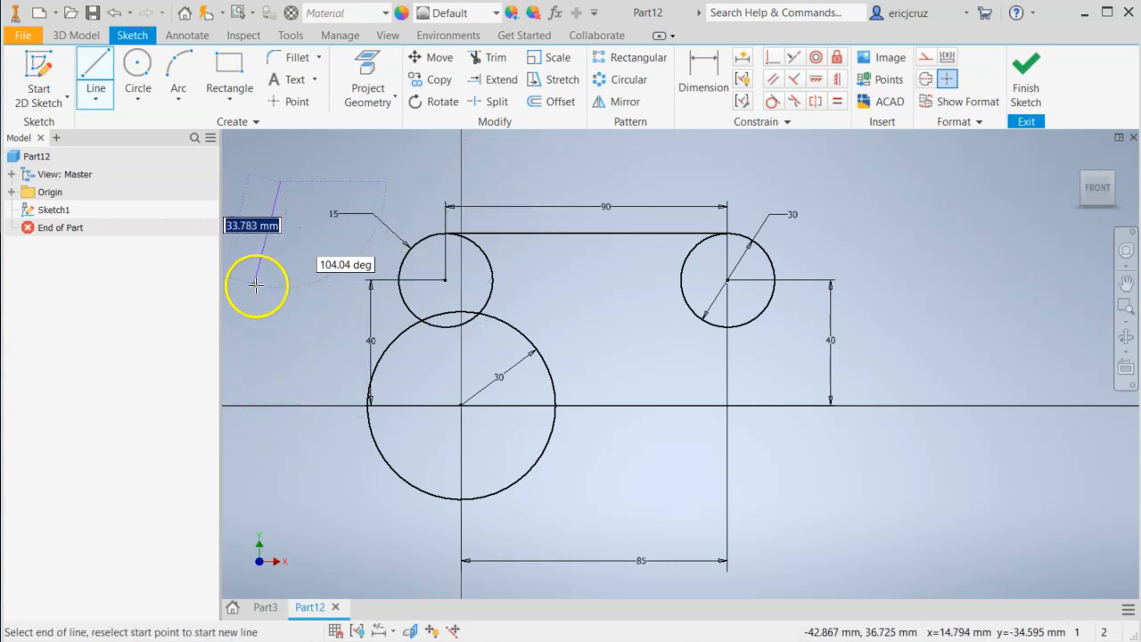
left_click(236, 522)
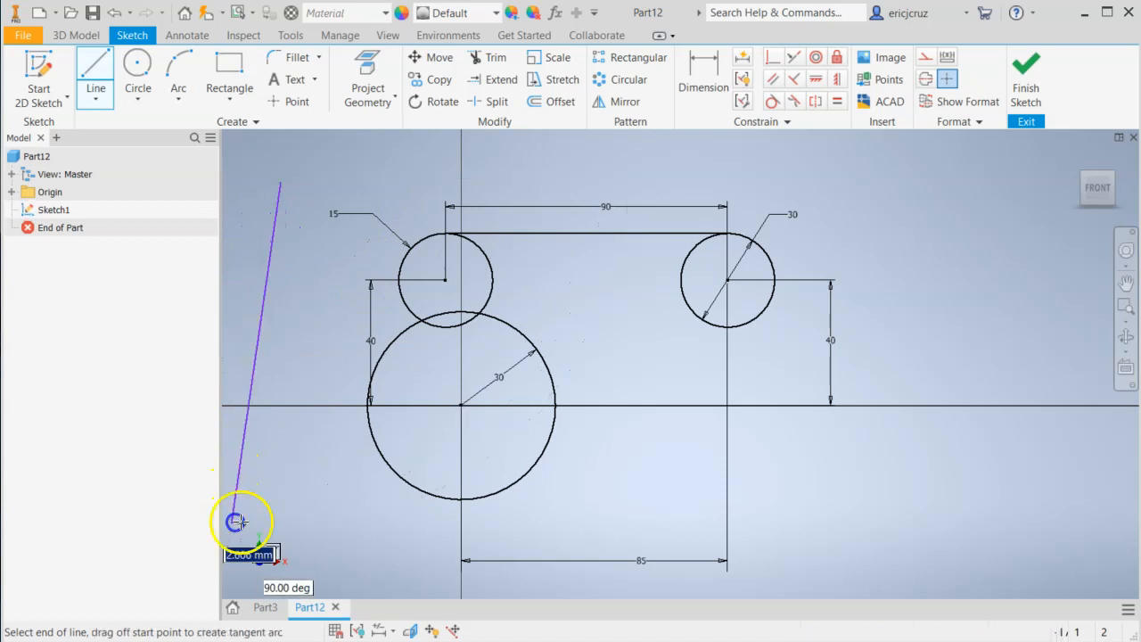
key("Escape")
Make the slanted line tangent to the left sides of the upper-left circle and the base circle.
middle_click_drag(864, 551, 898, 553)
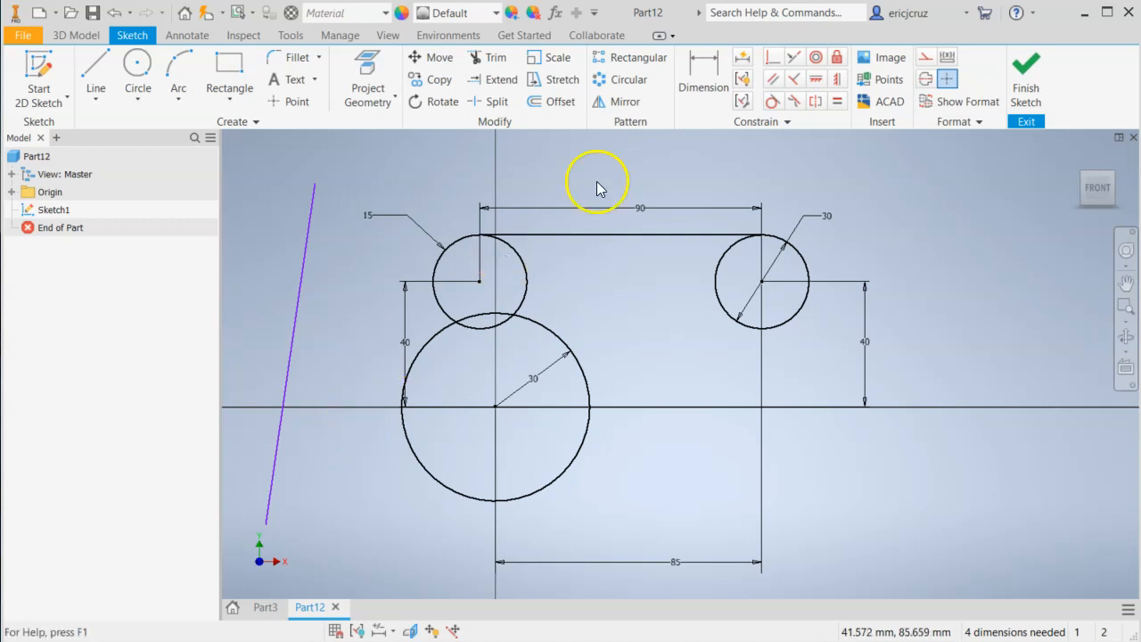
left_click(313, 248)
left_click(437, 264)
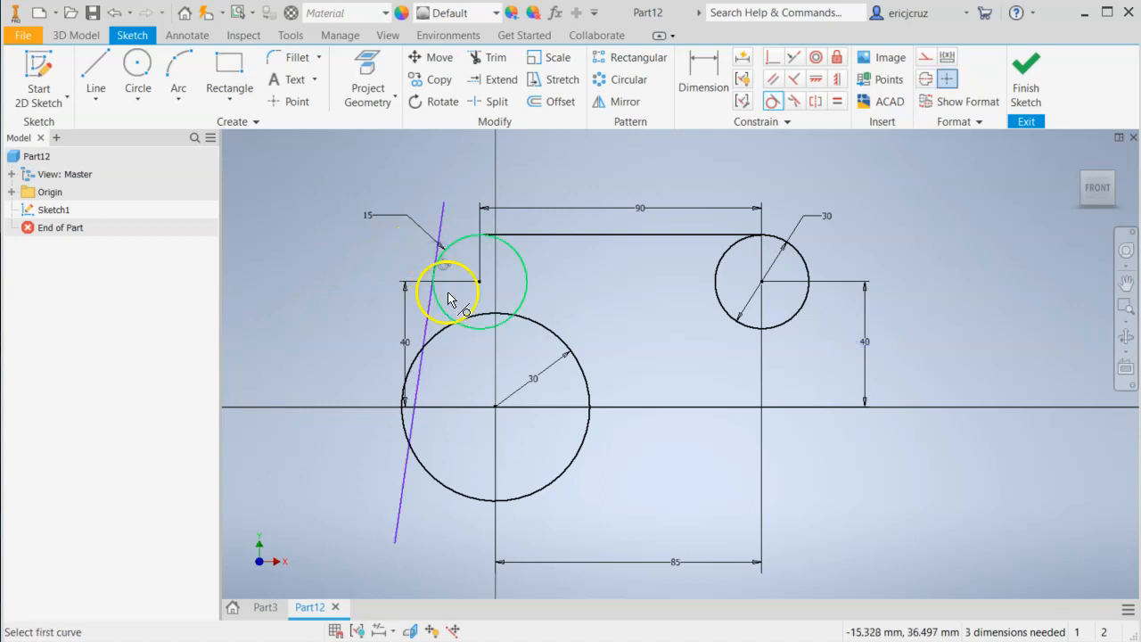
left_click(434, 478)
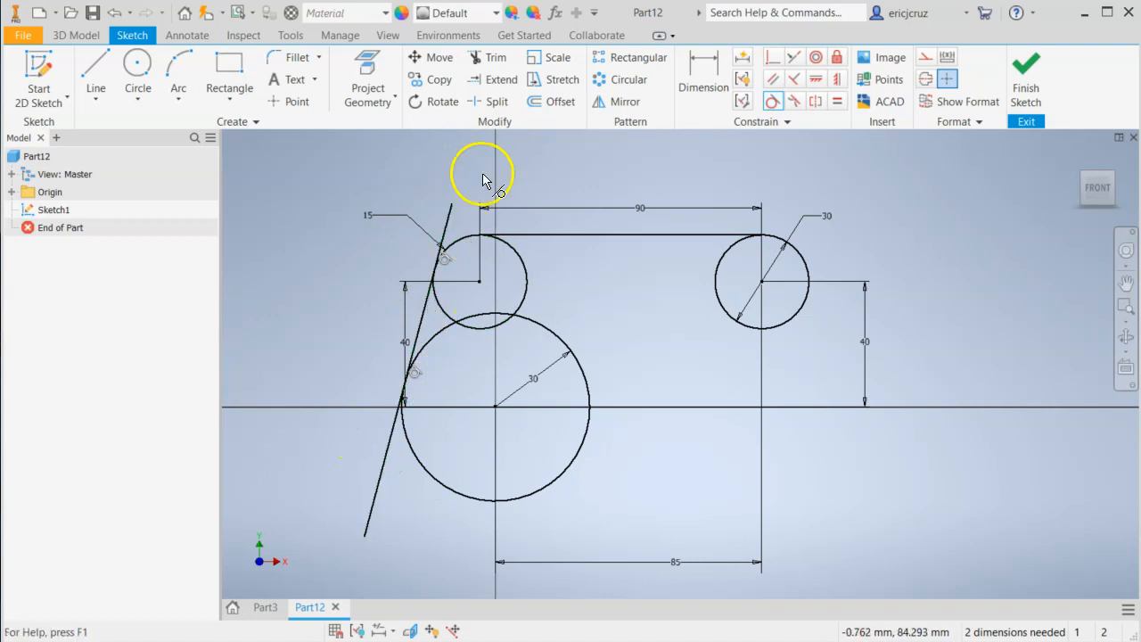
Trim both ends of the slanted line beyond its tangent points on the upper-left circle and the base circle.
left_click(496, 57)
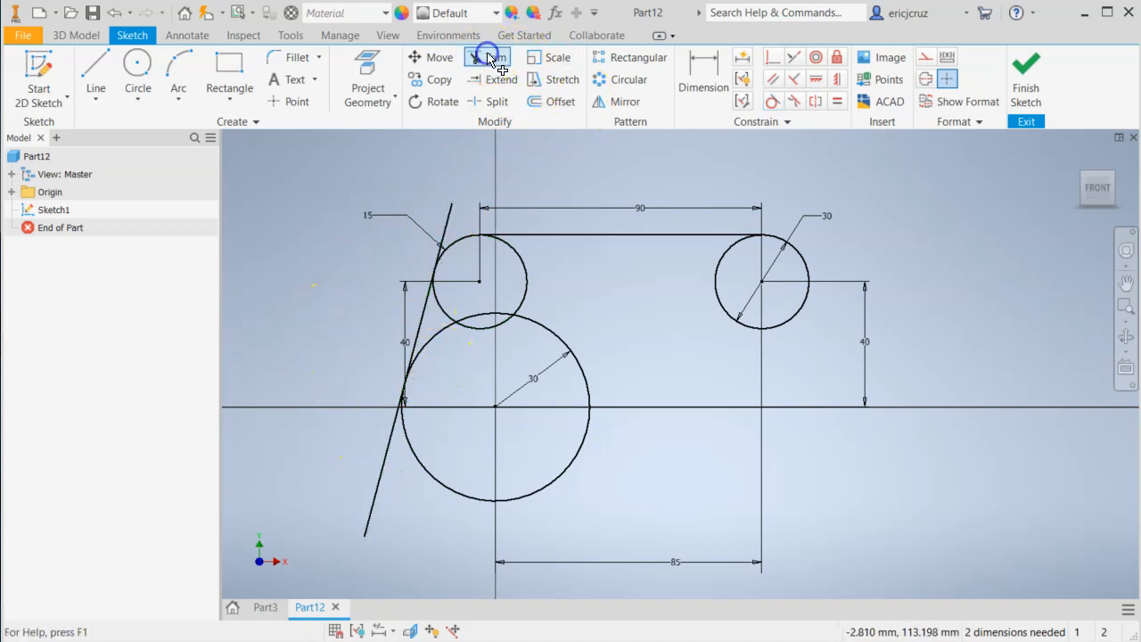
left_click(449, 214)
left_click(382, 472)
middle_click_drag(657, 367, 577, 336)
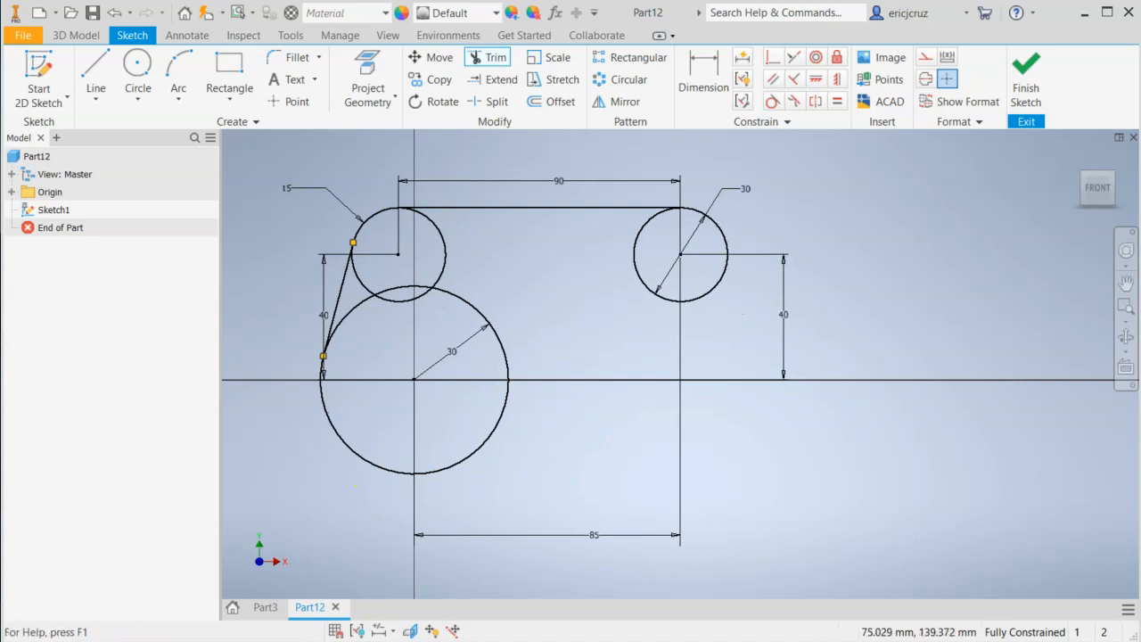
Check the concave arc in the drawing and draw a circle of 50 mm radius below and to the right of the outline.
key("alt+Tab")
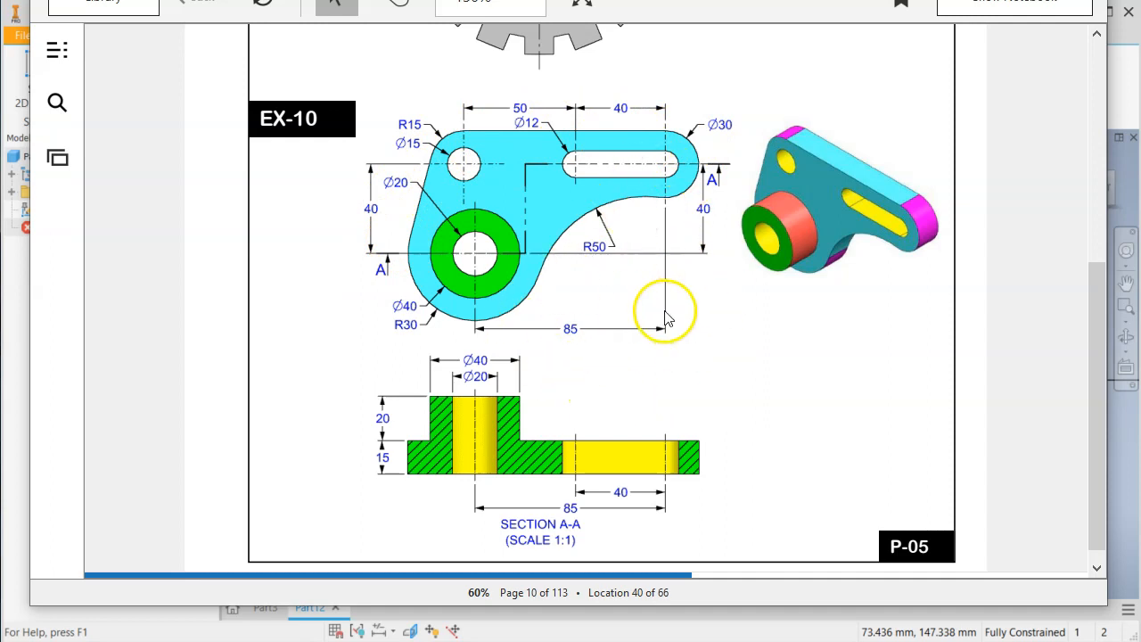
key("alt+Tab")
key("alt+Tab")
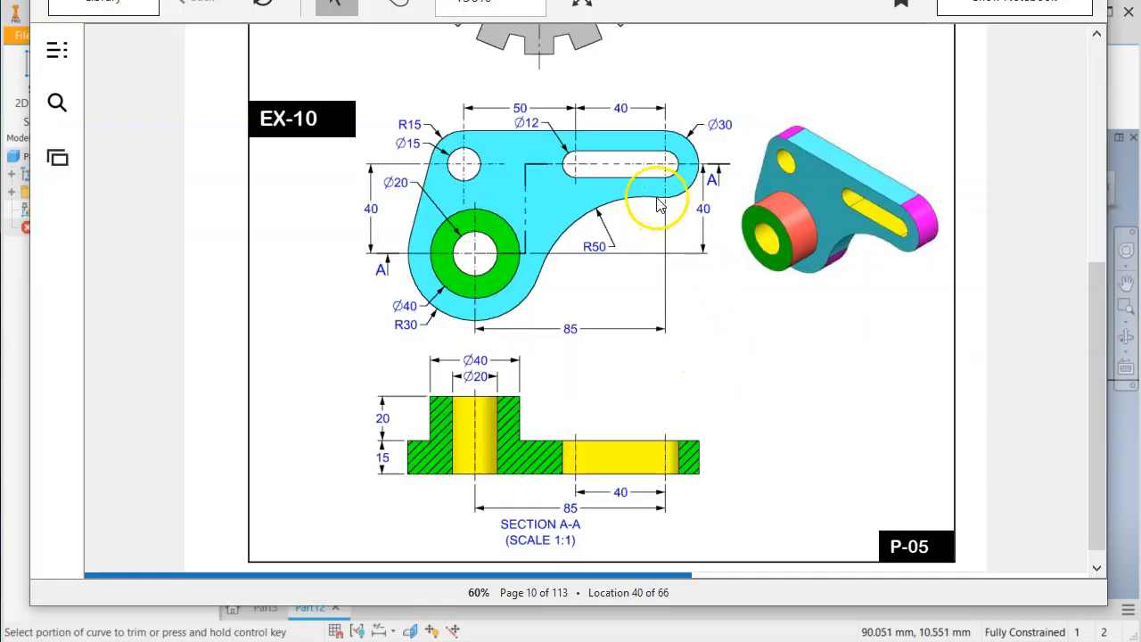
key("alt+Tab")
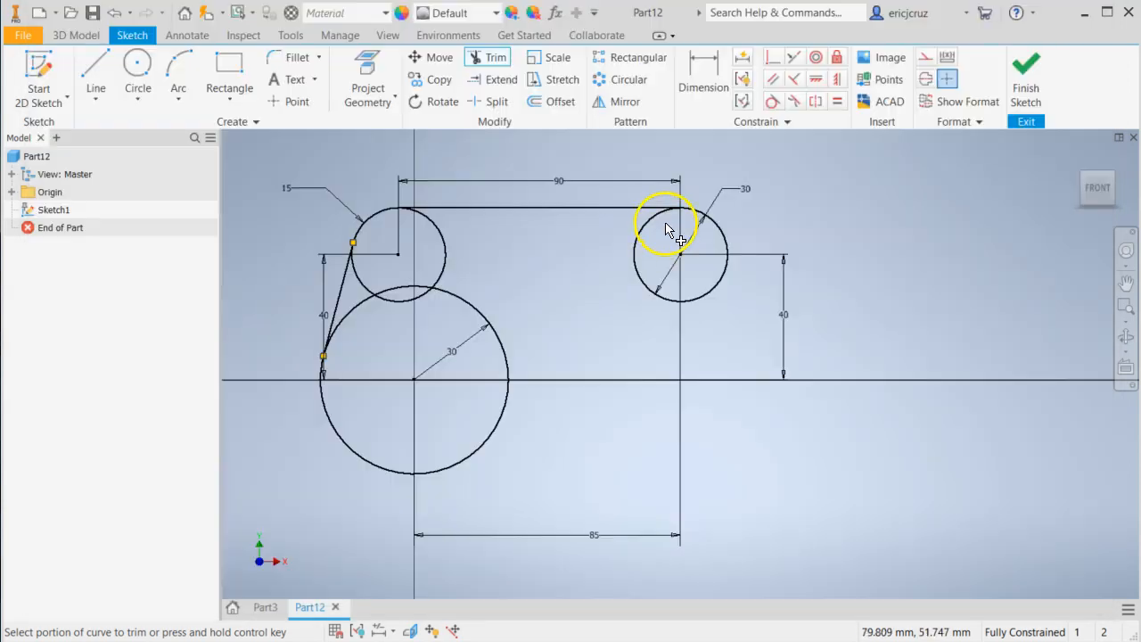
scroll(633, 332, "up", 3)
middle_click_drag(608, 333, 554, 305)
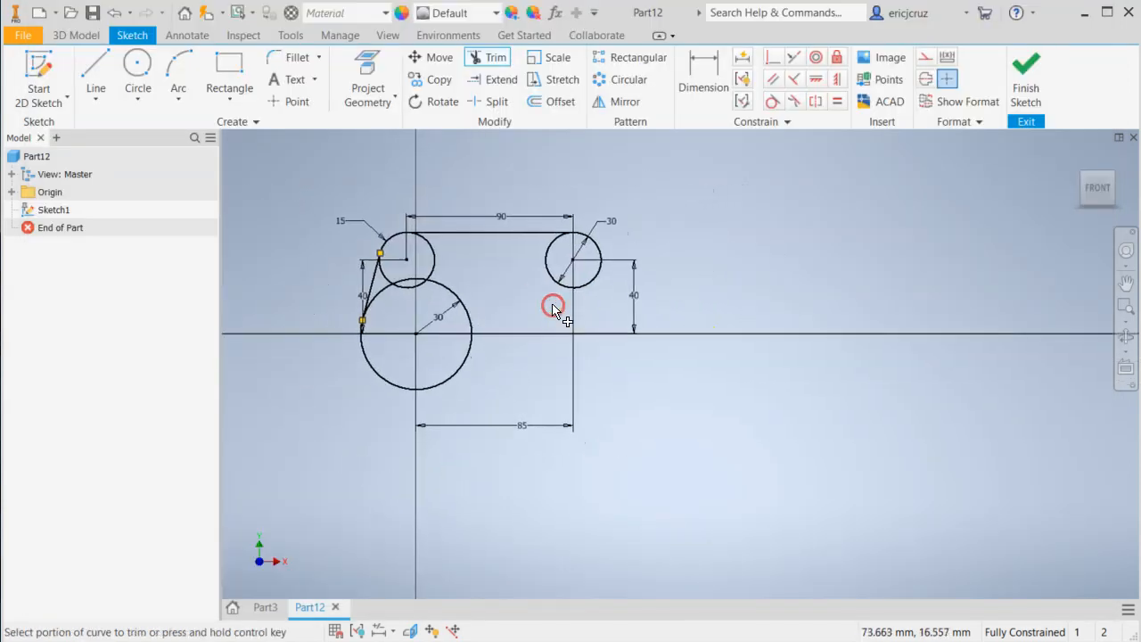
key("c")
key("alt+Tab")
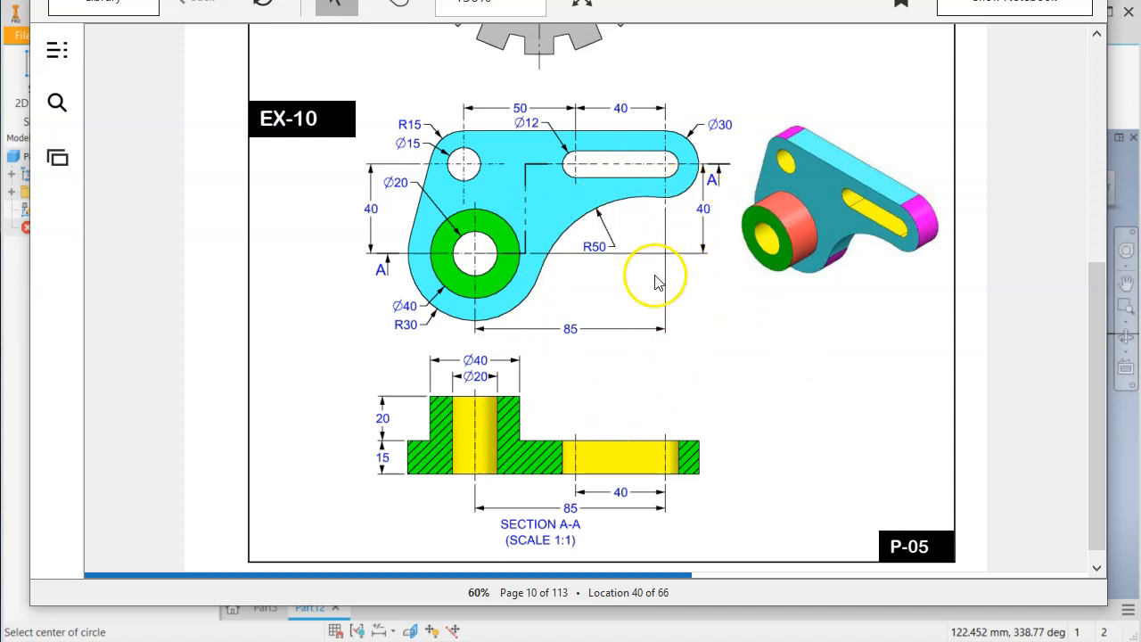
key("alt+Tab")
middle_click_drag(644, 389, 624, 357)
left_click(677, 451)
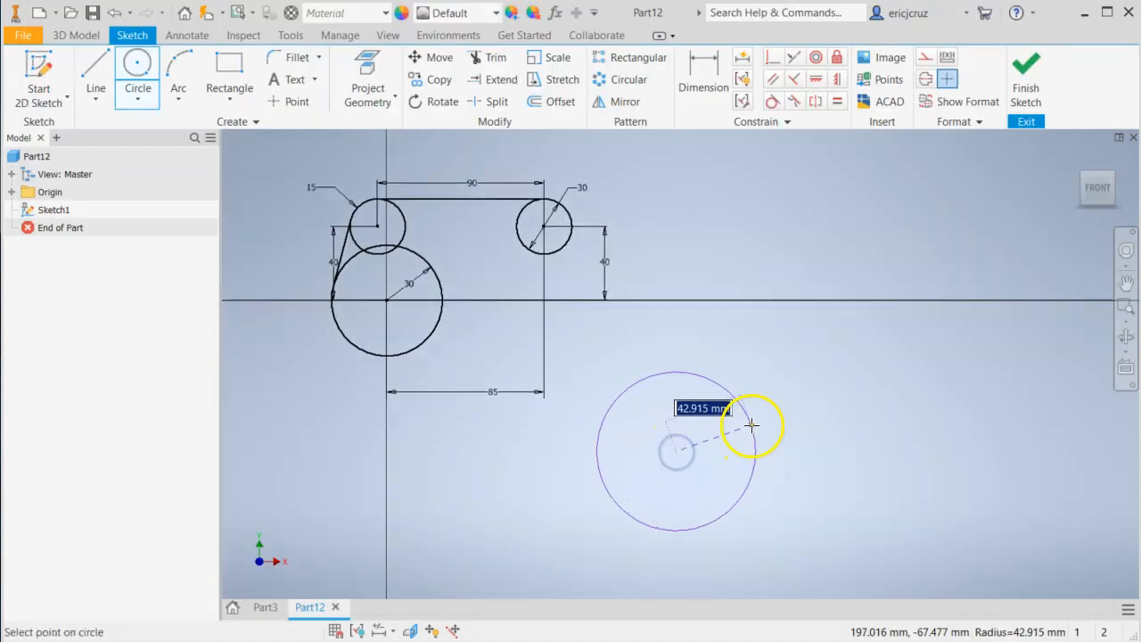
key("Return")
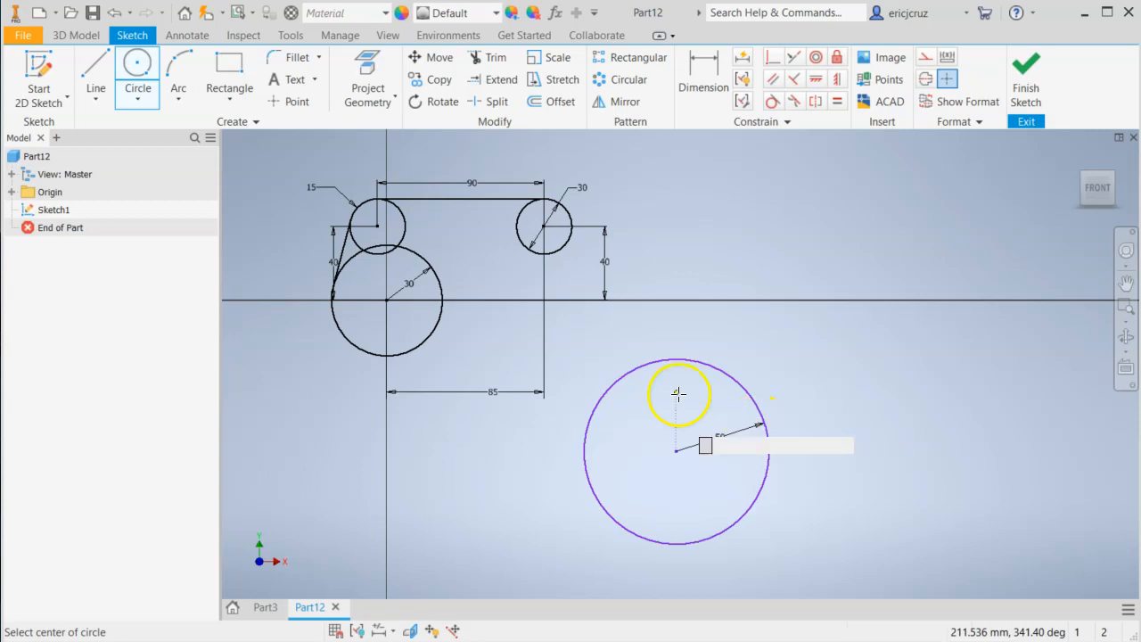
Make the 50 mm radius circle tangent to the upper-right circle's underside and the base circle's right side.
left_click(777, 104)
left_click(658, 360)
left_click(561, 259)
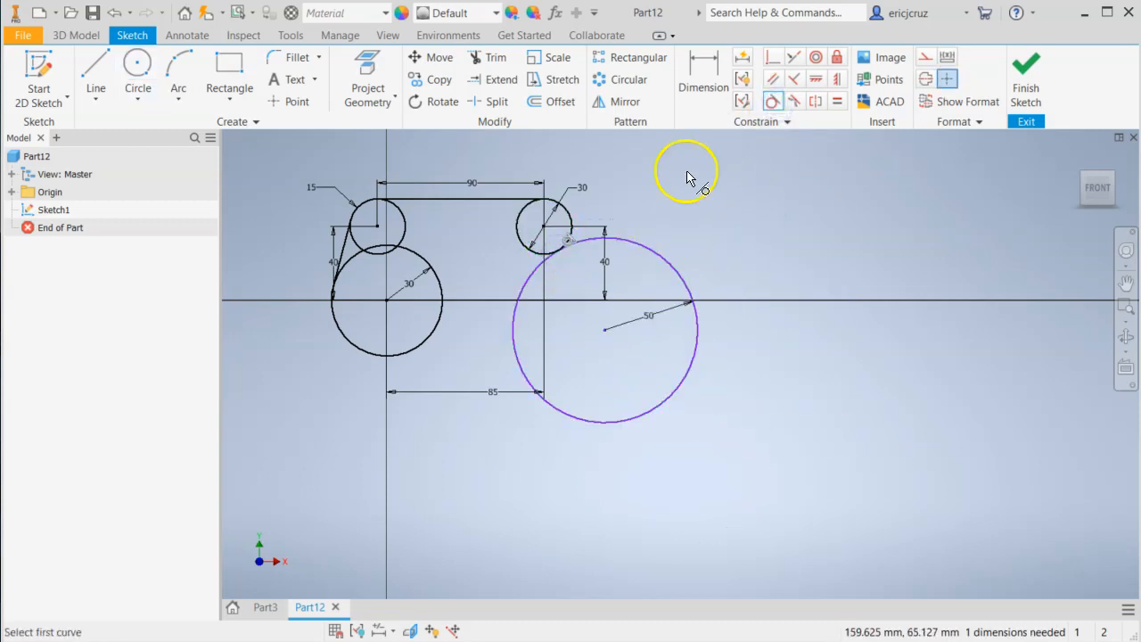
left_click(525, 295)
left_click(441, 322)
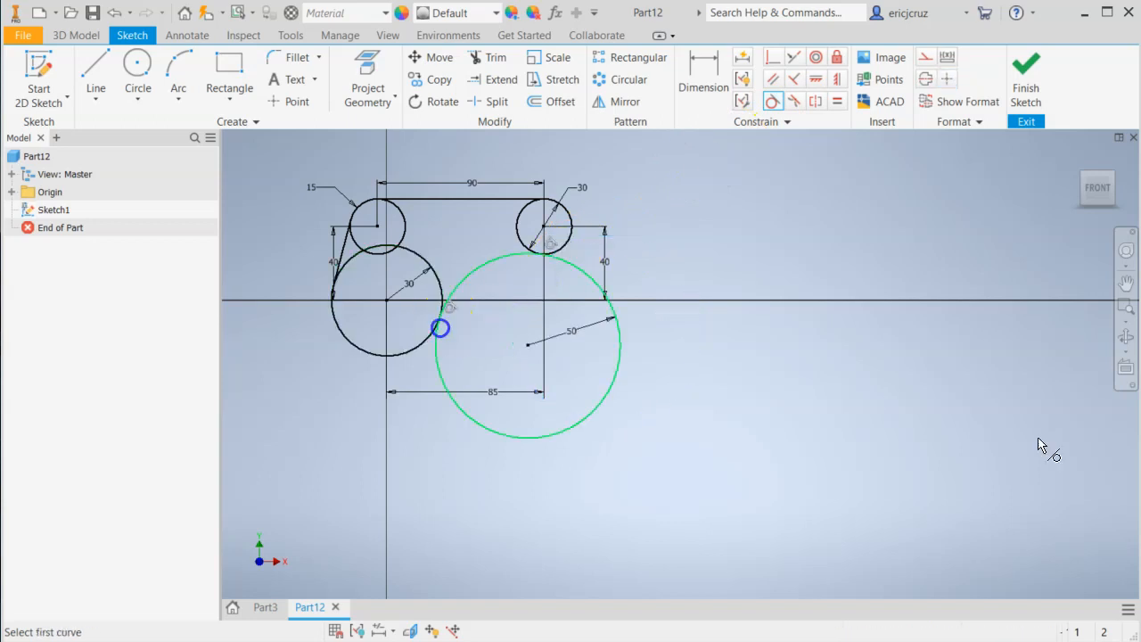
scroll(499, 281, "down", 3)
mouse_move(498, 278)
middle_mouse_down()
mouse_move(603, 326)
mouse_move(603, 293)
middle_mouse_up()
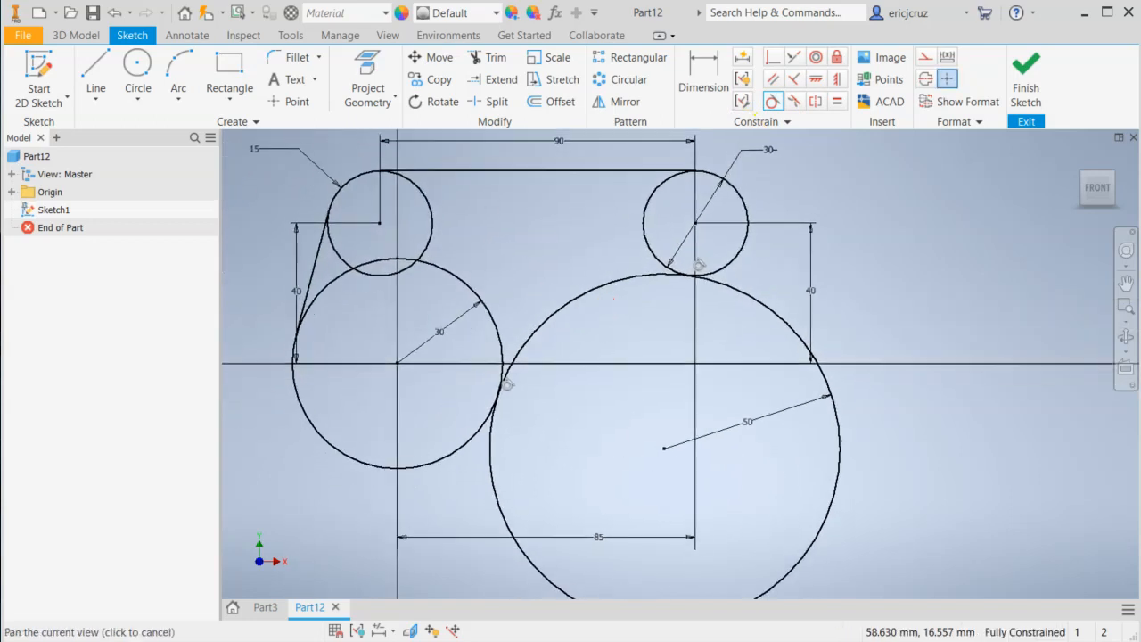
Trim the 50 mm radius circle to the concave arc between its two tangent points.
left_click(502, 68)
left_click(763, 305)
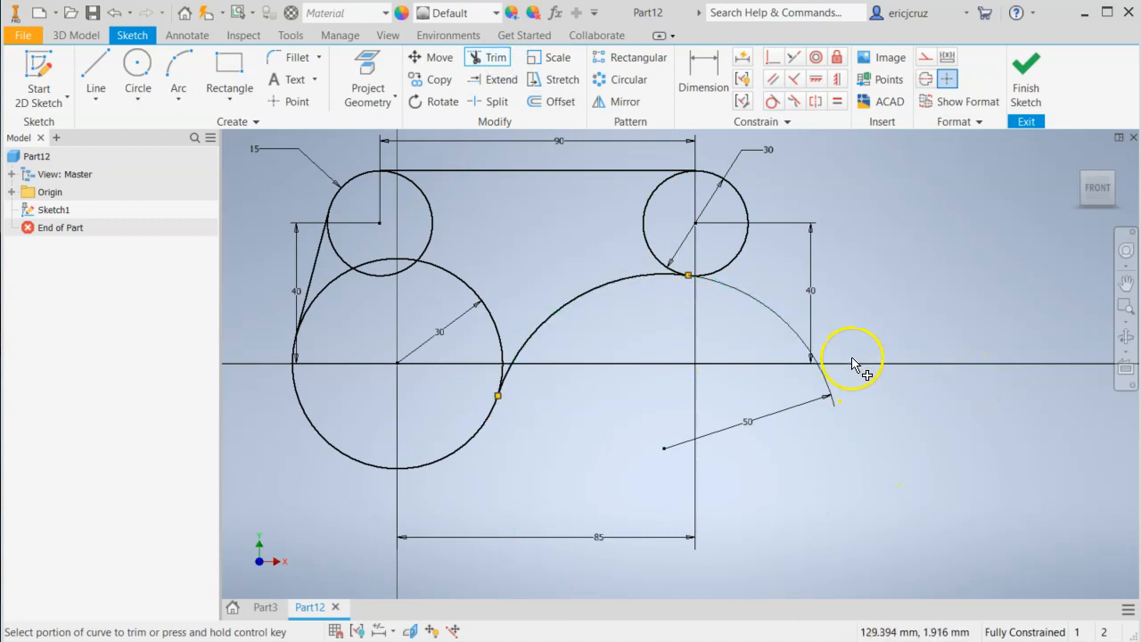
middle_click_drag(558, 242, 603, 301)
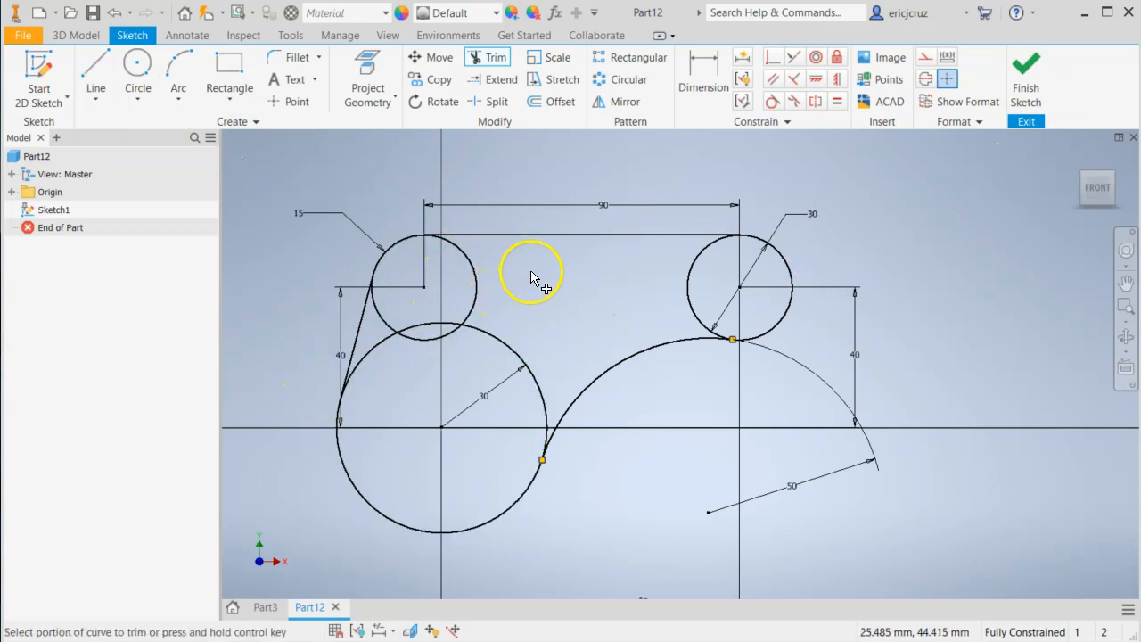
Trim the inner portions of the two upper circles and the base circle, keeping only the closed bracket outline.
left_click(496, 59)
left_click(477, 281)
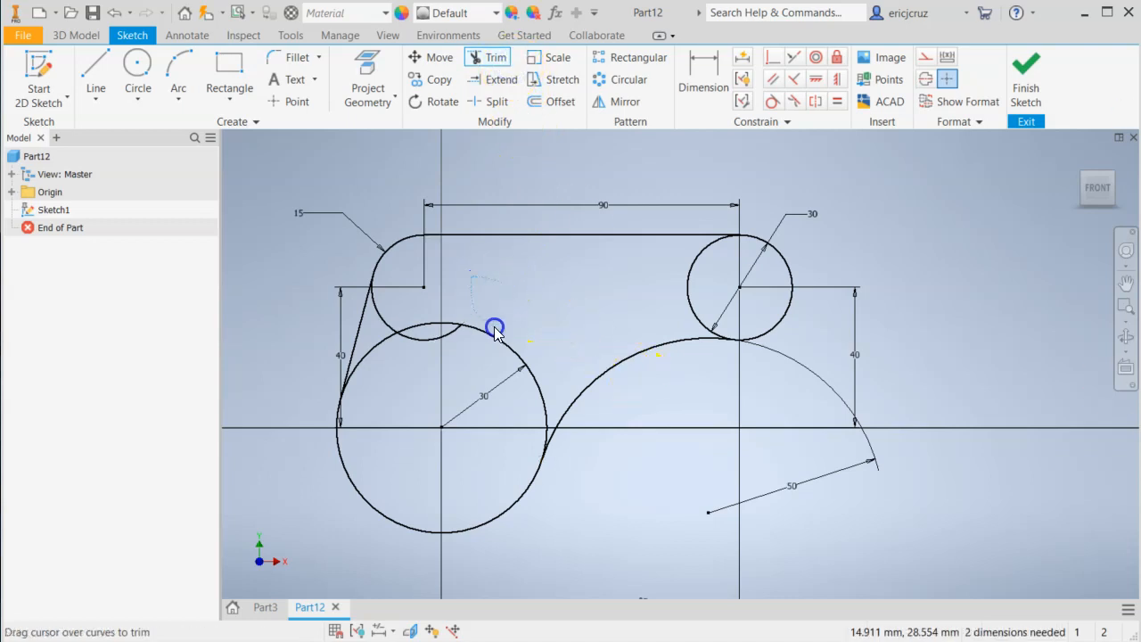
left_click(397, 325)
left_click(719, 281)
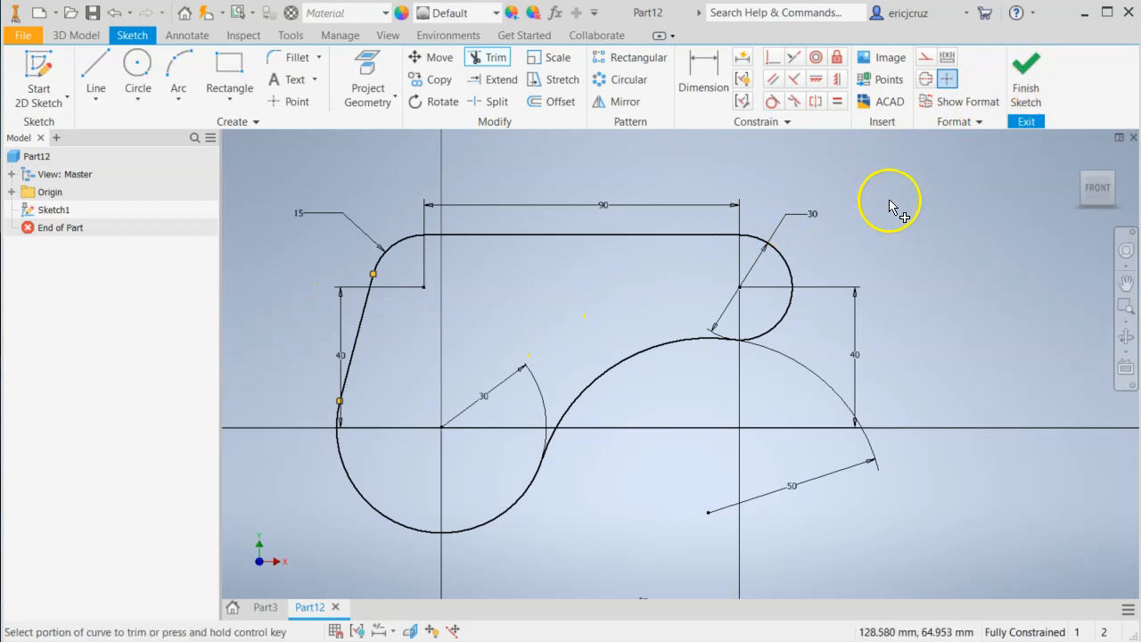
Finish the sketch, check the plate thickness in the drawing, and extrude the bracket profile 15 mm.
left_click(1034, 85)
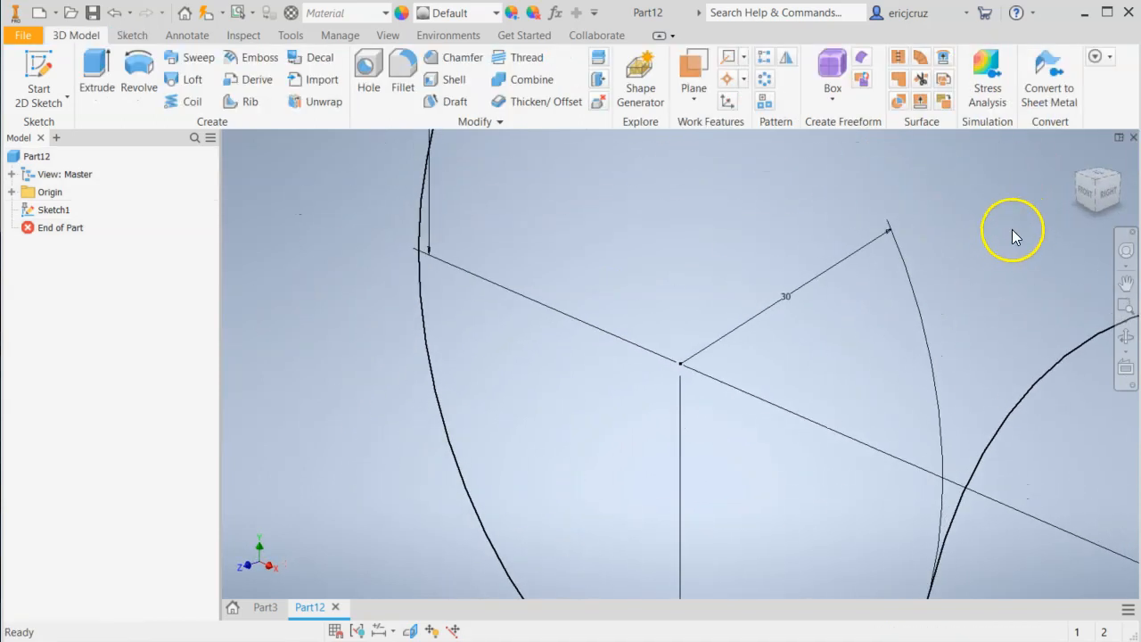
left_click(1081, 157)
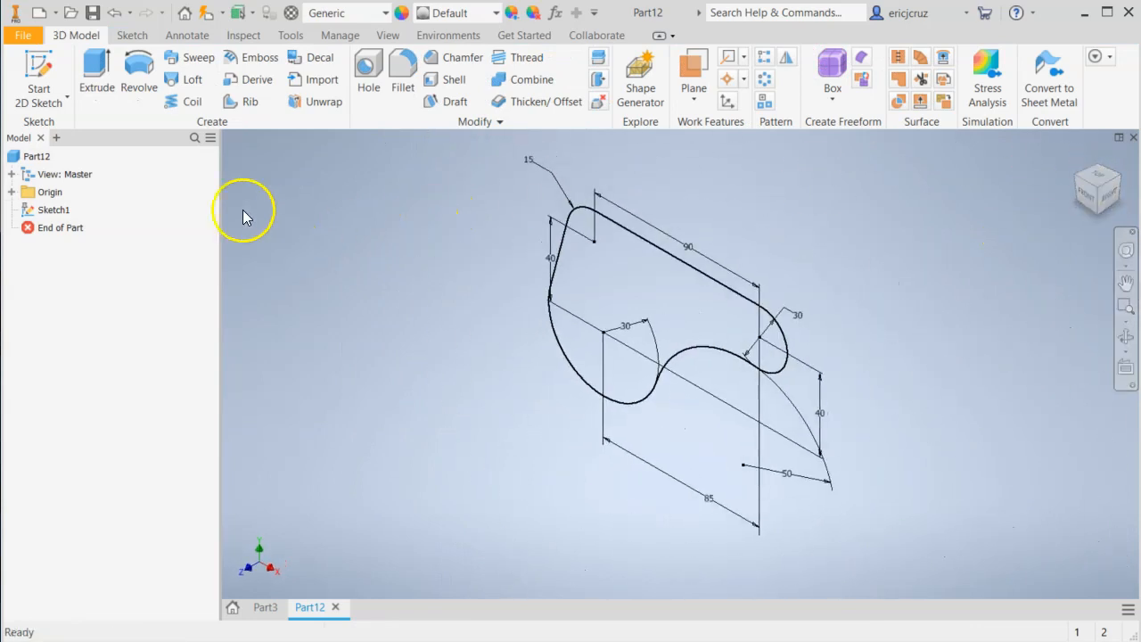
left_click(96, 79)
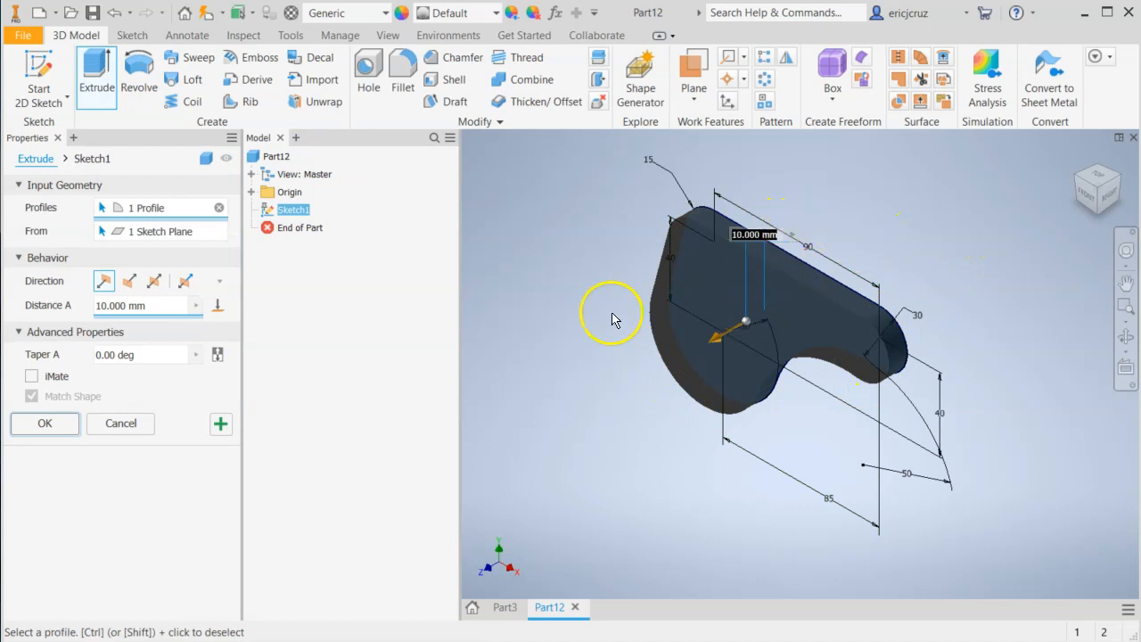
key("alt+Tab")
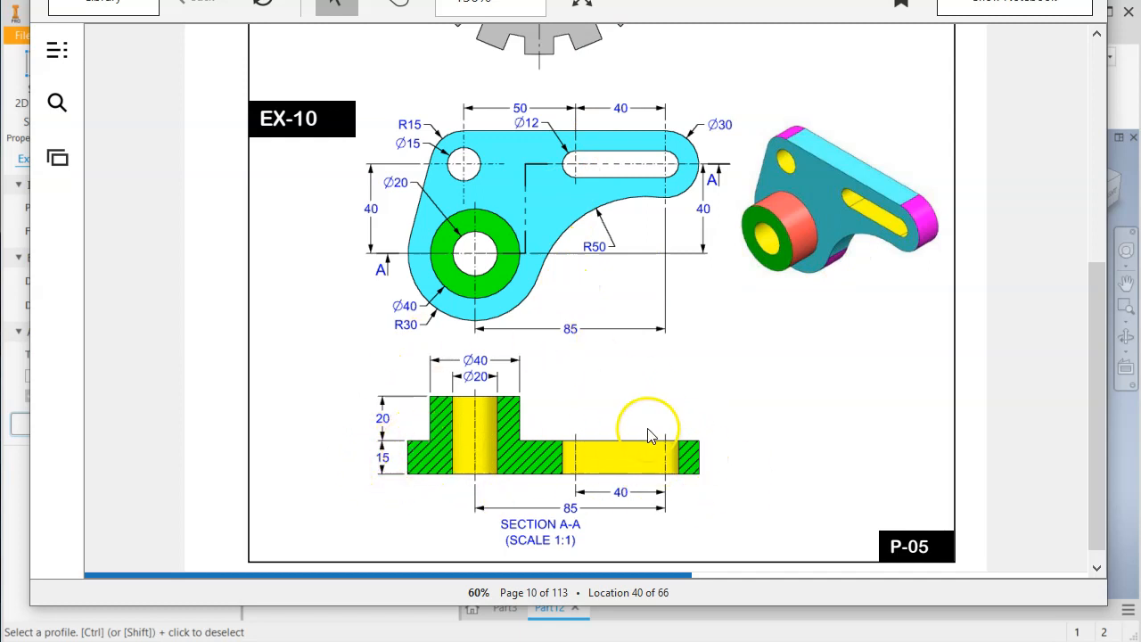
key("alt+Tab")
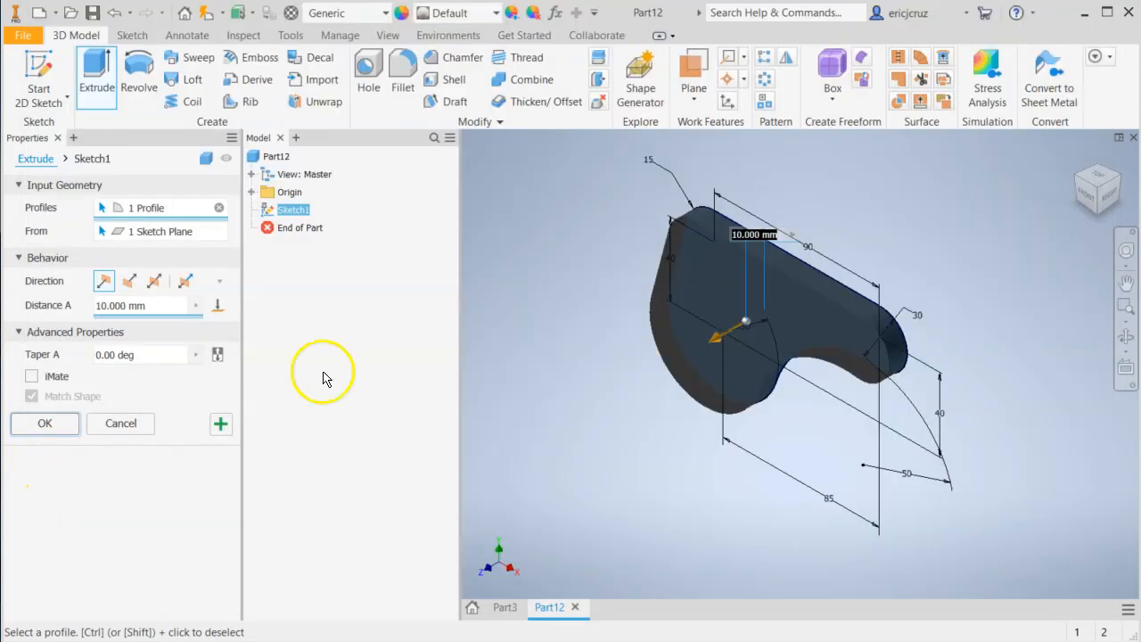
left_click(33, 308)
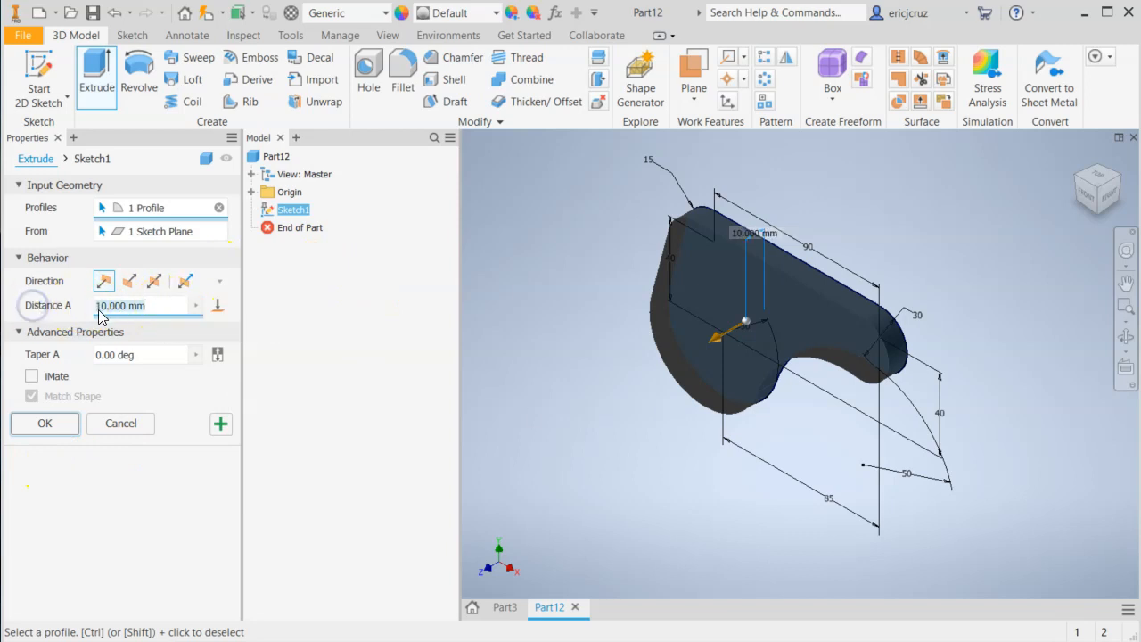
left_click(24, 426)
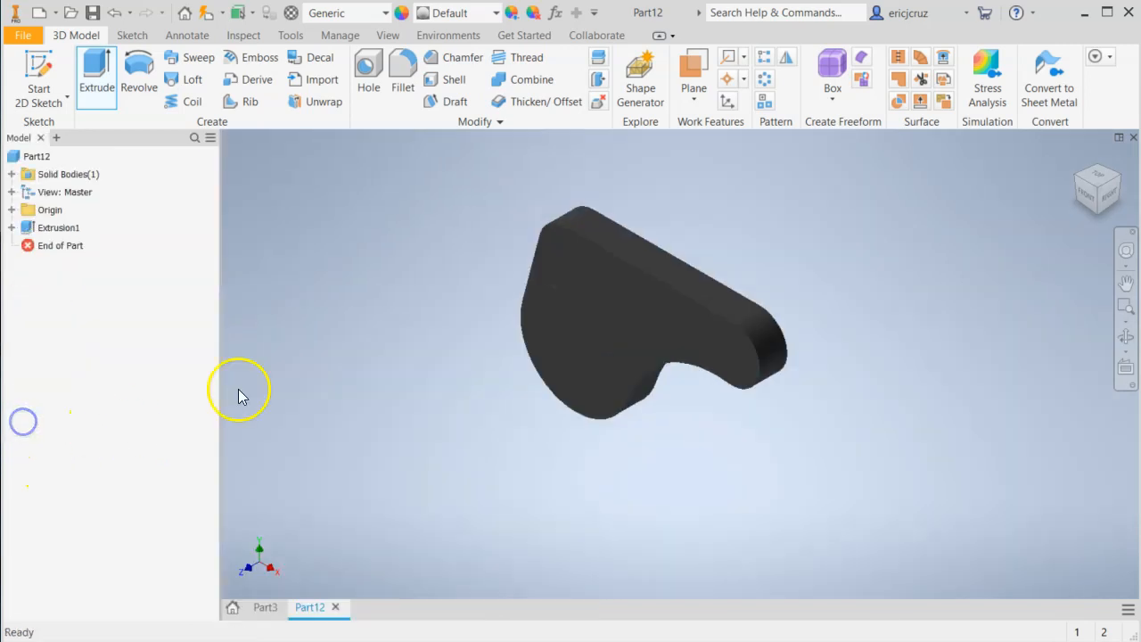
middle_click_drag(404, 338, 519, 324)
left_click(521, 326)
left_click(466, 268)
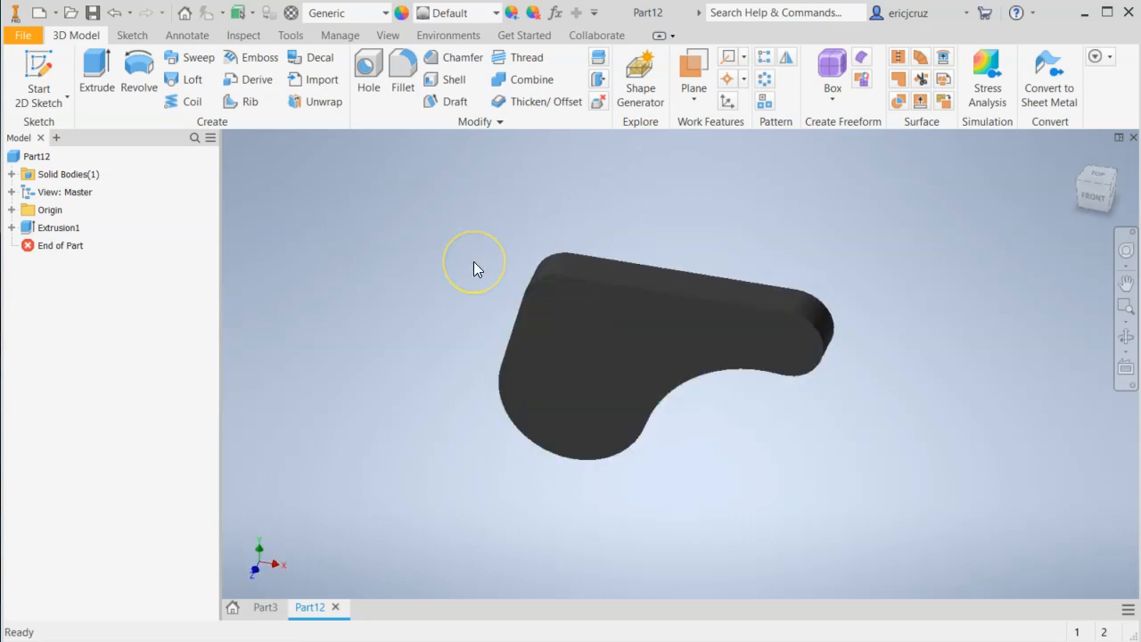
mouse_move(468, 322)
middle_mouse_down("shift")
mouse_move(433, 415)
mouse_move(509, 288)
mouse_move(391, 339)
mouse_move(459, 311)
mouse_move(423, 339)
mouse_move(413, 327)
mouse_move(461, 318)
mouse_move(456, 326)
middle_mouse_up("shift")
left_click(1084, 160)
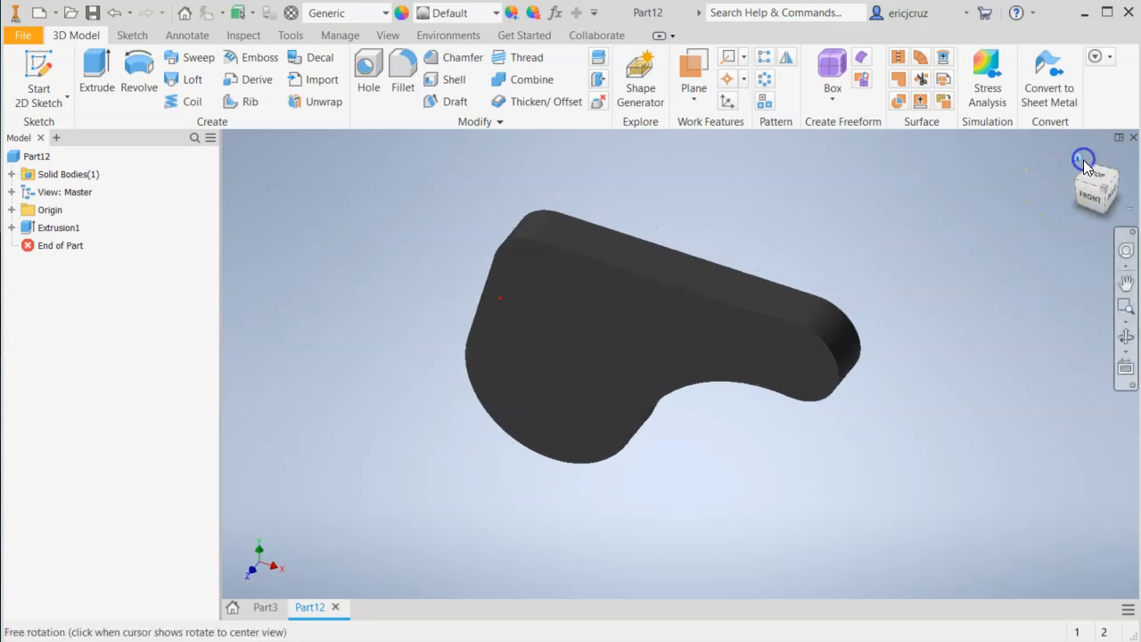
middle_click_drag(885, 214, 884, 248)
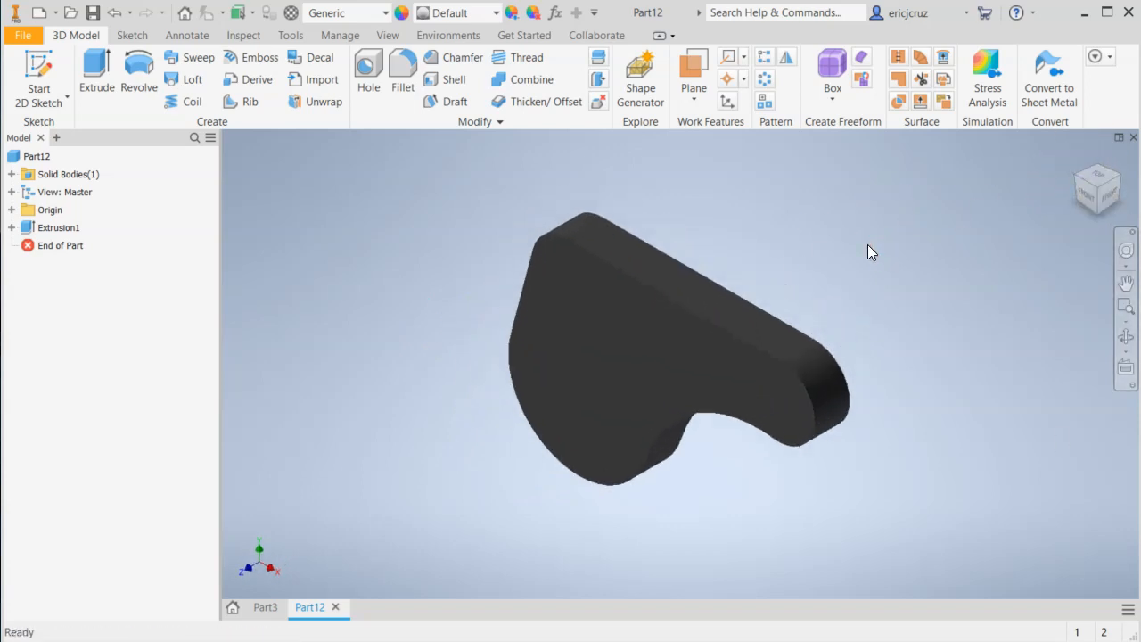
Check the remaining holes and slot in the EX-10 drawing and reopen the plate extrusion's sketch for editing.
key("alt+Tab")
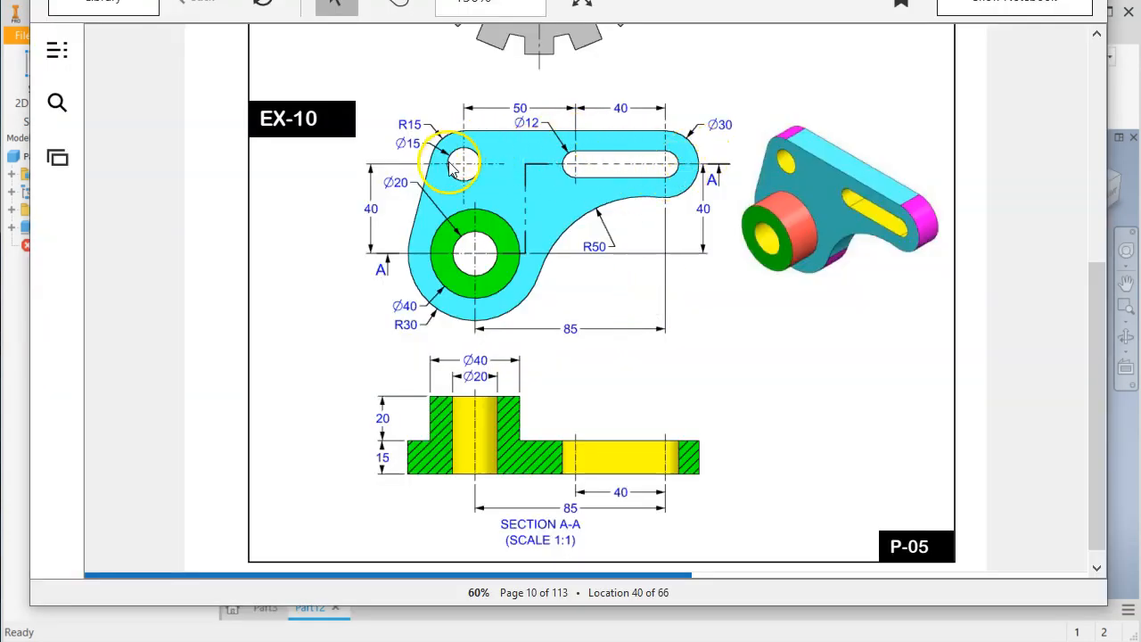
key("alt+Tab")
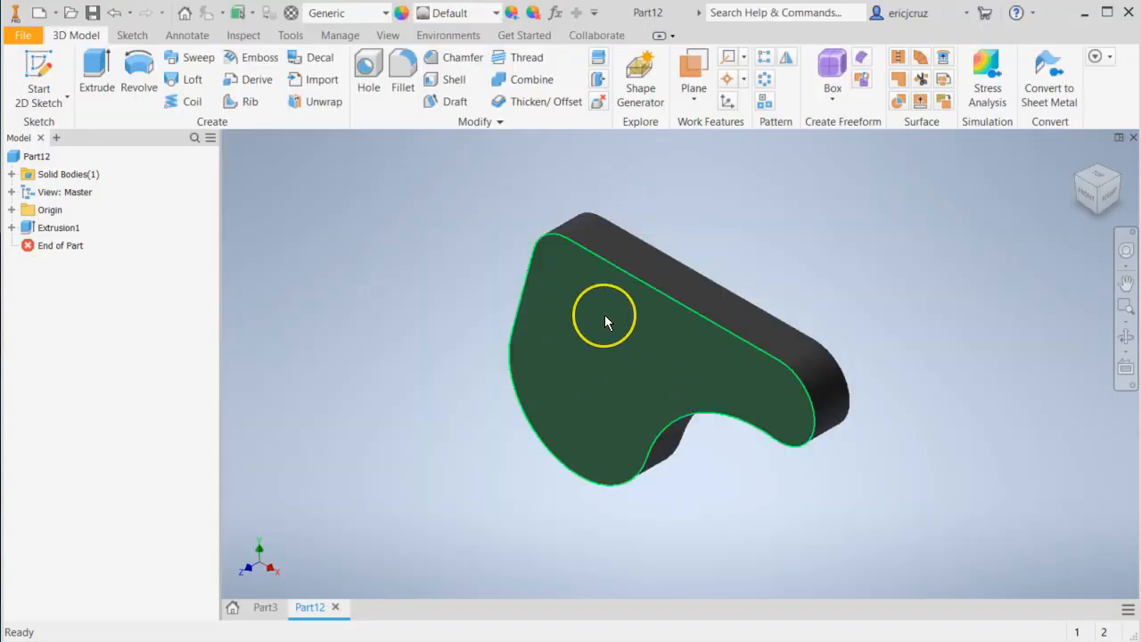
key("alt+Tab")
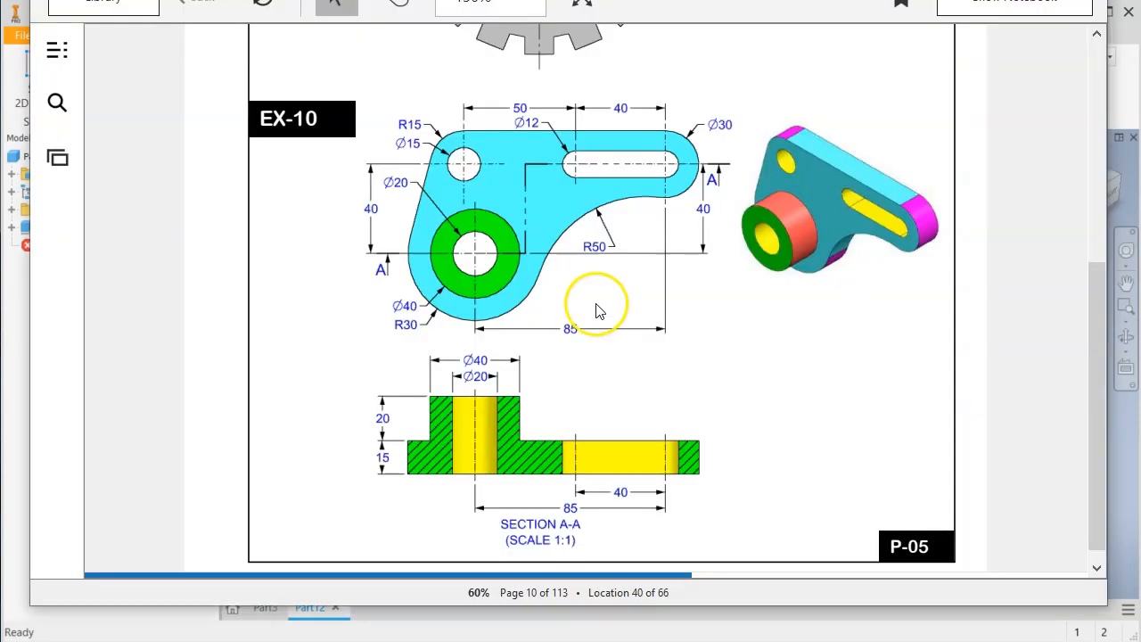
key("alt+Tab")
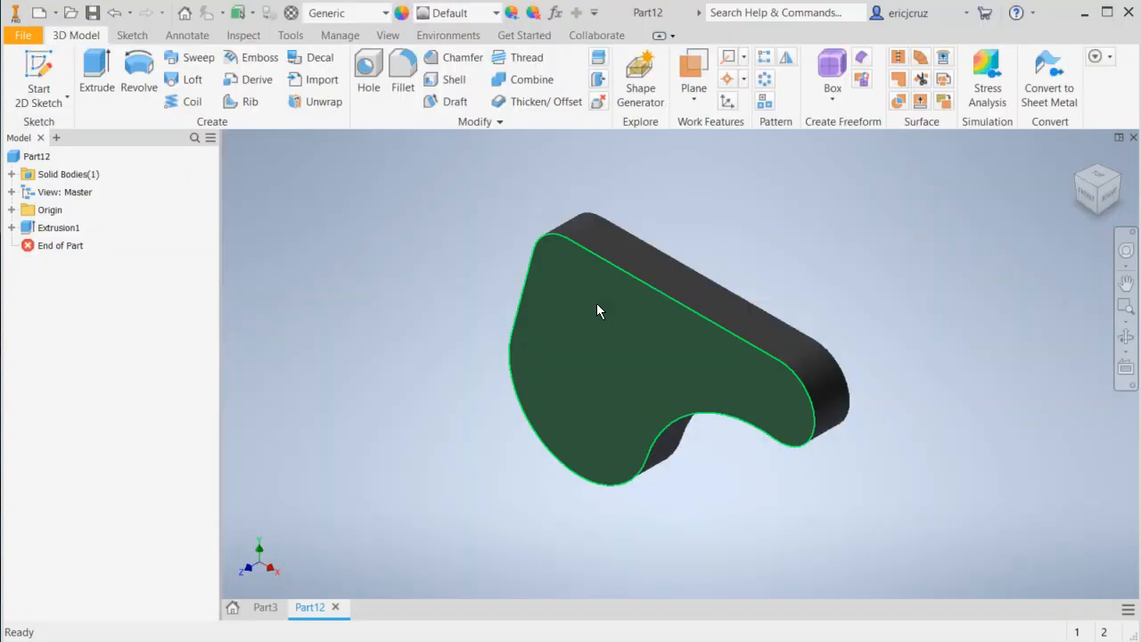
key("alt+Tab")
key("alt+Tab")
left_click(60, 246)
left_click(72, 247)
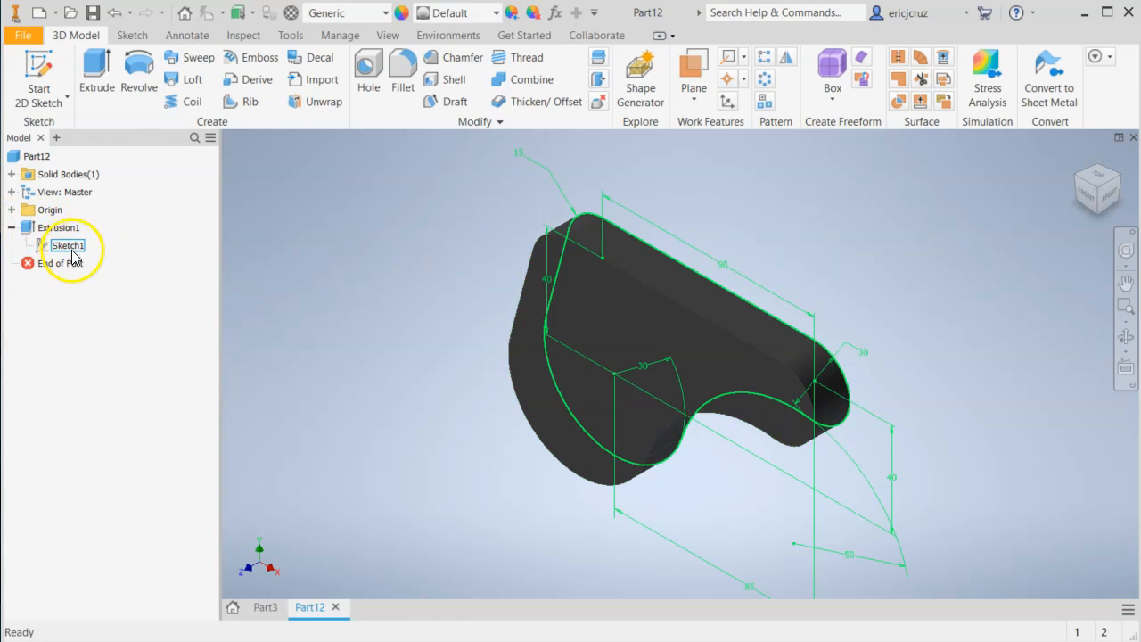
right_click(71, 257)
left_click(90, 293)
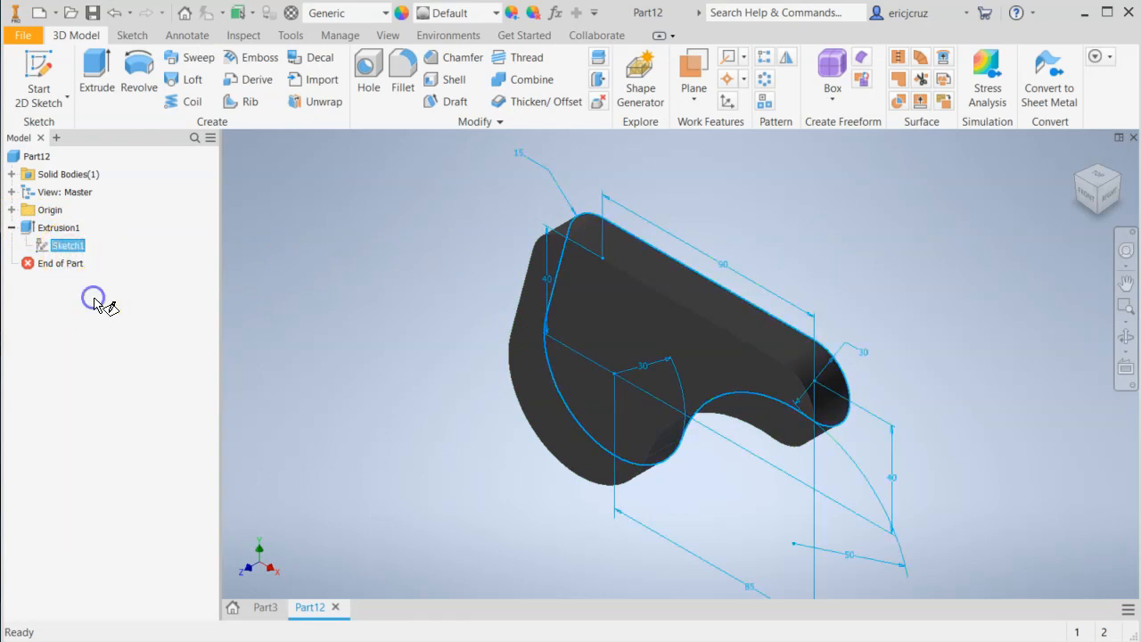
Check the upper-left hole in the drawing and sketch a 15 mm diameter circle centered on the 15 mm radius corner arc.
key("alt+Tab")
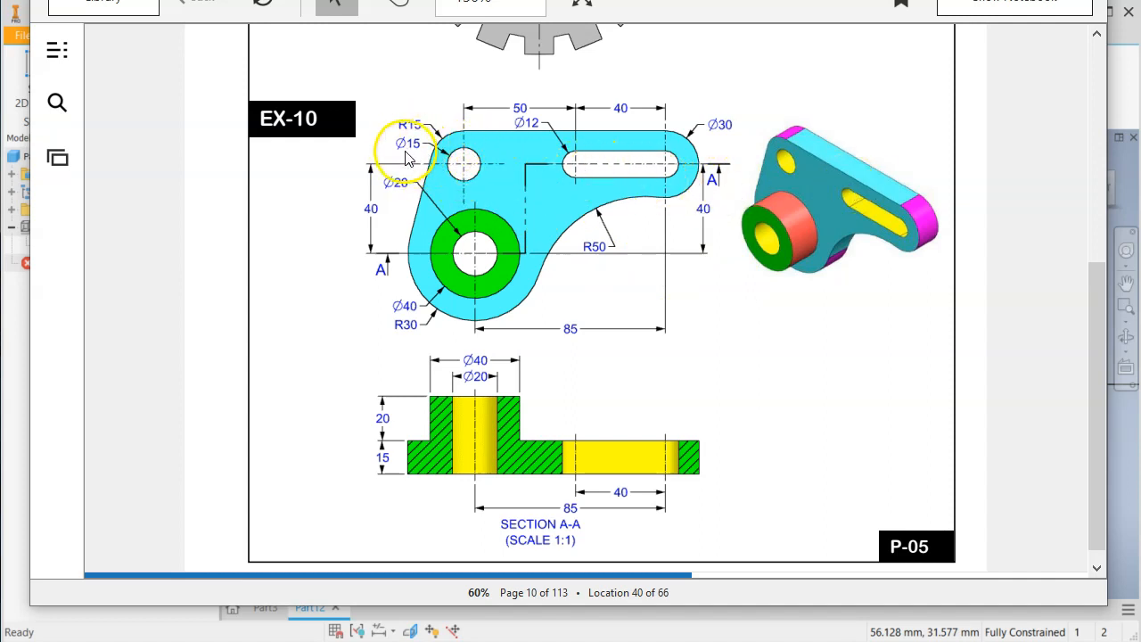
key("alt+Tab")
left_click(138, 68)
left_click(525, 250)
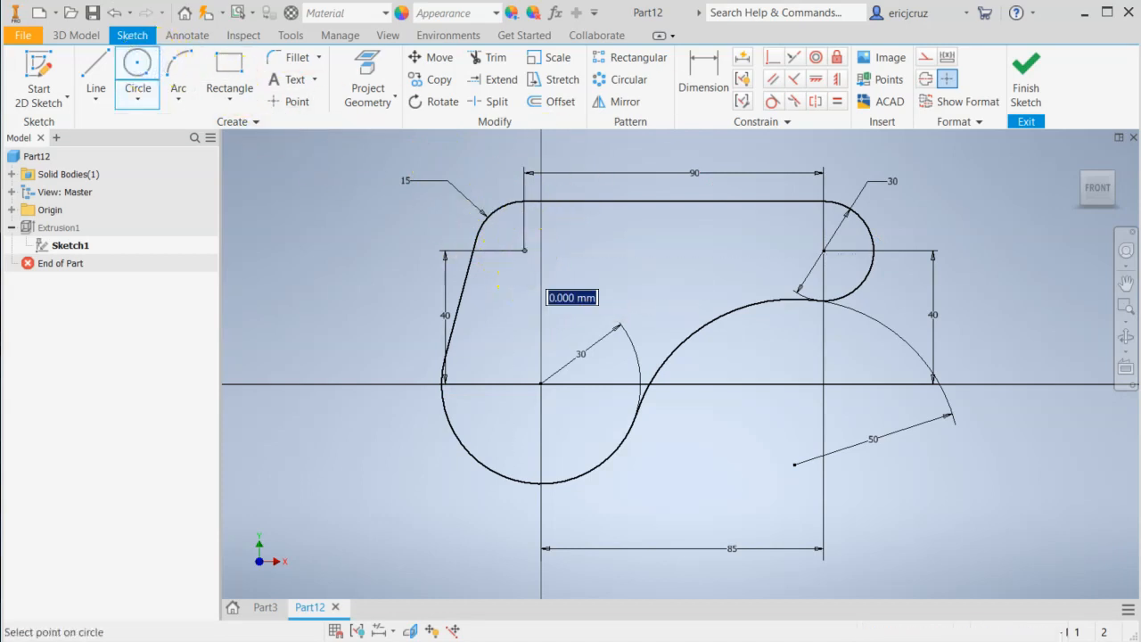
right_click(557, 270)
left_click(543, 402)
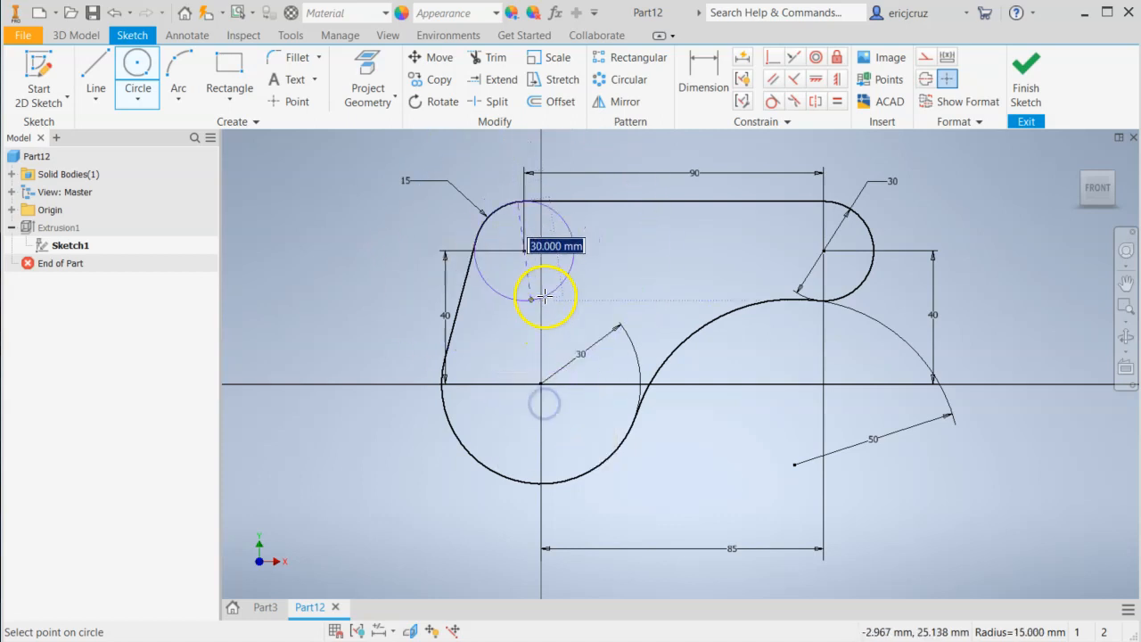
key("Return")
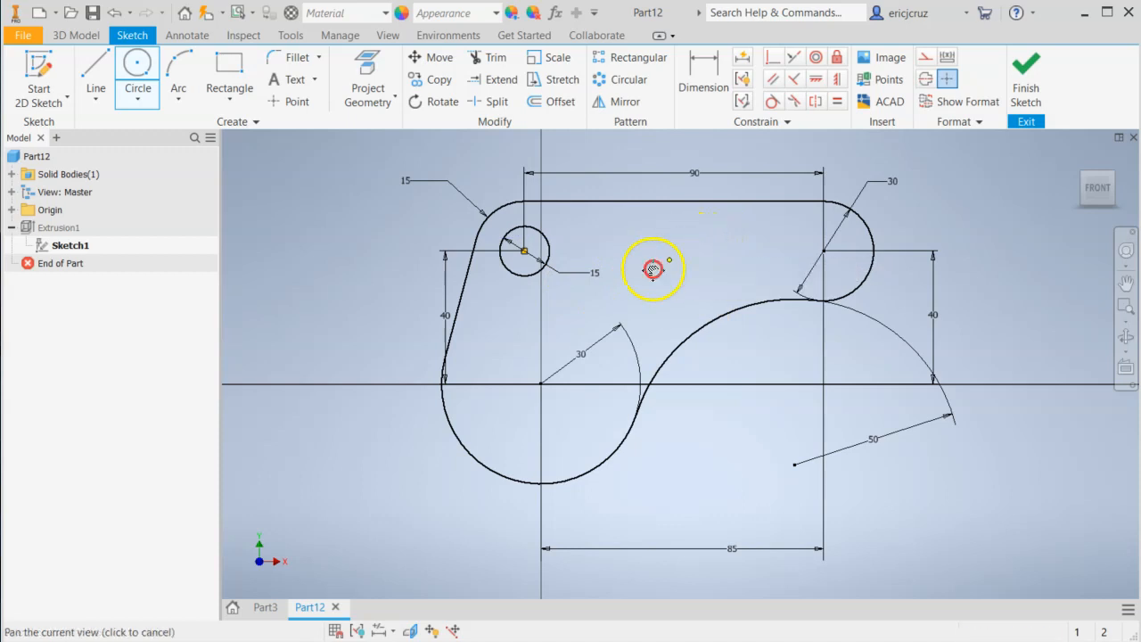
middle_click_drag(660, 264, 581, 288)
left_click(228, 100)
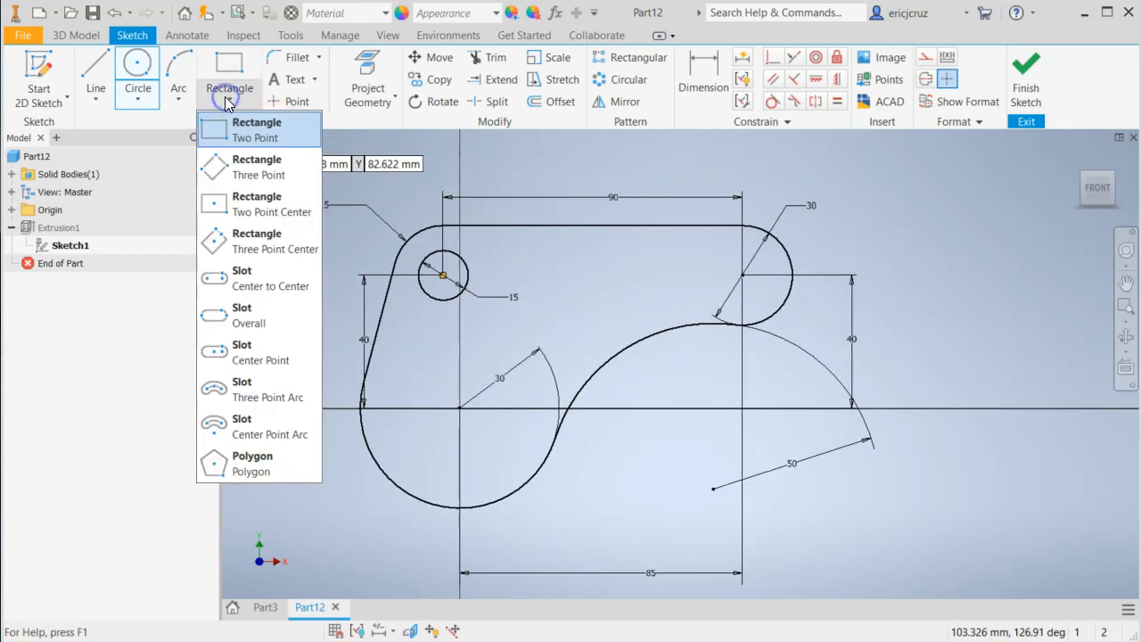
left_click(255, 278)
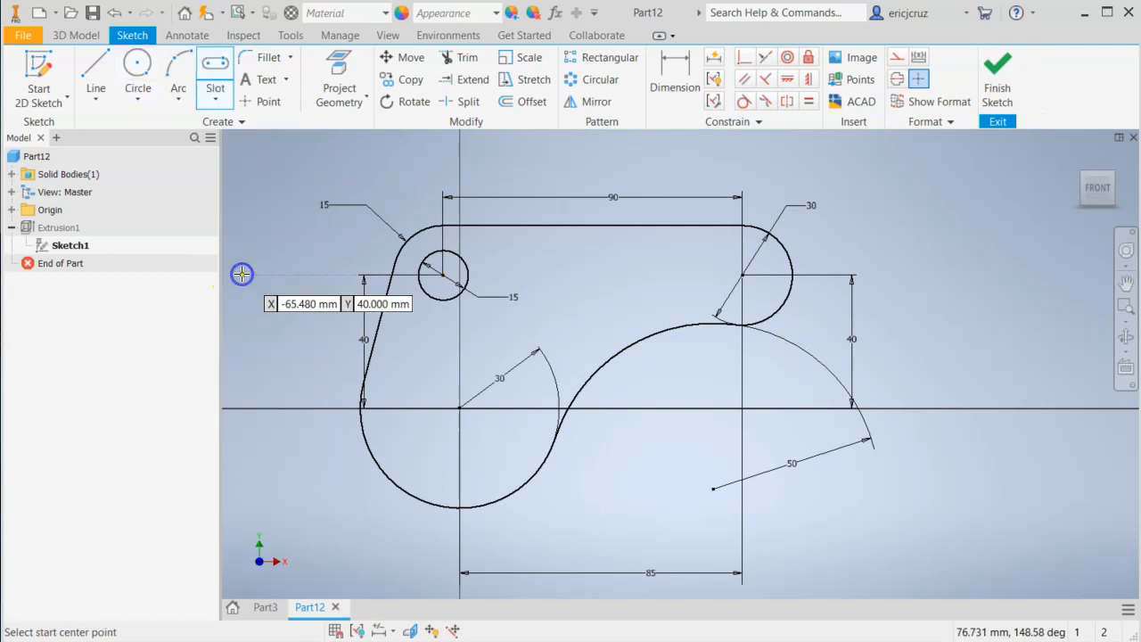
left_click(743, 277)
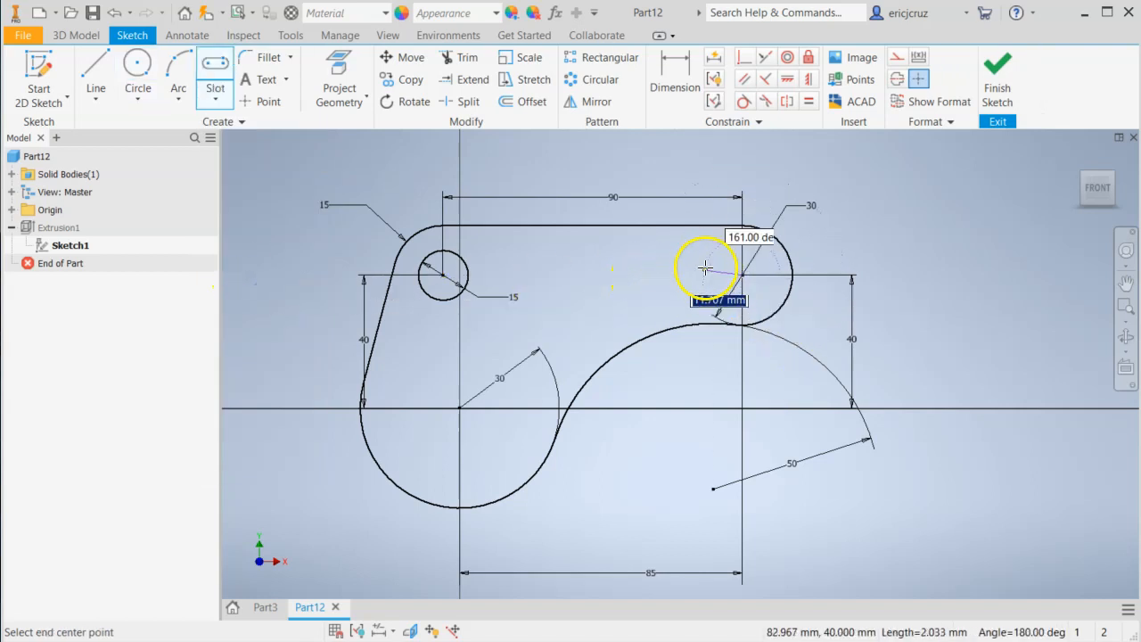
left_click(614, 273)
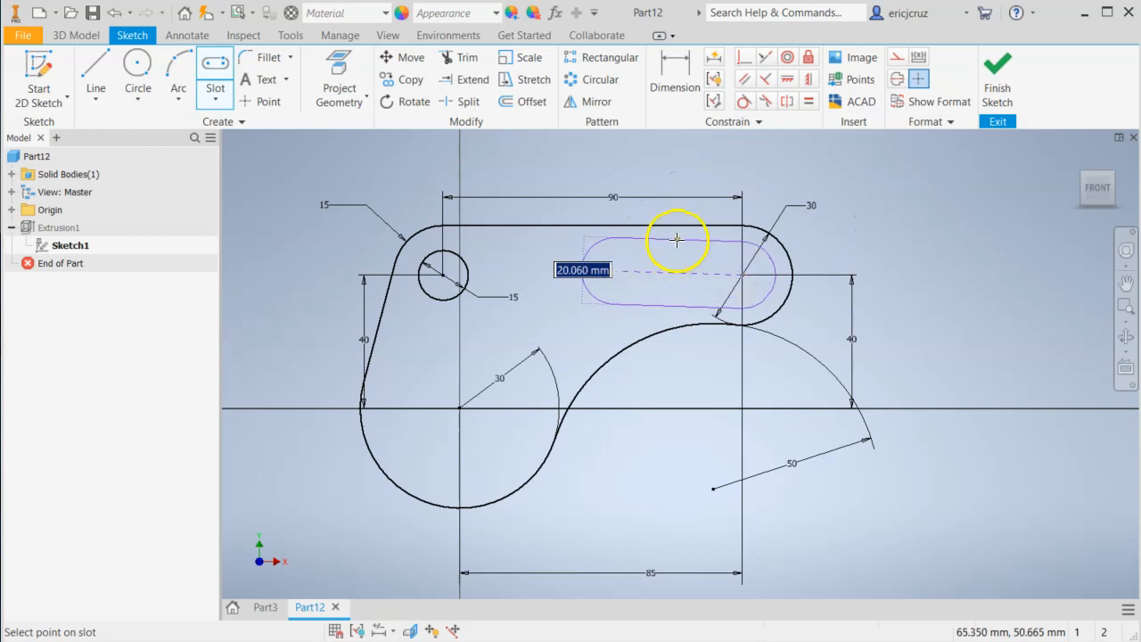
key("Escape")
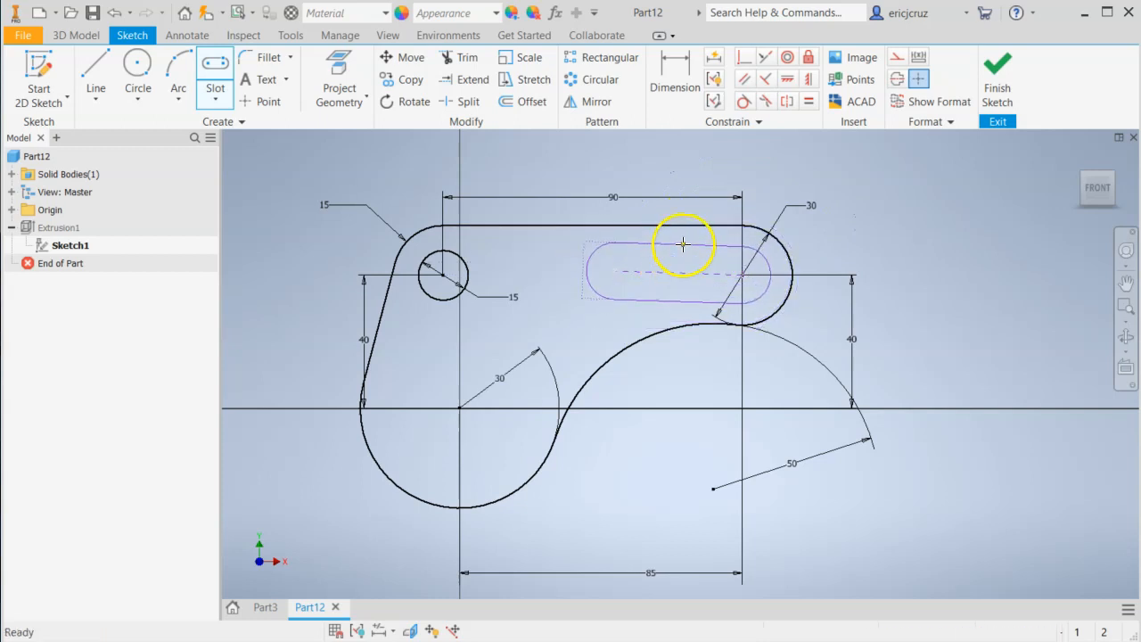
Sketch a horizontal center-to-center slot about 33 mm long and 15 mm wide, running from the 30 mm end arc's center toward the hole.
left_click(213, 67)
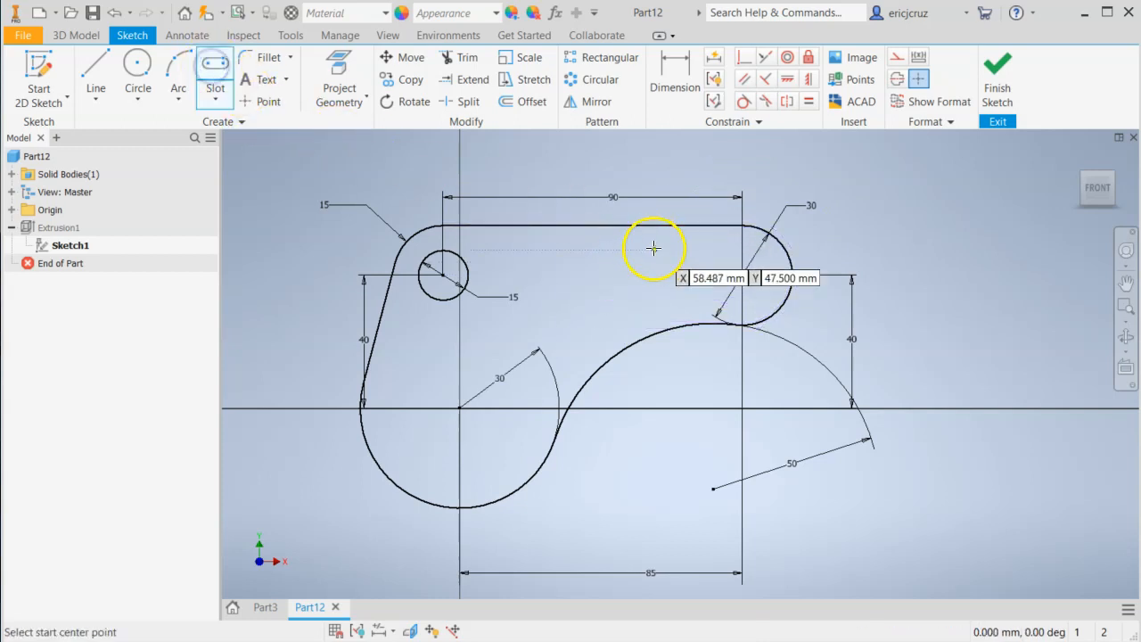
left_click(742, 274)
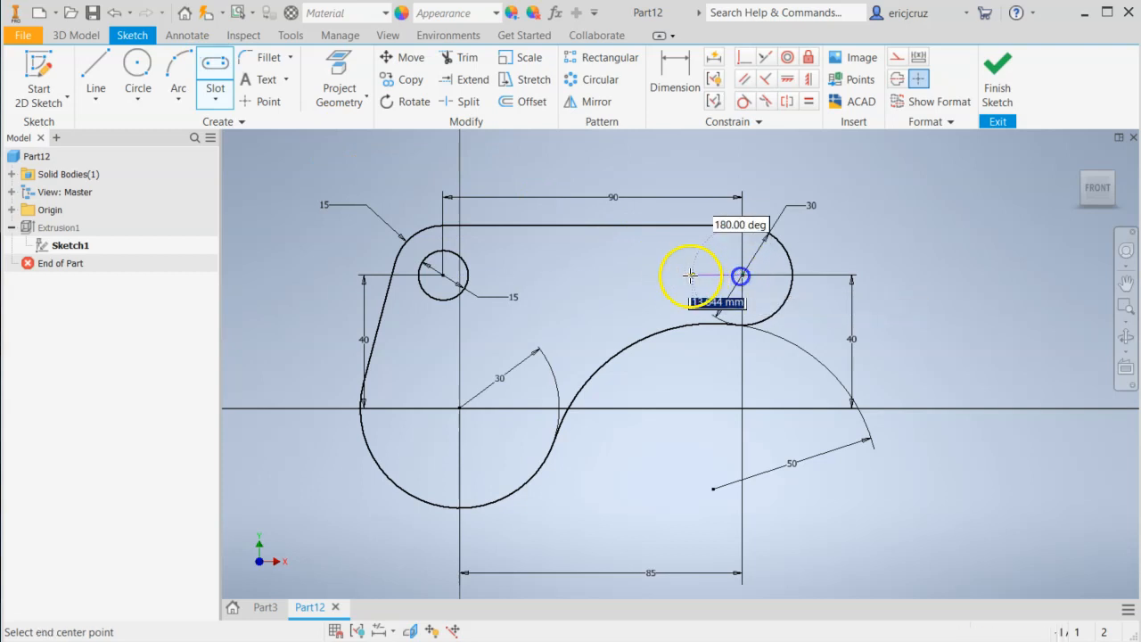
left_click(632, 275)
left_click(642, 300)
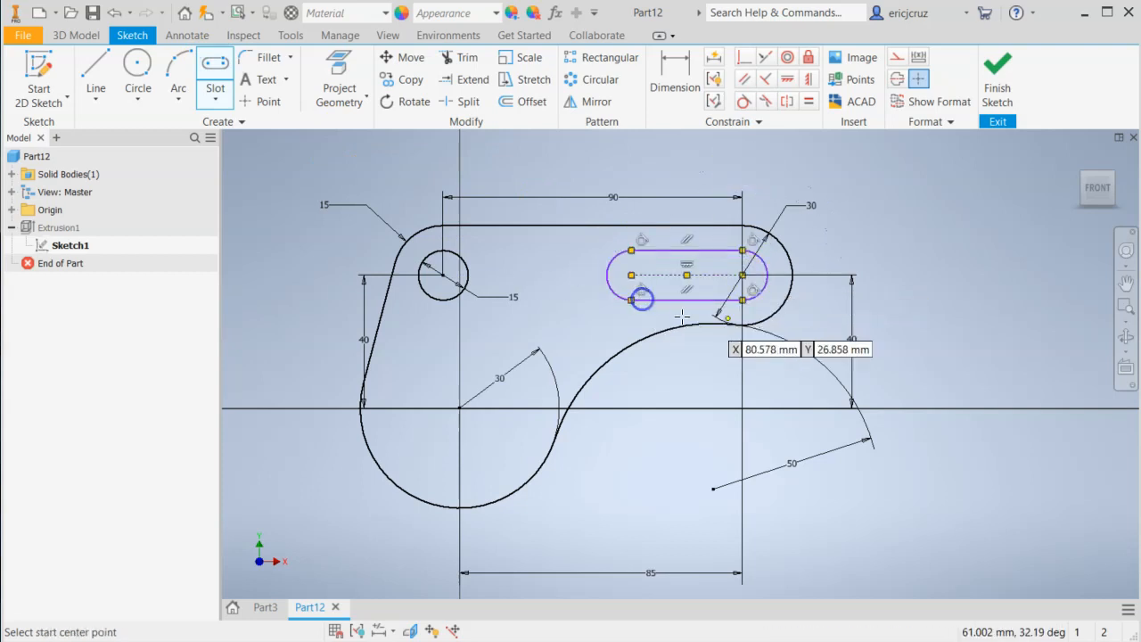
Check the slot width in the drawing and dimension the slot's two straight sides 12 mm apart.
scroll(805, 268, "up", 3)
middle_click_drag(769, 238, 930, 306)
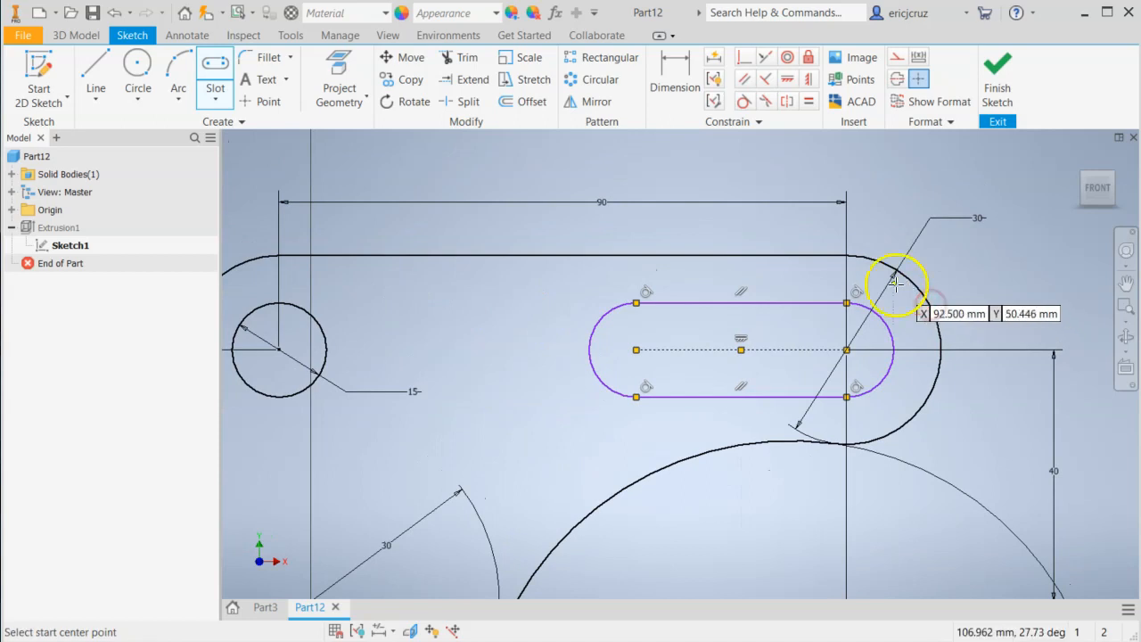
key("alt+Tab")
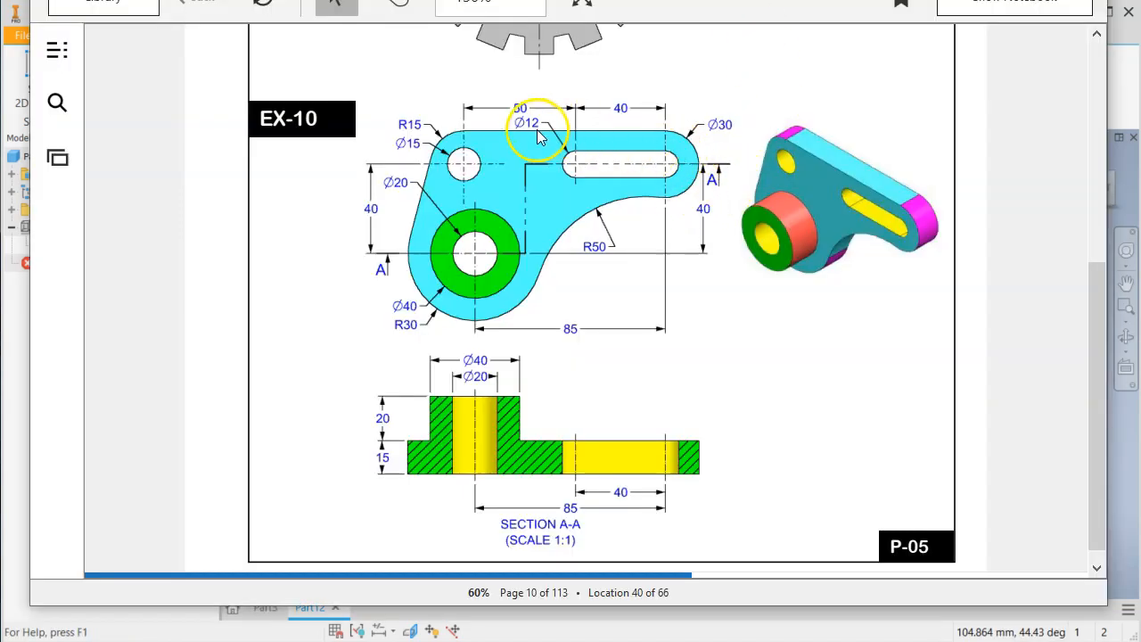
key("alt+Tab")
left_click(676, 82)
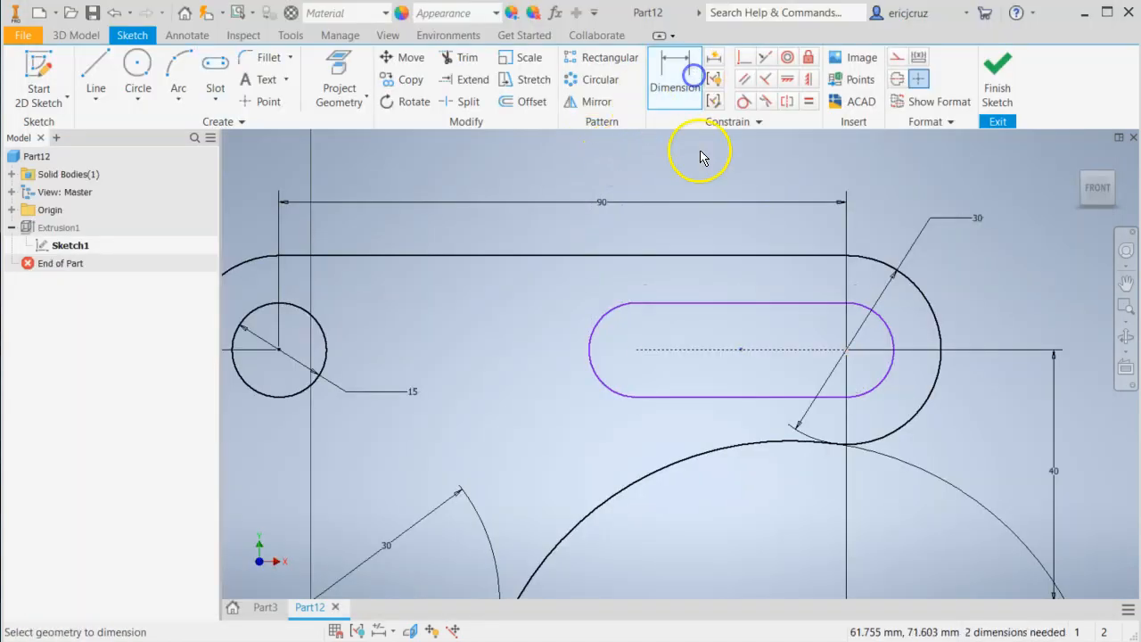
left_click(710, 306)
left_click(707, 397)
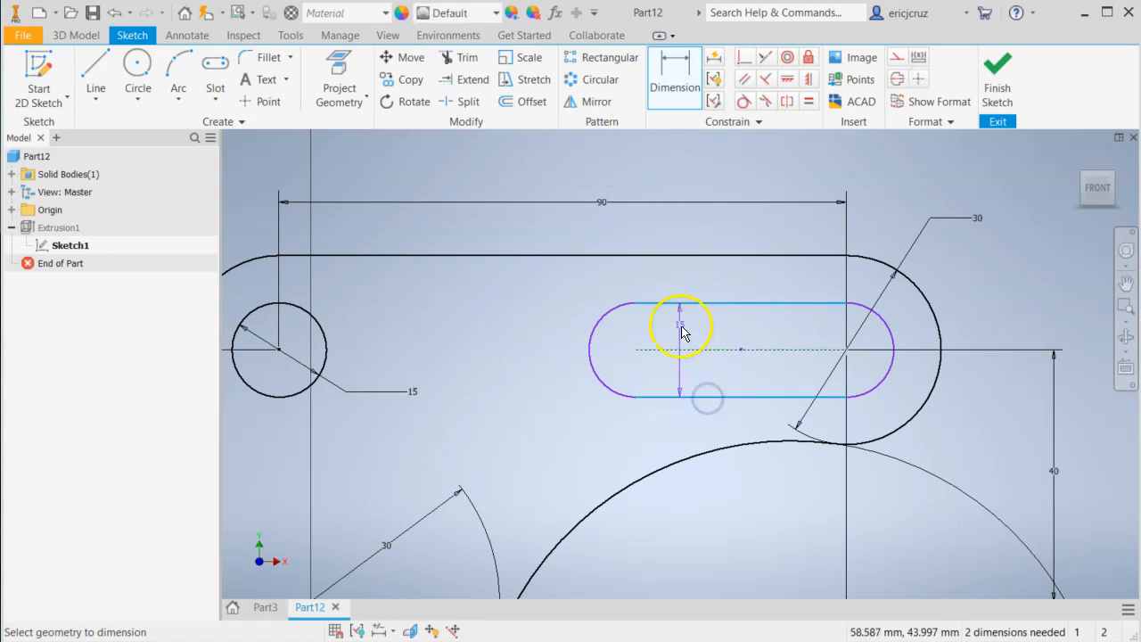
left_click(679, 330)
type("12")
key("Return")
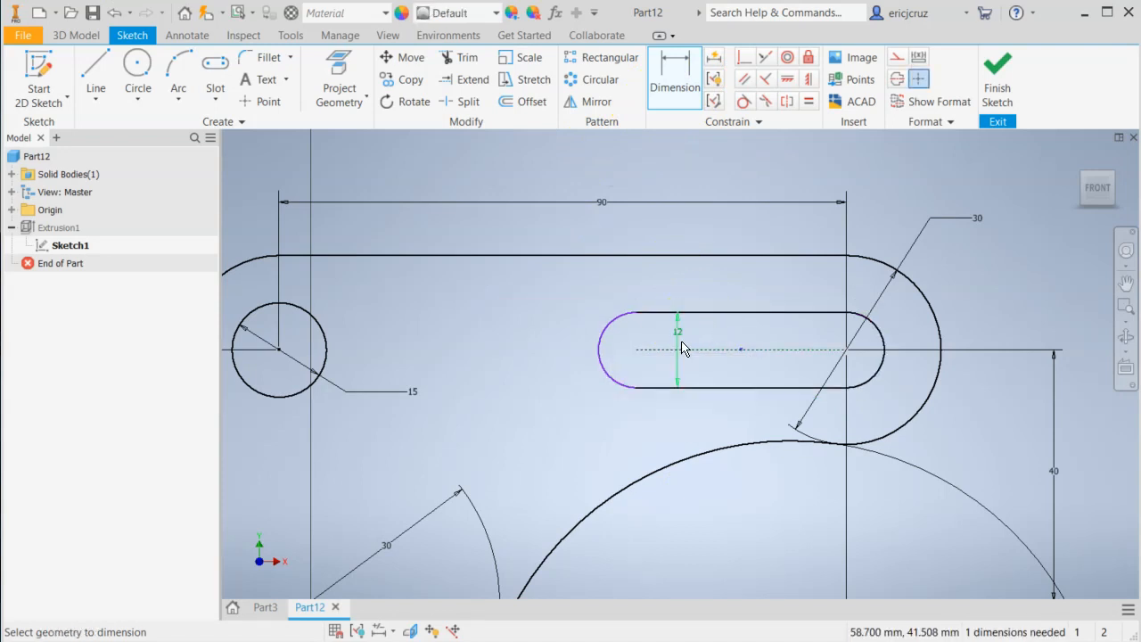
Check the slot length in the drawing, dimension the slot's center-to-center distance as 40 mm, and finish the sketch.
key("alt+Tab")
key("alt+Tab")
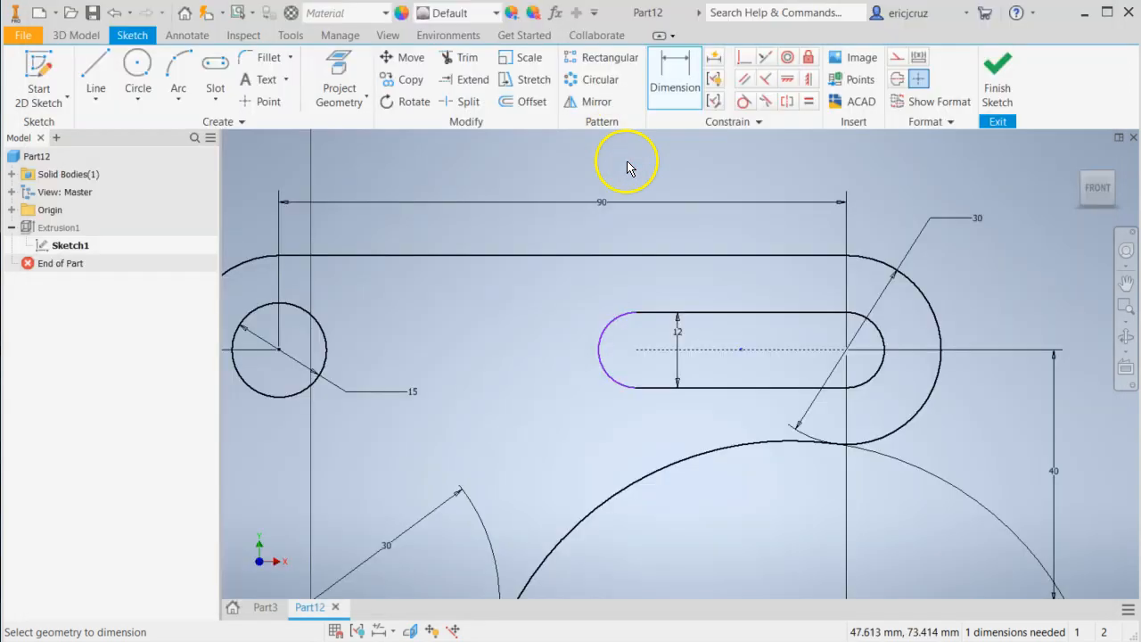
left_click(676, 76)
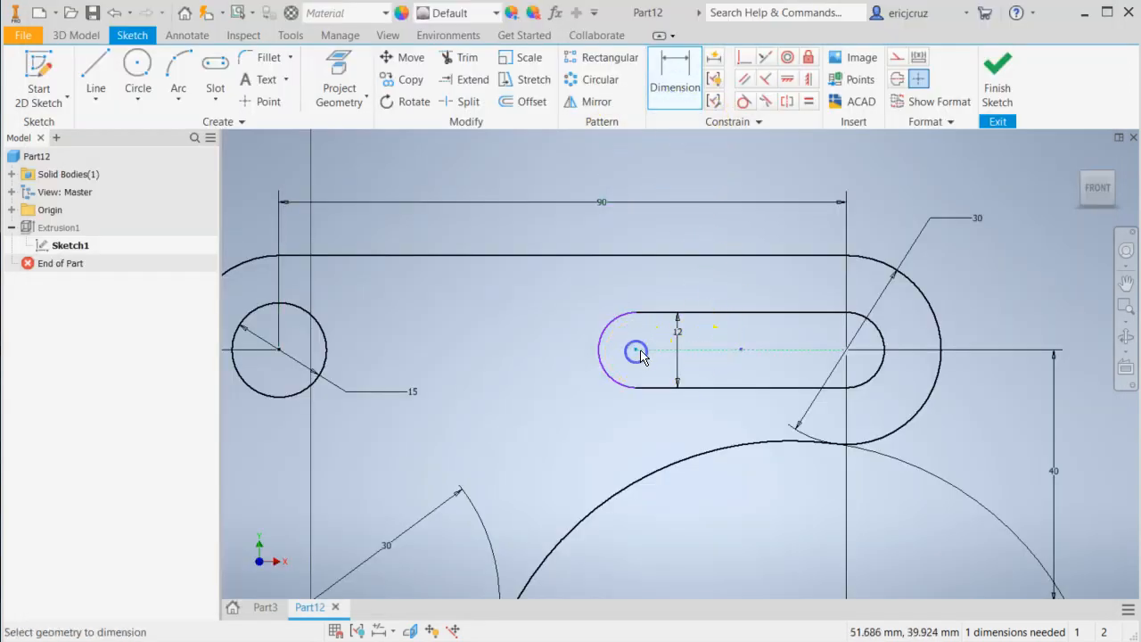
left_click(846, 349)
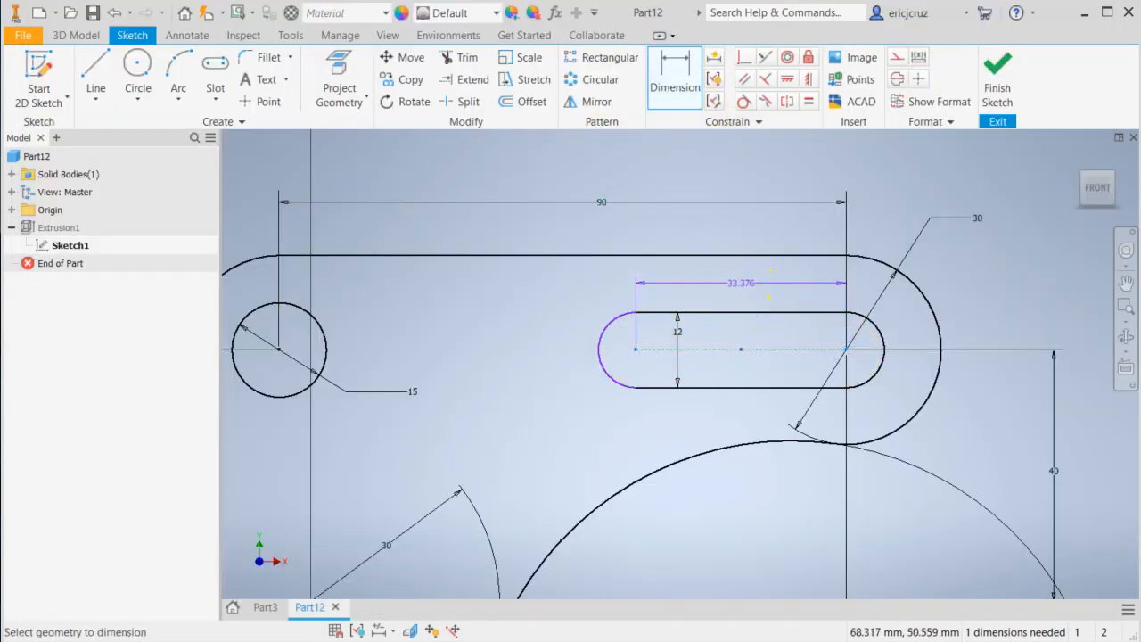
left_click(742, 282)
type("40")
key("Return")
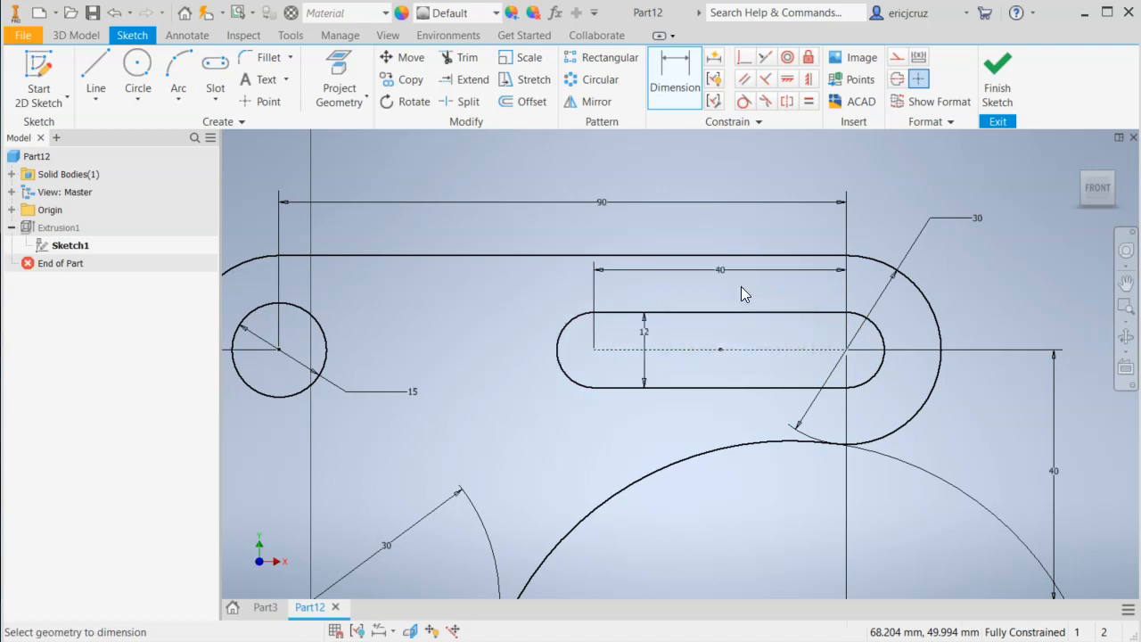
scroll(964, 299, "down", 2)
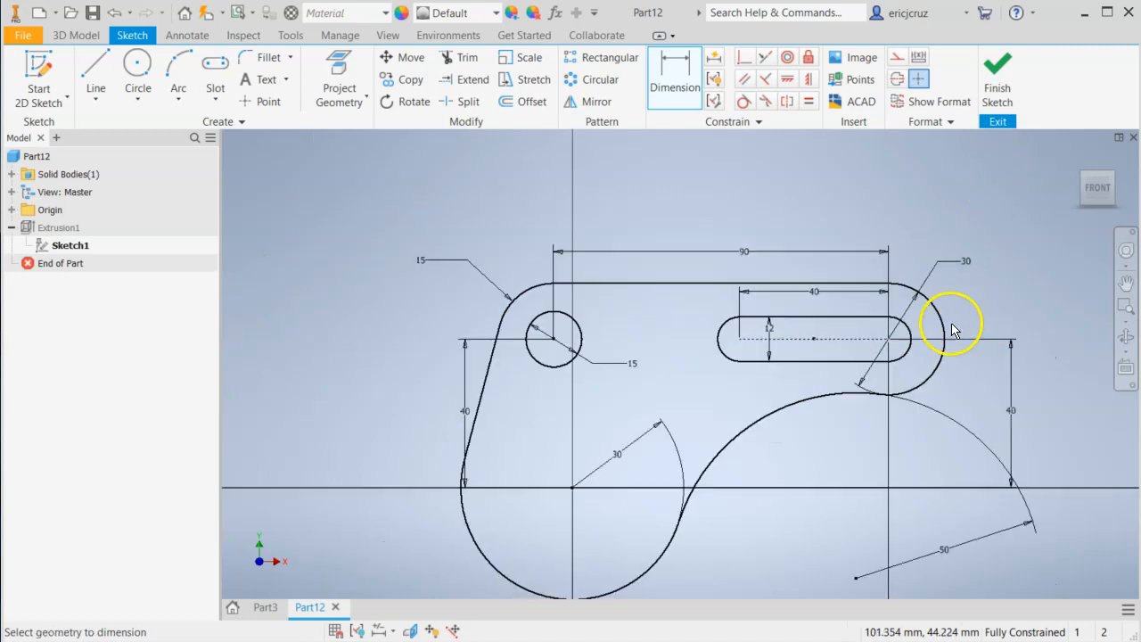
left_click(997, 80)
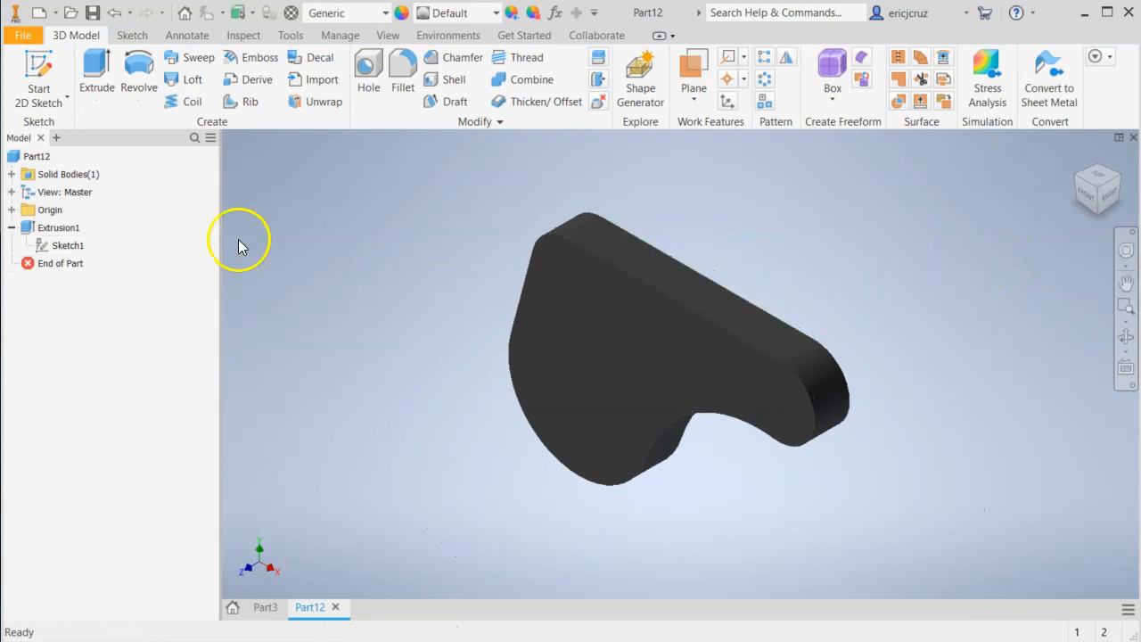
Edit the base extrusion to use only the plate region as its profile, excluding the 15 mm circle and the slot.
right_click(51, 227)
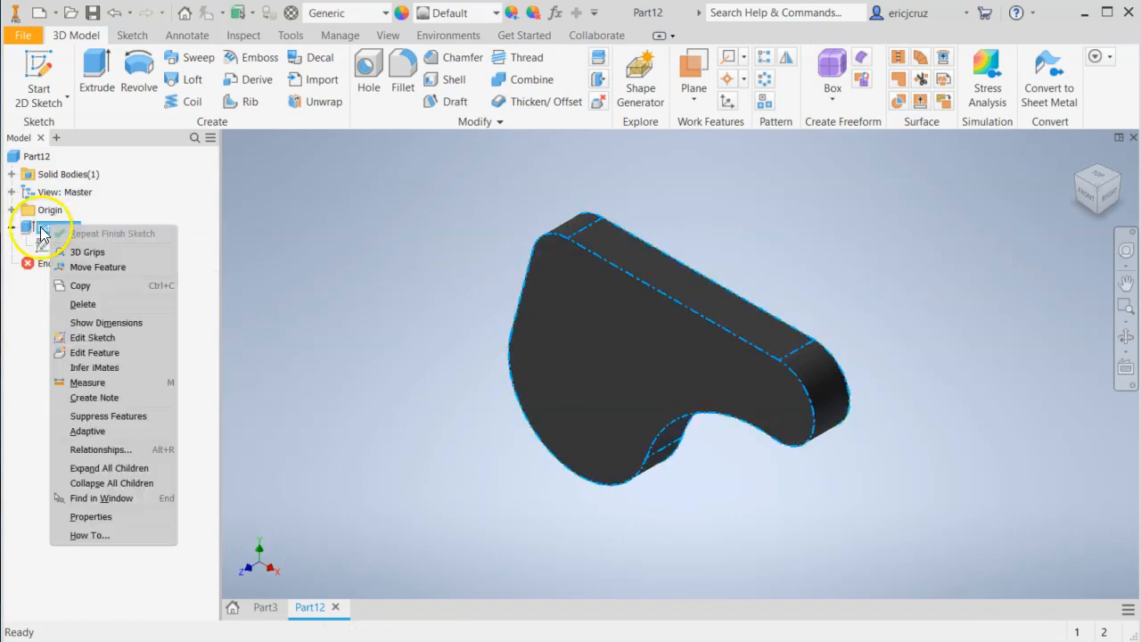
left_click(94, 352)
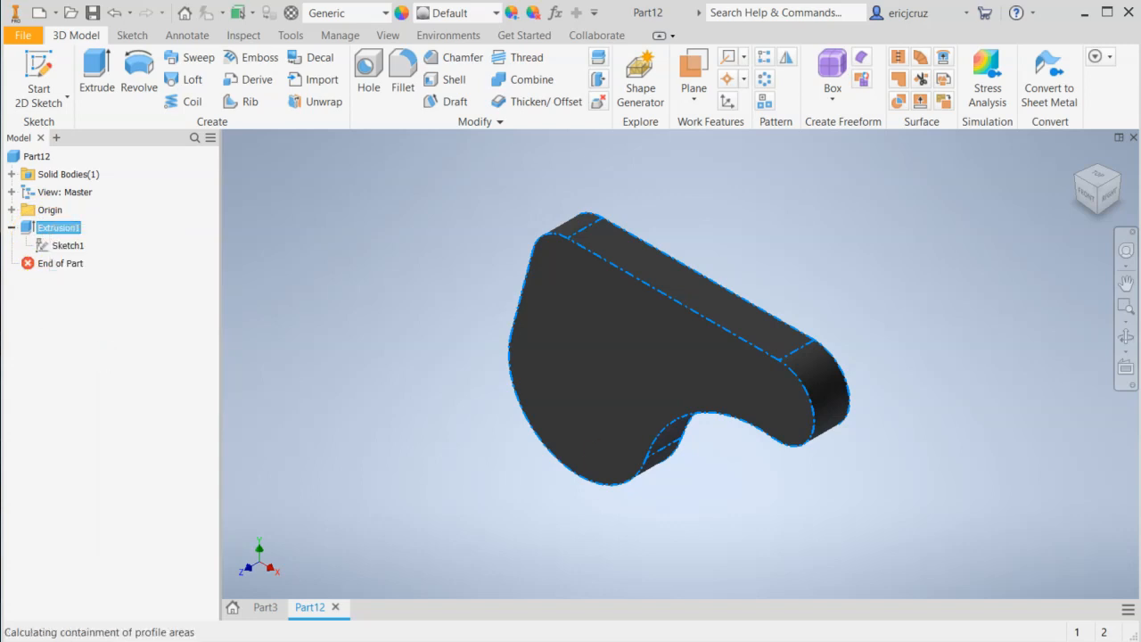
middle_click_drag(912, 285, 797, 255, "shift")
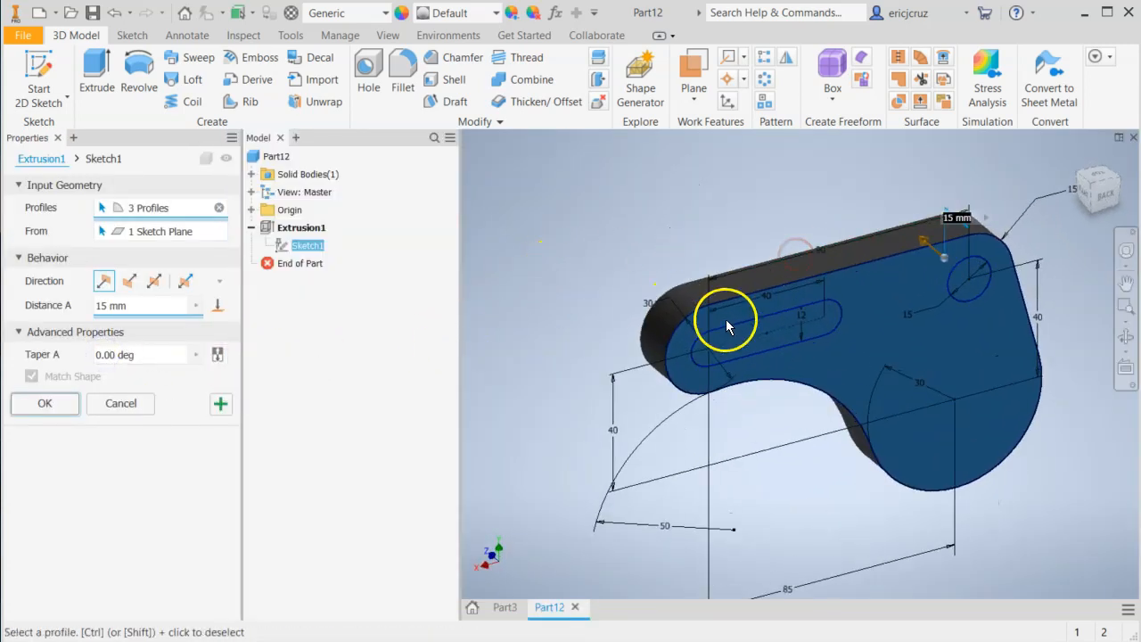
left_click(105, 285)
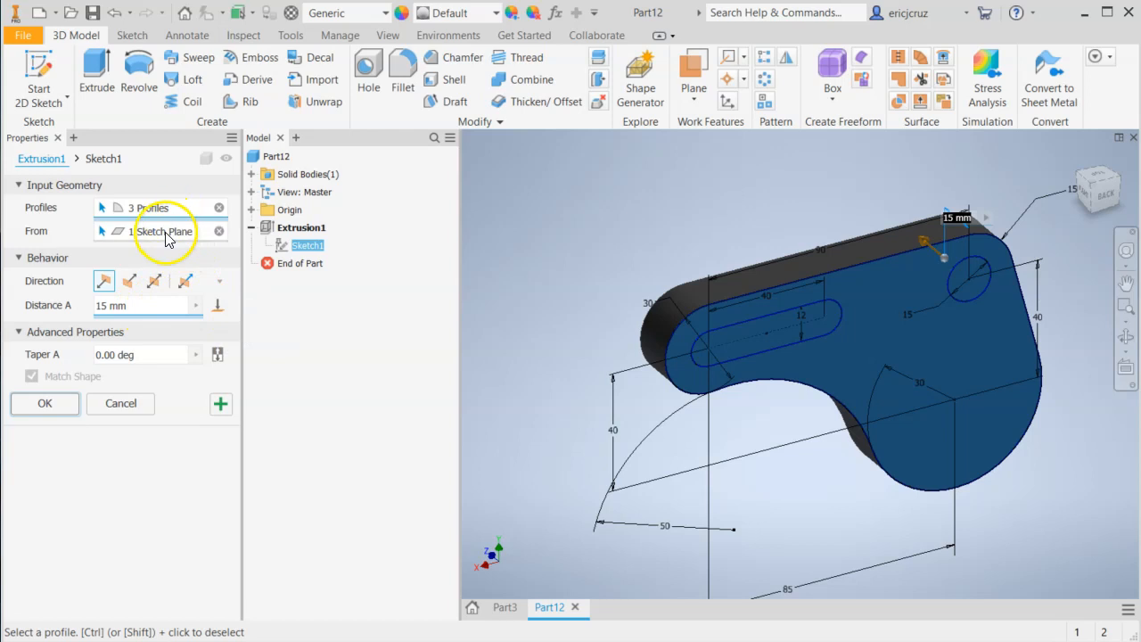
left_click(219, 208)
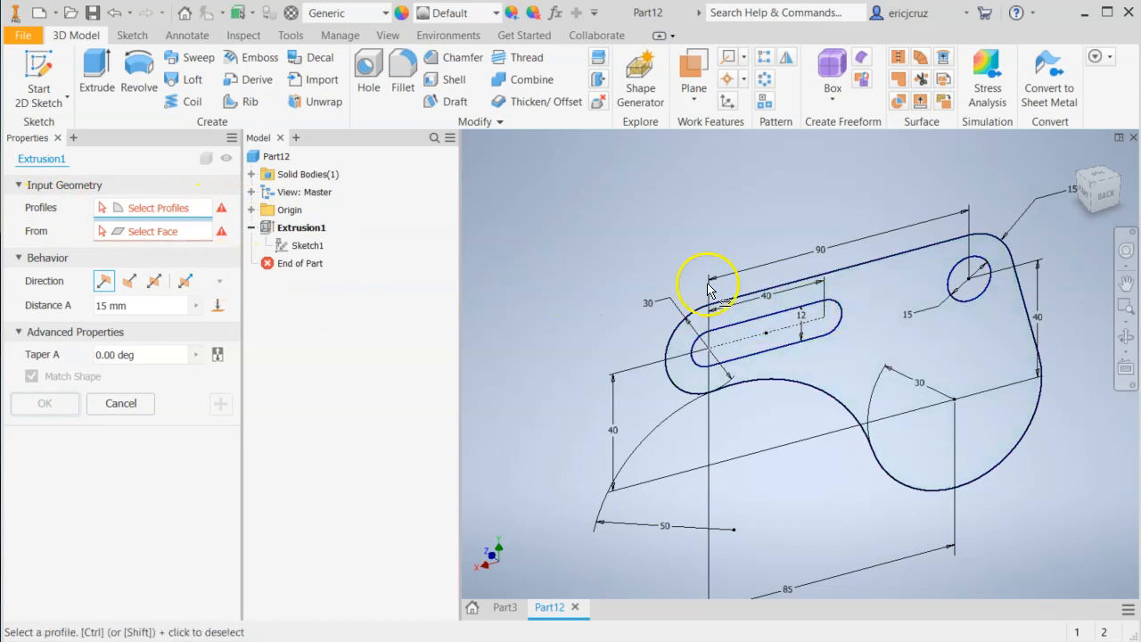
left_click(871, 310)
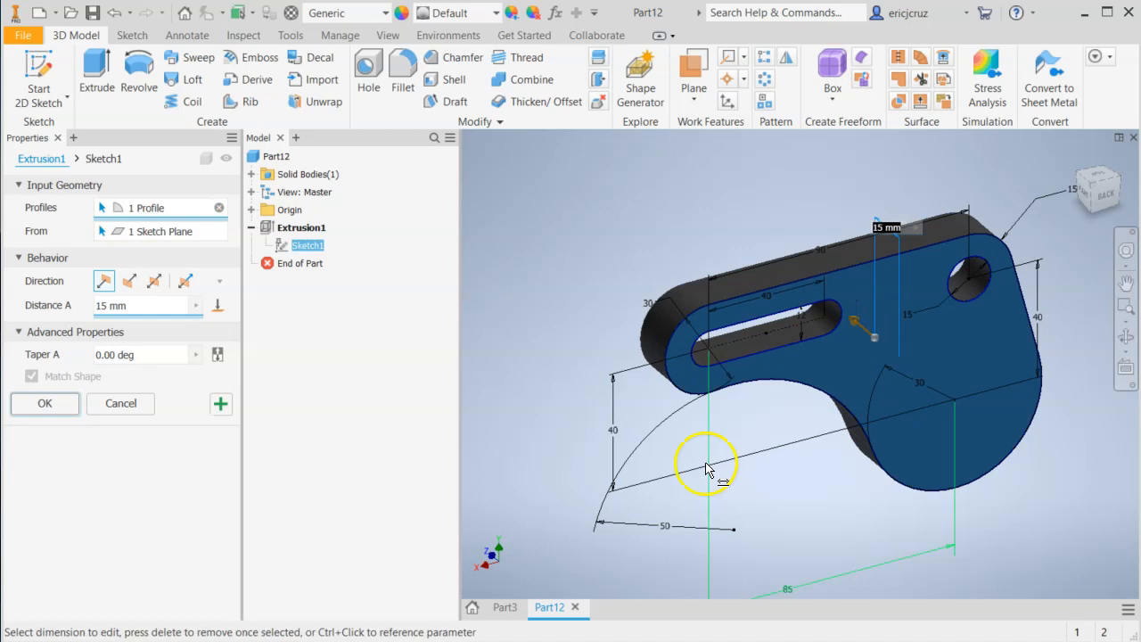
left_click(45, 403)
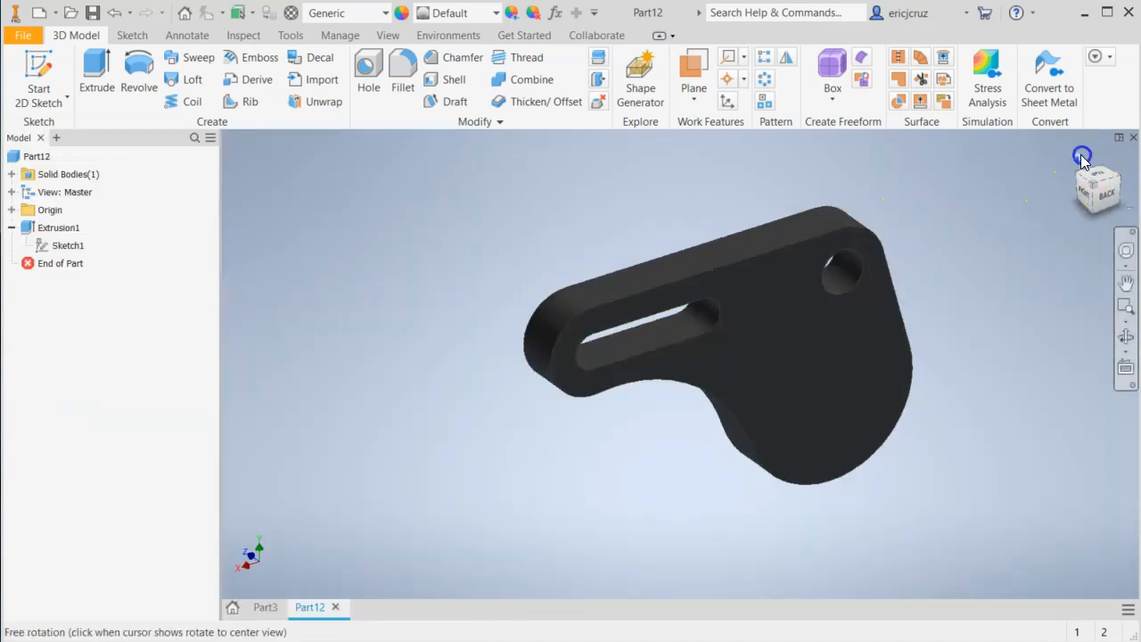
left_click(1082, 158)
middle_click_drag(840, 229, 866, 265, "shift")
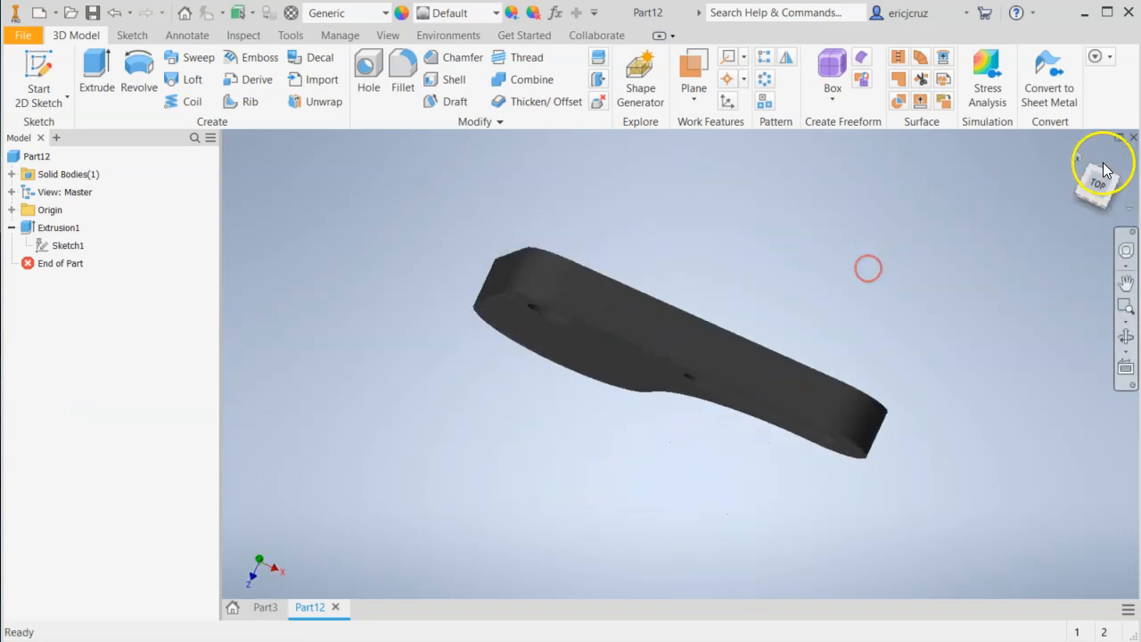
left_click(1083, 156)
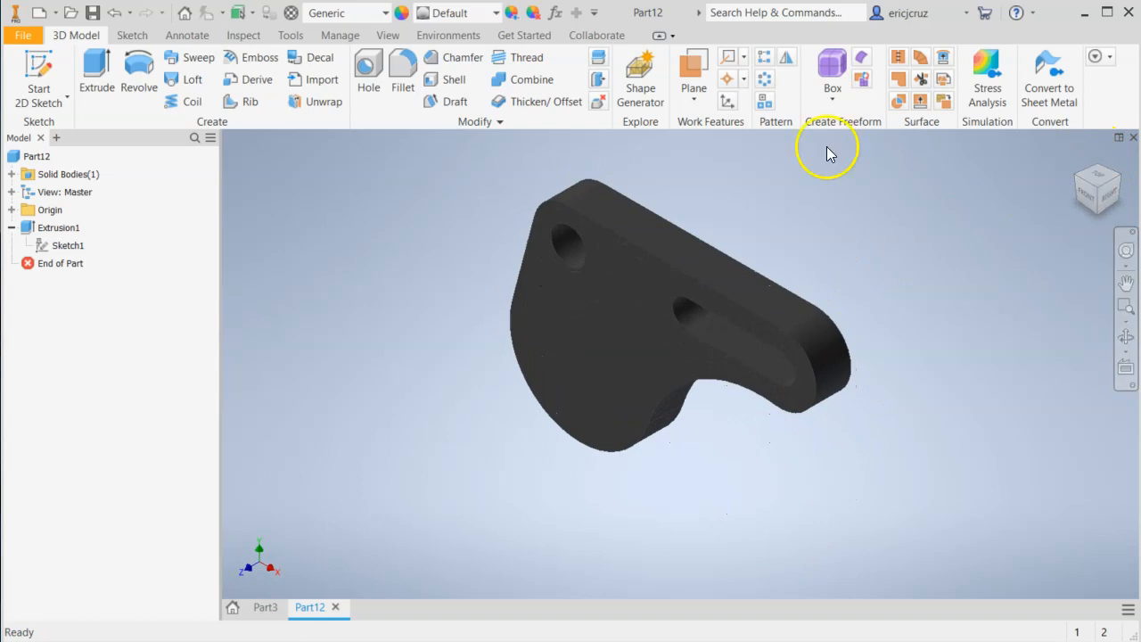
Check the bore in the drawing, reopen the base sketch and sketch a circle about 31 mm in diameter centered on the origin.
left_click(68, 246)
left_click(76, 252)
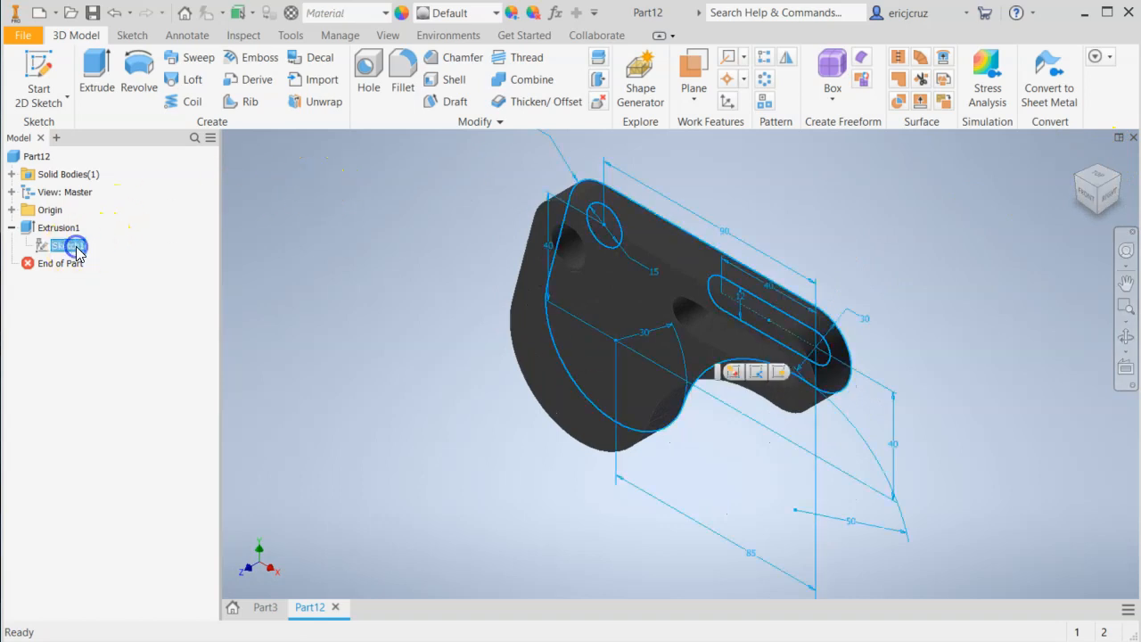
key("alt+Tab")
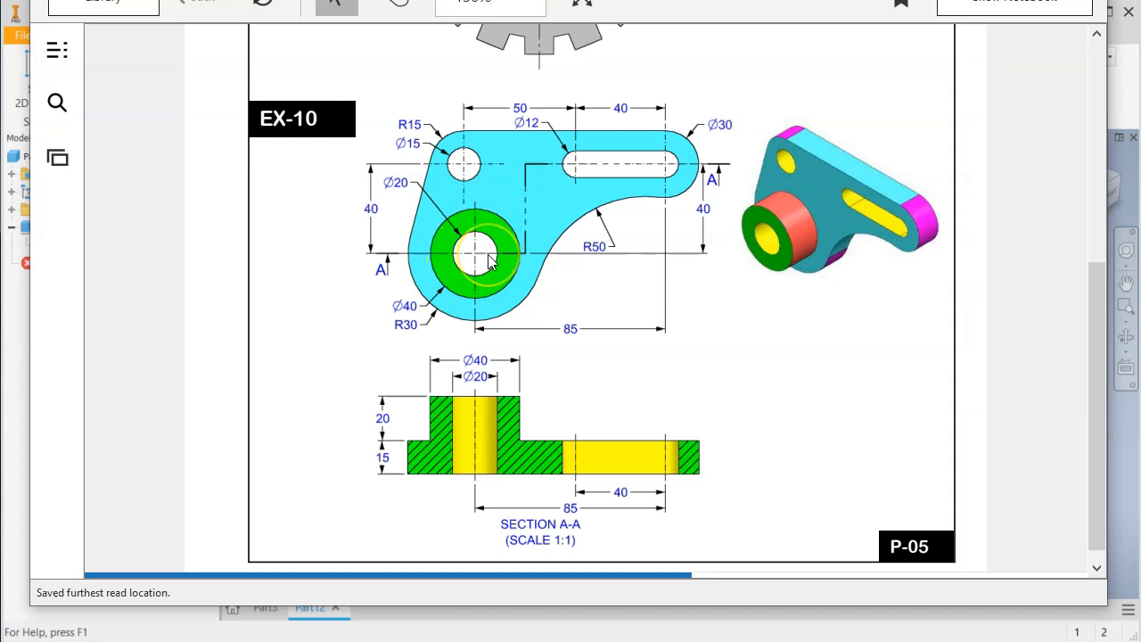
key("alt+Tab")
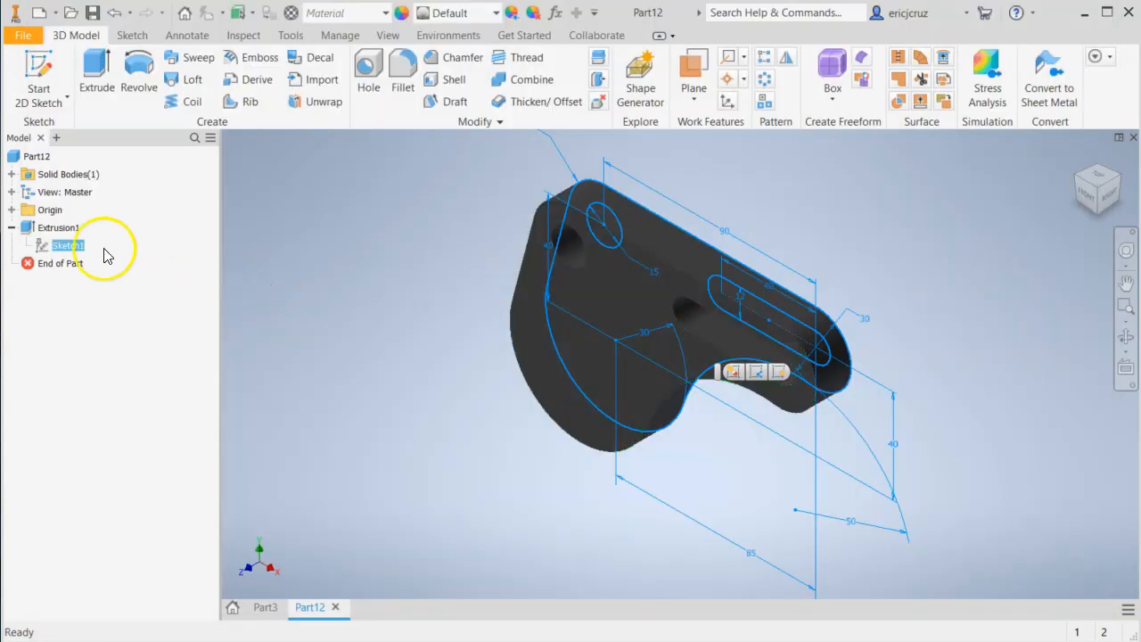
right_click(58, 249)
left_click(99, 289)
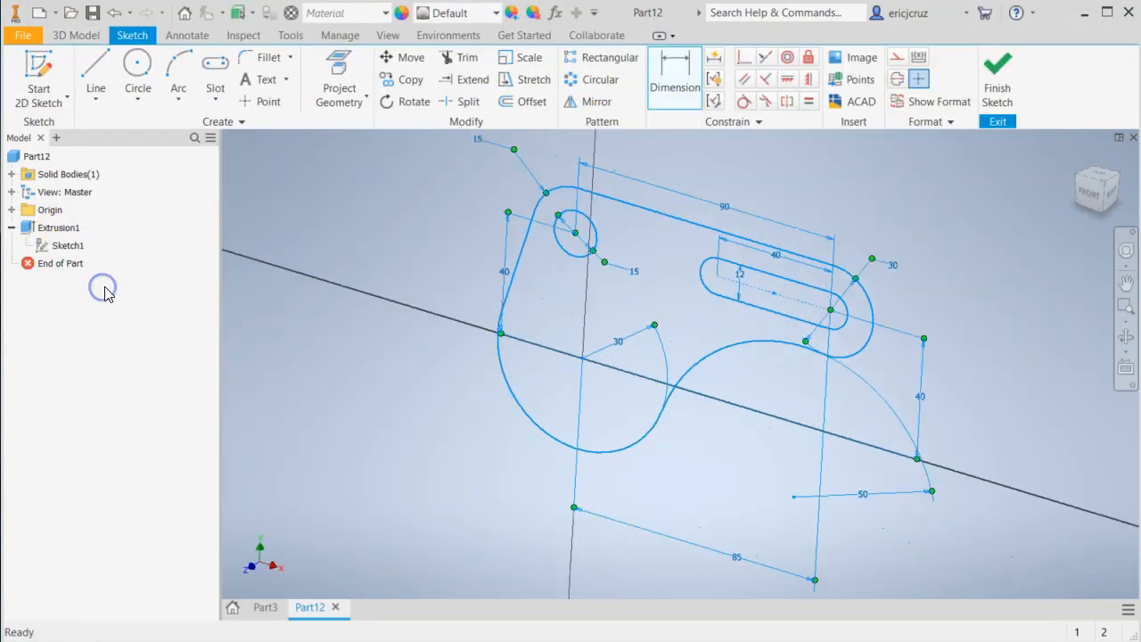
key("alt+Tab")
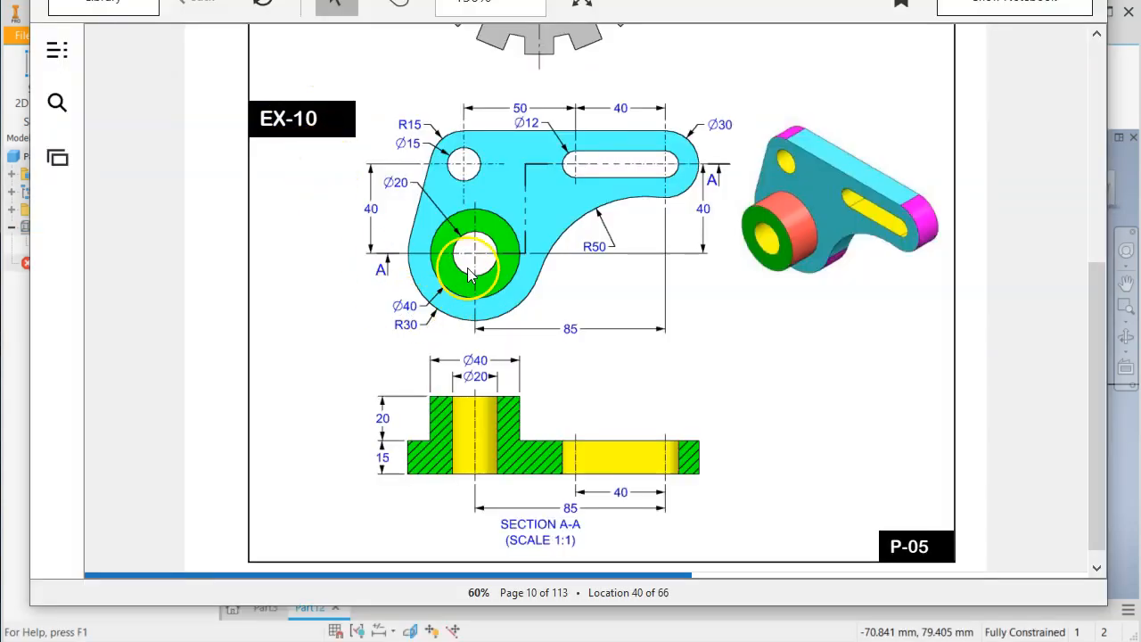
key("alt+Tab")
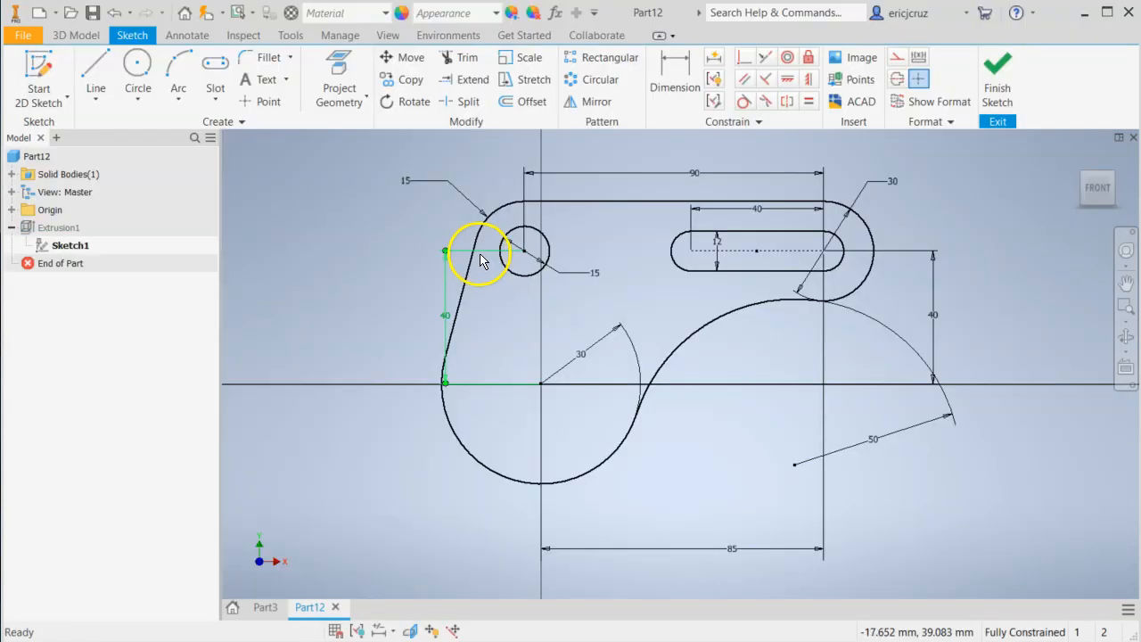
left_click(139, 66)
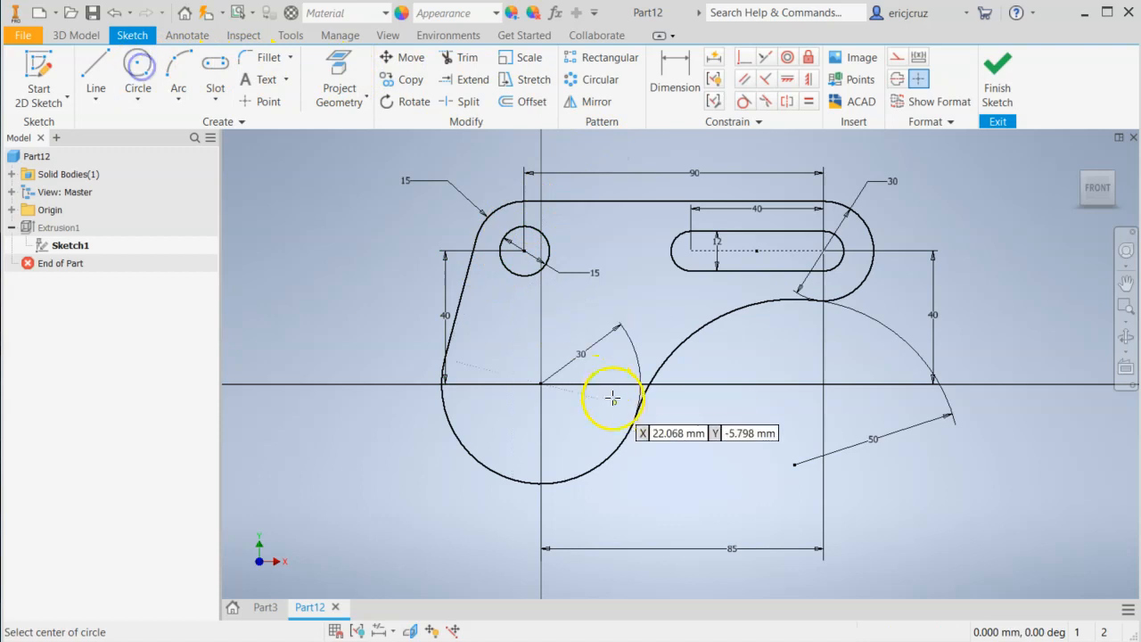
left_click(541, 385)
left_click(565, 342)
Dimension the new origin-centered circle to 20 mm diameter and finish the sketch.
left_click(685, 87)
left_click(519, 341)
left_click(368, 422)
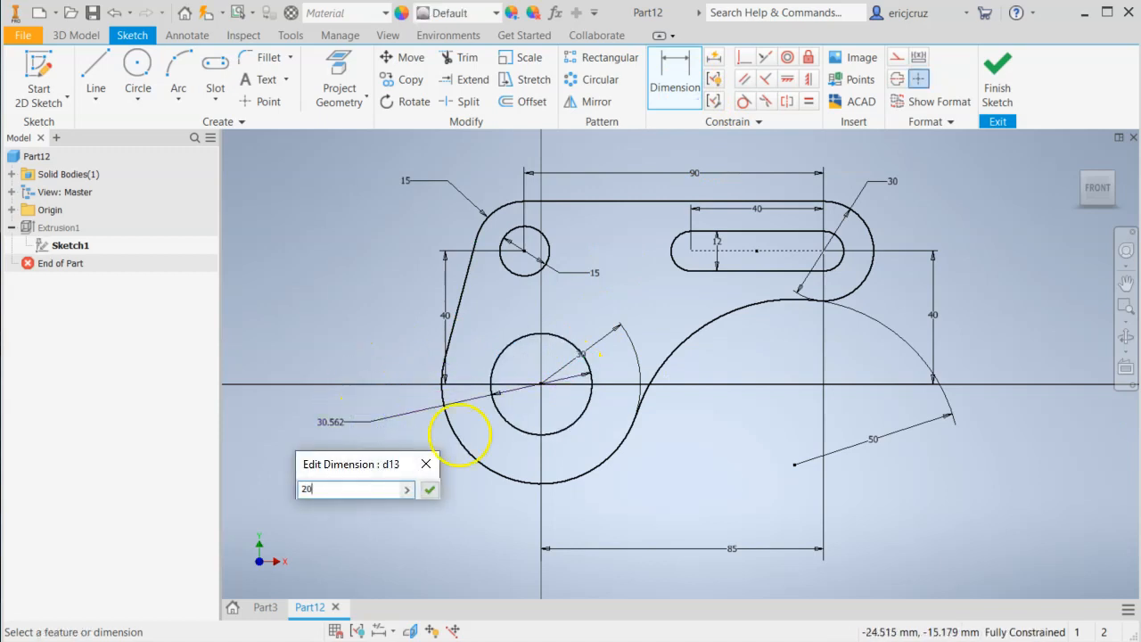
type("20")
key("Return")
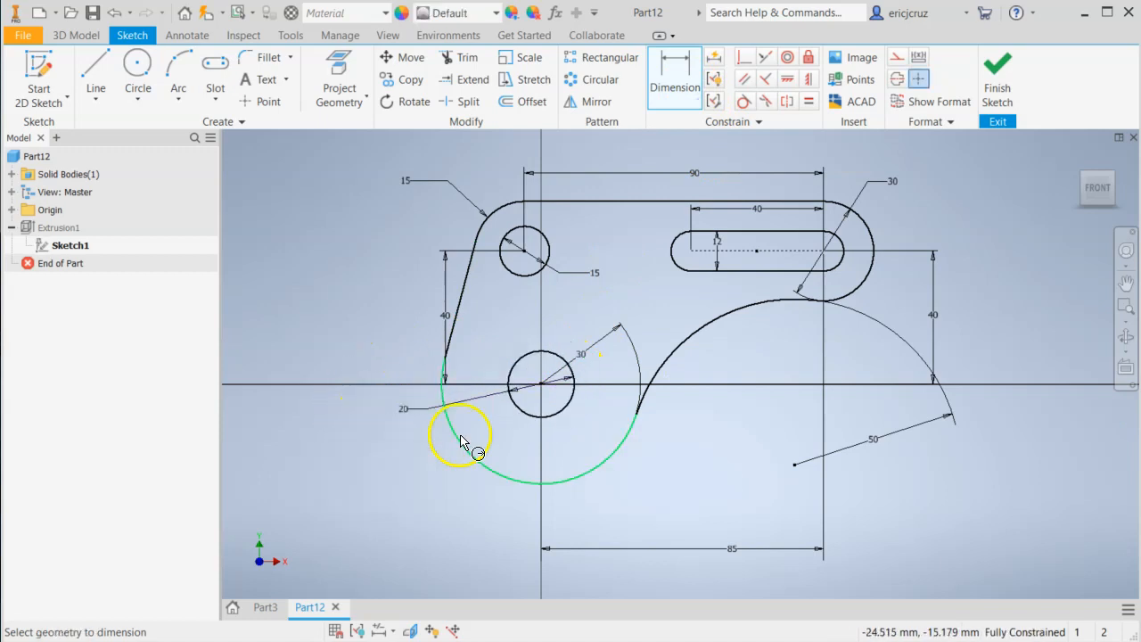
left_click(997, 89)
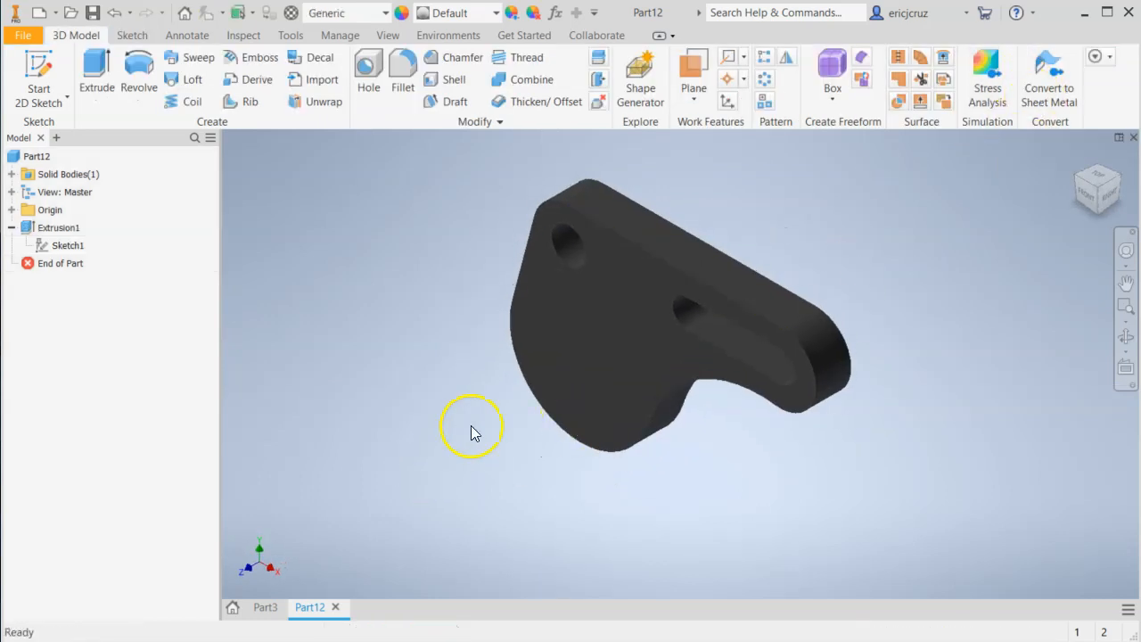
Edit the base extrusion and reselect only the plate region as its profile, so the 20 mm circle is left open.
right_click(49, 228)
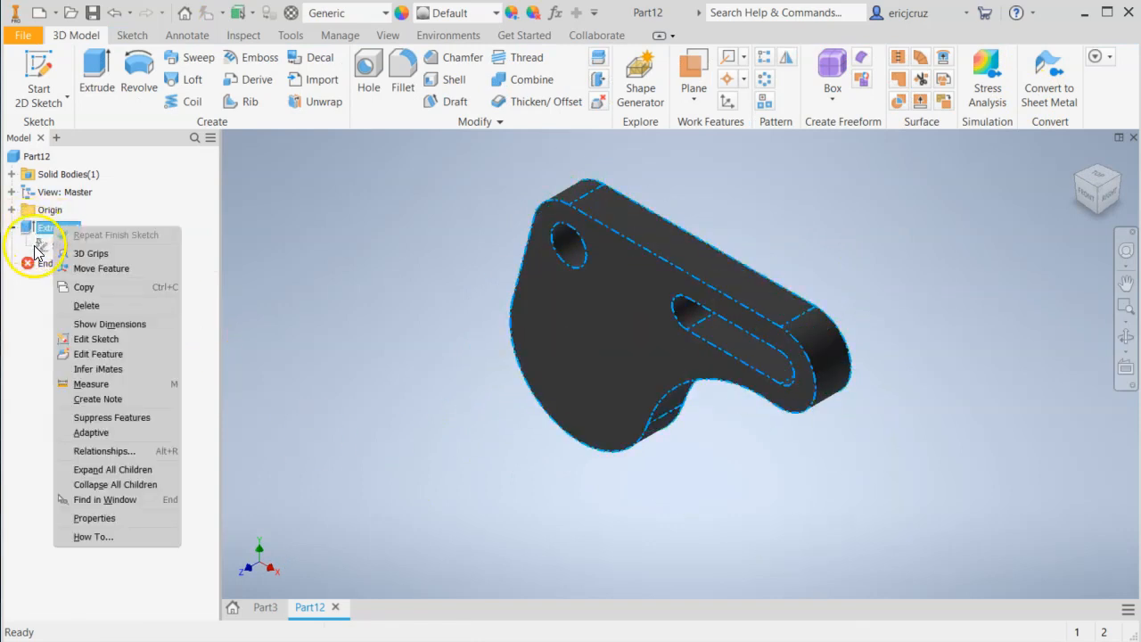
left_click(123, 354)
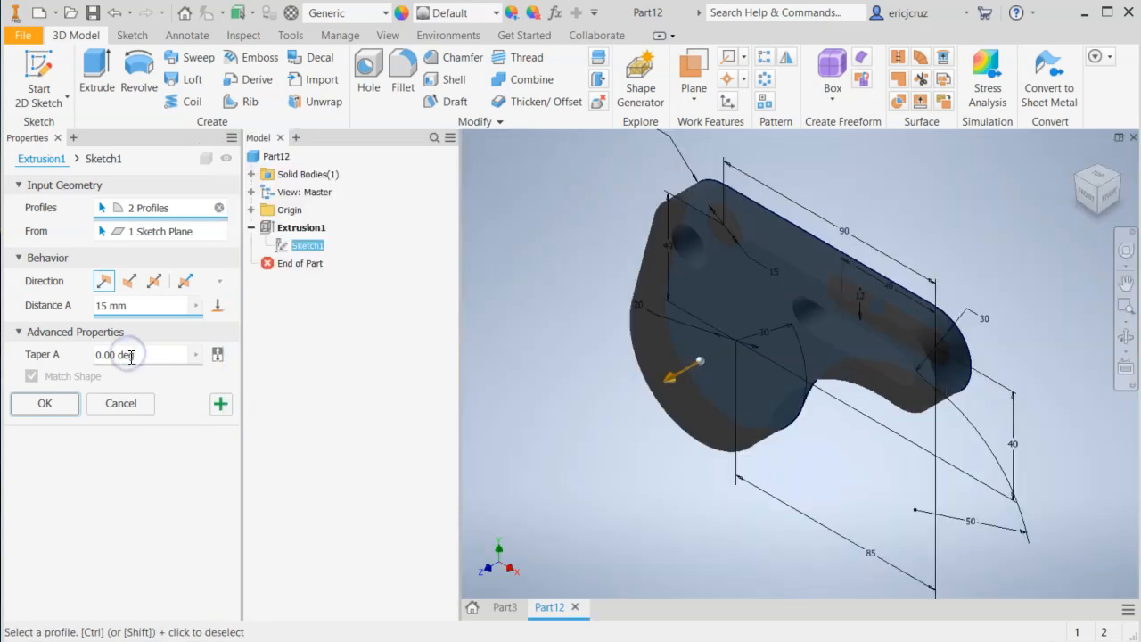
left_click(220, 208)
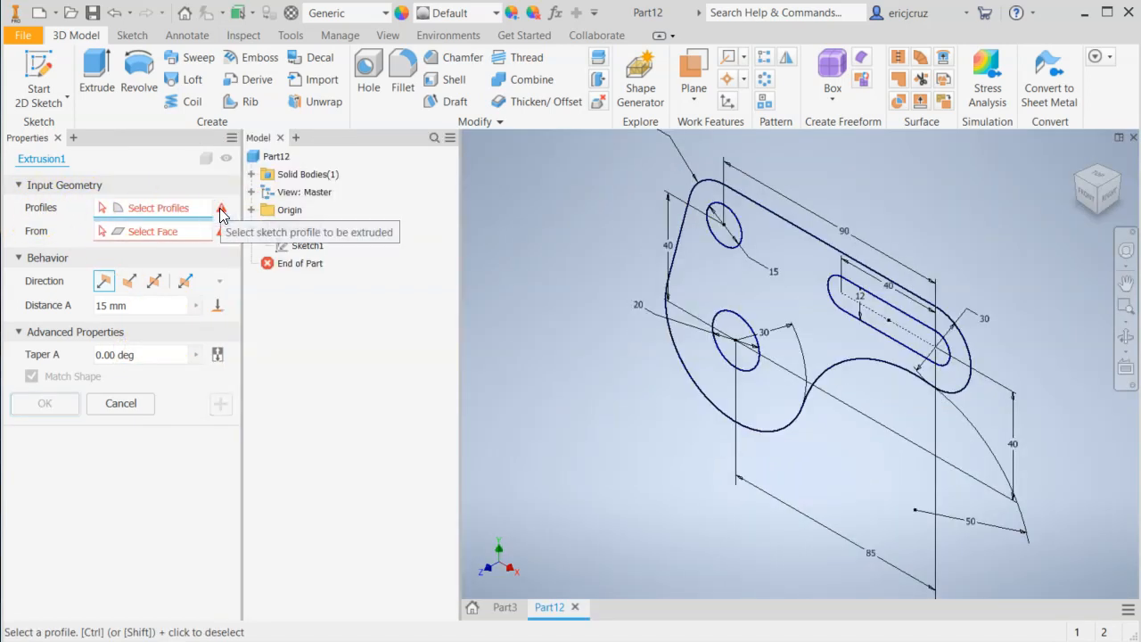
left_click(786, 293)
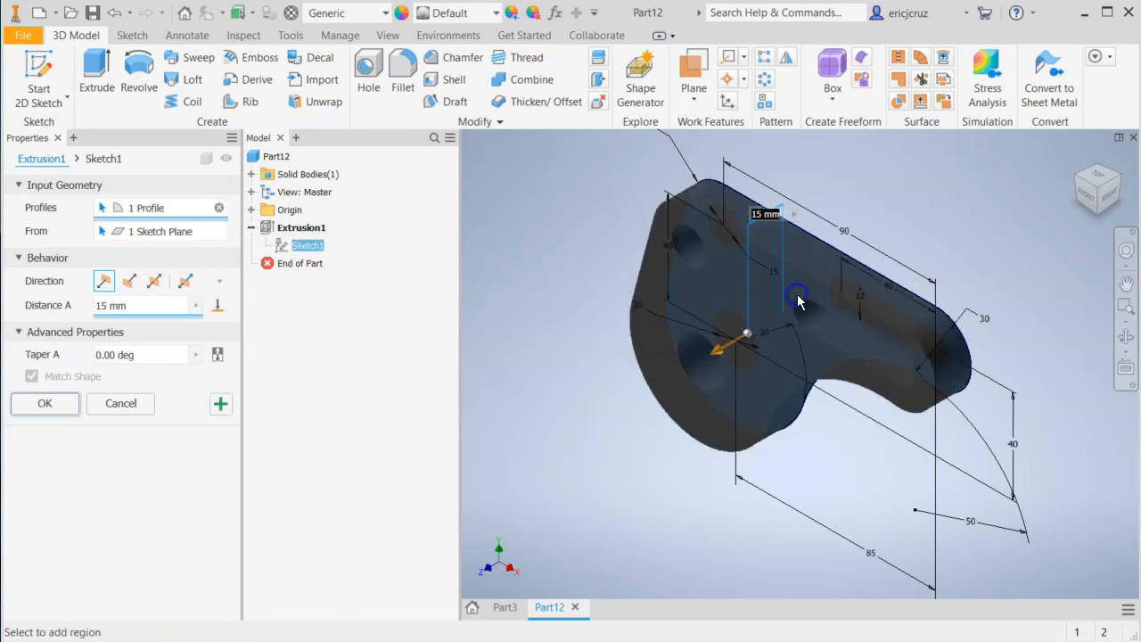
left_click(61, 408)
mouse_move(492, 453)
middle_mouse_down("shift")
mouse_move(541, 400)
mouse_move(512, 429)
middle_mouse_up("shift")
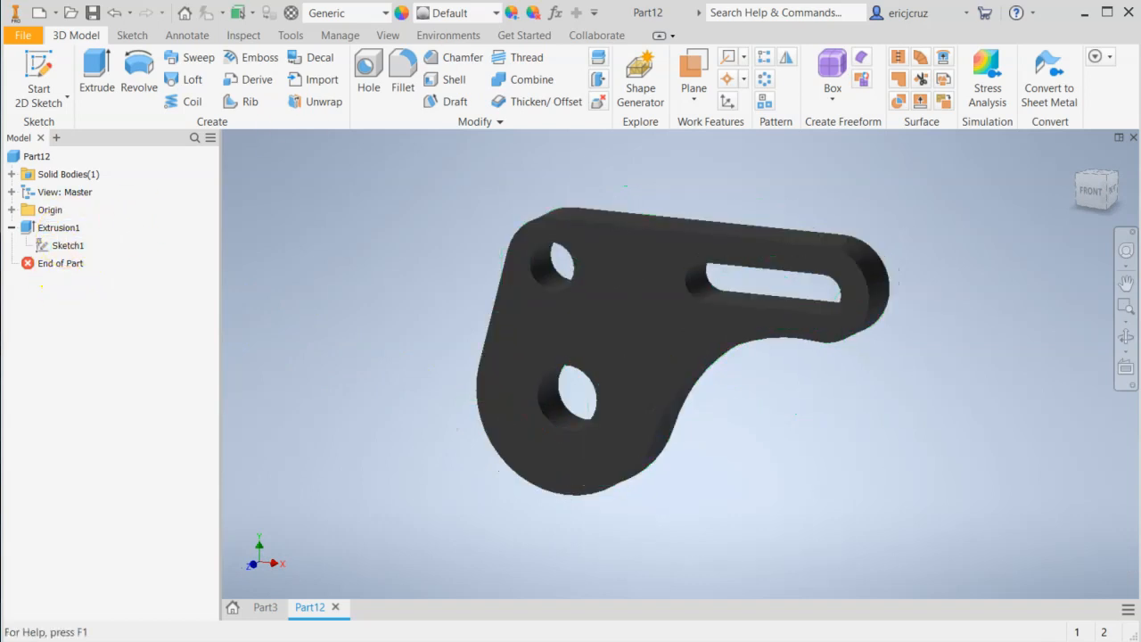
Check the boss in the drawing, start a sketch on the plate's front face and project the 20 mm hole's edge.
key("alt+Tab")
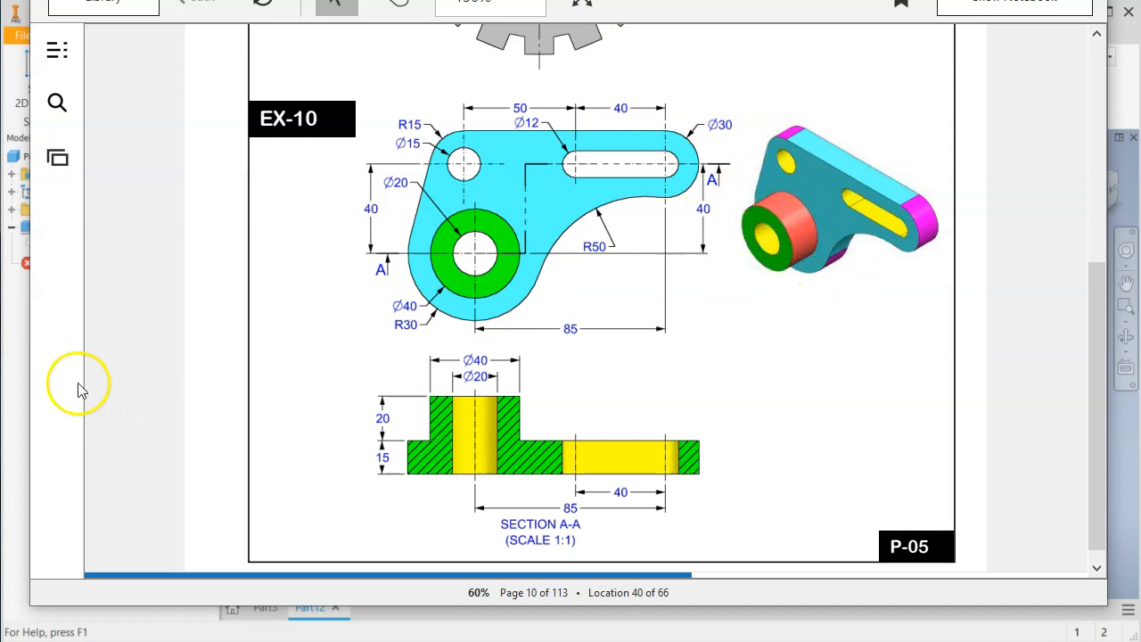
left_click(8, 363)
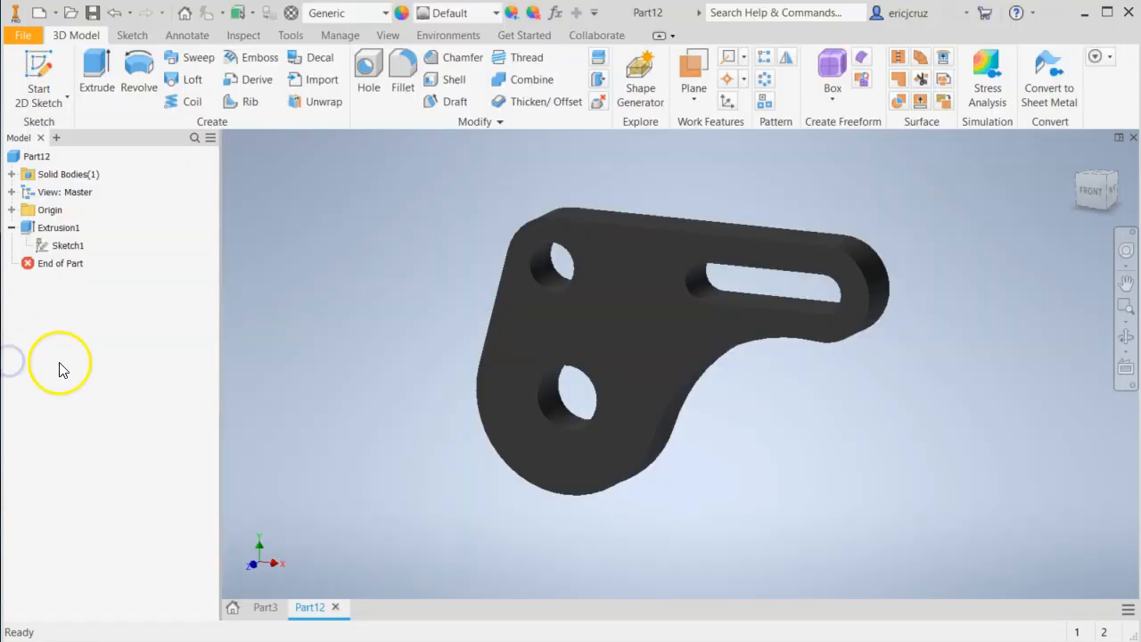
right_click(578, 320)
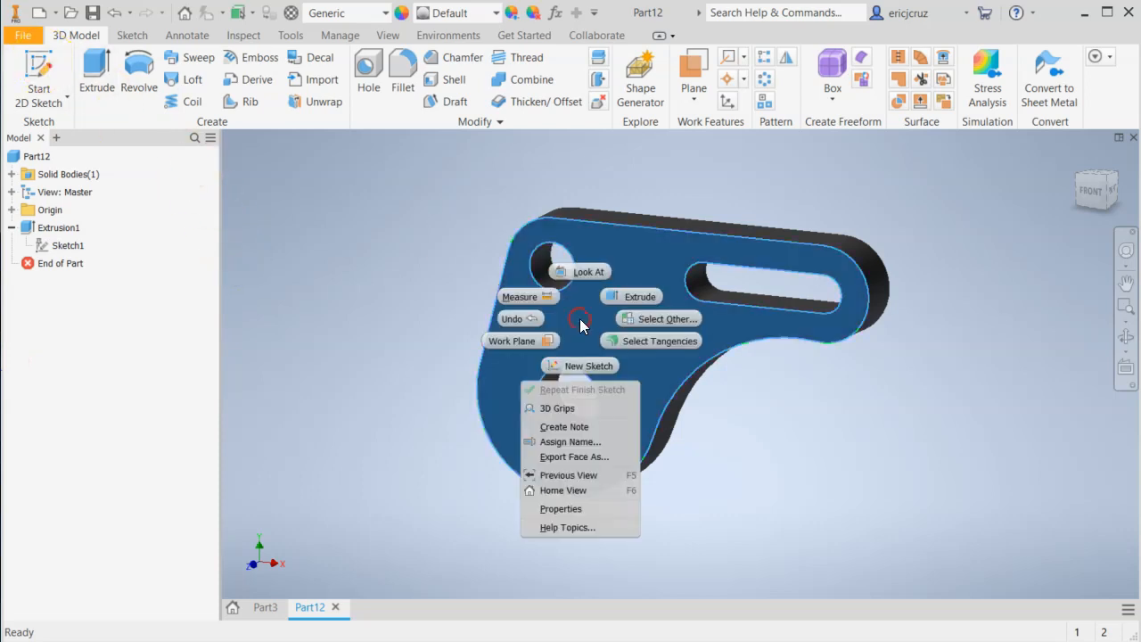
left_click(575, 364)
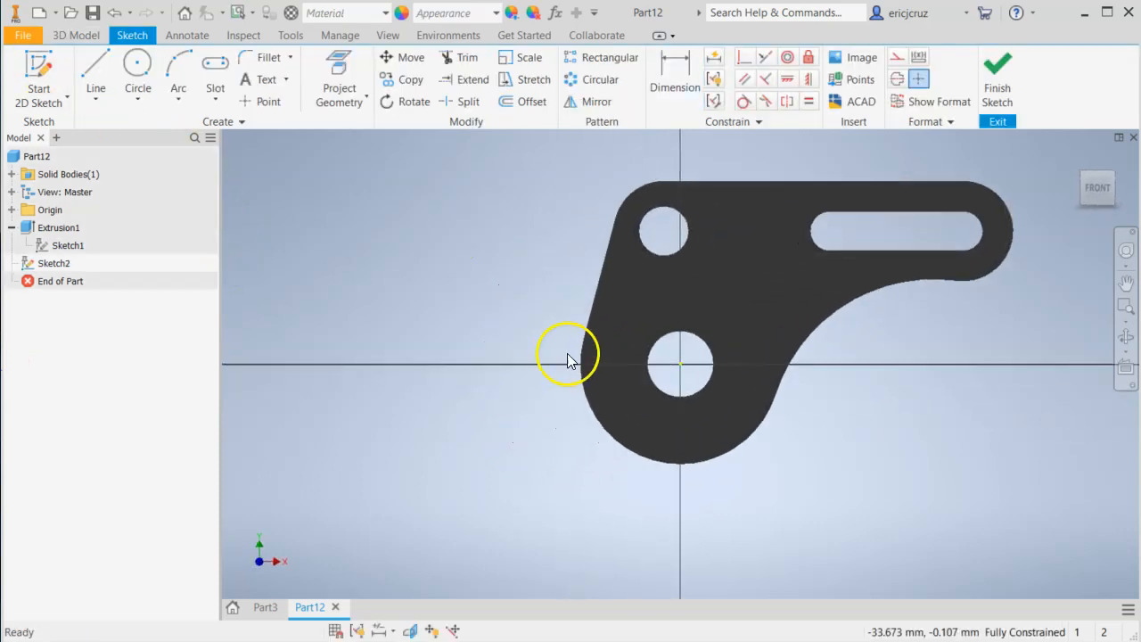
left_click(309, 76)
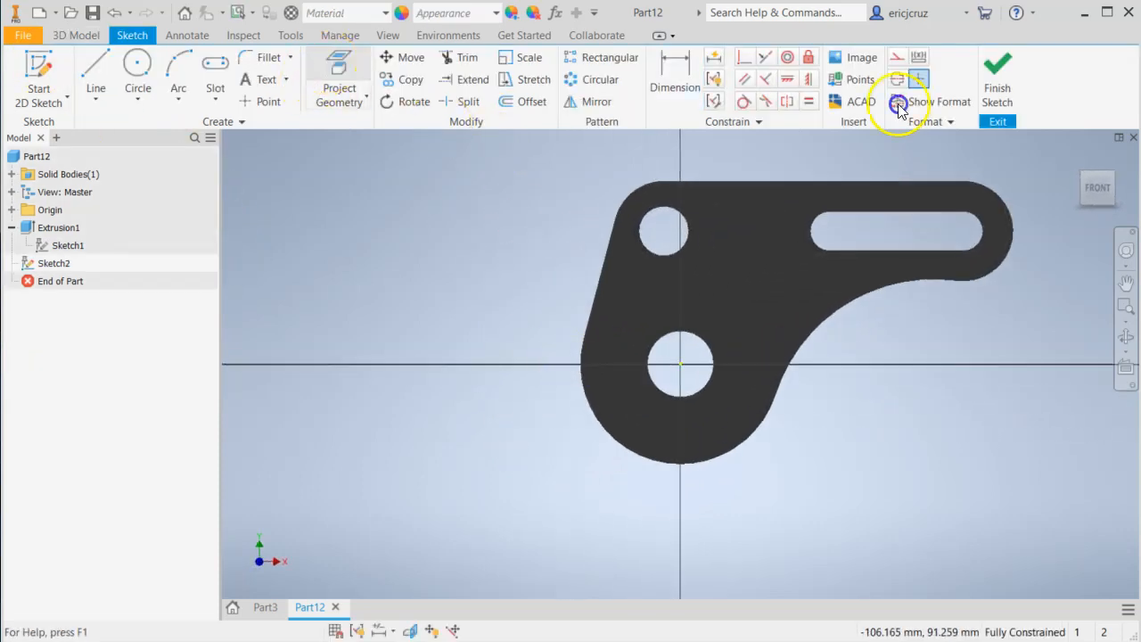
left_click(711, 352)
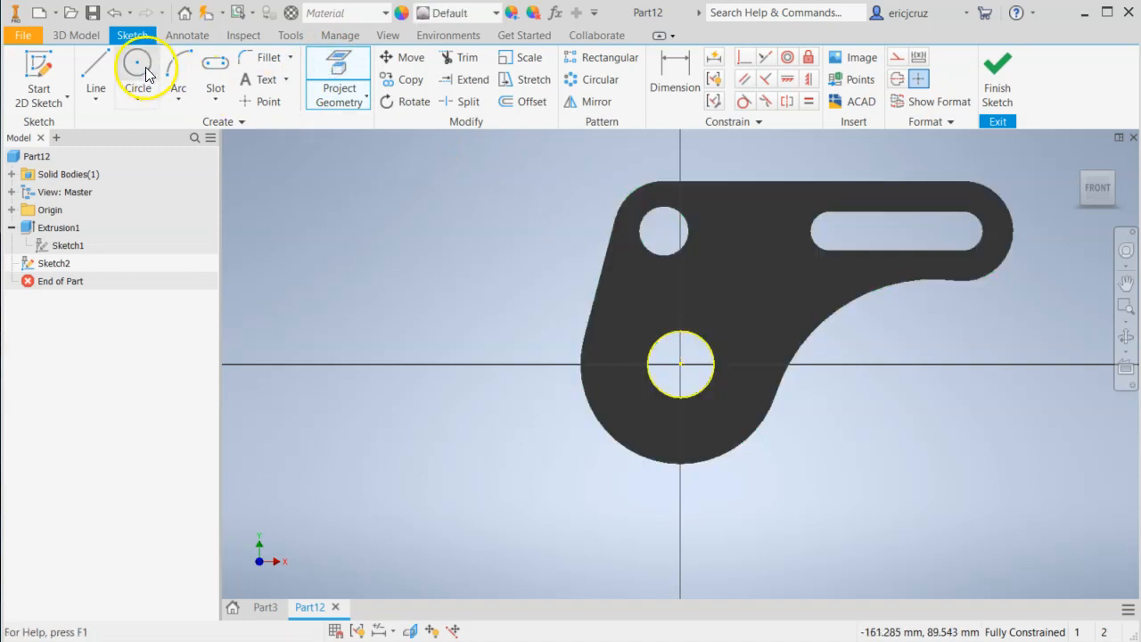
Check the boss diameter in the drawing and sketch a 40 mm diameter circle concentric with the 20 mm hole.
left_click(137, 64)
left_click(681, 363)
key("alt+Tab")
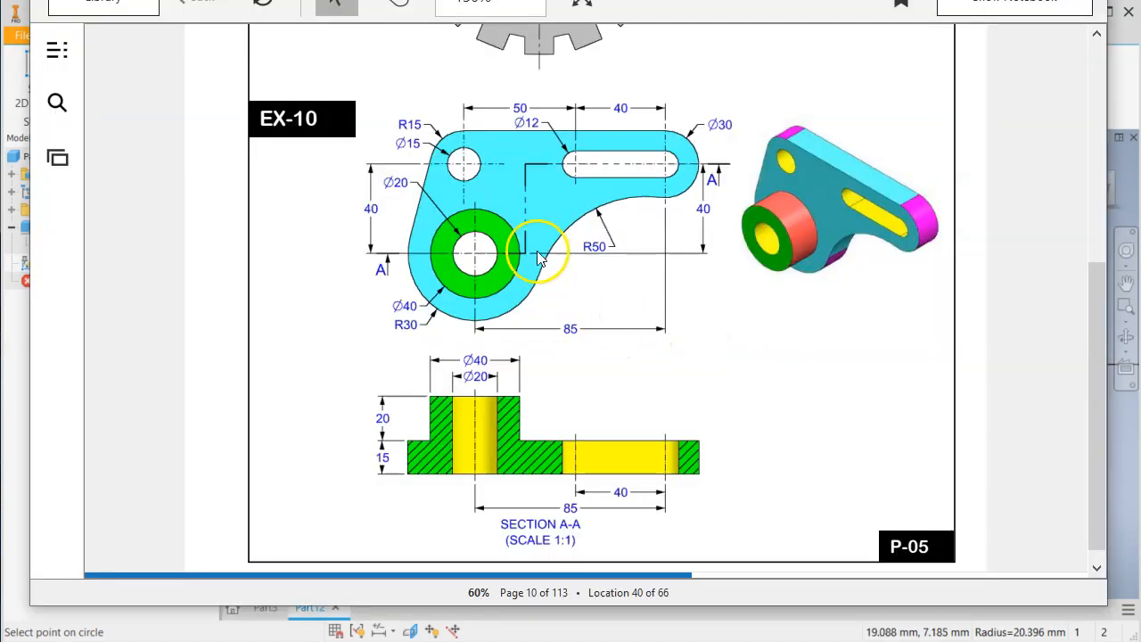
key("alt+Tab")
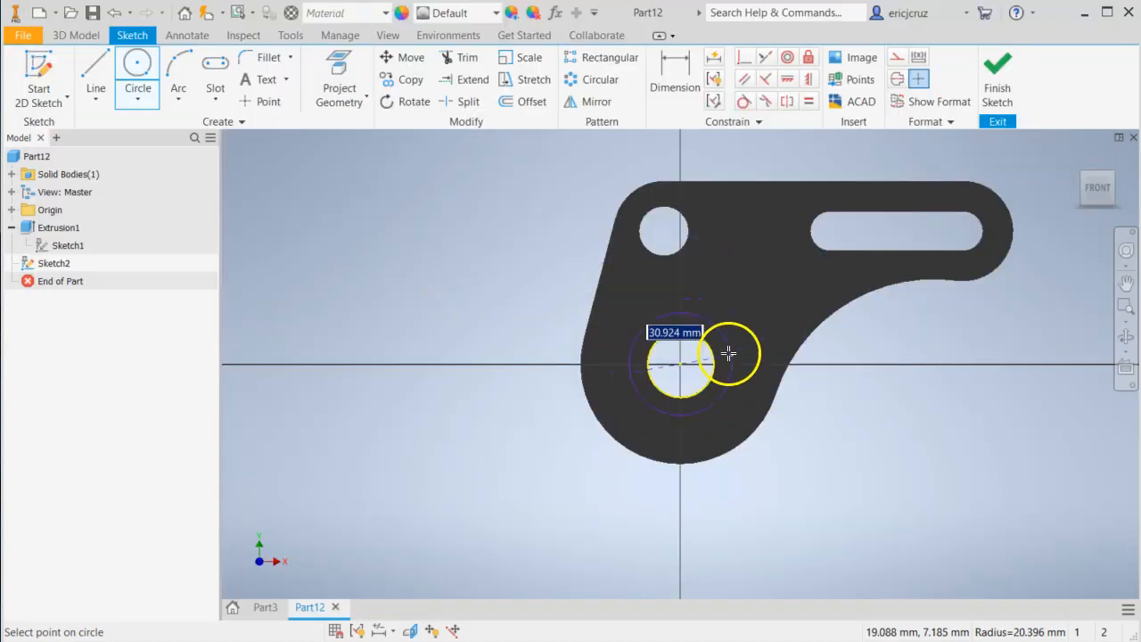
type("40")
key("Return")
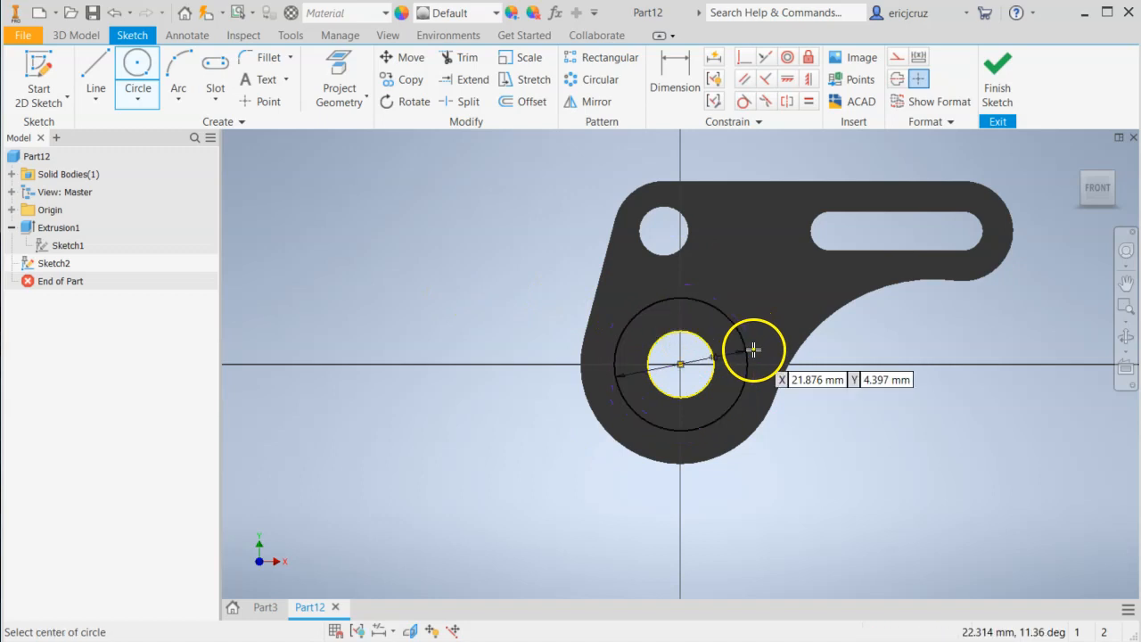
left_click(678, 93)
left_click(730, 322)
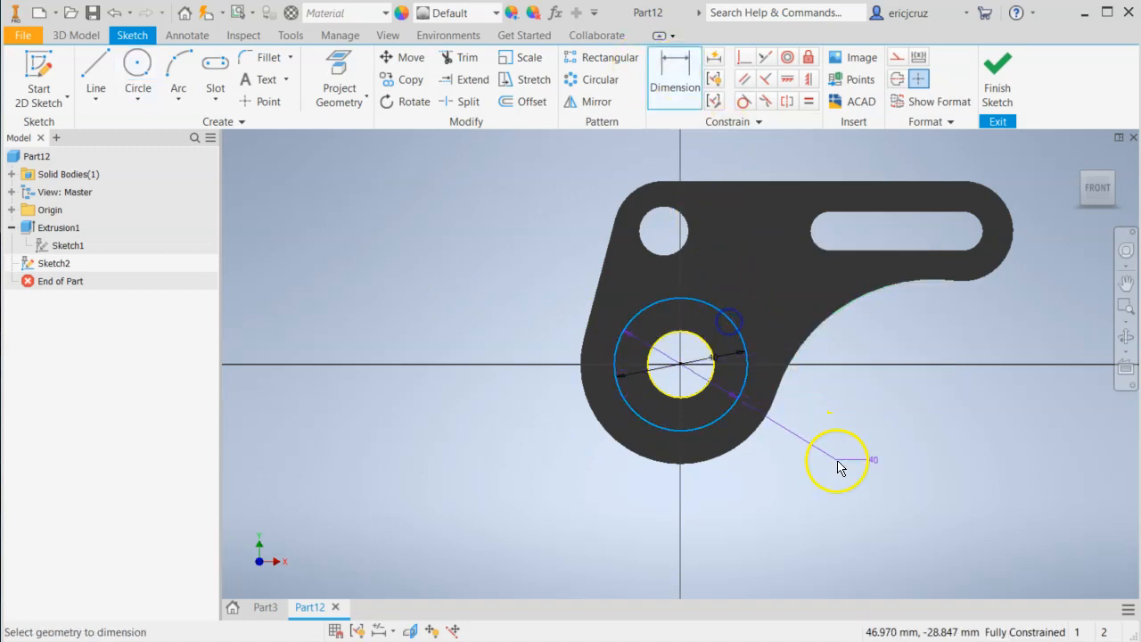
key("Escape")
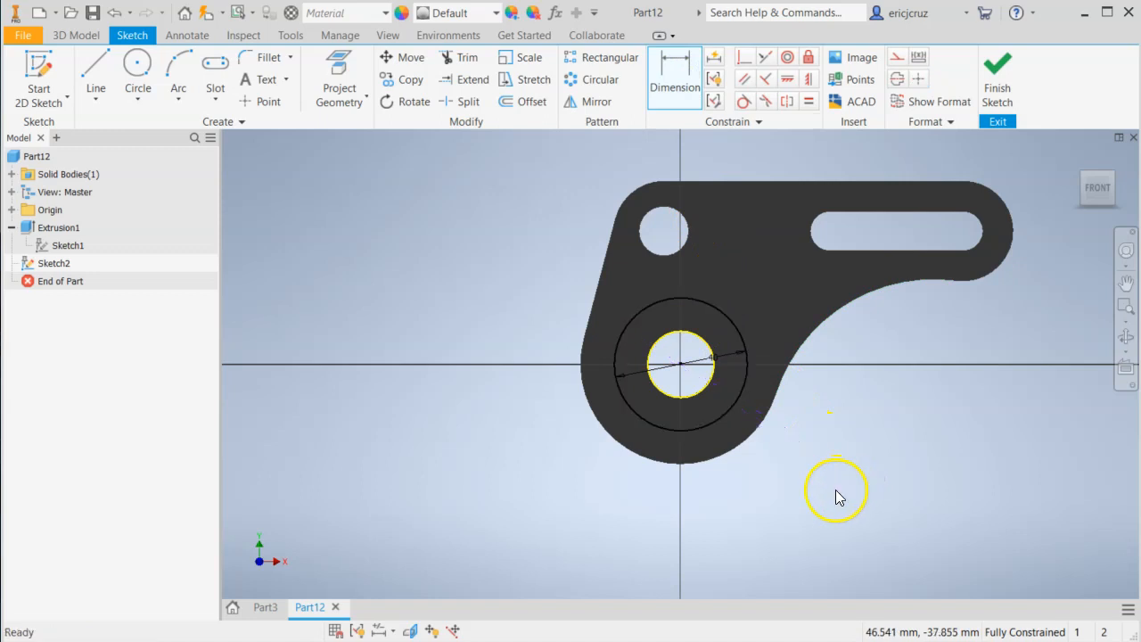
Finish the boss sketch and check the boss height in the drawing's section view.
left_click(998, 76)
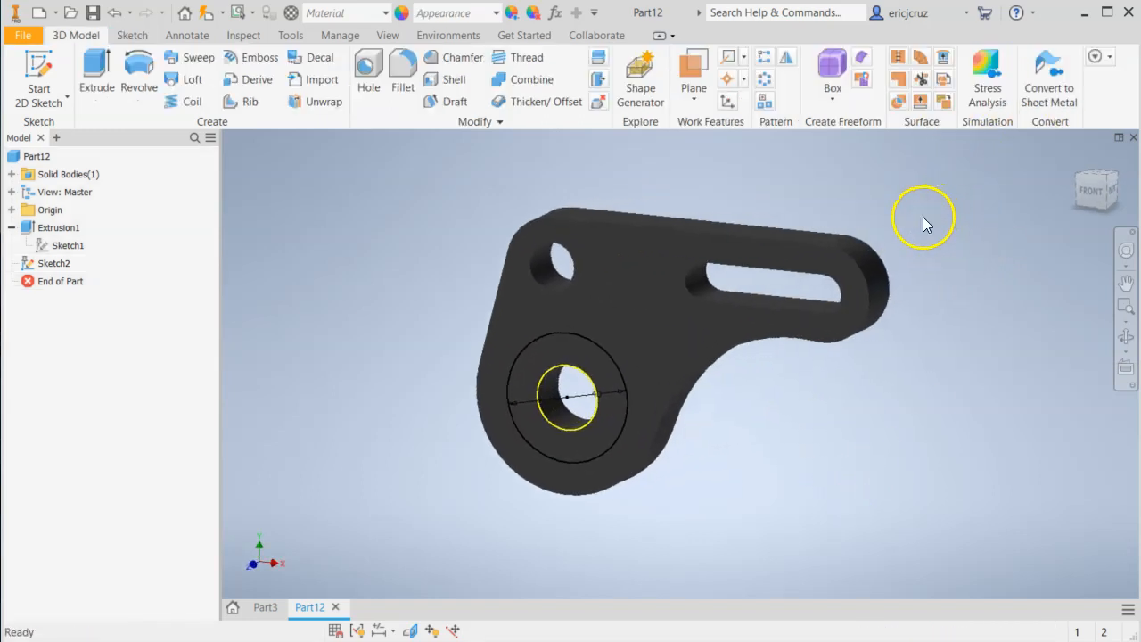
key("alt+Tab")
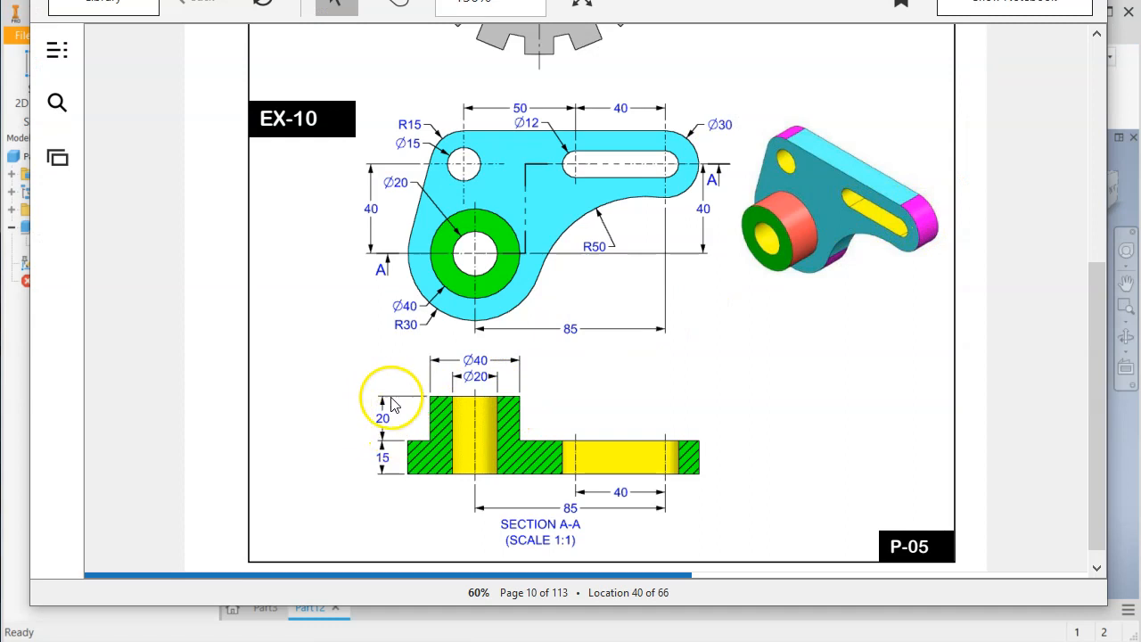
key("alt+Tab")
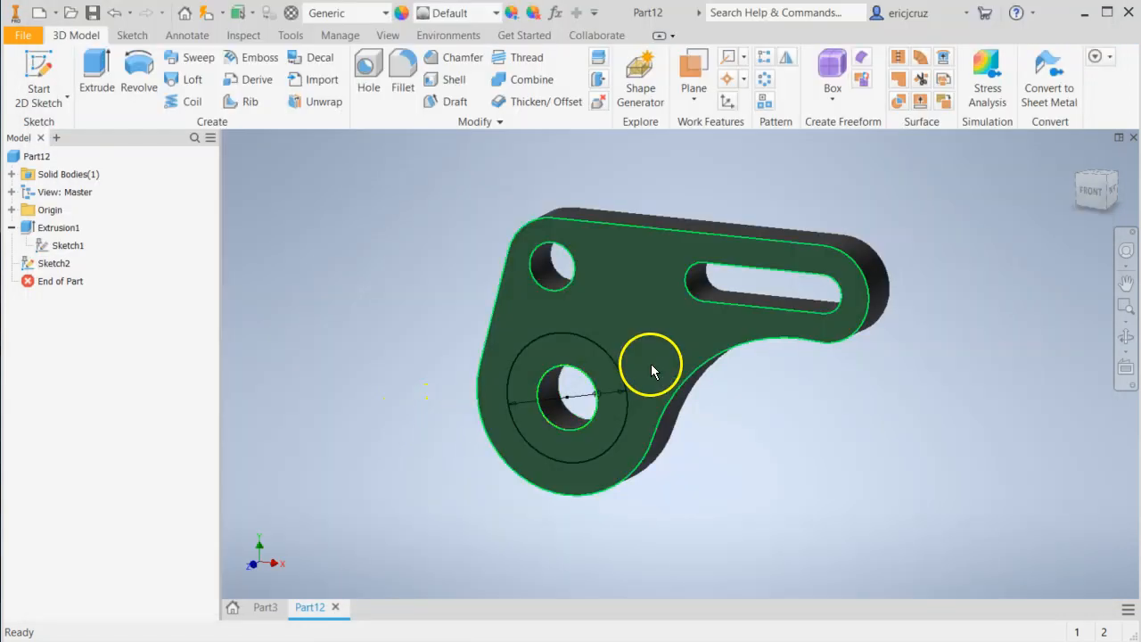
Extrude the ring between the 20 mm hole and the 40 mm circle outward by 20 mm, joined to the plate.
left_click(95, 67)
left_click(653, 364)
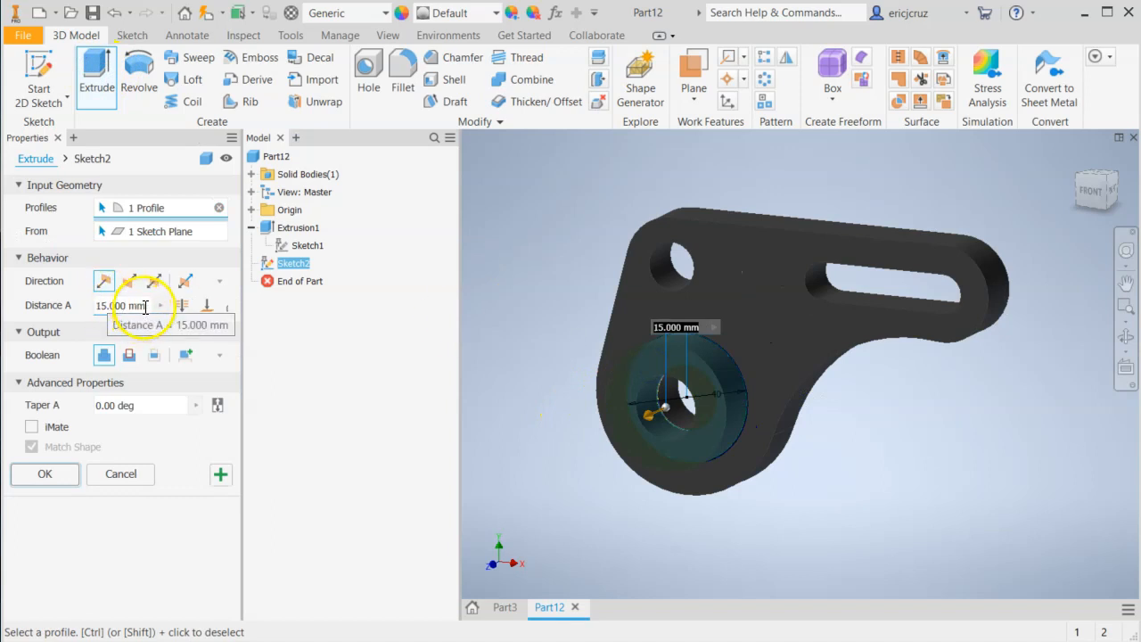
left_click(112, 305)
type("20")
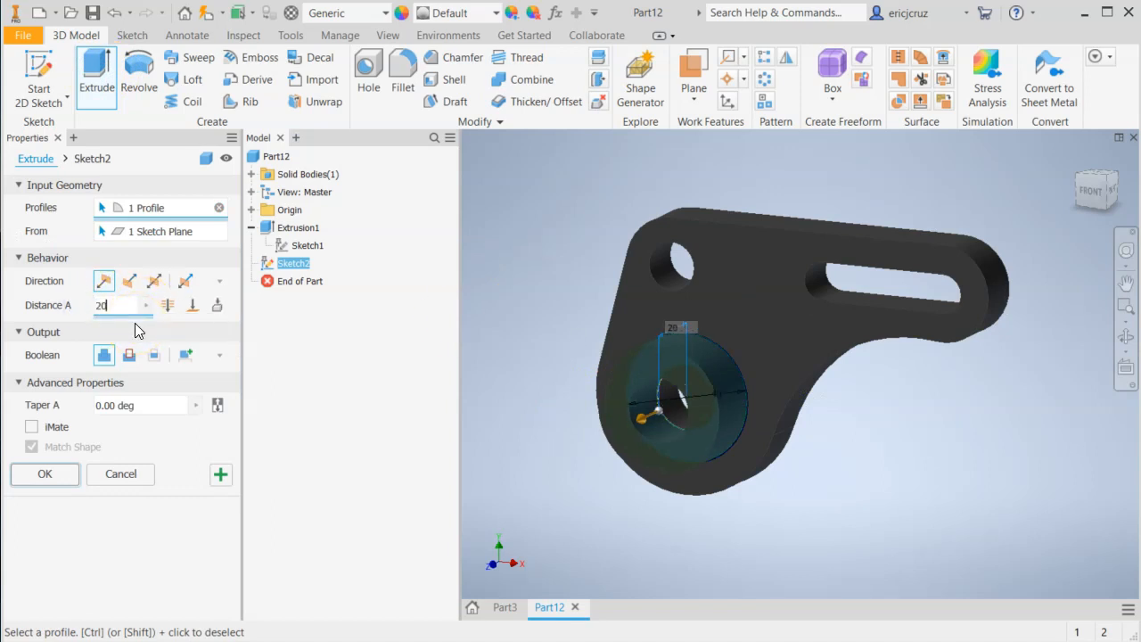
left_click(45, 474)
Inspect the finished bracket from several angles, review the boss extrusion's sketch in the model tree and compare the part with the EX-10 drawing.
middle_click_drag(850, 474, 793, 428, "shift")
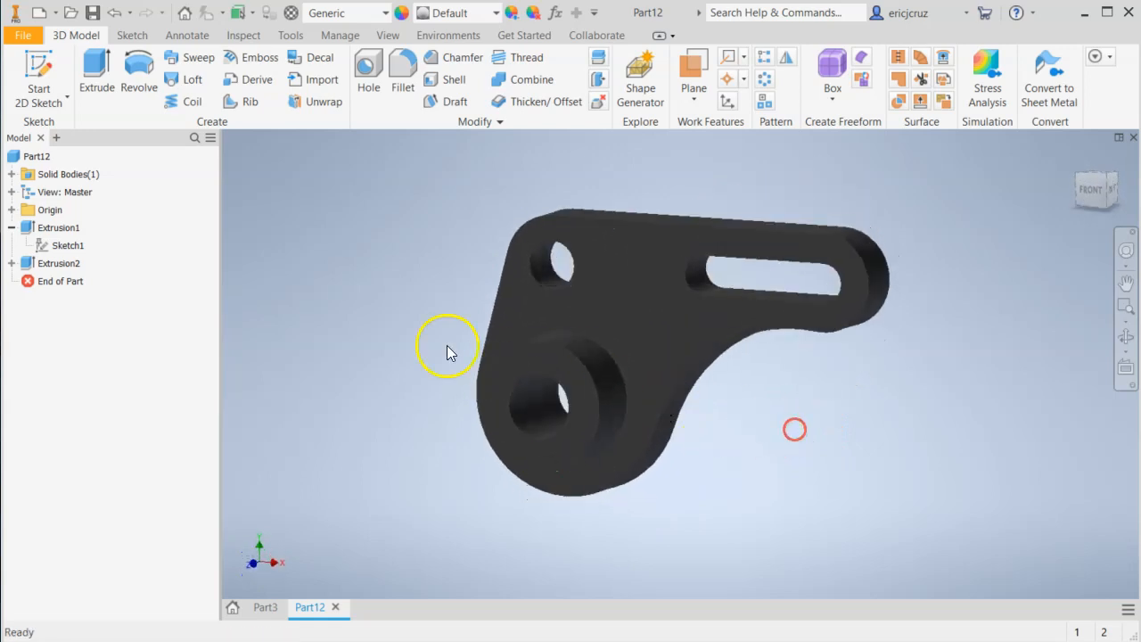
left_click(11, 263)
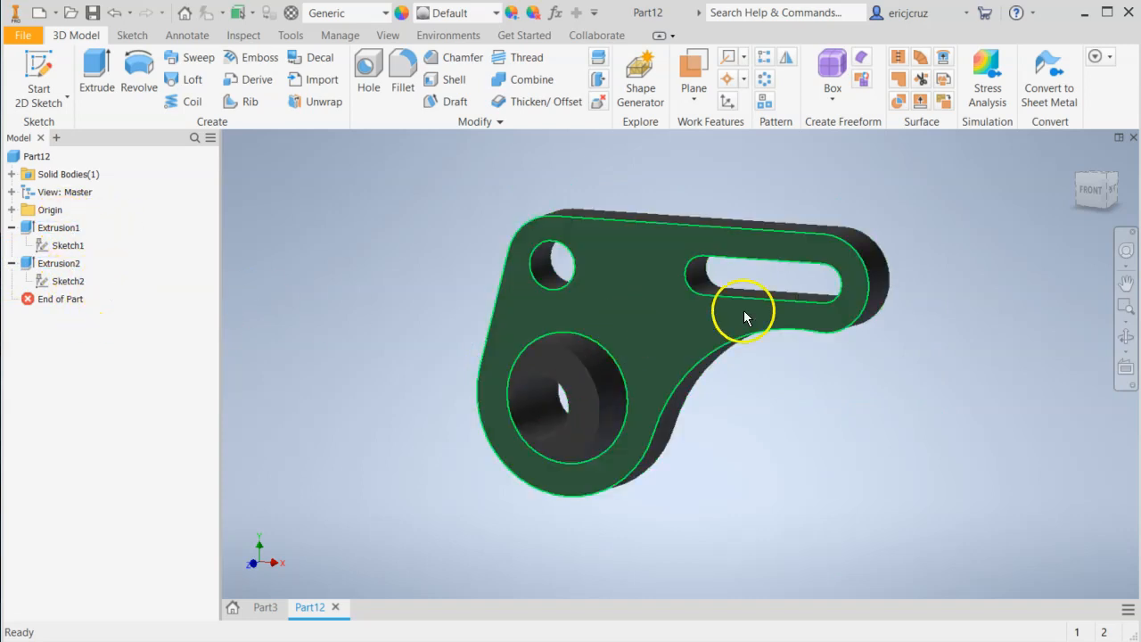
left_click(871, 328)
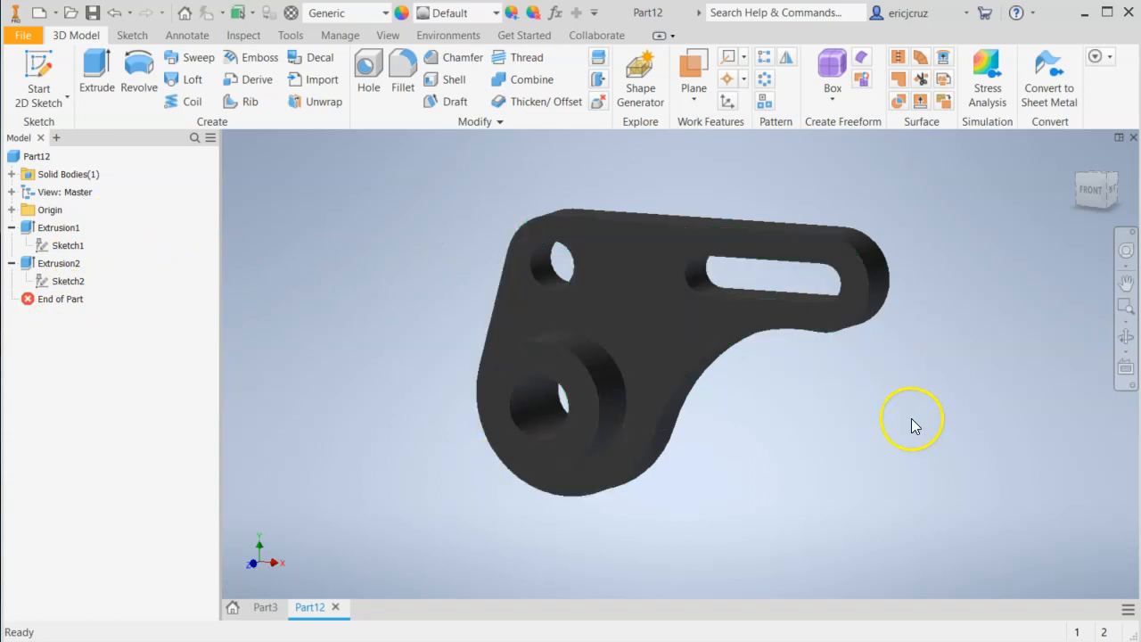
middle_click_drag(893, 423, 866, 379, "shift")
scroll(883, 411, "down", 3)
scroll(866, 383, "up", 3)
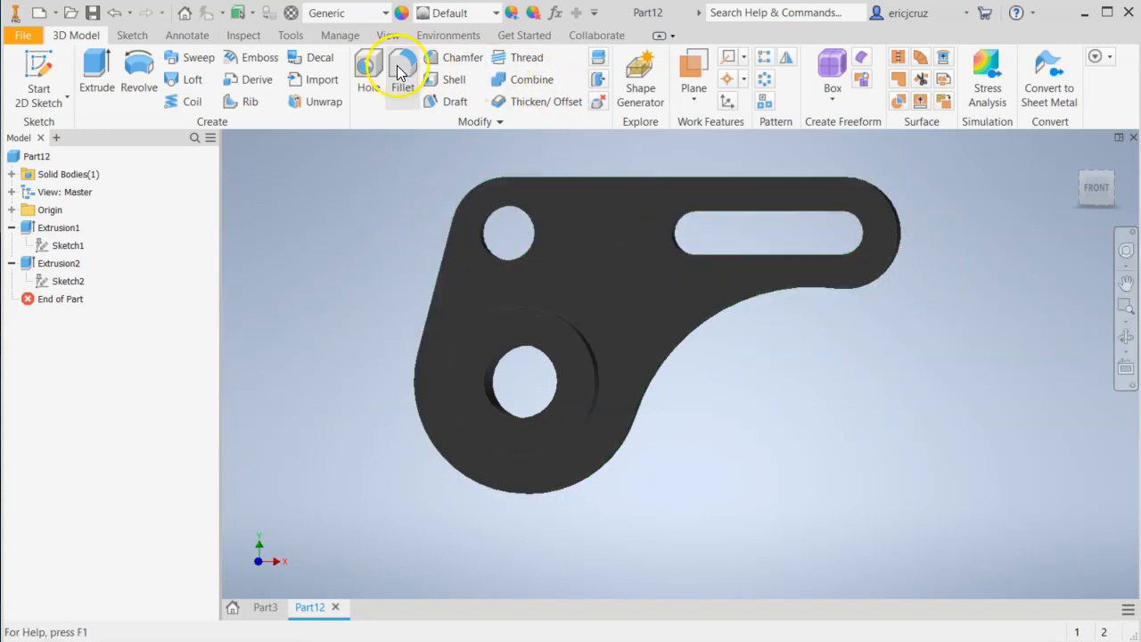
middle_click_drag(863, 397, 820, 450)
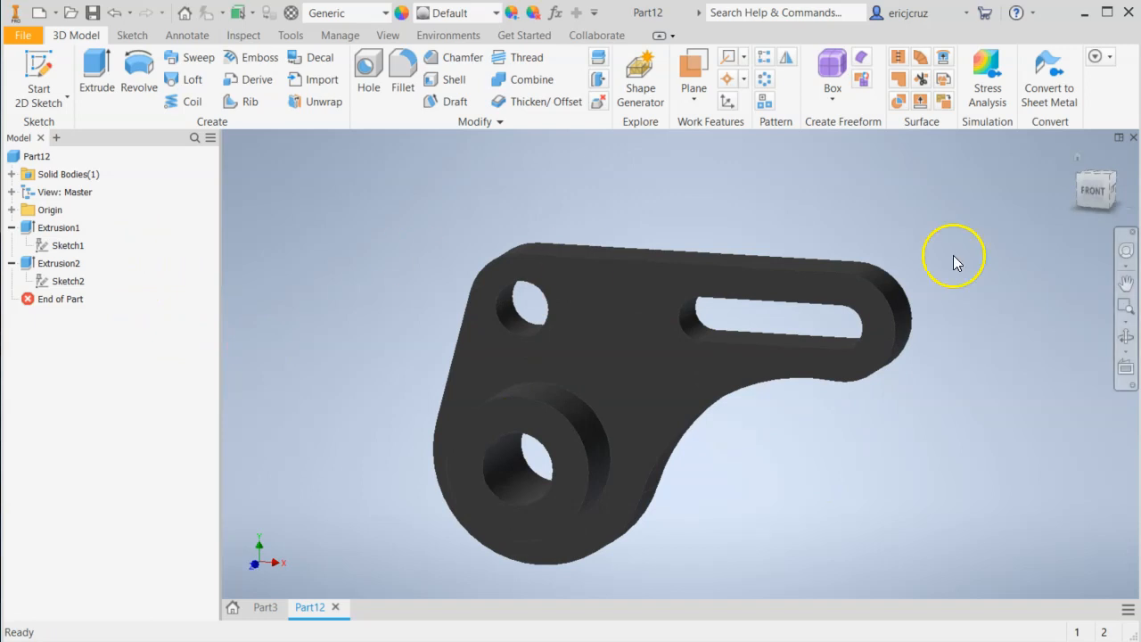
left_click(1067, 160)
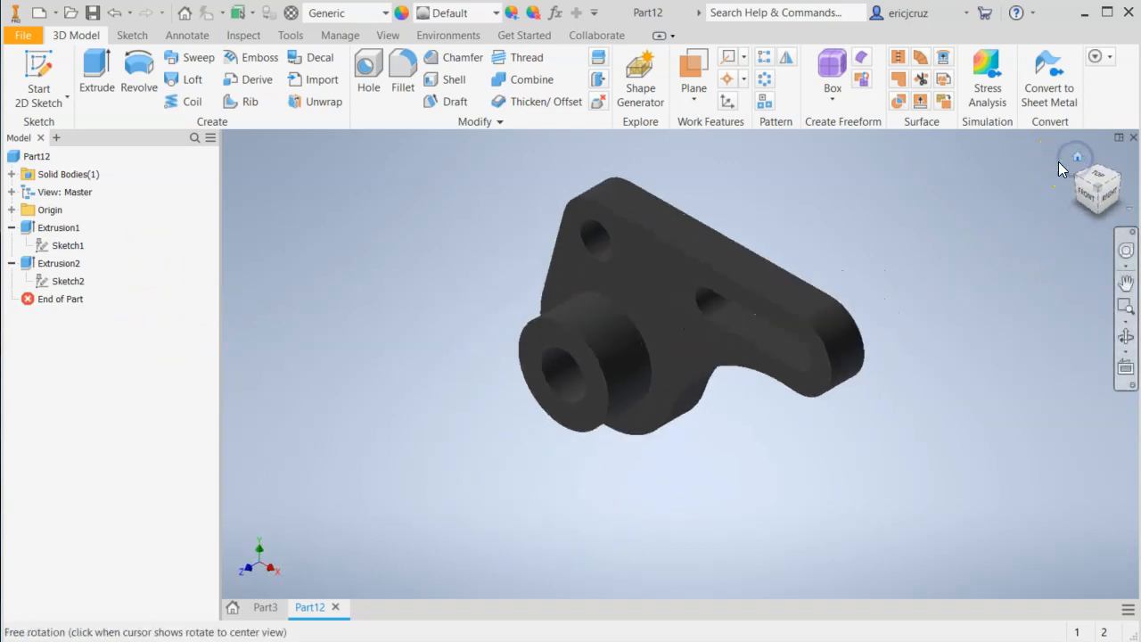
middle_click_drag(806, 267, 862, 236, "shift")
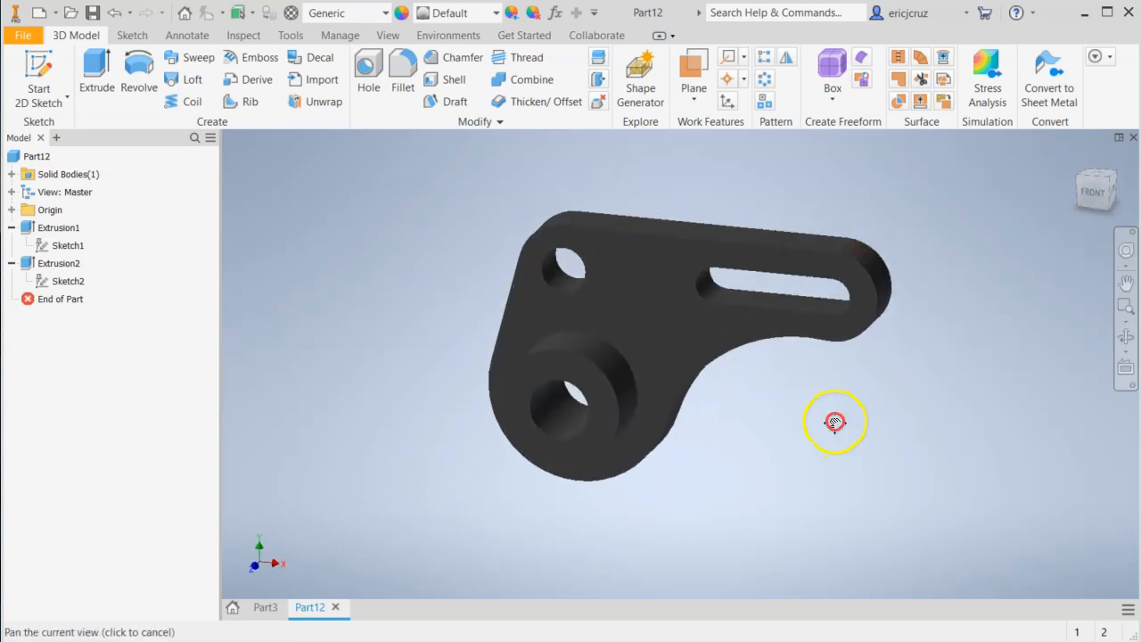
middle_click_drag(836, 419, 842, 454)
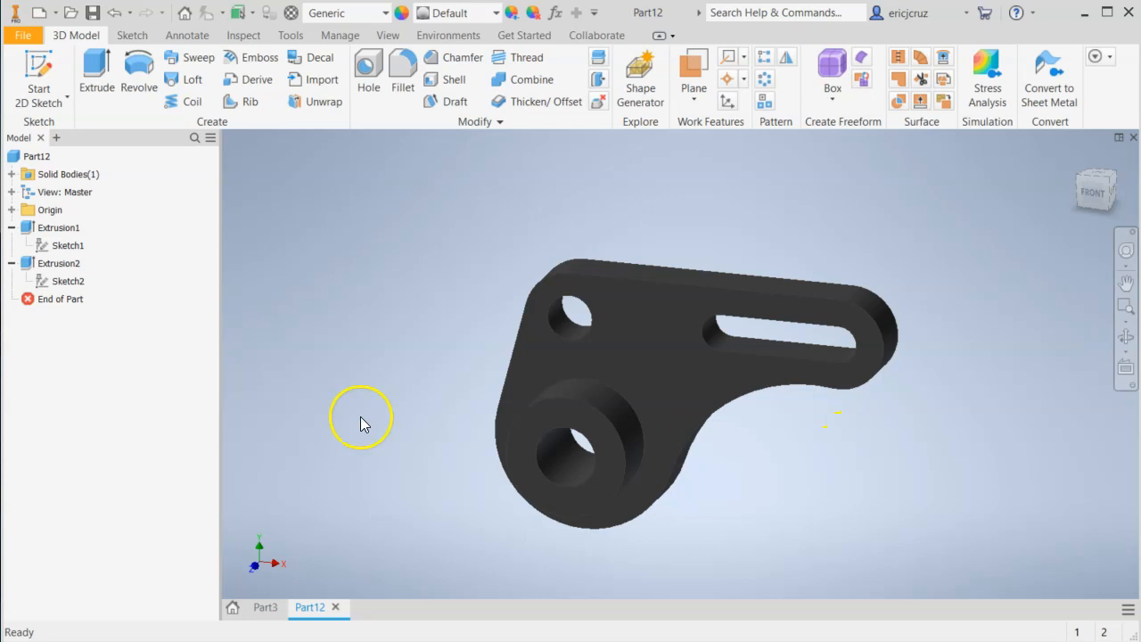
left_click(571, 1)
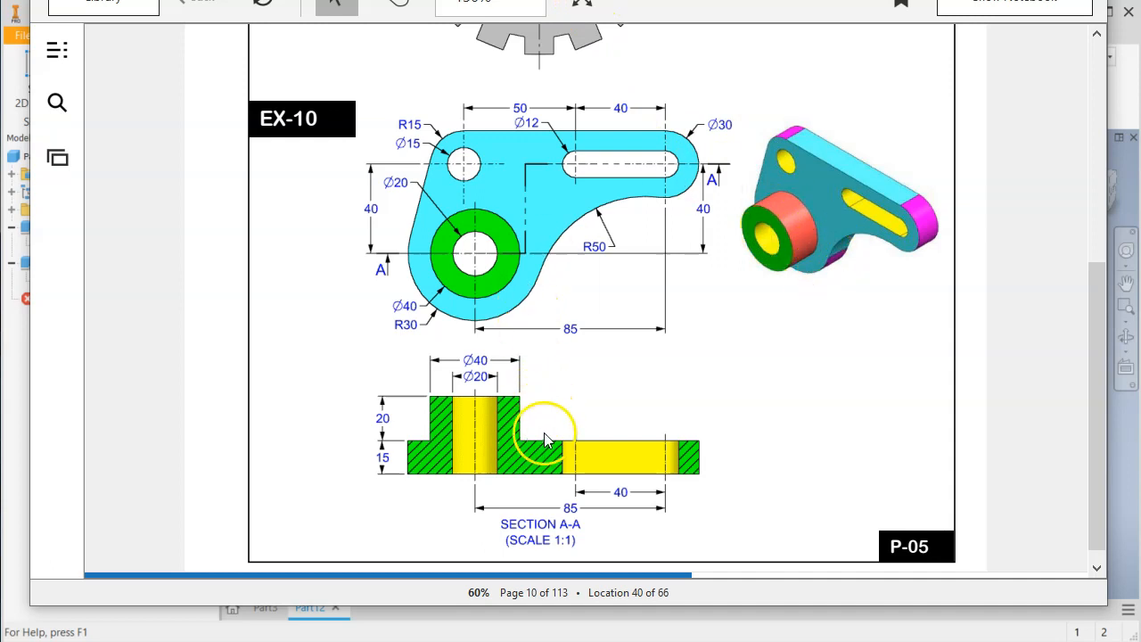
left_click(21, 376)
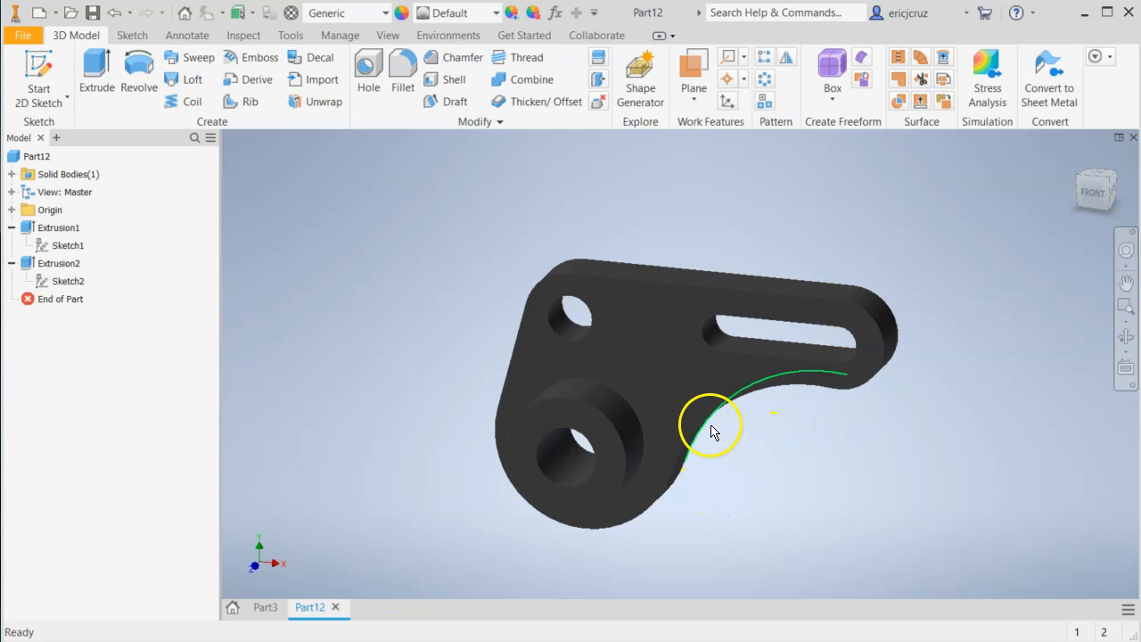
mouse_move(757, 461)
middle_mouse_down("shift")
mouse_move(803, 438)
mouse_move(790, 453)
mouse_move(746, 454)
middle_mouse_up("shift")
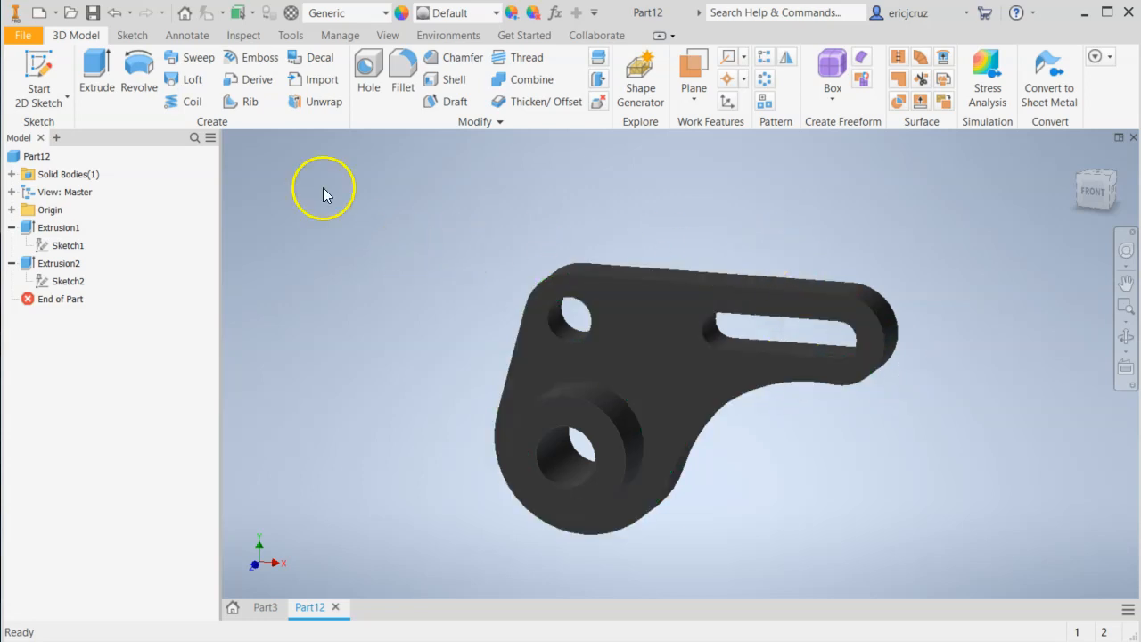
Save the part in the Models folder under the file name "Excerise 10" followed by the author's surname.
left_click(23, 38)
left_click(45, 221)
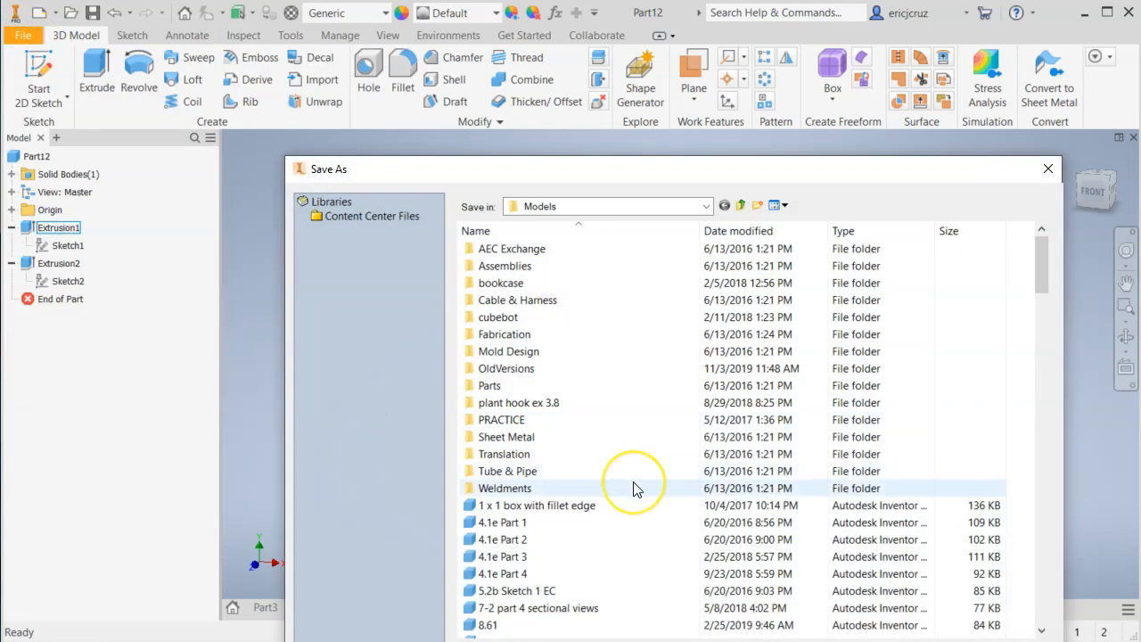
type("ex")
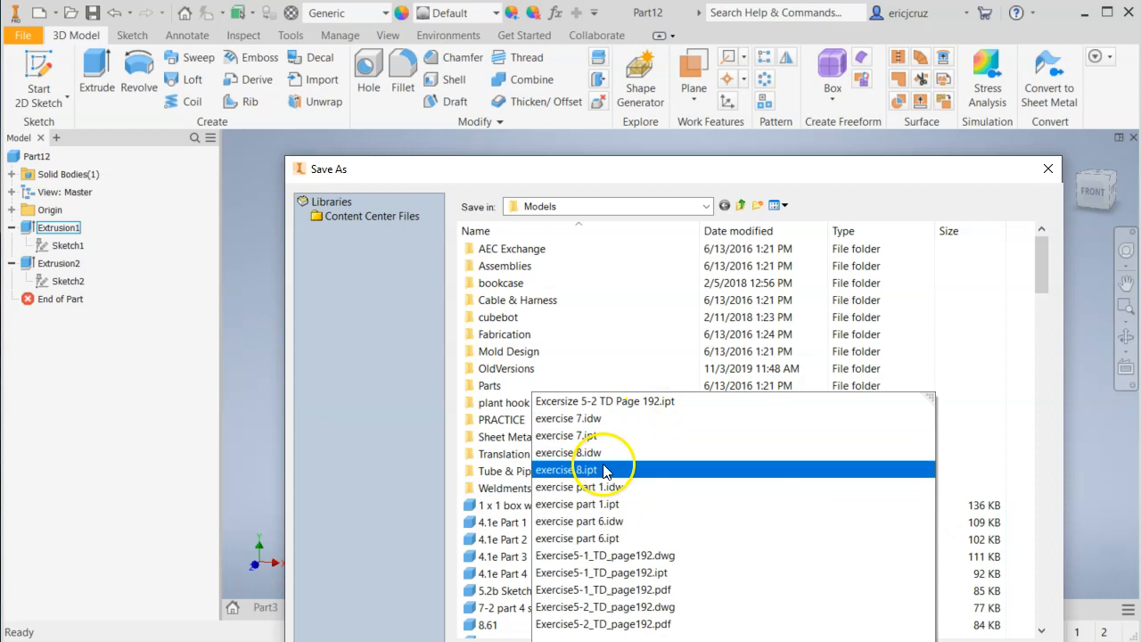
left_click(580, 470)
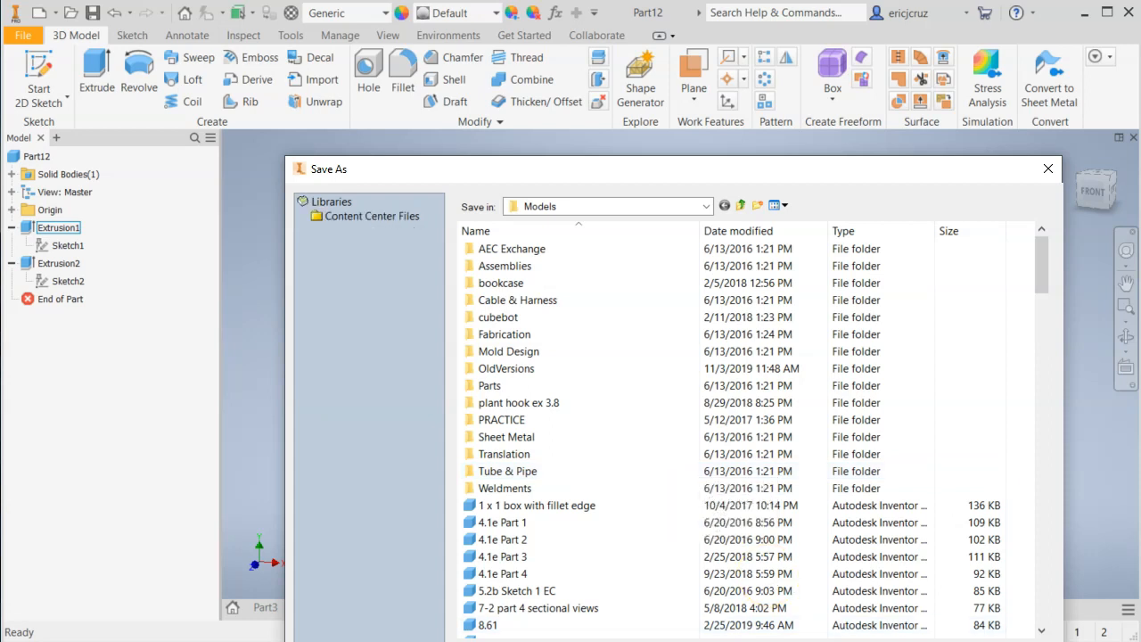
key("Return")
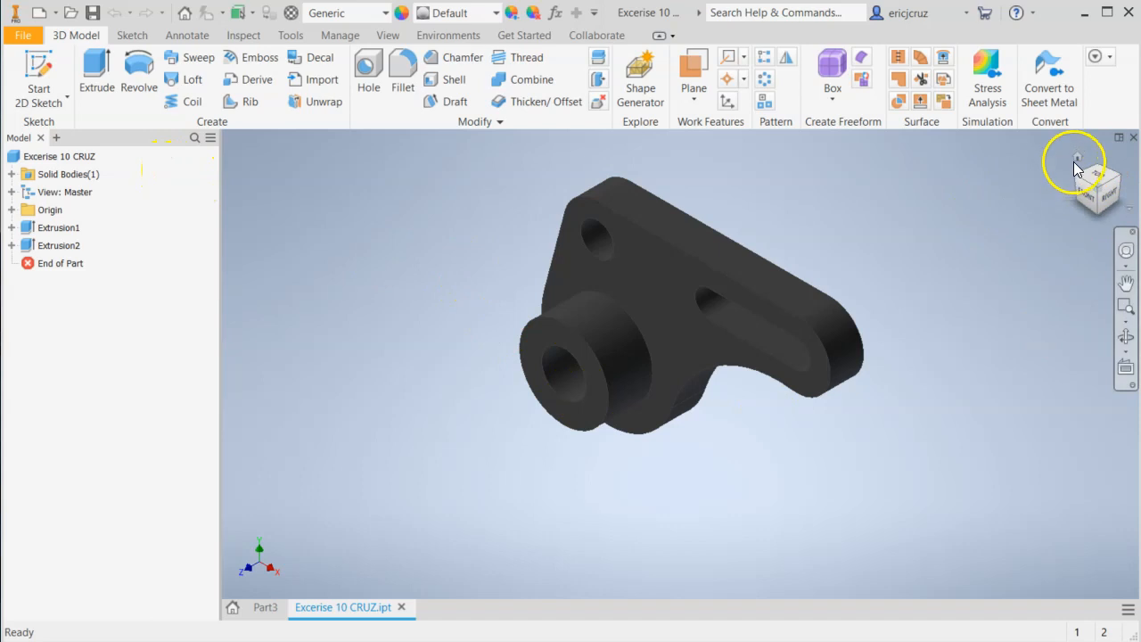
Open custom template.dwg from the recent documents, check its title block and close it again.
left_click(265, 608)
left_click(343, 608)
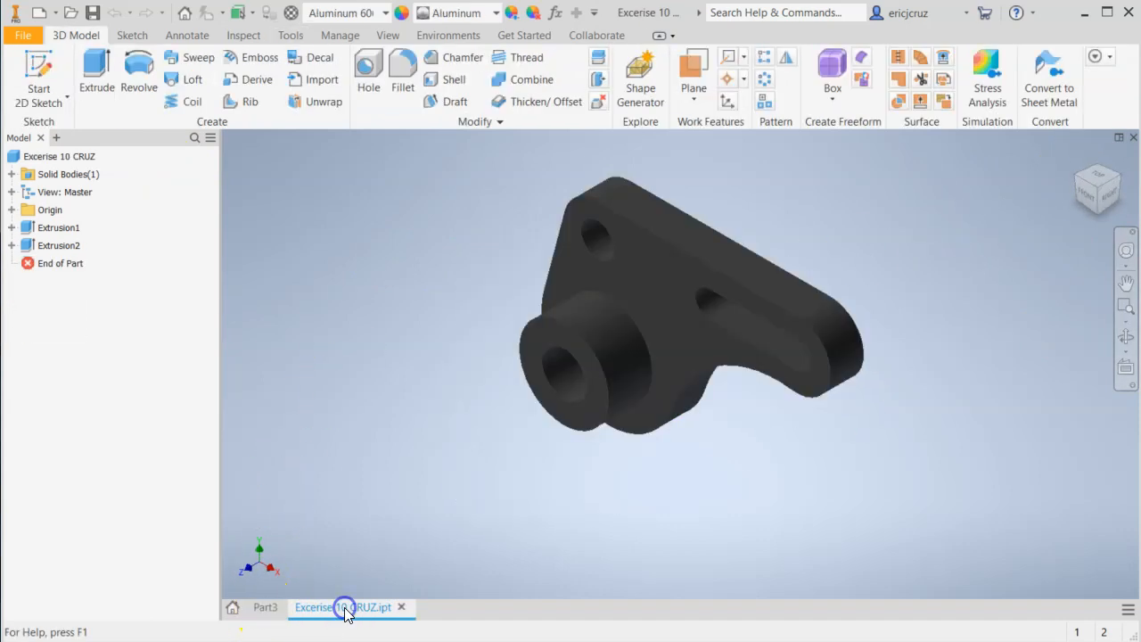
left_click(232, 608)
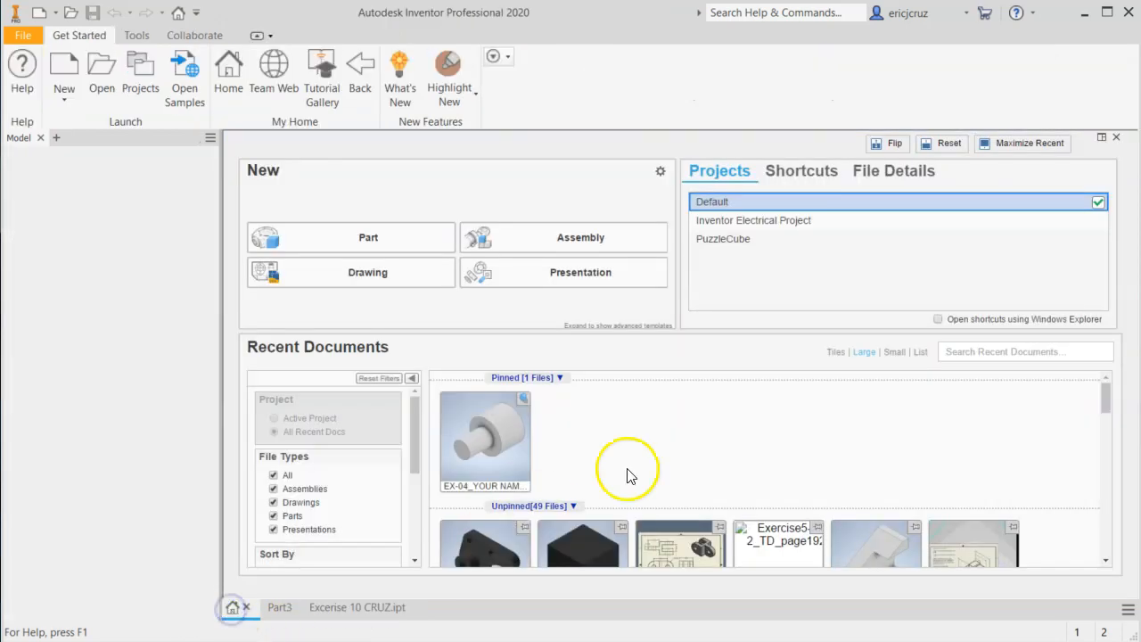
left_click_drag(1106, 401, 1103, 434)
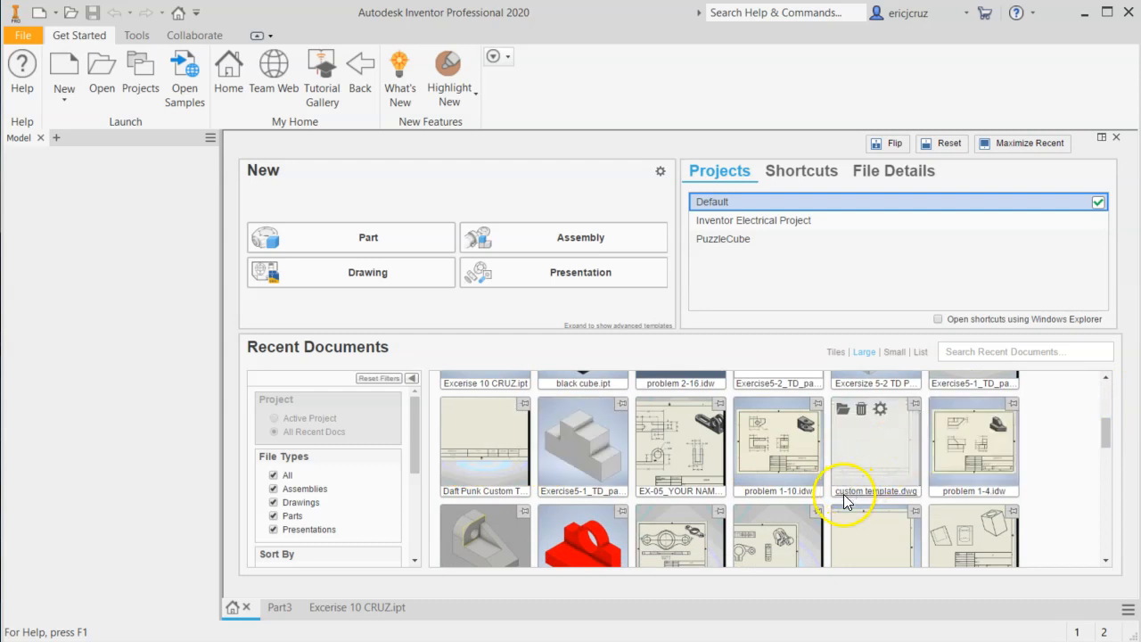
left_click(899, 460)
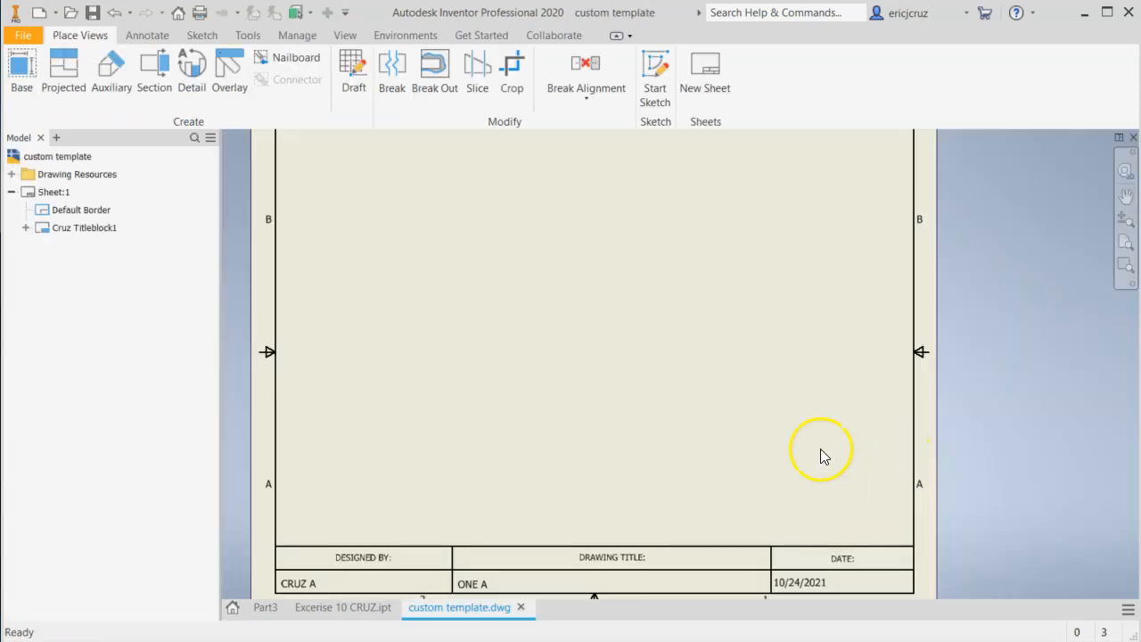
mouse_move(732, 392)
middle_mouse_down()
mouse_move(726, 334)
mouse_move(777, 399)
middle_mouse_up()
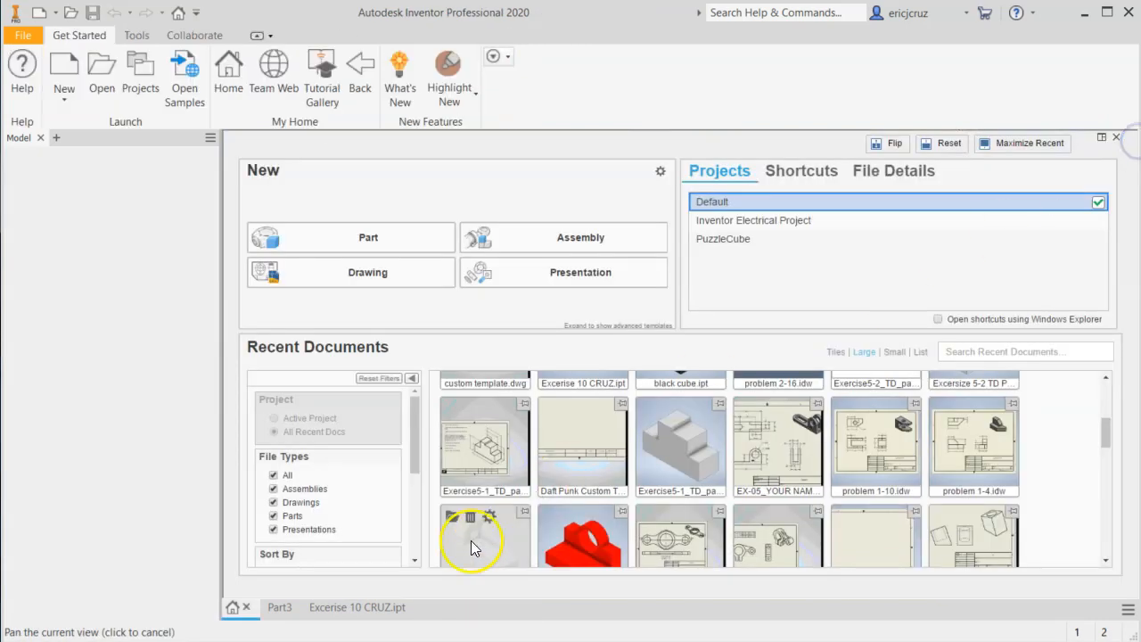
Open the Daft Punk Custom Template drawing from the recent documents and check its sheet and title block.
left_click(600, 447)
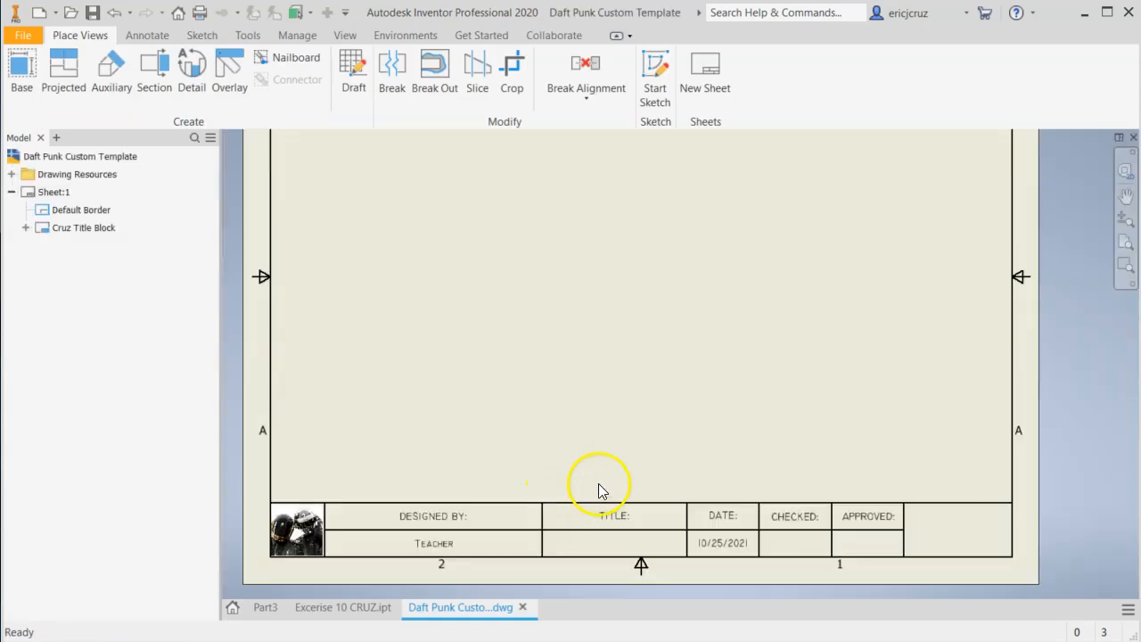
middle_click_drag(639, 403, 647, 402)
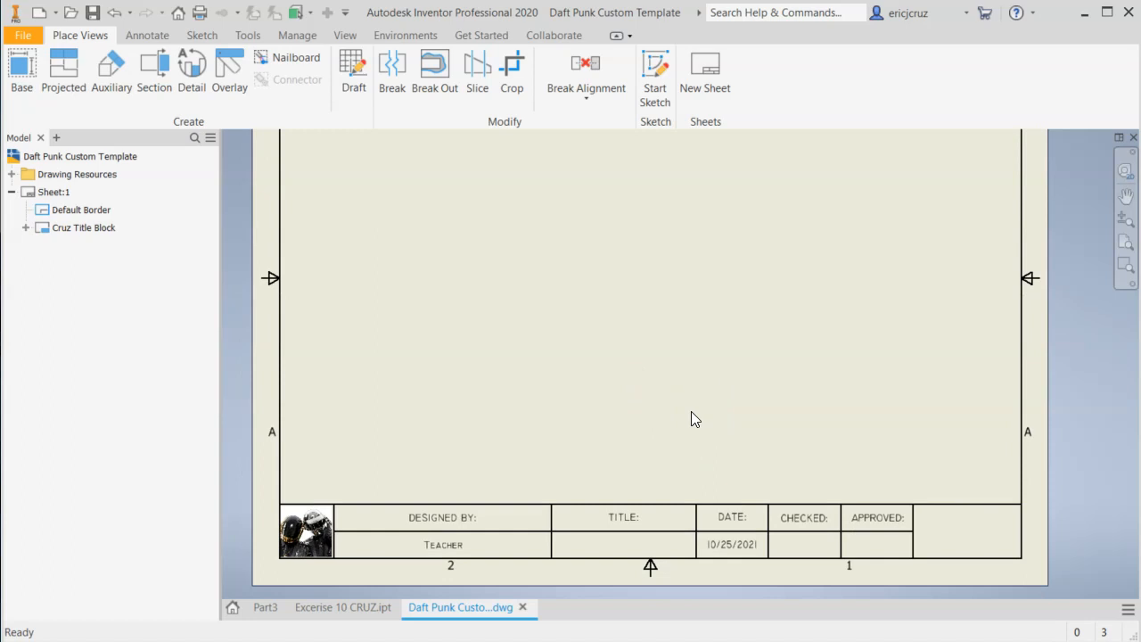
scroll(691, 411, "up", 5)
middle_click_drag(691, 411, 663, 452)
scroll(672, 434, "down", 6)
scroll(672, 434, "up", 5)
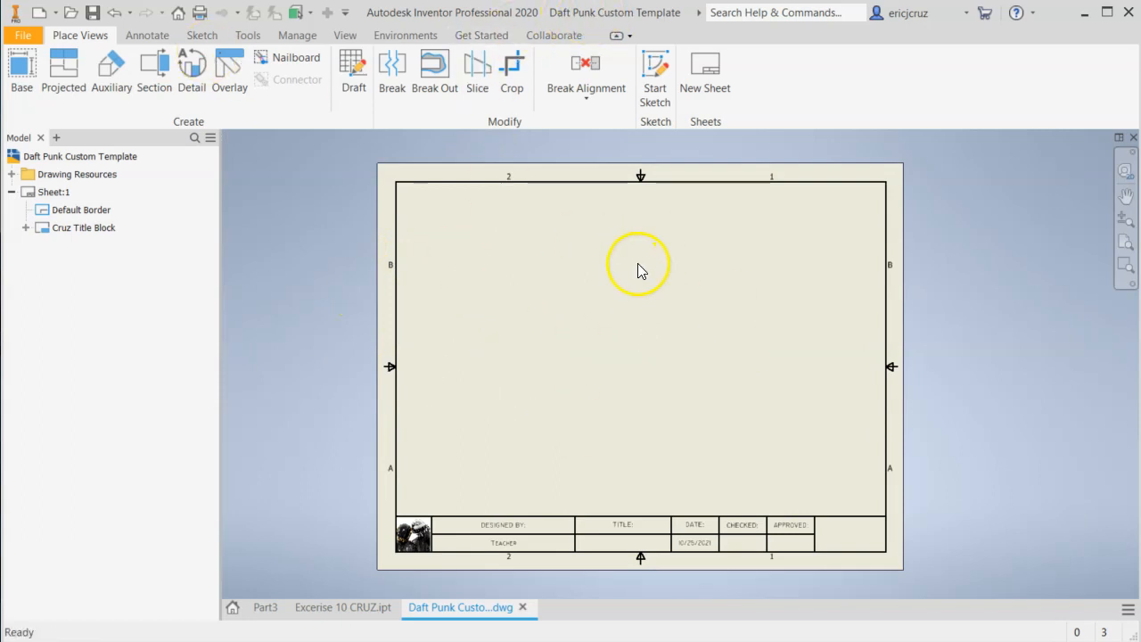
Start saving the template drawing under a new name in the Models folder, reusing the bracket part's file name.
left_click(26, 35)
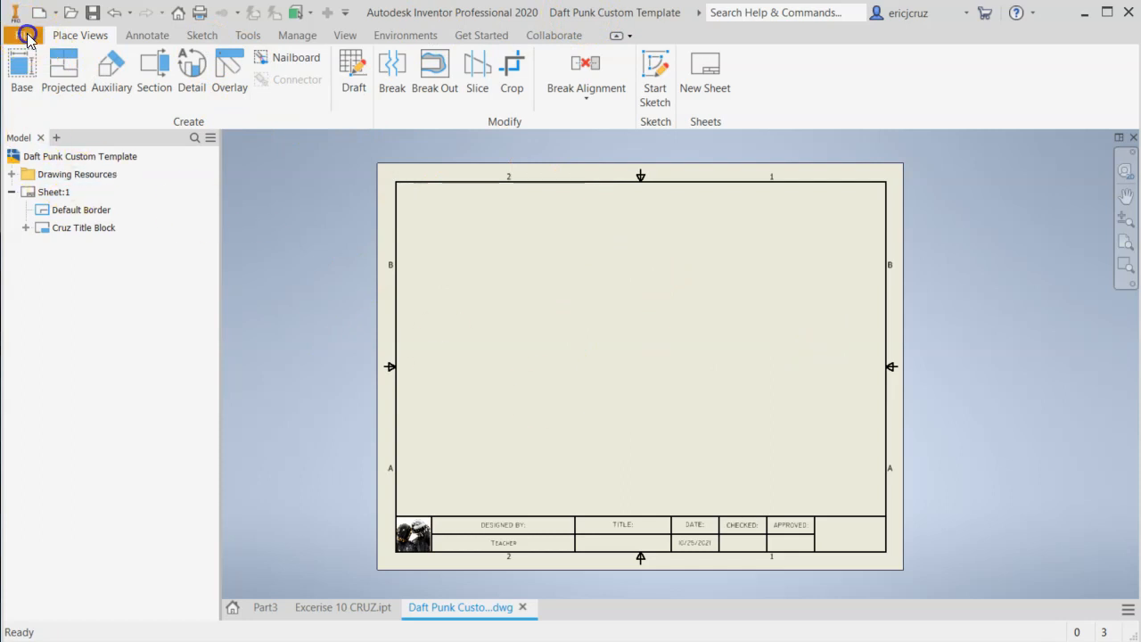
left_click(30, 229)
left_click_drag(622, 177, 455, 64)
left_click(449, 489)
left_click_drag(468, 493, 295, 482)
type("EX")
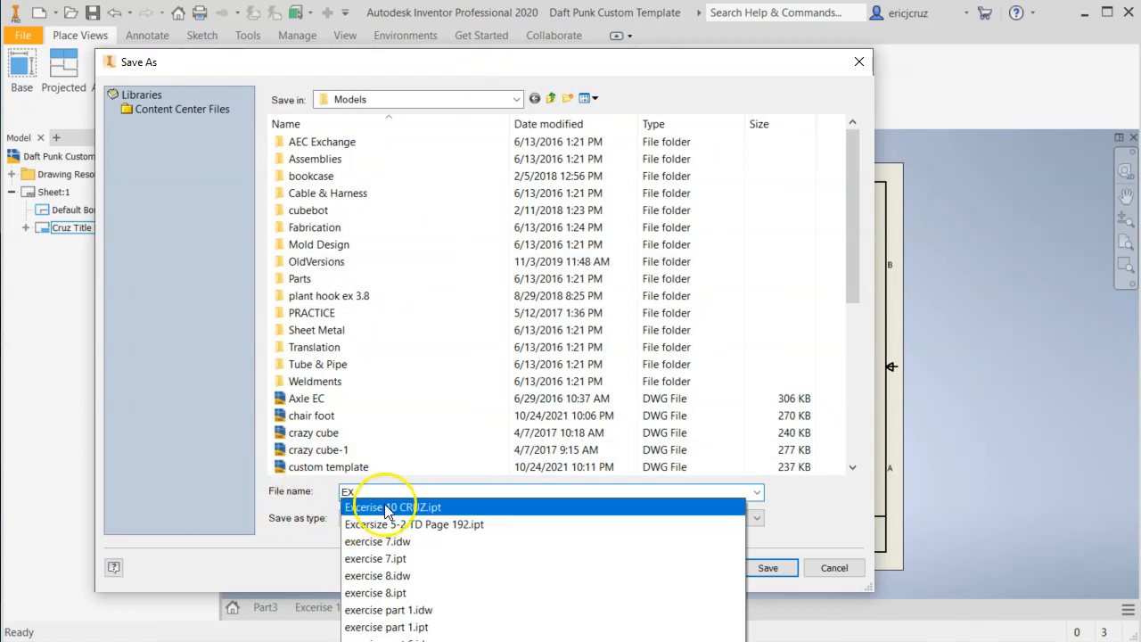
left_click(419, 506)
Remove the .ipt extension from the file name and save the drawing as an Inventor DWG in the Models folder.
left_click(450, 492)
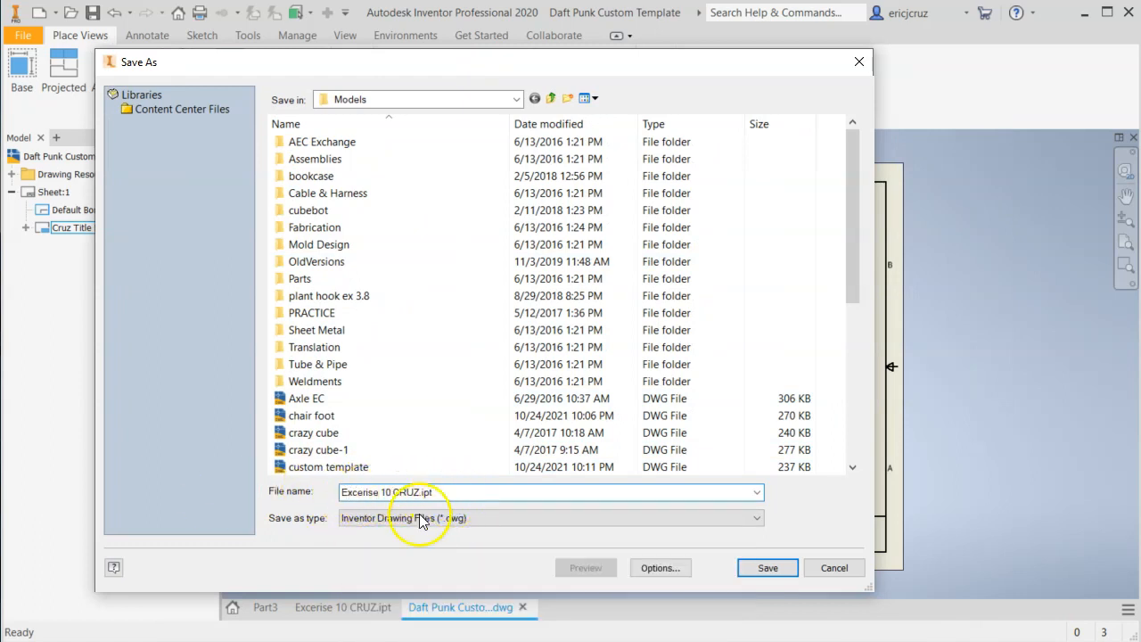
left_click_drag(420, 492, 448, 492)
key("BackSpace")
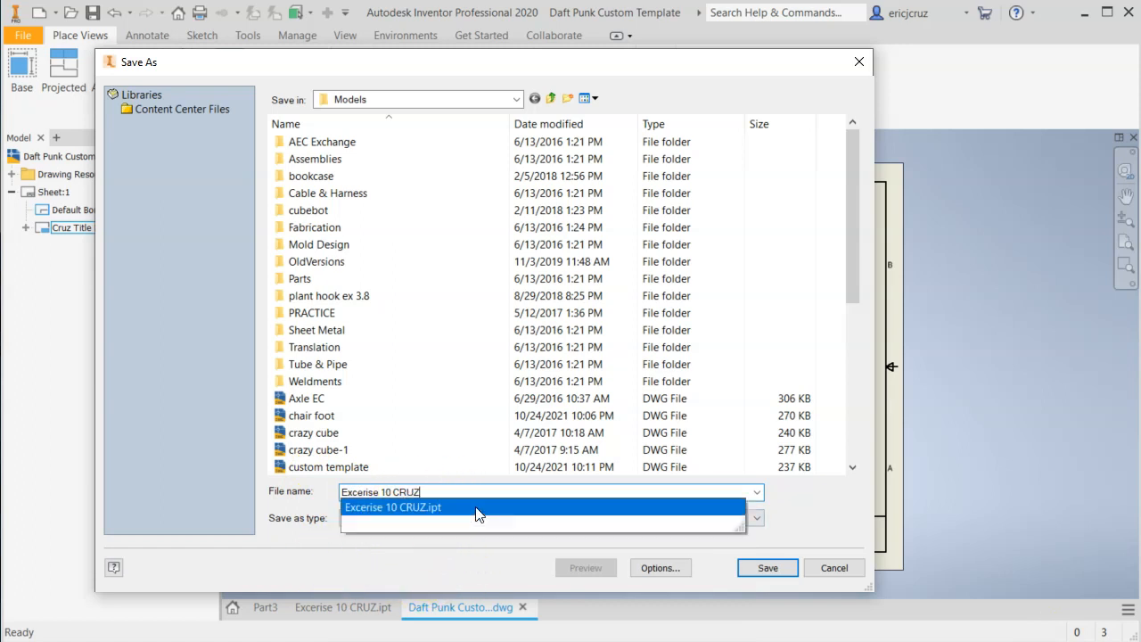
left_click(821, 494)
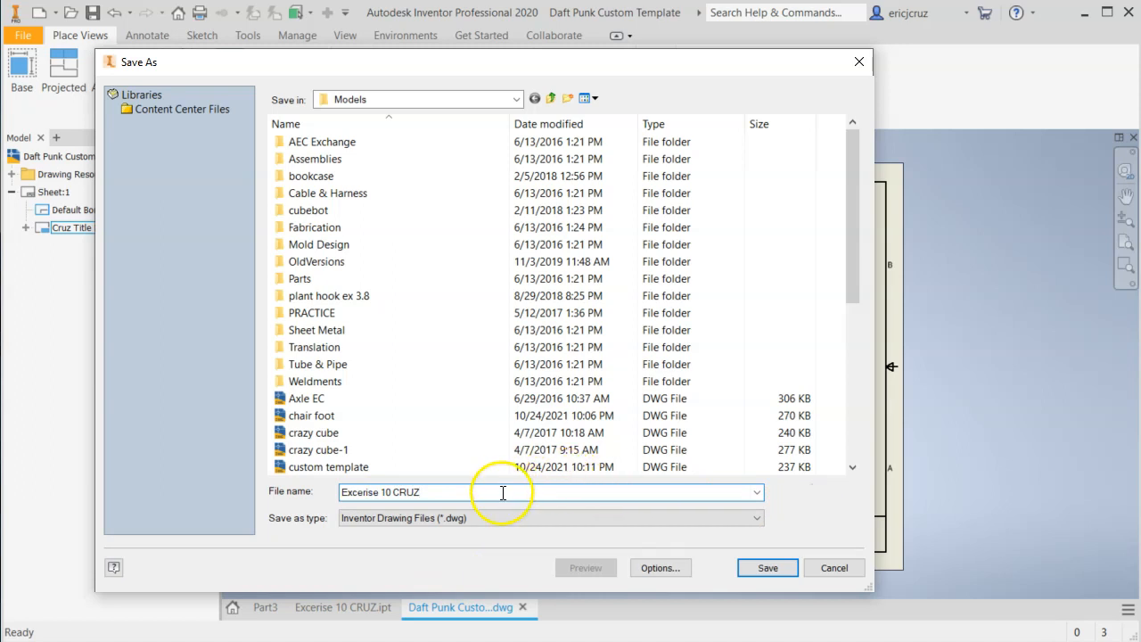
key("BackSpace")
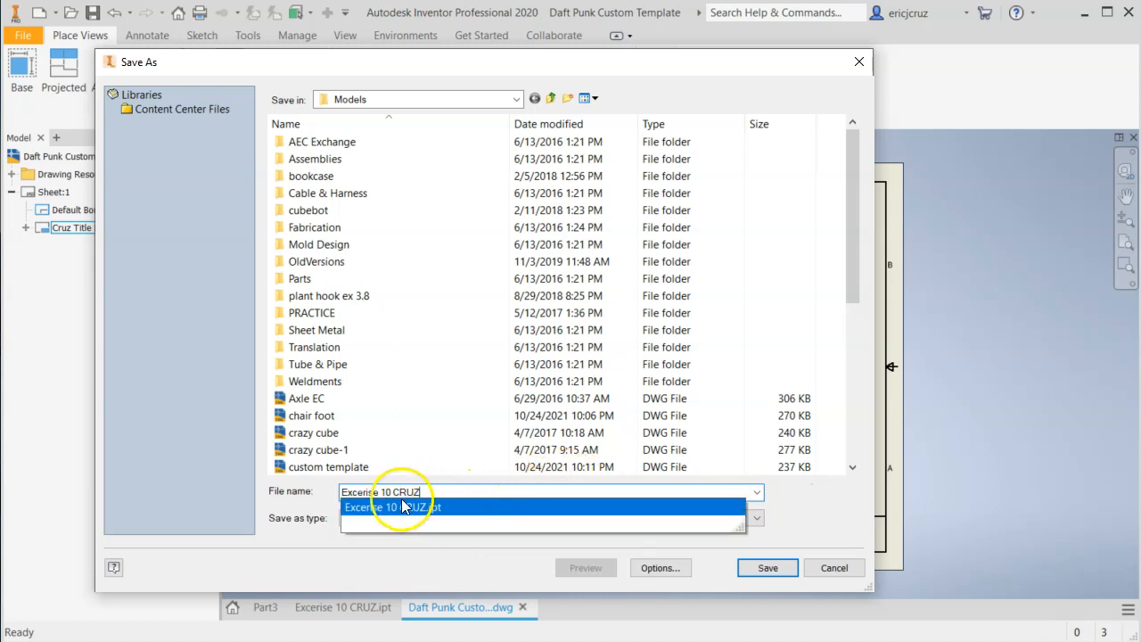
left_click(480, 494)
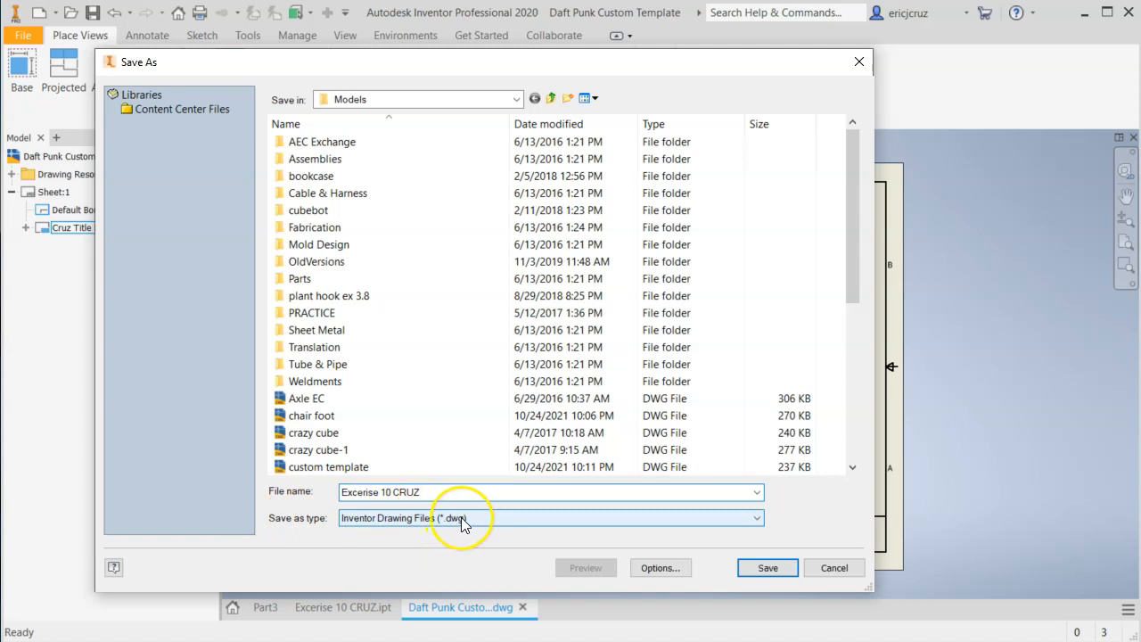
left_click(775, 573)
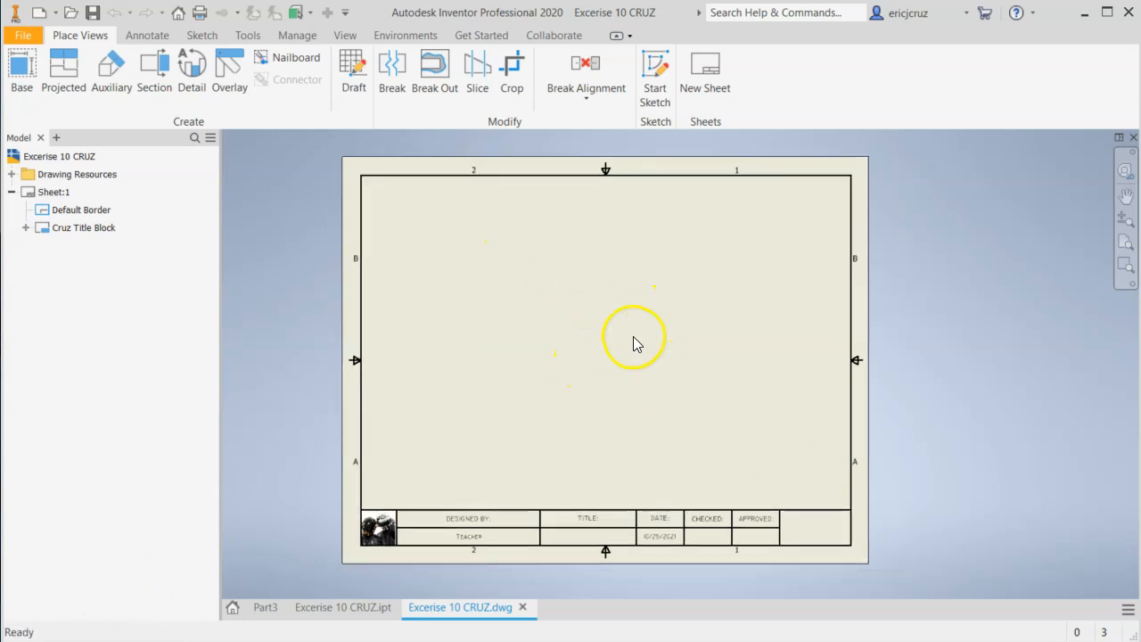
Start a base view and load the saved Exercise 10 bracket part from the Models folder, sorting the files by date modified.
mouse_move(637, 344)
middle_mouse_down()
mouse_move(580, 366)
mouse_move(609, 348)
middle_mouse_up()
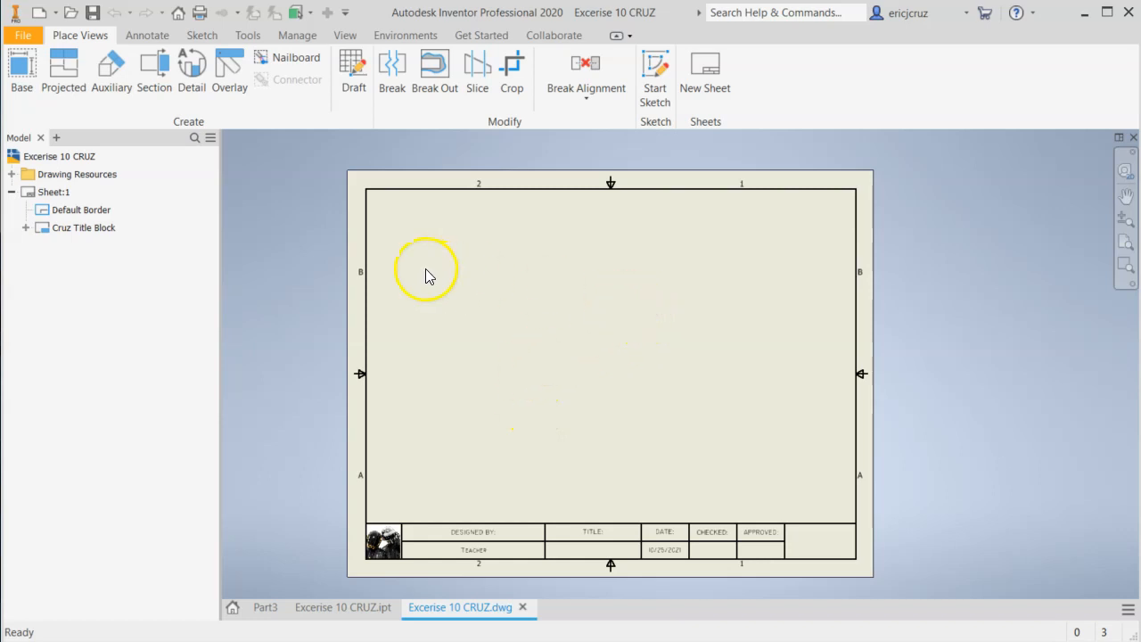
left_click(22, 80)
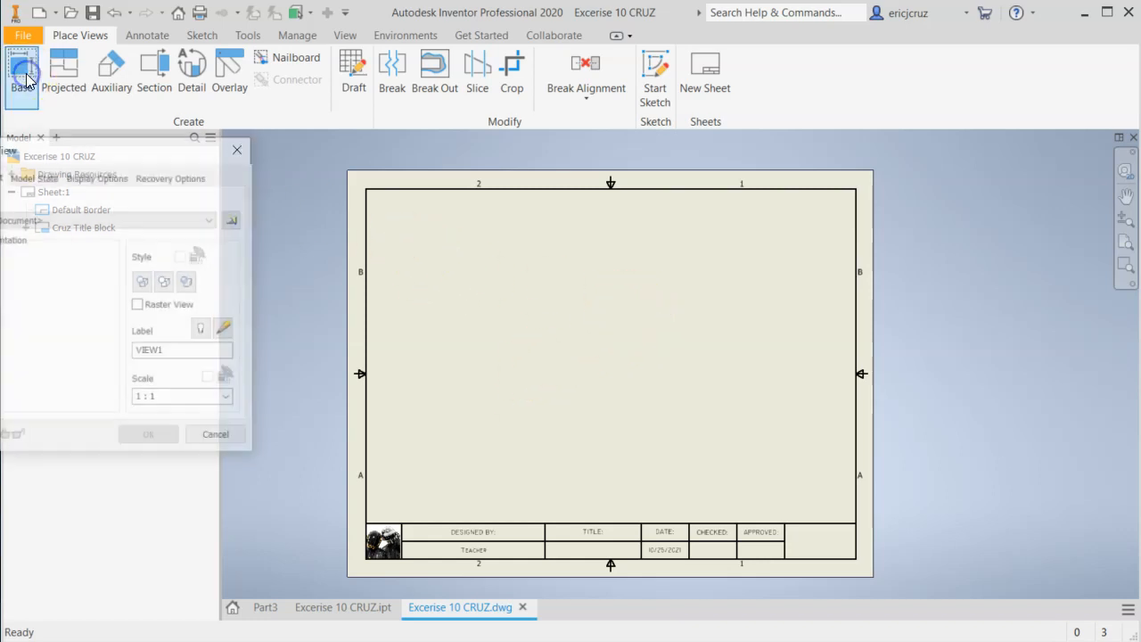
left_click_drag(95, 146, 208, 162)
mouse_move(113, 172)
left_mouse_down()
mouse_move(143, 226)
mouse_move(276, 170)
mouse_move(152, 184)
left_mouse_up()
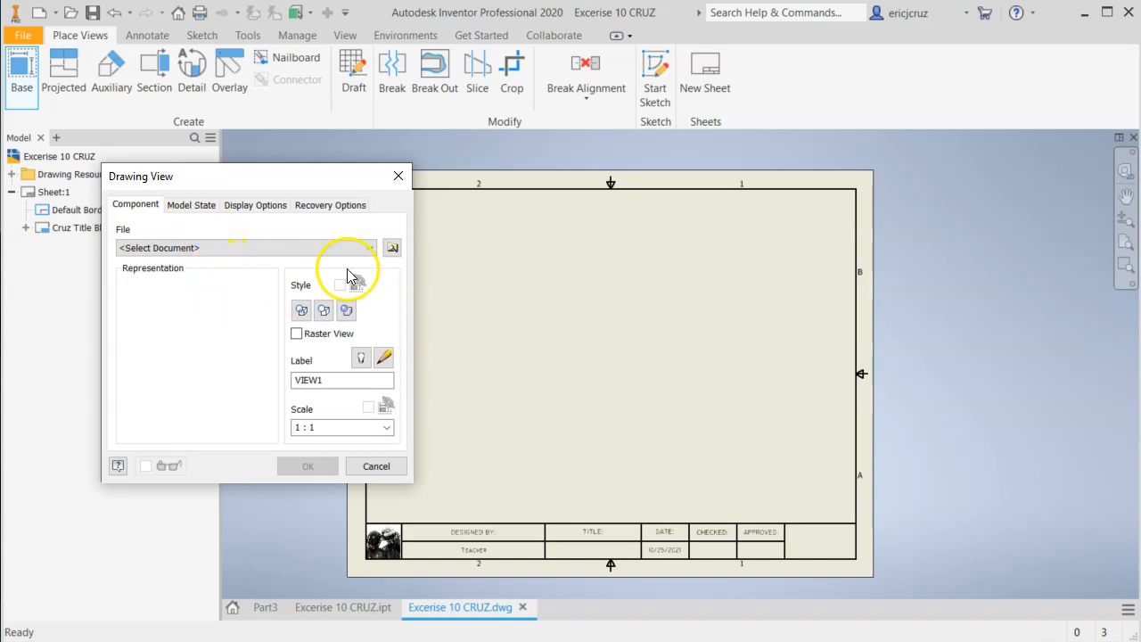
left_click_drag(298, 176, 250, 170)
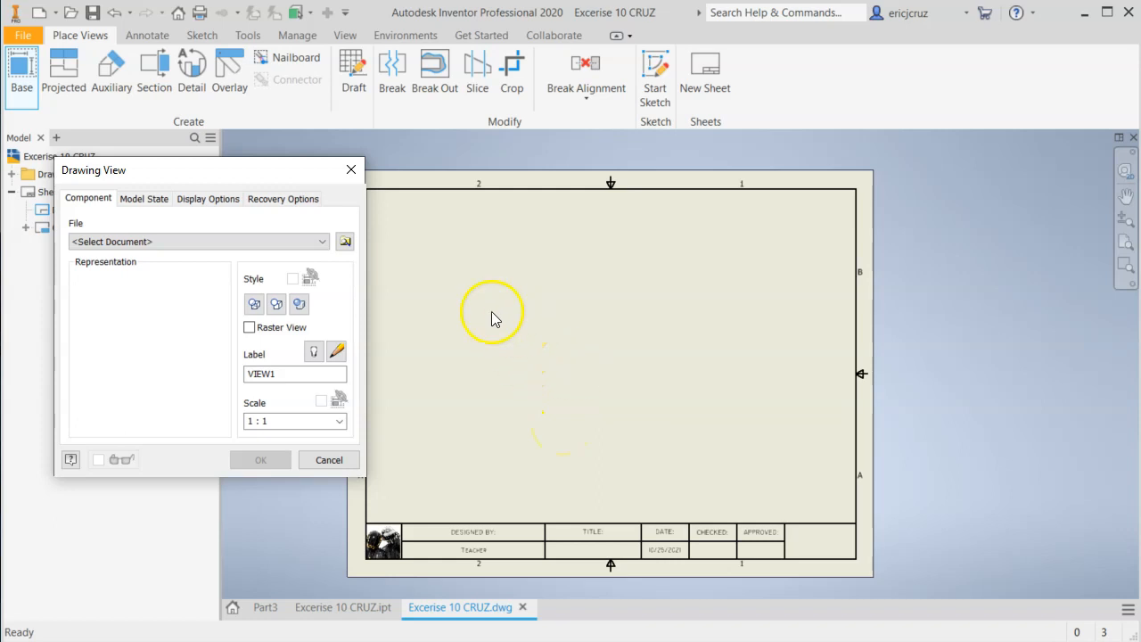
left_click(346, 242)
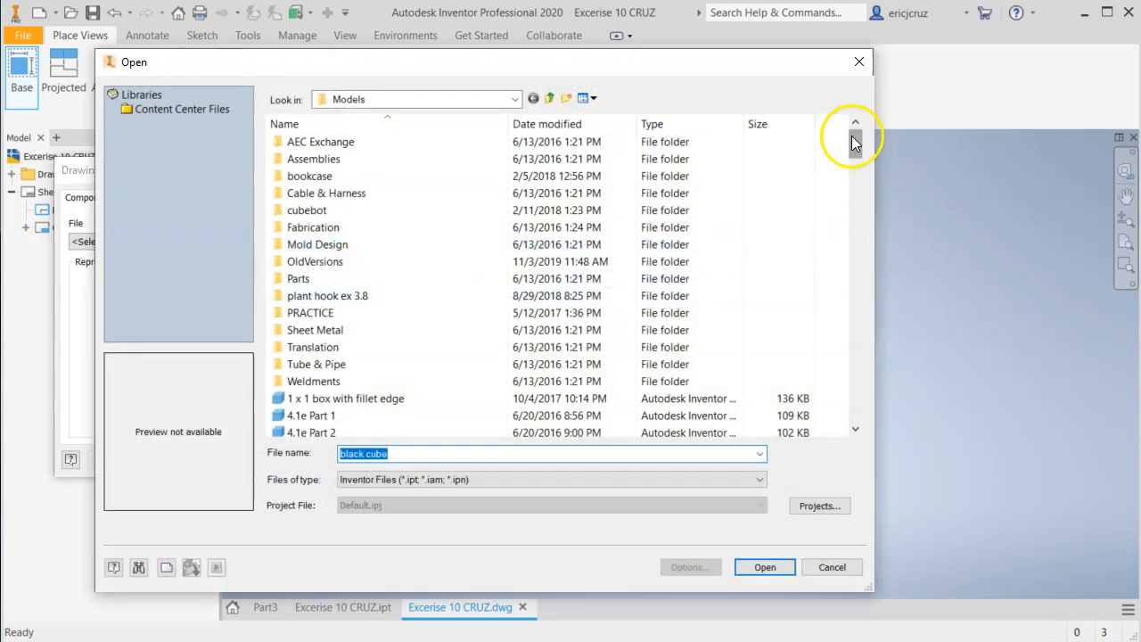
left_click_drag(854, 143, 874, 119)
left_click(579, 122)
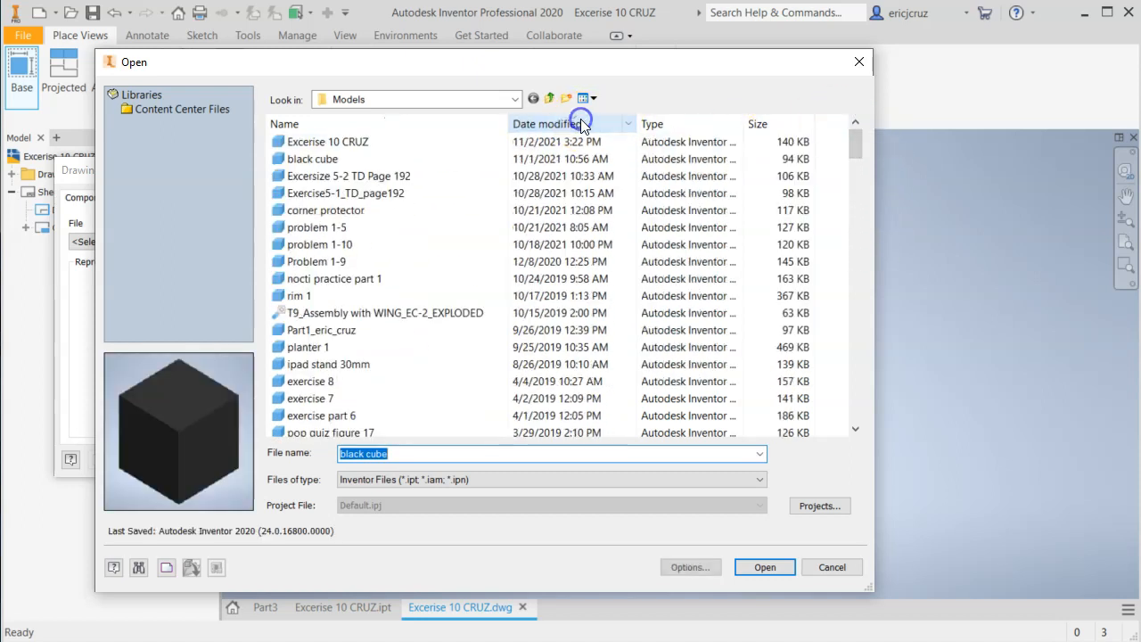
key("ctrl")
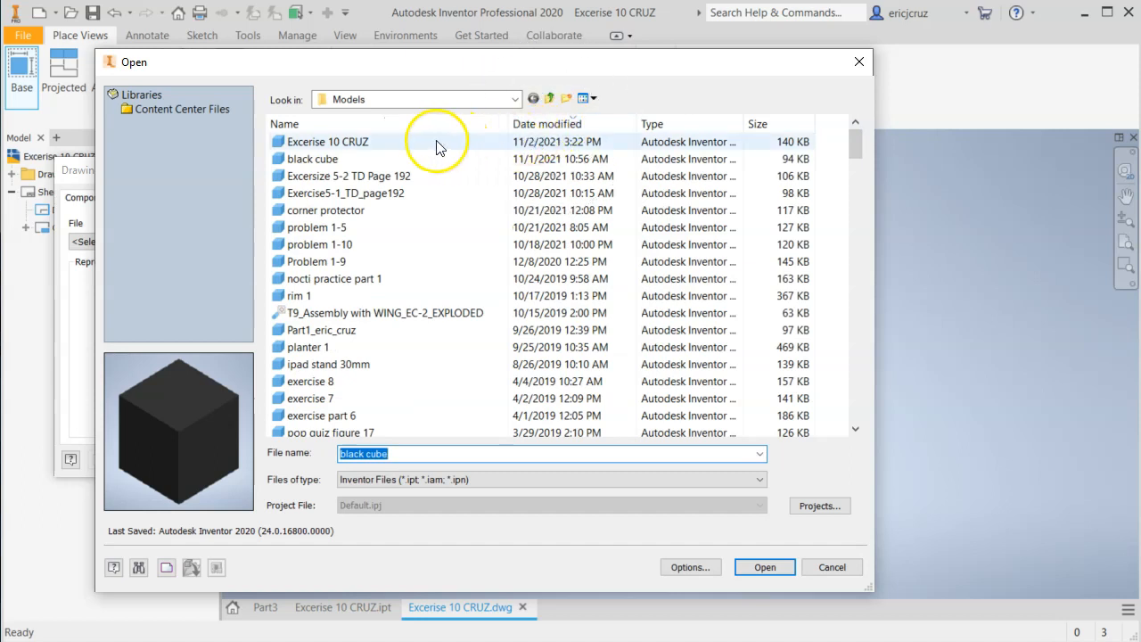
left_click(342, 145)
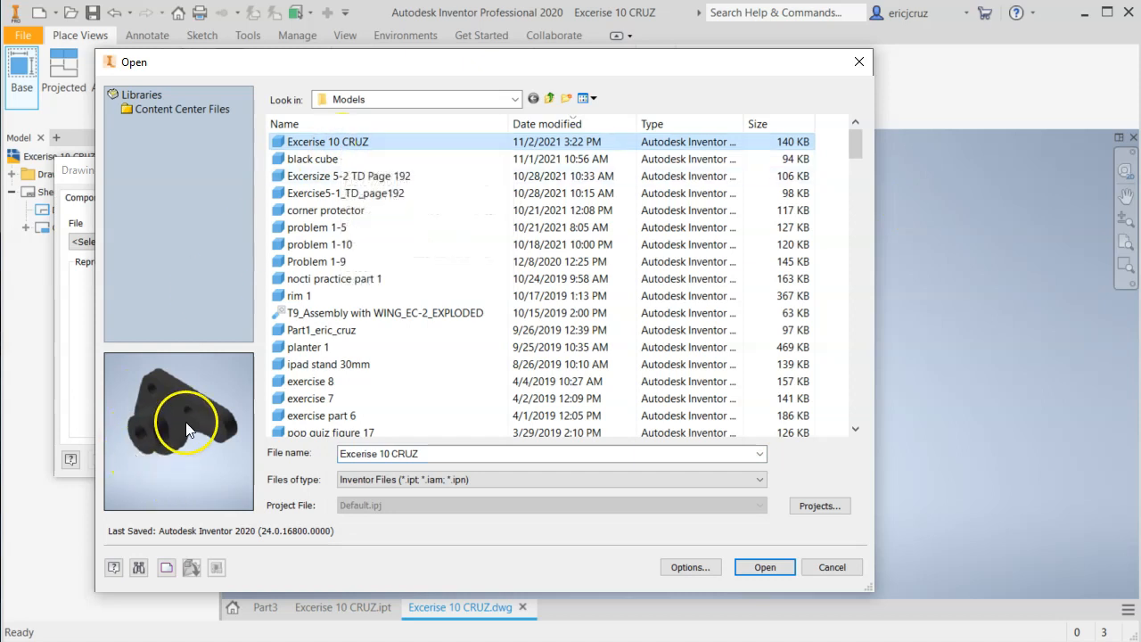
left_click(772, 575)
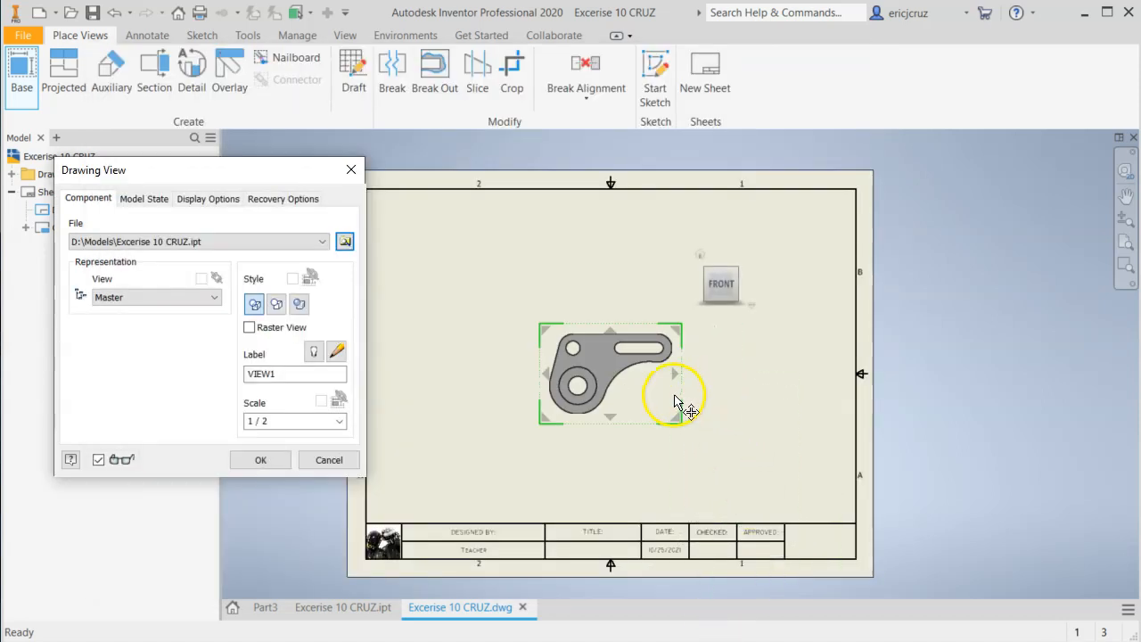
Place the bracket's front view at 1:1 scale in the upper-left area of the sheet.
mouse_move(596, 387)
left_mouse_down()
mouse_move(512, 385)
mouse_move(508, 284)
mouse_move(537, 323)
left_mouse_up()
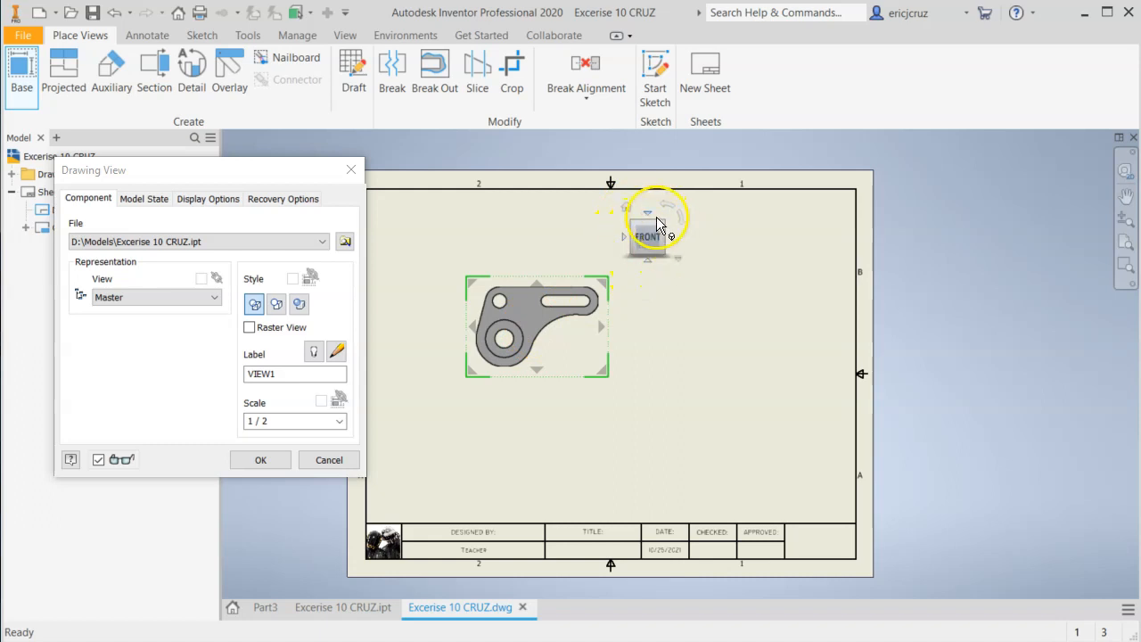
left_click_drag(533, 319, 525, 297)
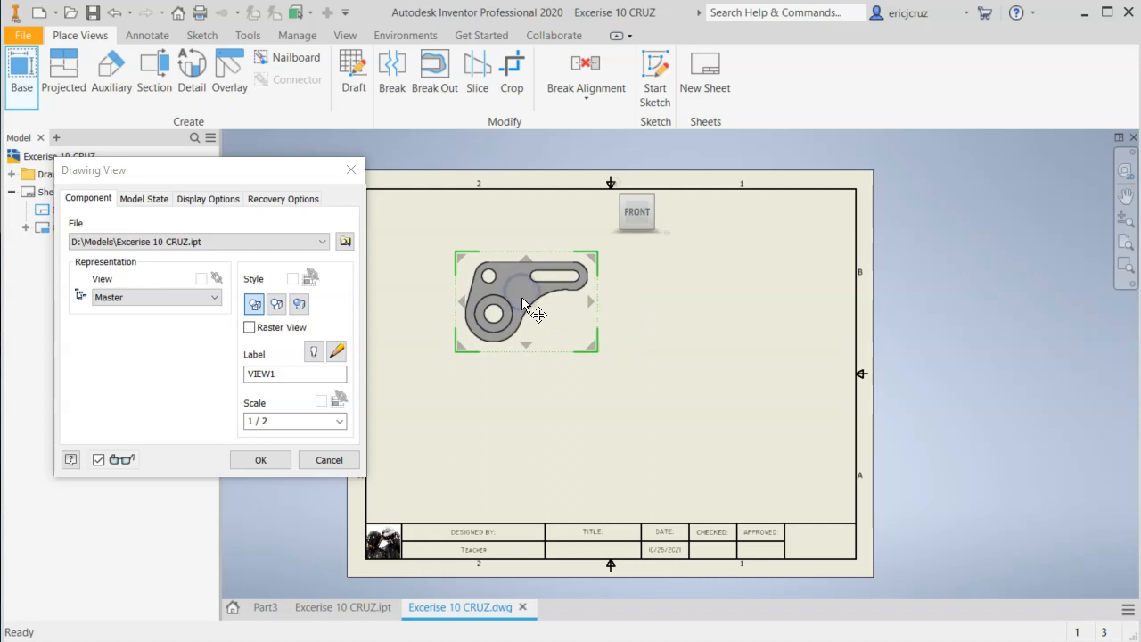
left_click(339, 420)
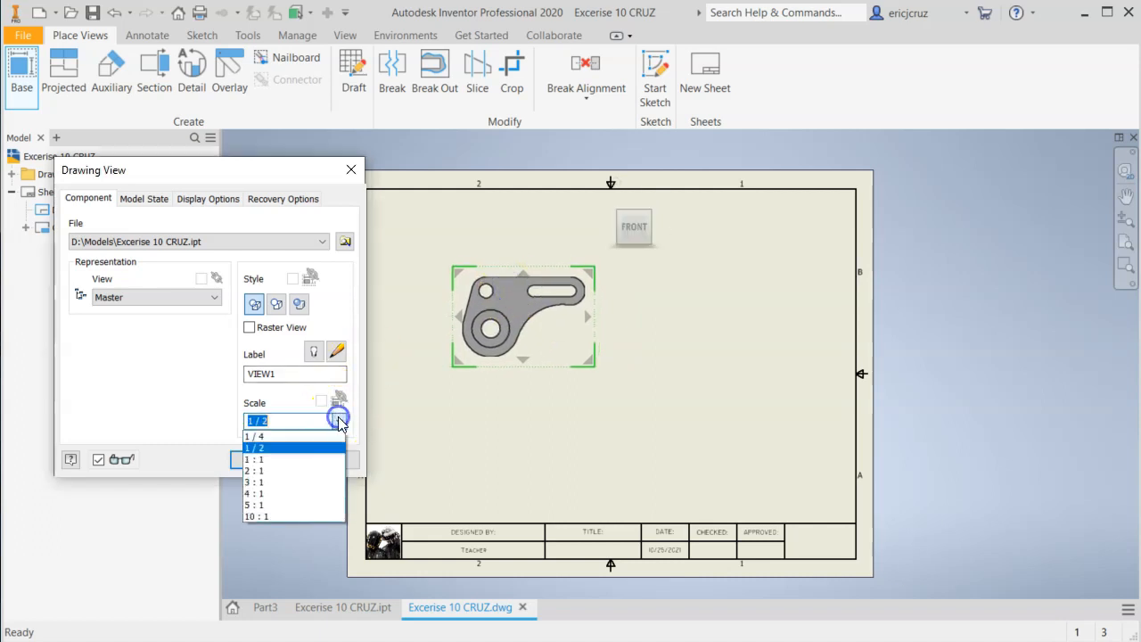
left_click(286, 459)
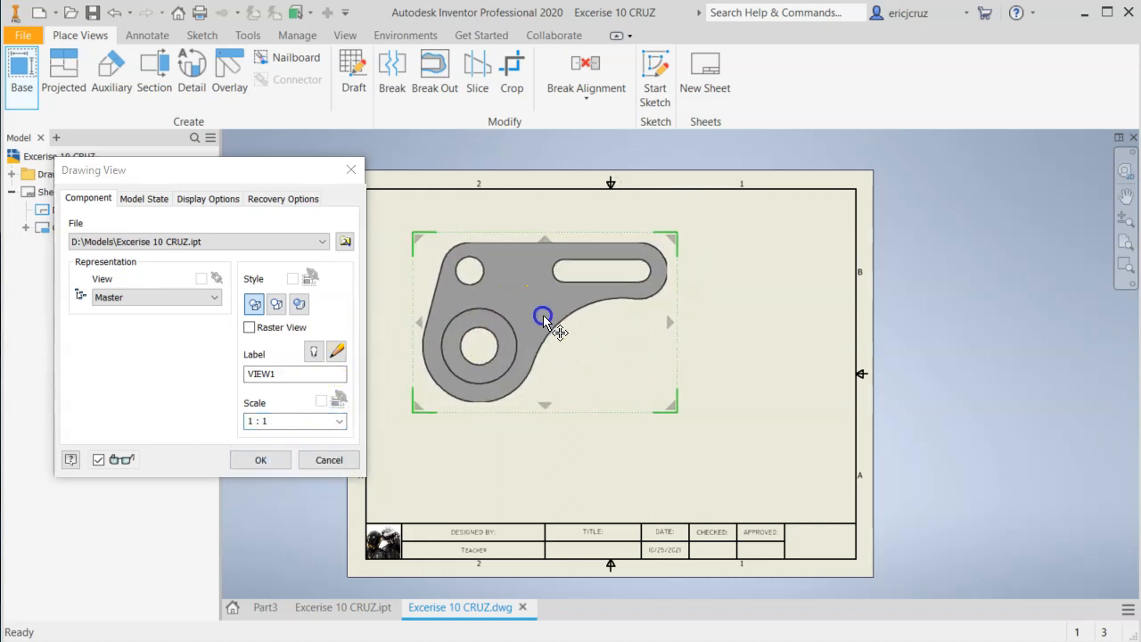
mouse_move(530, 301)
left_mouse_down()
mouse_move(520, 329)
mouse_move(526, 294)
left_mouse_up()
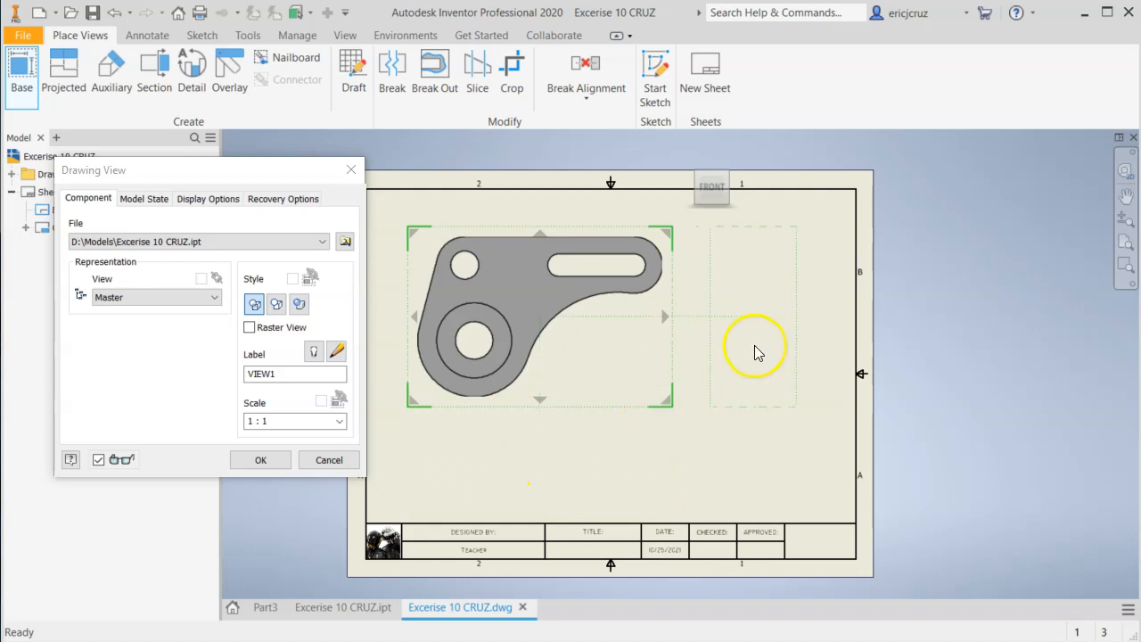
mouse_move(543, 304)
left_mouse_down()
mouse_move(540, 318)
mouse_move(510, 312)
mouse_move(539, 309)
mouse_move(529, 307)
left_mouse_up()
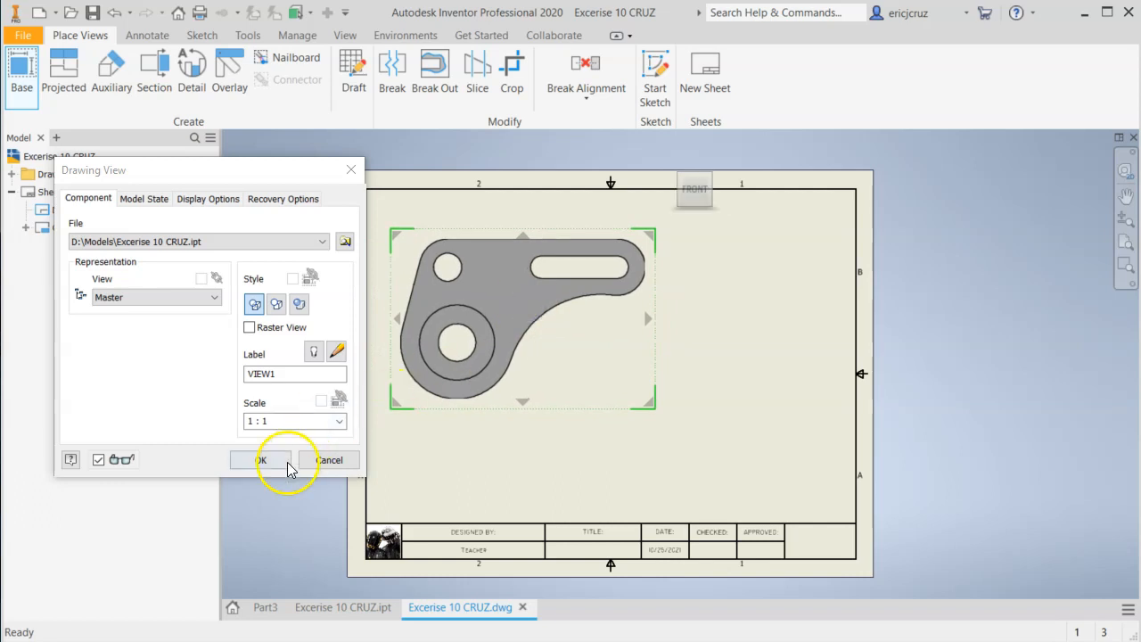
left_click(282, 460)
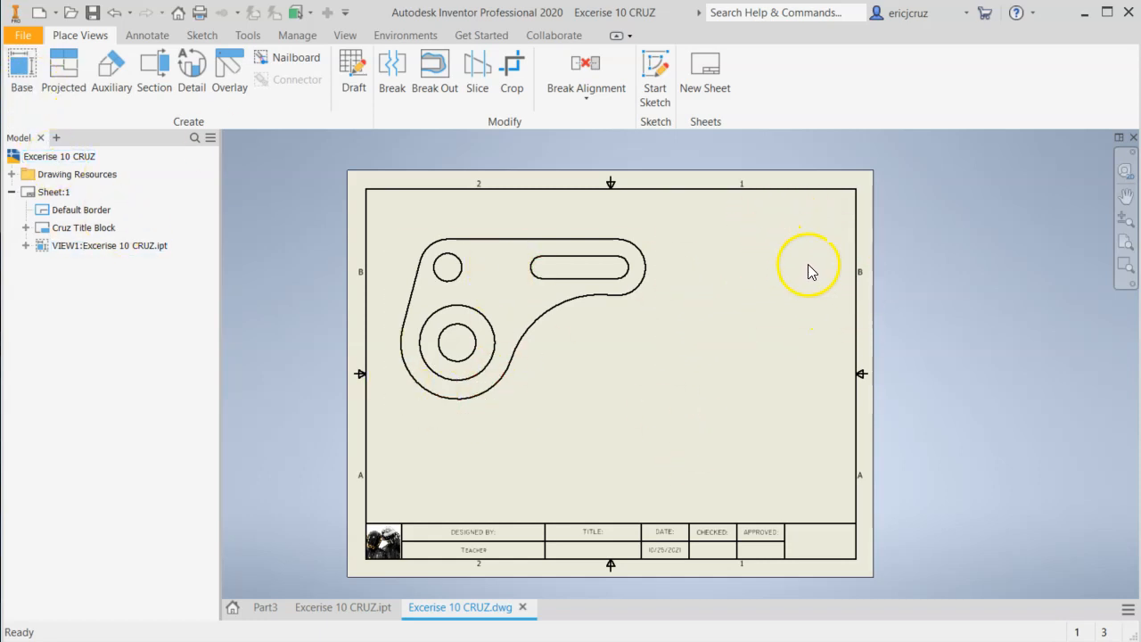
Add a second base view of the same bracket part in isometric home orientation at 1/2 scale in the sheet's upper-right corner.
left_click(21, 76)
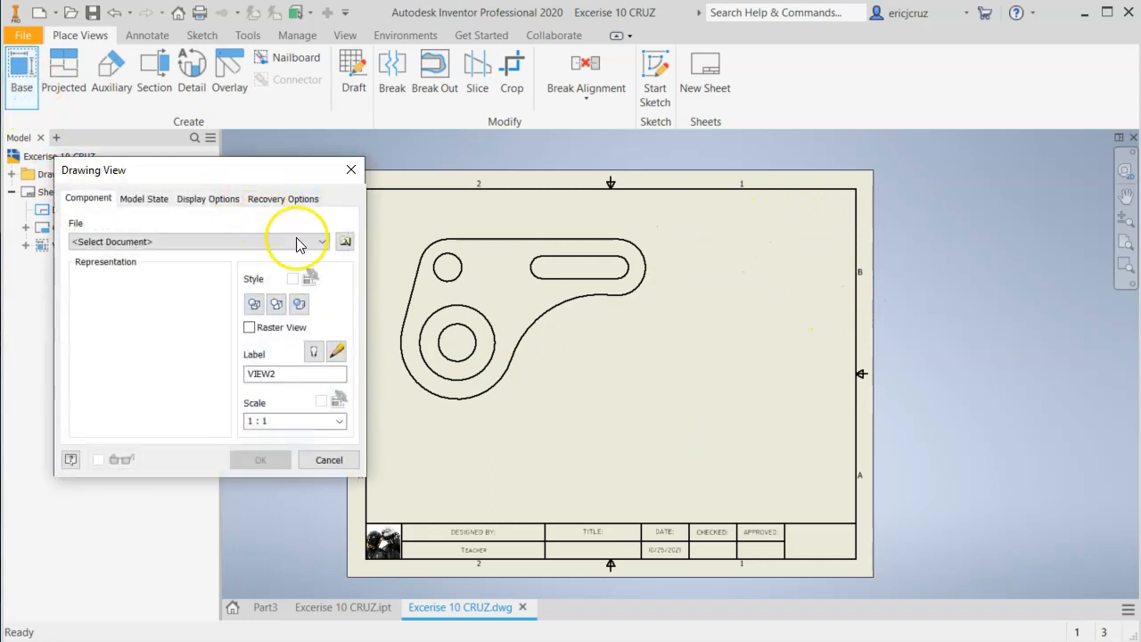
left_click(345, 242)
left_click(398, 141)
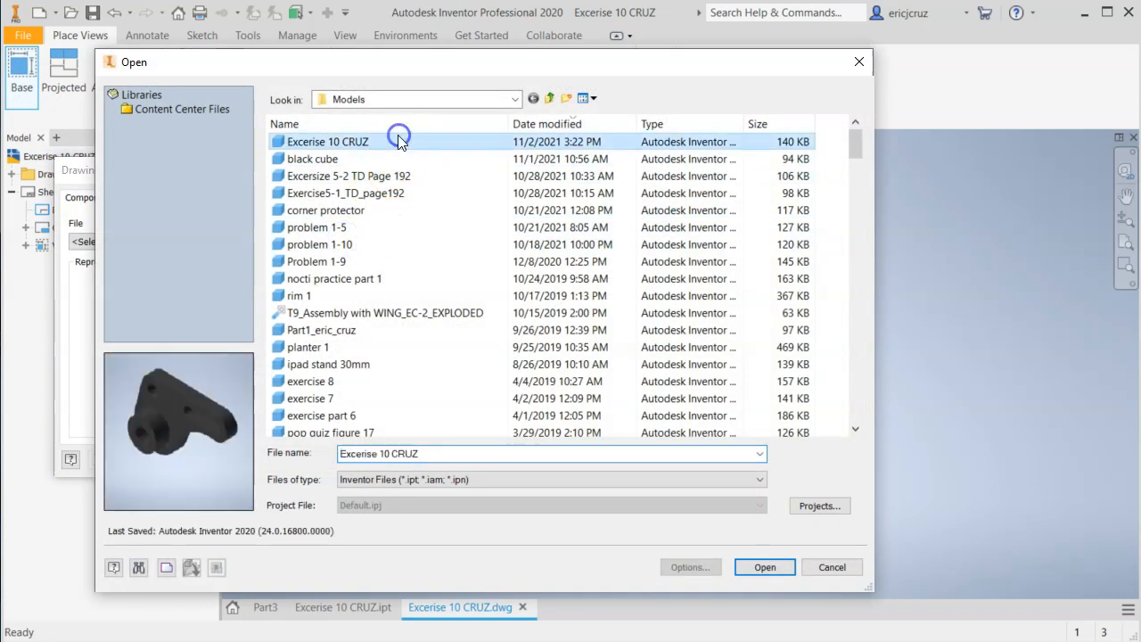
left_click(785, 571)
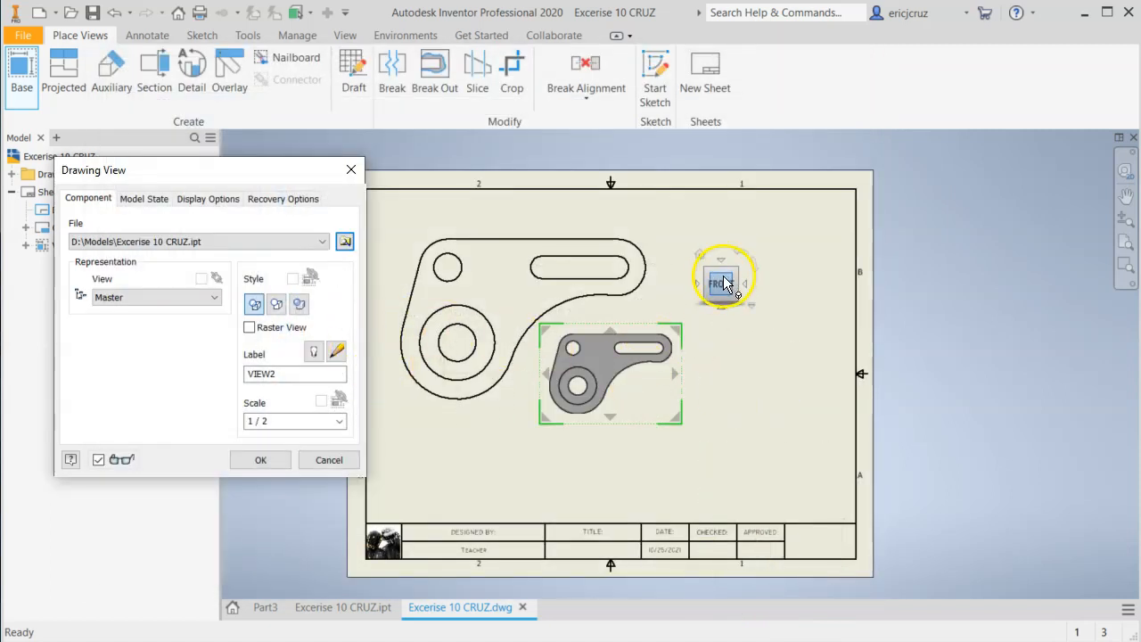
left_click(701, 256)
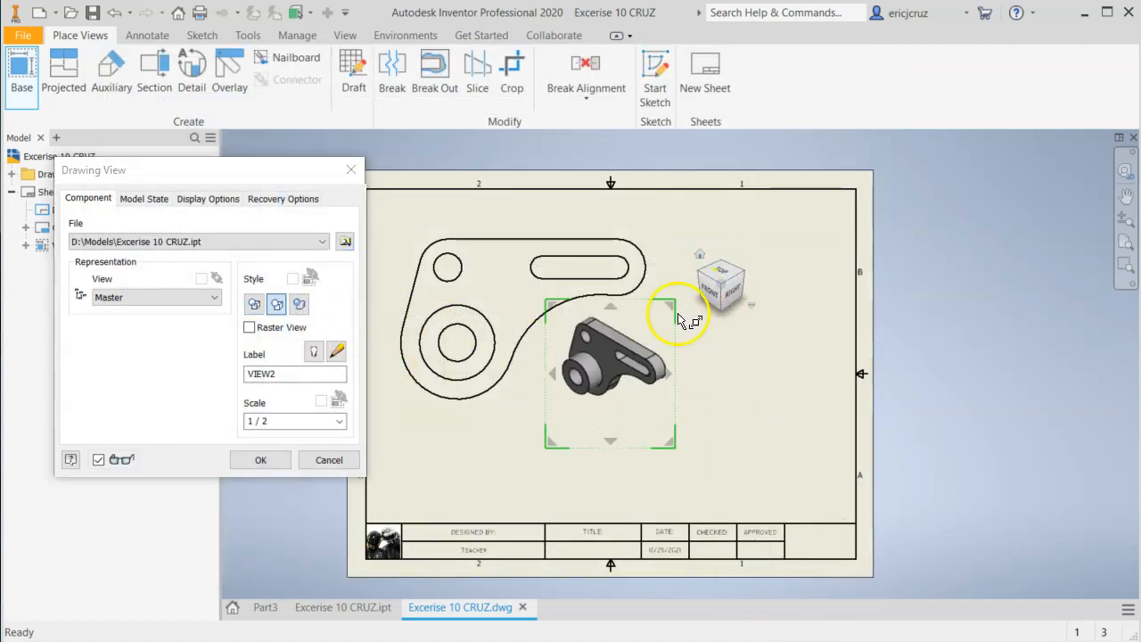
mouse_move(606, 355)
left_mouse_down()
mouse_move(617, 312)
mouse_move(782, 248)
left_mouse_up()
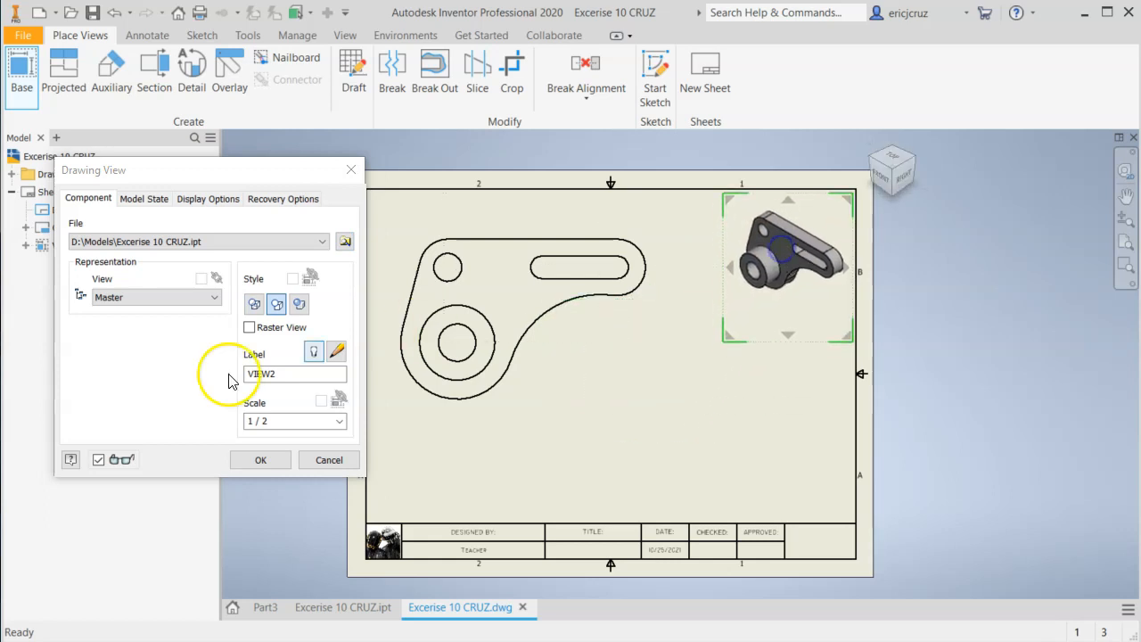
left_click(259, 460)
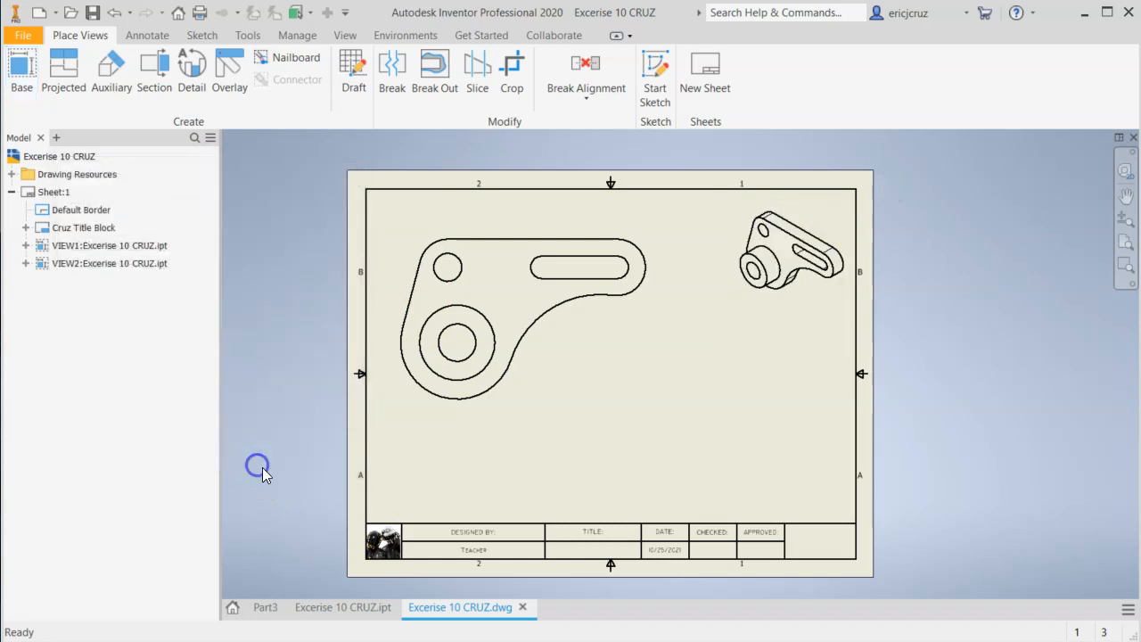
Edit the isometric view and change its display style to shaded.
double_click(801, 306)
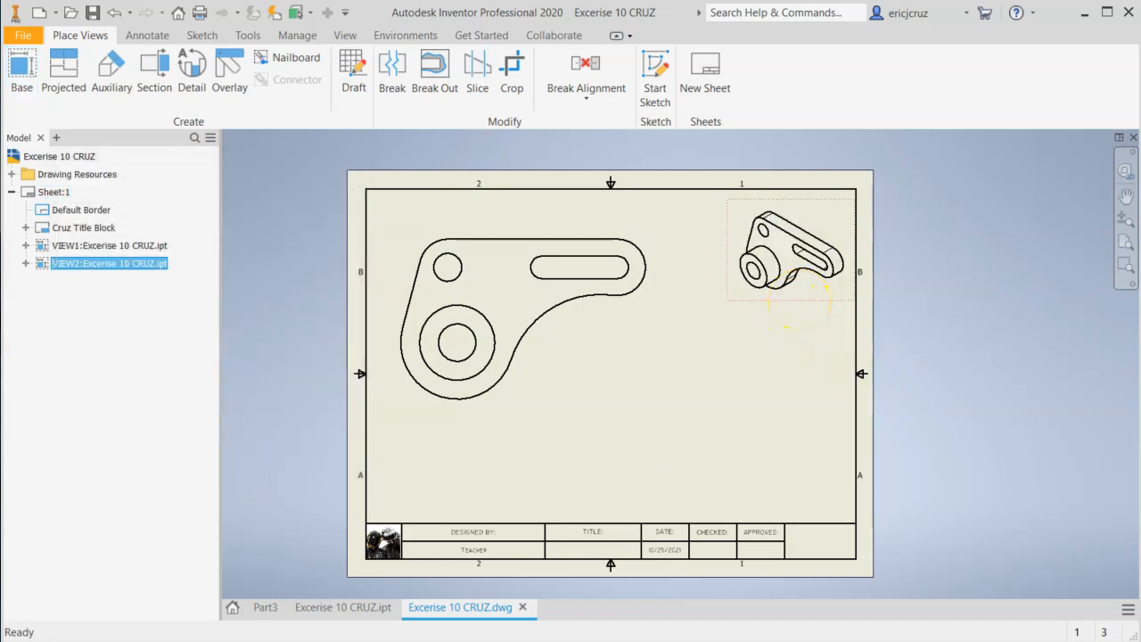
left_click(303, 305)
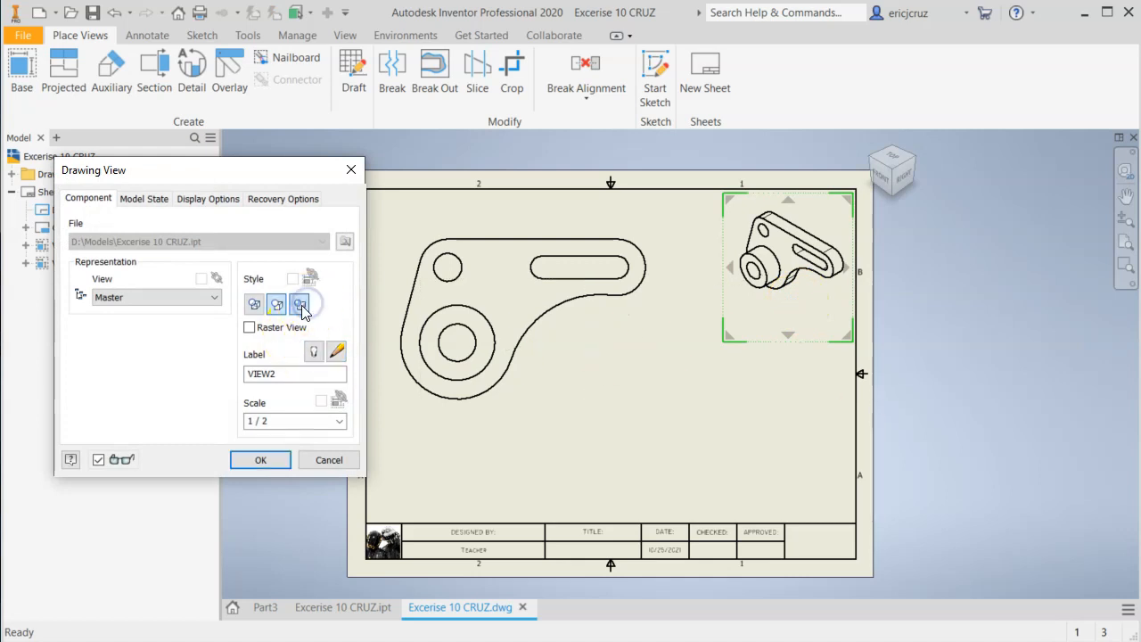
left_click(267, 459)
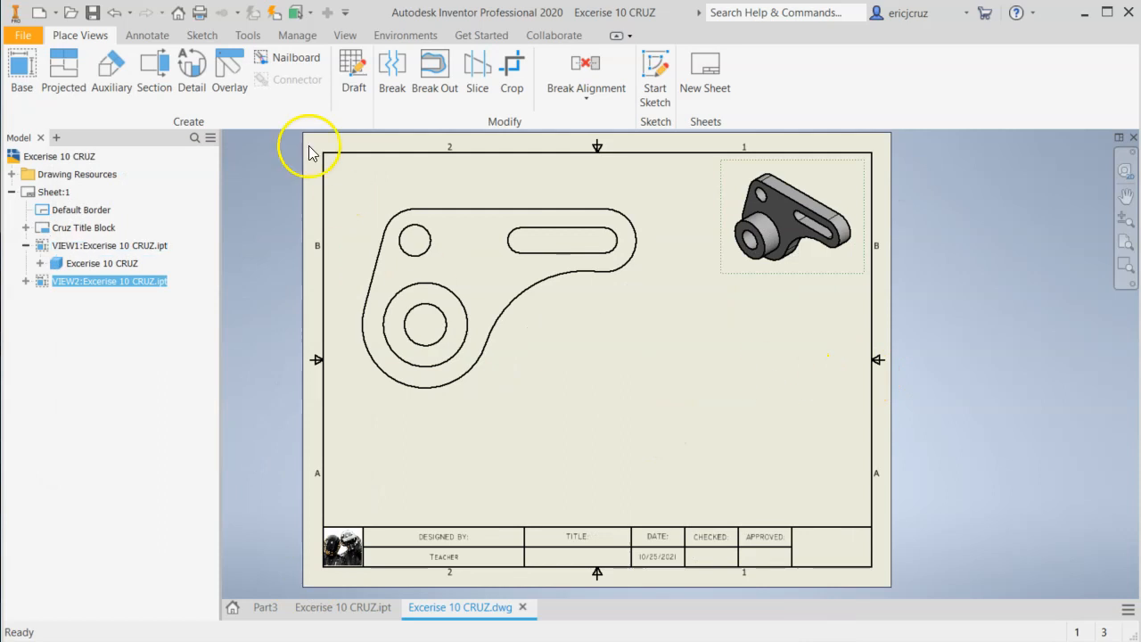
Change the drawing's active standard to Default Standard (ANSI-mm) in the document settings.
left_click(286, 37)
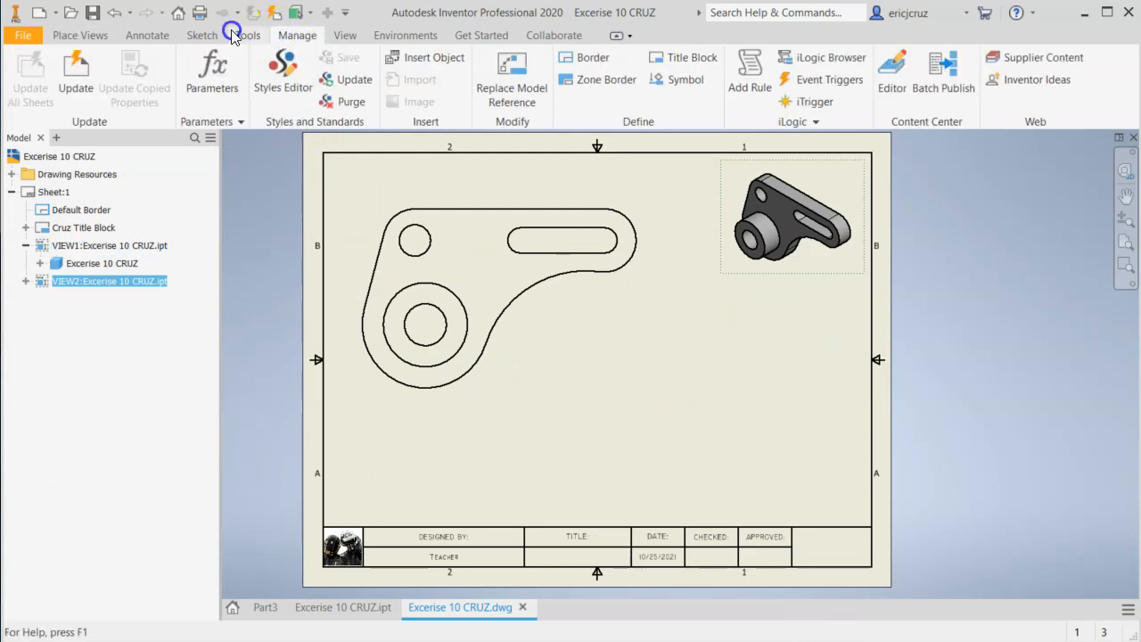
left_click(245, 35)
left_click(204, 78)
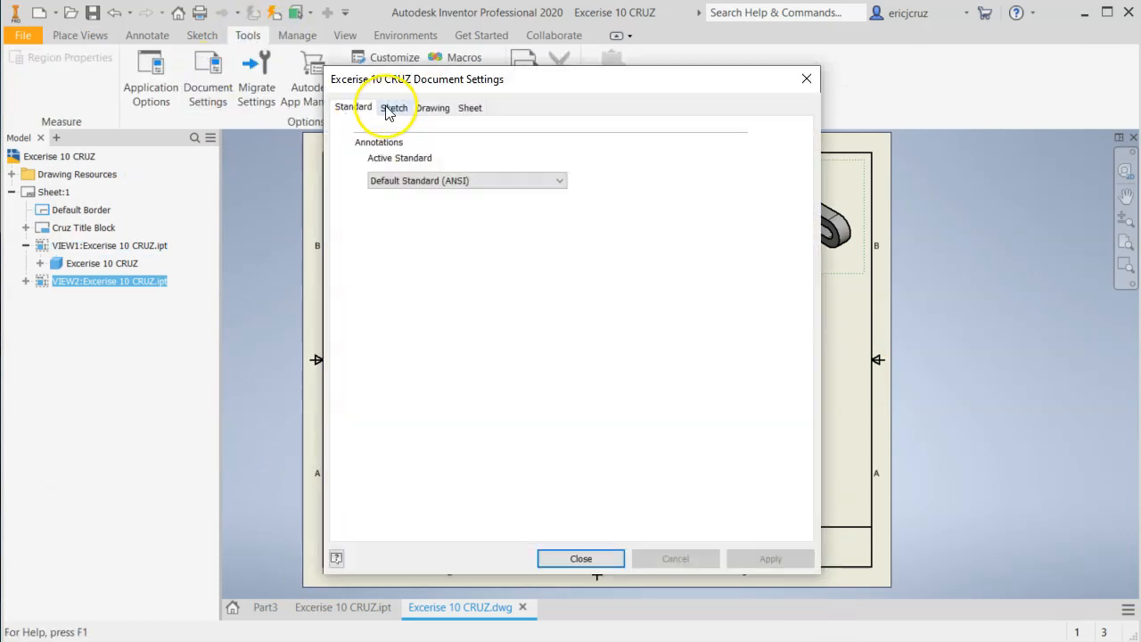
left_click(410, 181)
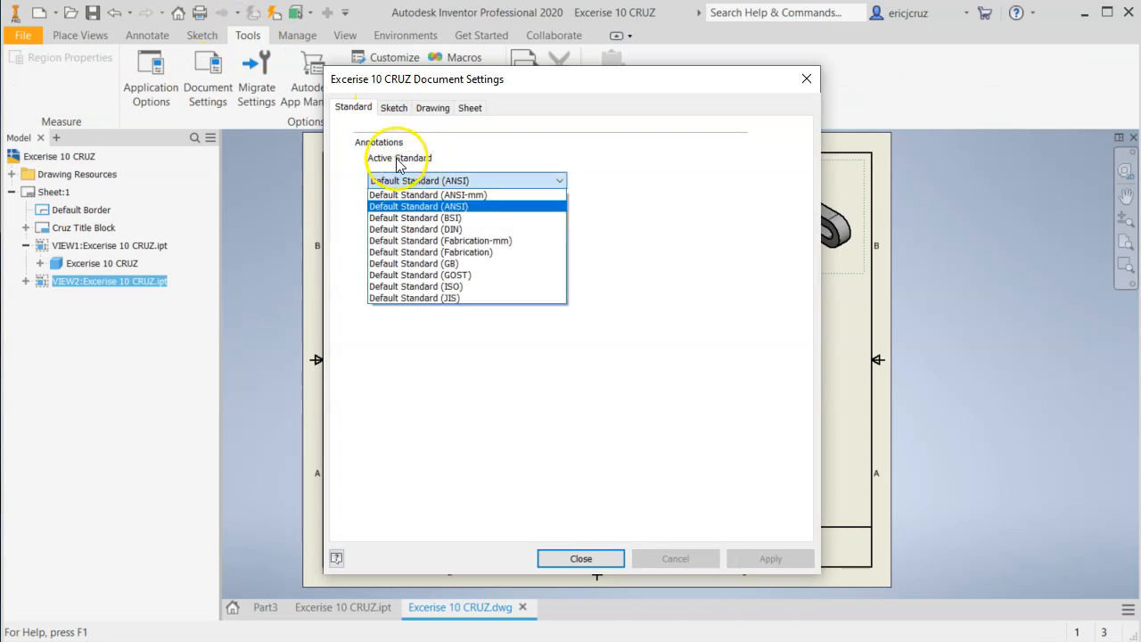
left_click(441, 195)
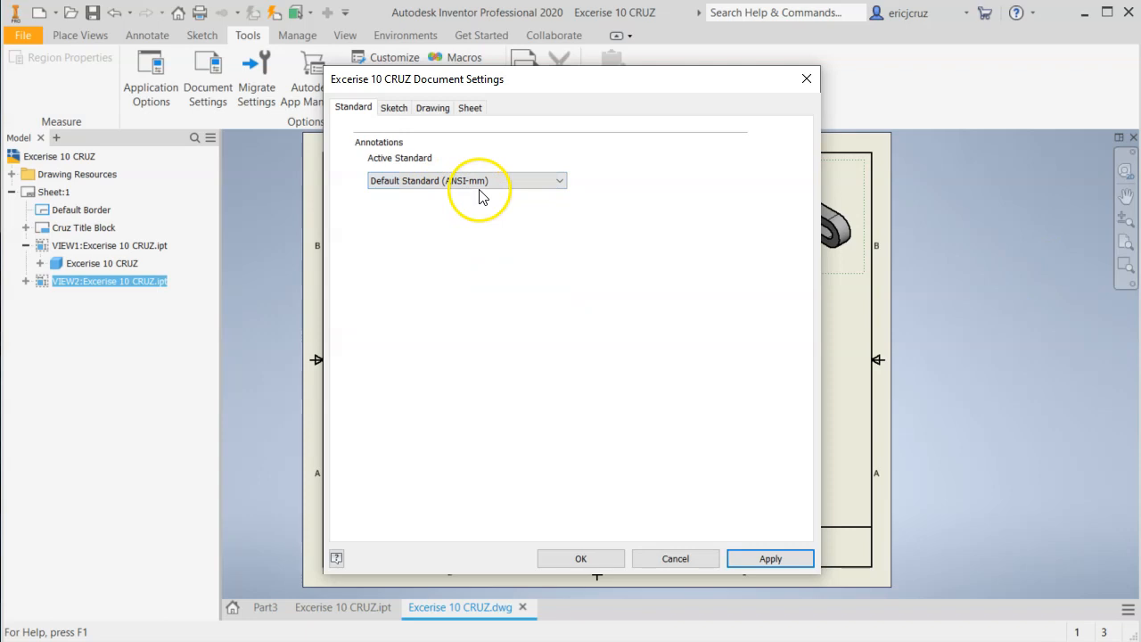
left_click(765, 560)
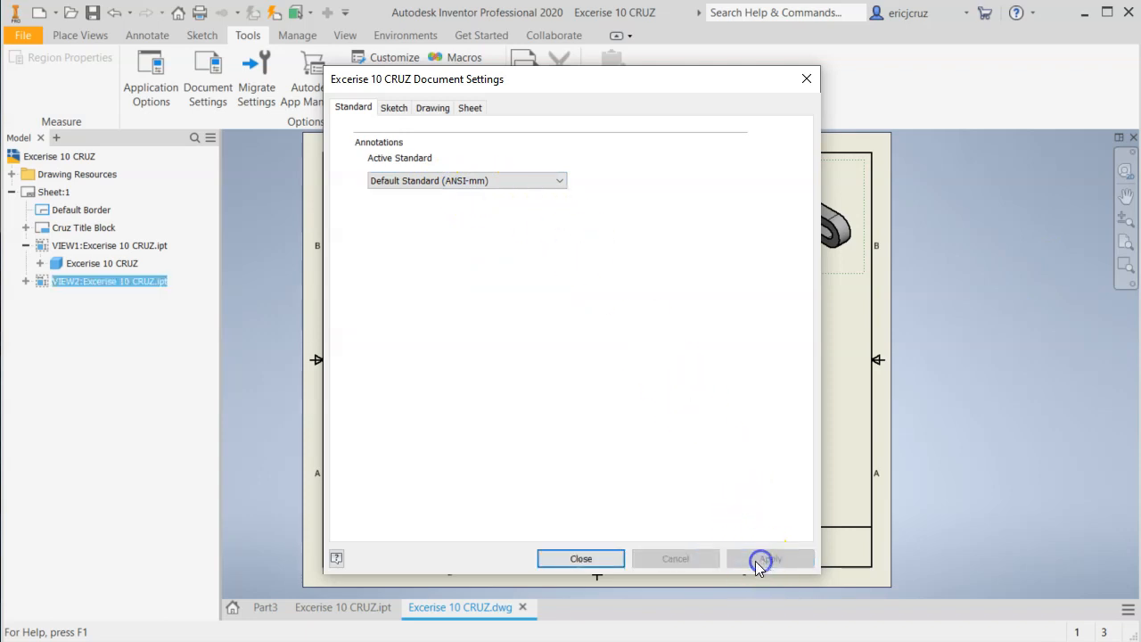
left_click(581, 560)
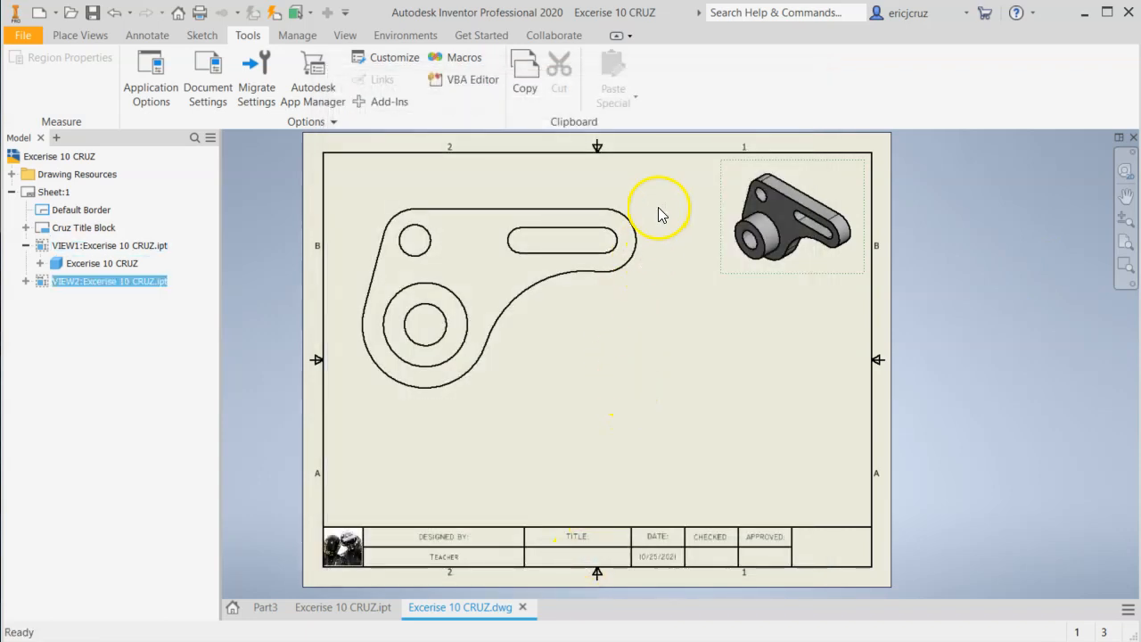
Reposition the front view slightly up and to the right, and move the isometric view closer to the sheet's upper-right corner.
left_click(91, 37)
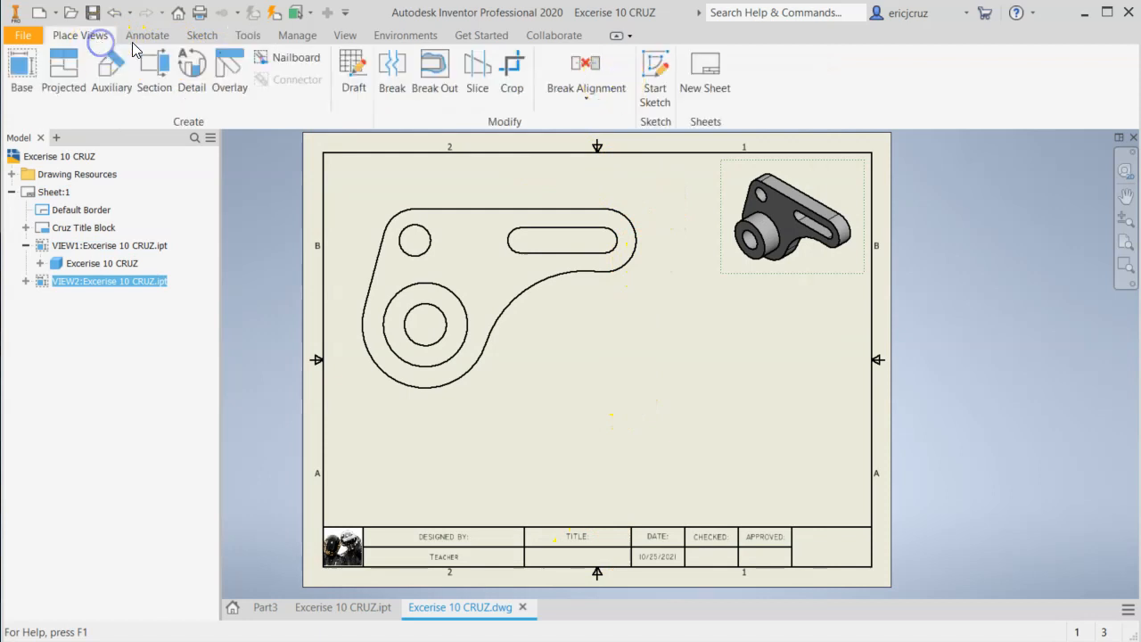
left_click(159, 41)
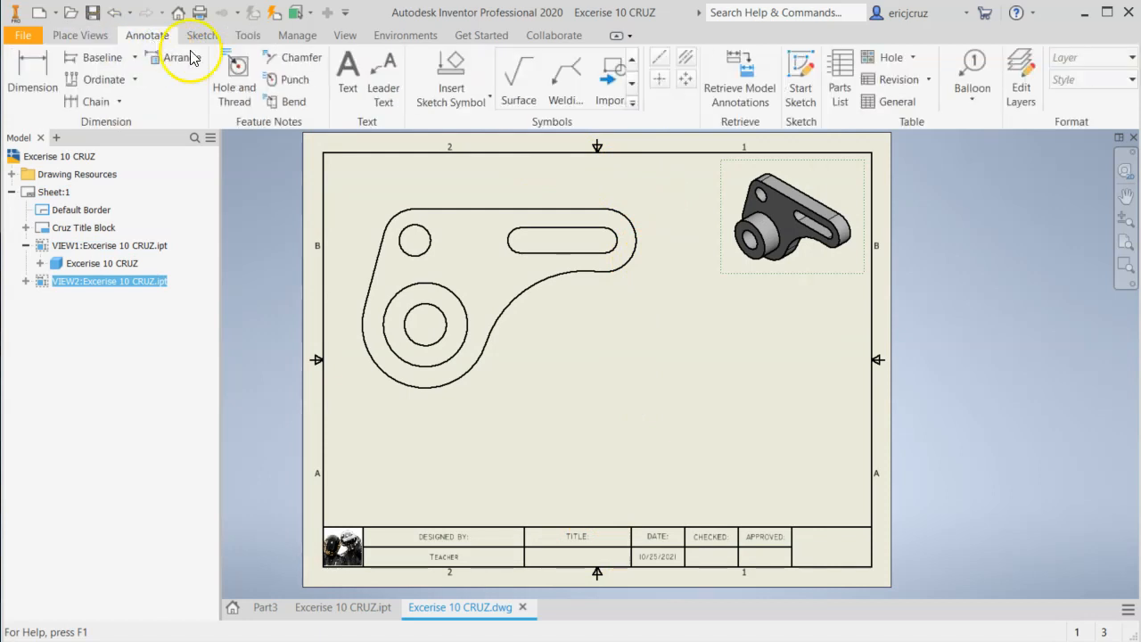
left_click_drag(551, 404, 611, 388)
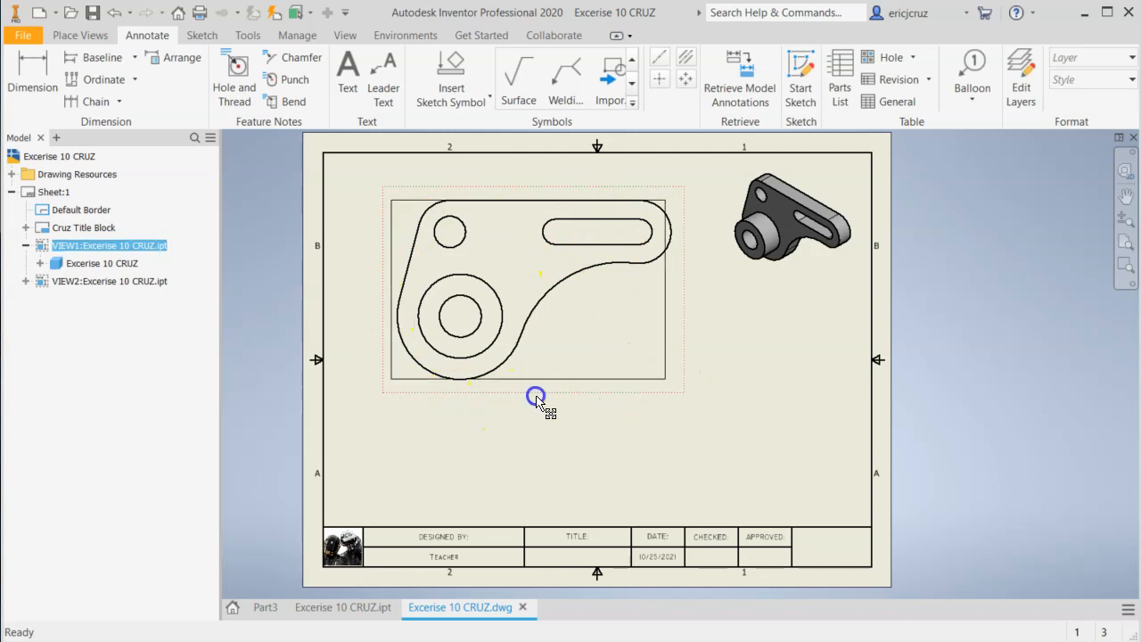
left_click_drag(537, 392, 530, 398)
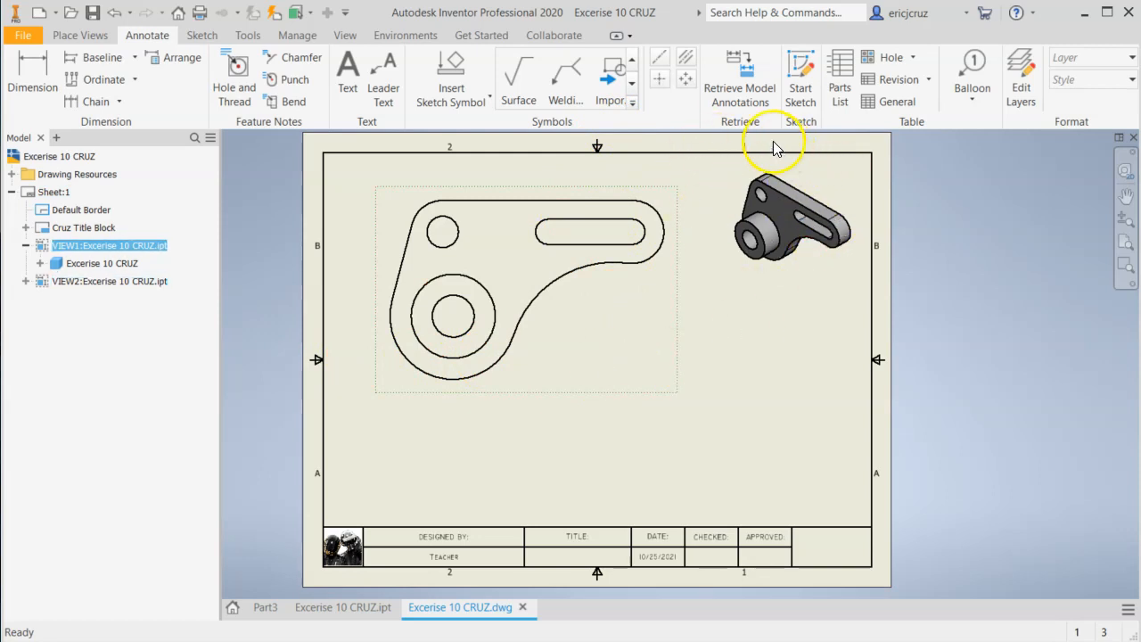
left_click(844, 271)
mouse_move(845, 272)
left_mouse_down()
mouse_move(843, 259)
mouse_move(827, 267)
left_mouse_up()
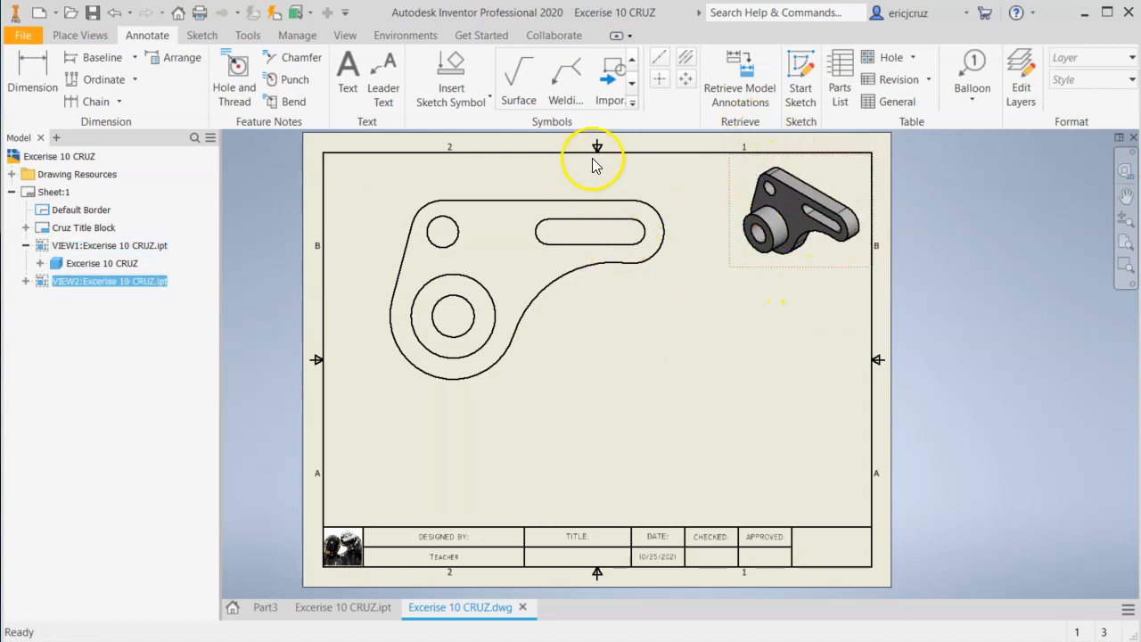
left_click_drag(573, 193, 568, 190)
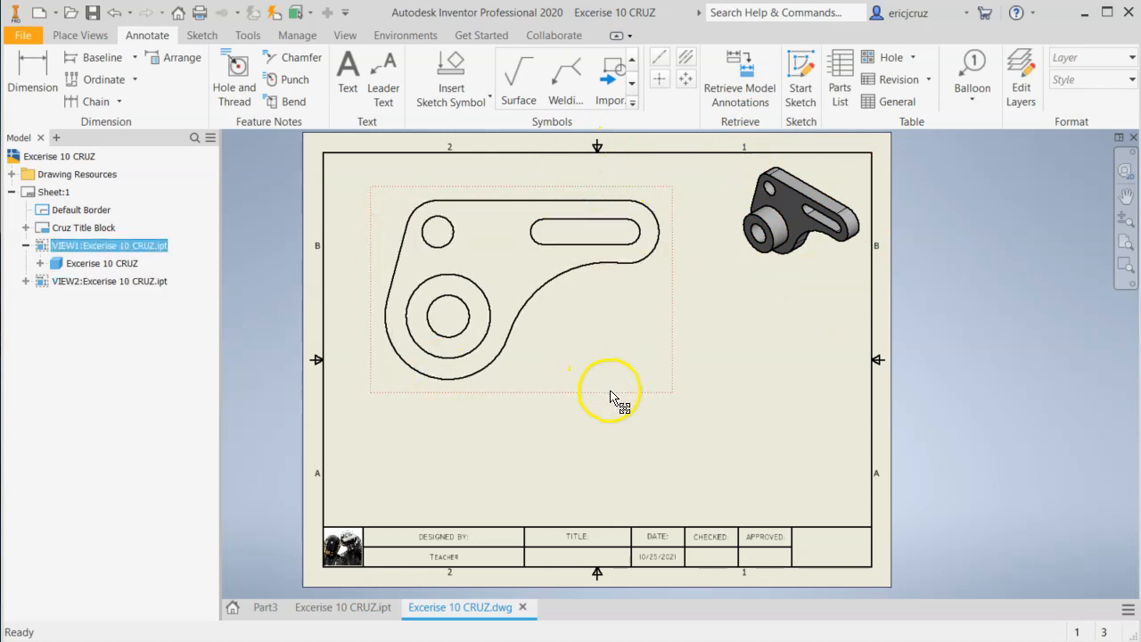
left_click_drag(610, 391, 614, 385)
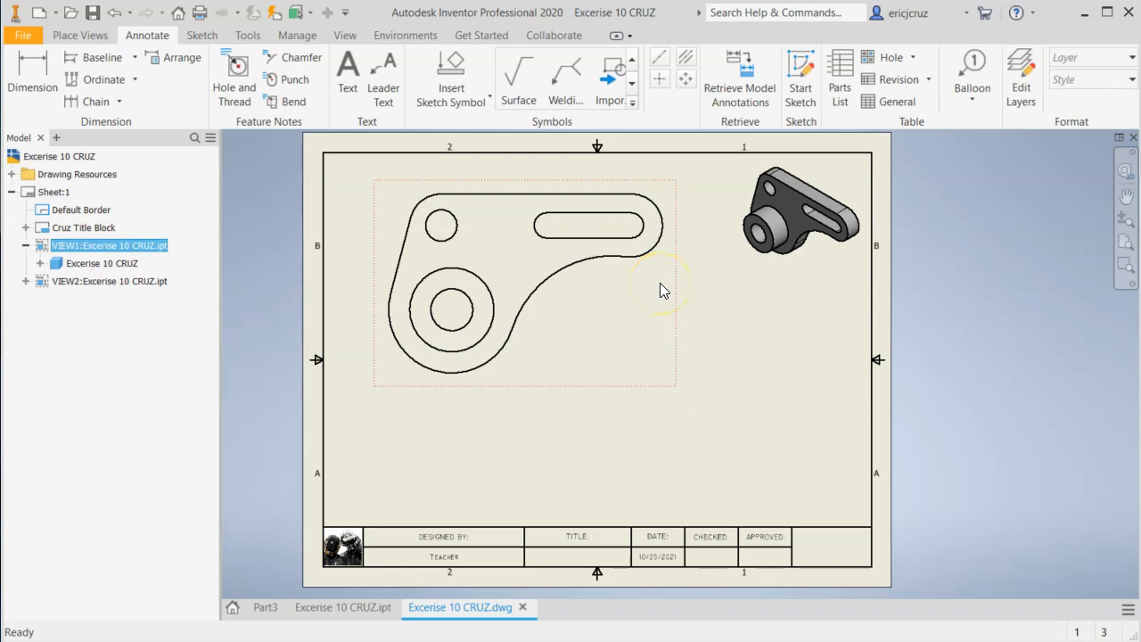
Try a center mark on the inner bore circle of the front view and undo it.
scroll(537, 204, "up", 3)
scroll(540, 213, "down", 1)
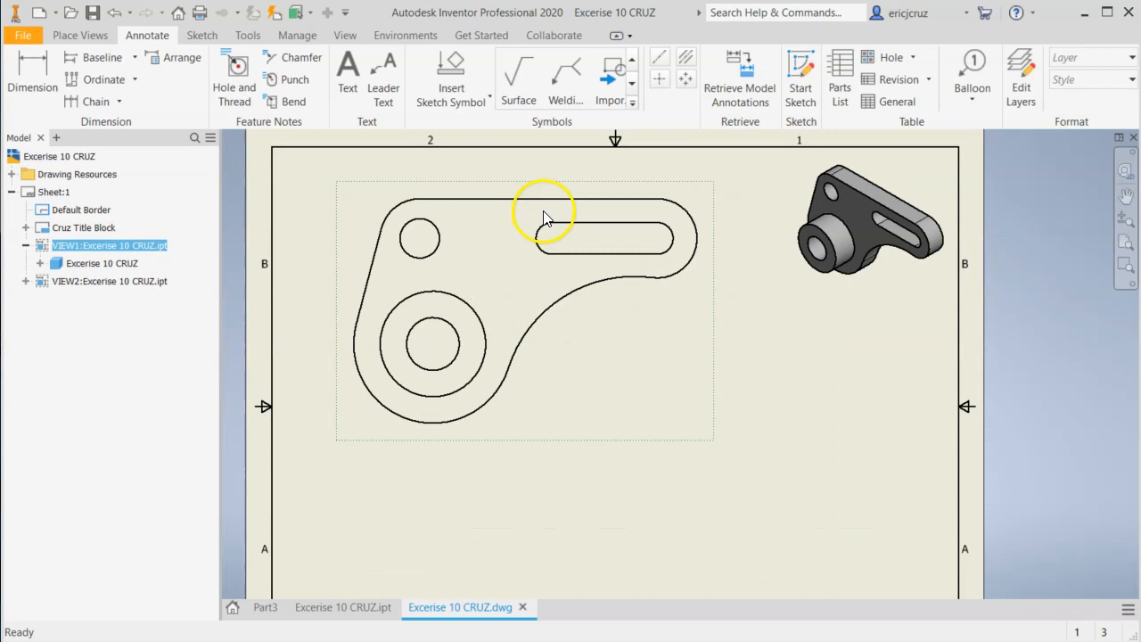
middle_click_drag(547, 218, 552, 242)
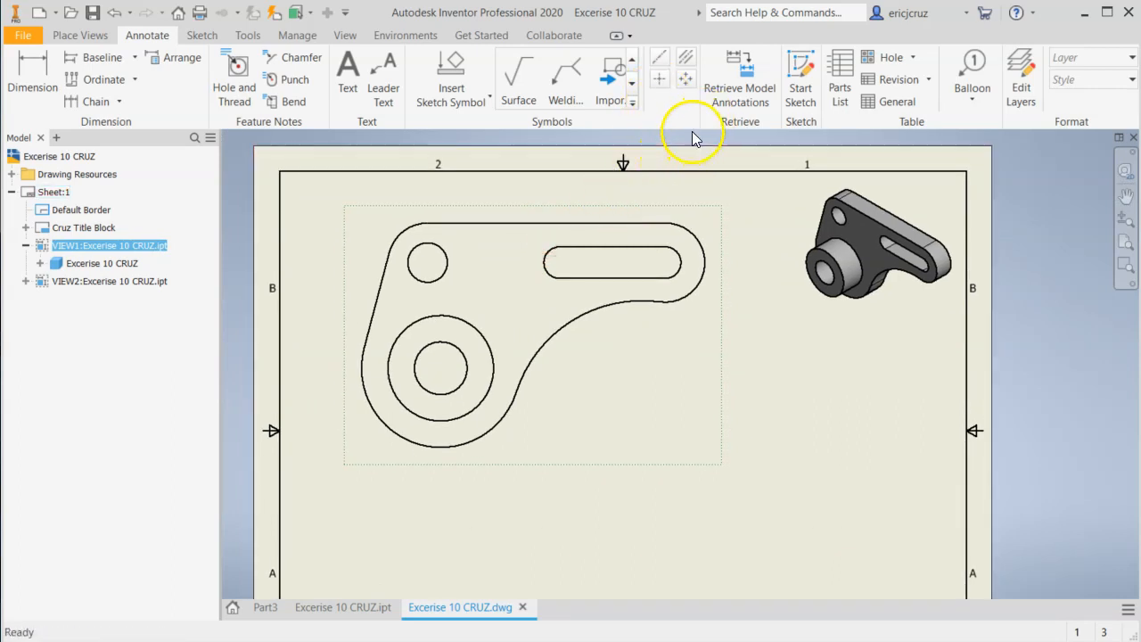
left_click(659, 82)
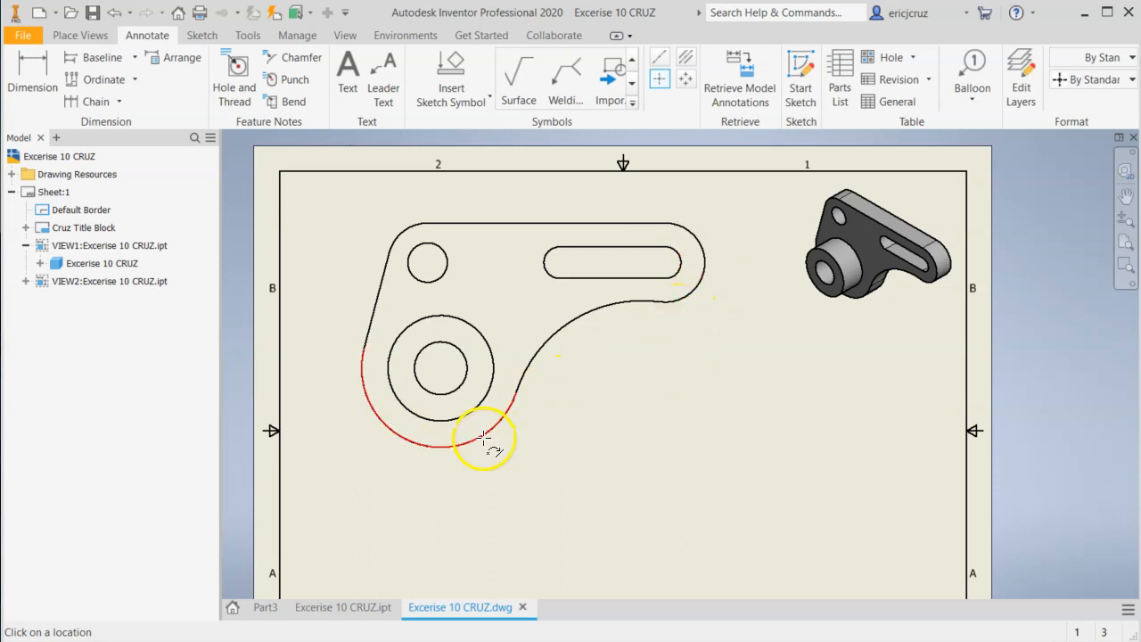
left_click(468, 363)
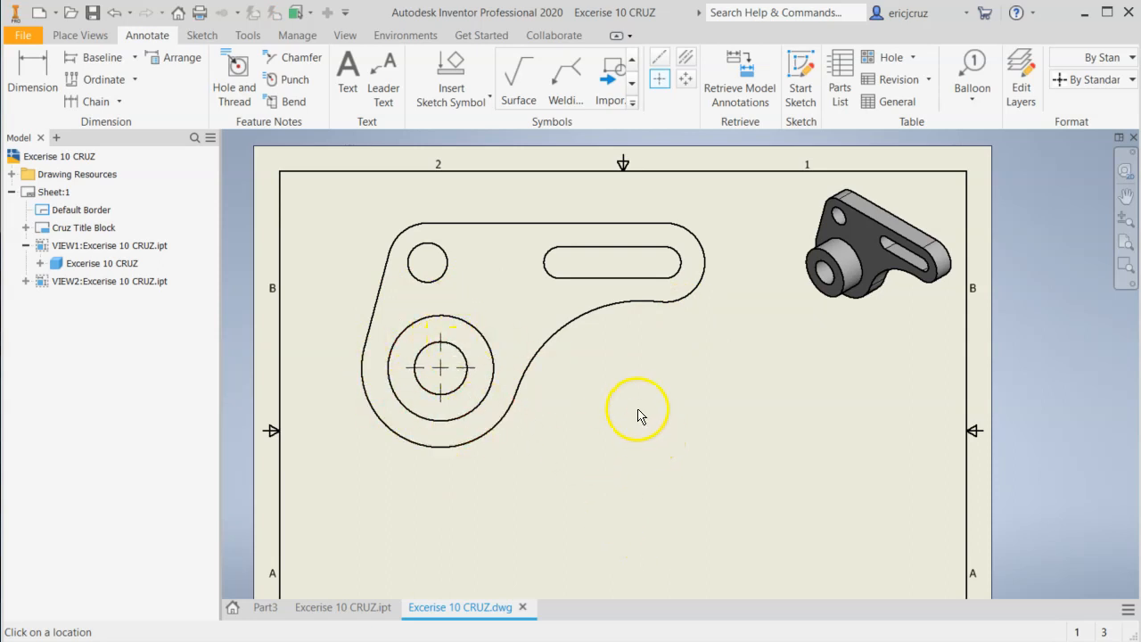
key("ctrl+z")
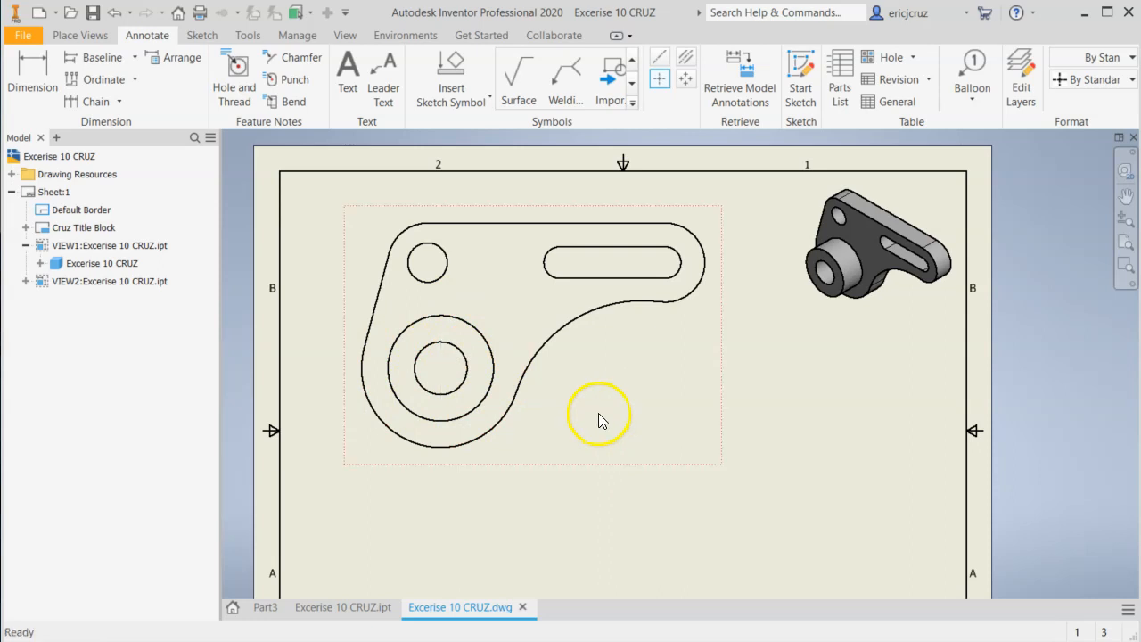
Add center marks to the large lower outer arc and the boss's outer circle in the front view.
left_click(661, 83)
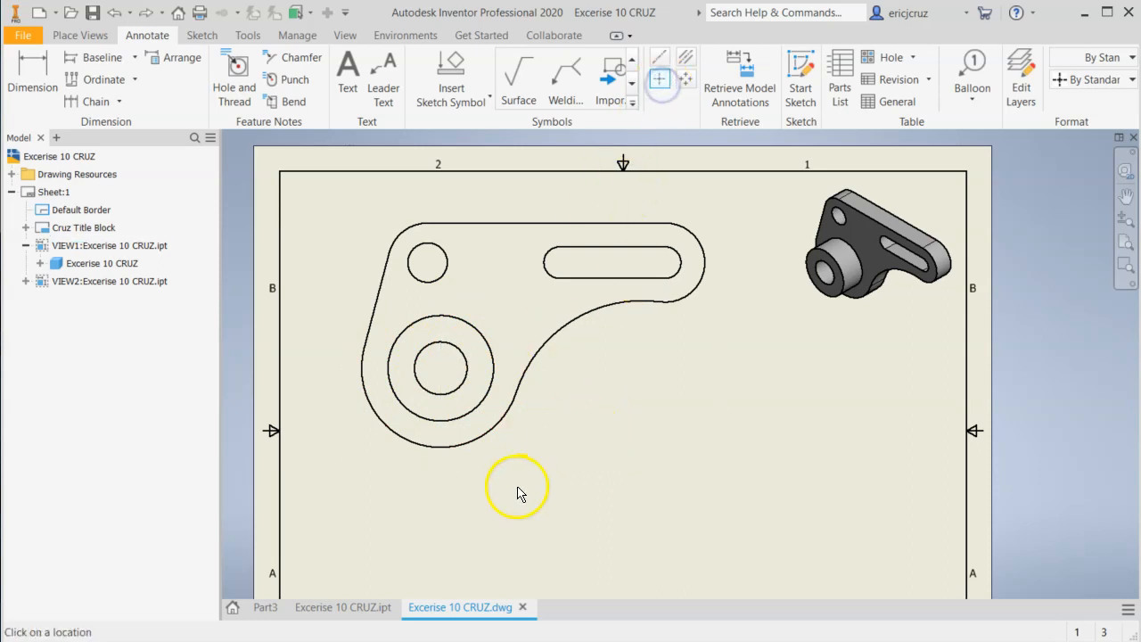
left_click(481, 444)
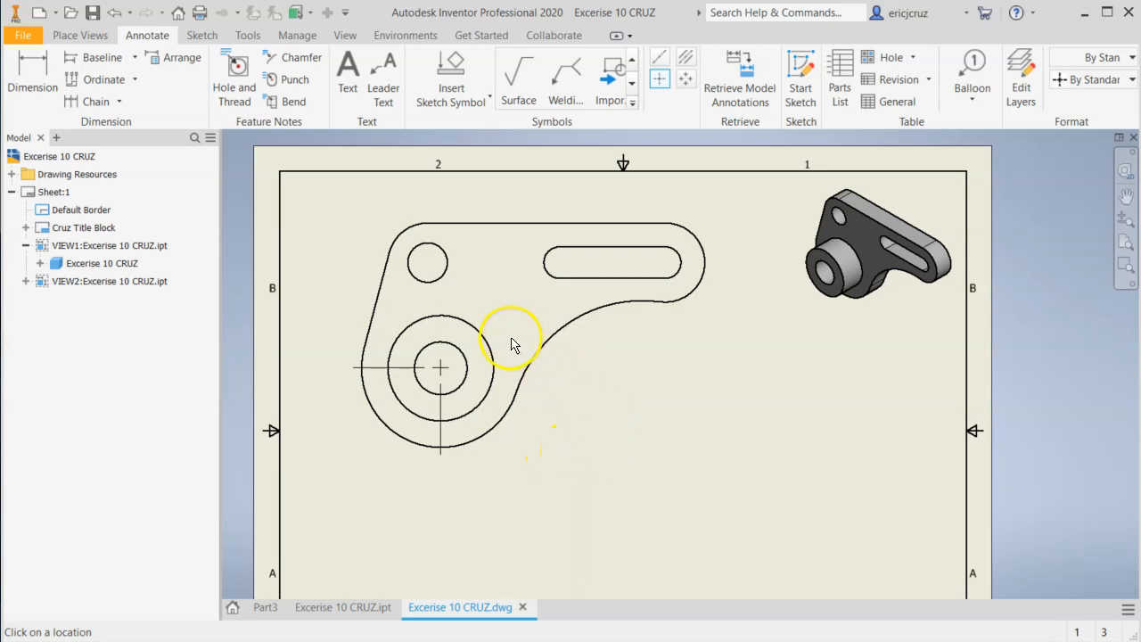
left_click(482, 330)
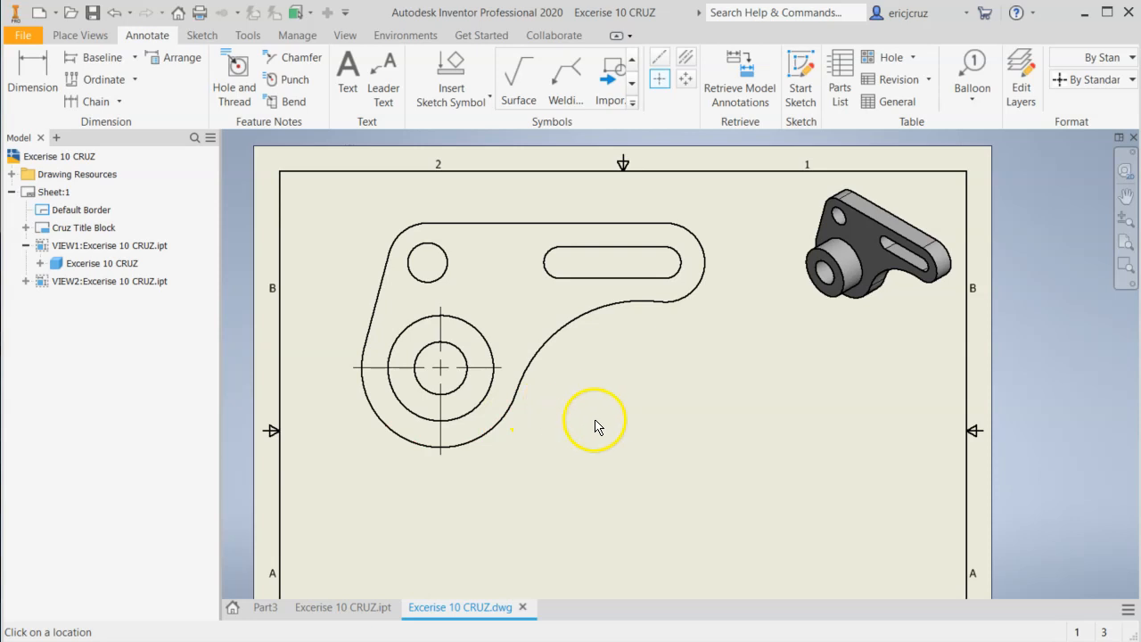
Add center marks to the small upper hole, the arm's rounded outer end and the slot's left end arc.
scroll(629, 401, "down", 5)
scroll(629, 399, "up", 4)
middle_click_drag(626, 390, 627, 423)
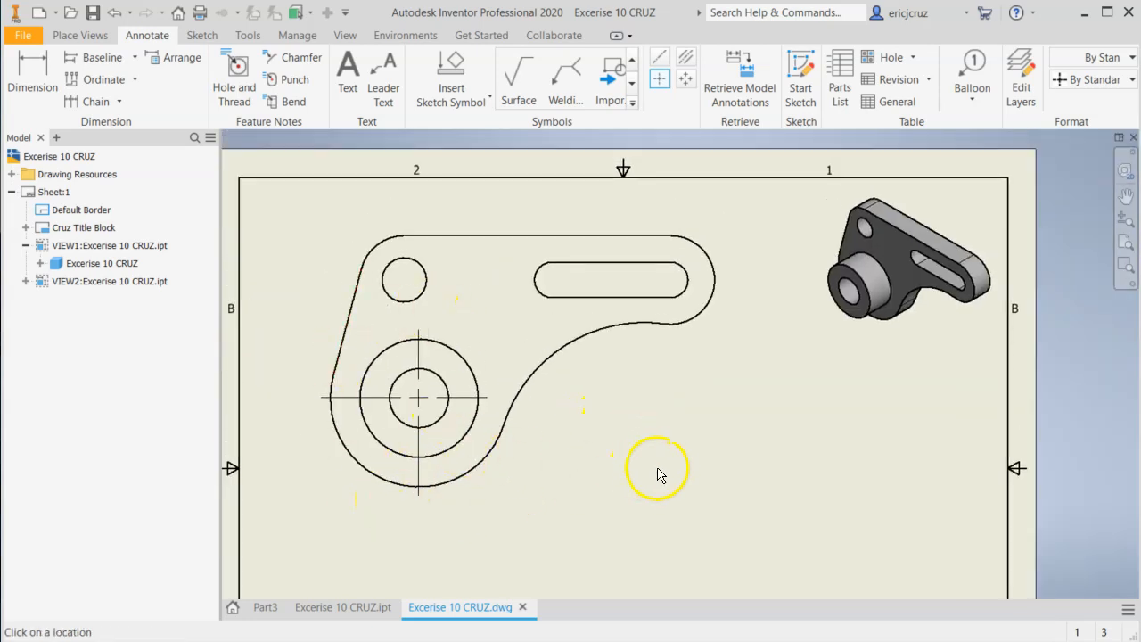
left_click(388, 264)
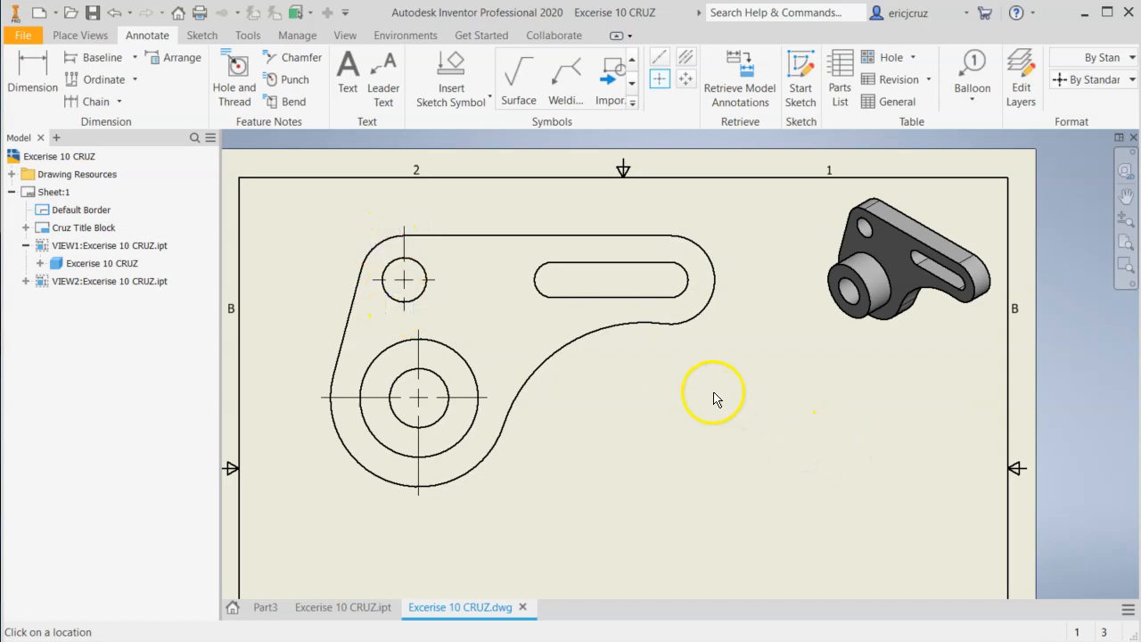
left_click(702, 249)
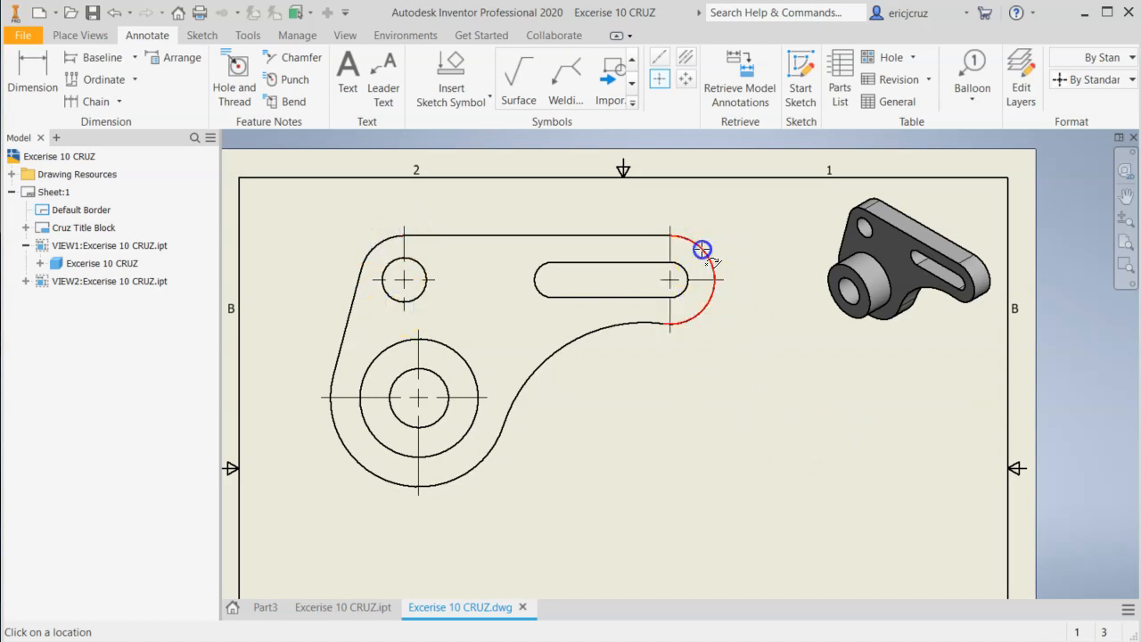
left_click(535, 279)
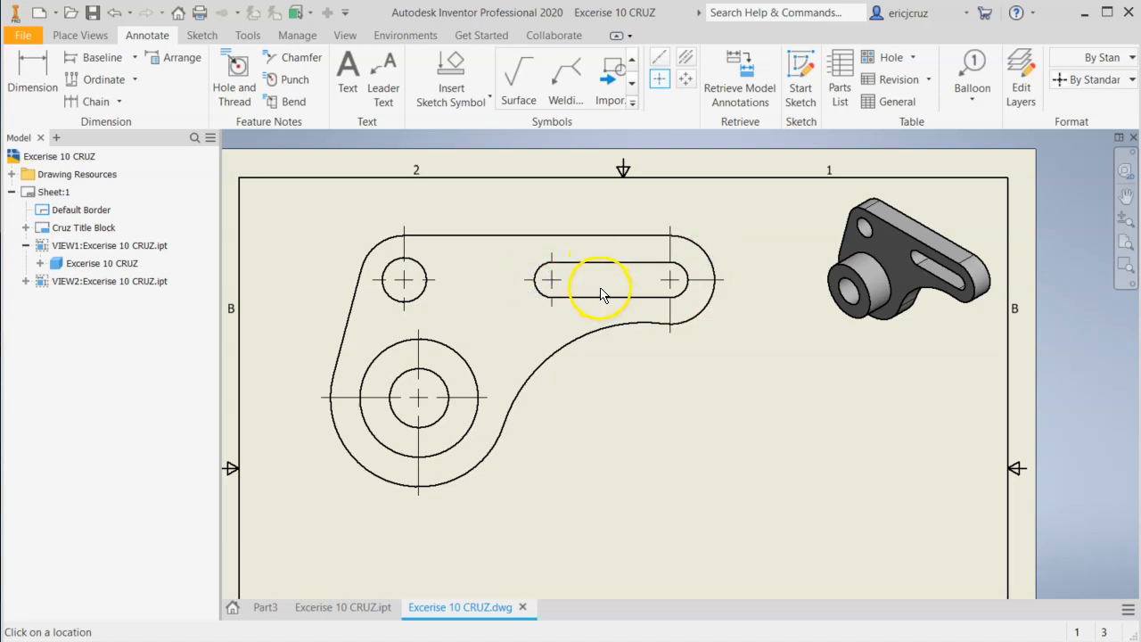
Examine the center marks at the slot and holes of the front view up close, and leave the center mark command.
scroll(601, 289, "up", 3)
scroll(600, 289, "down", 3)
mouse_move(600, 289)
middle_mouse_down()
mouse_move(607, 304)
mouse_move(699, 312)
mouse_move(675, 322)
middle_mouse_up()
scroll(602, 297, "up", 3)
scroll(690, 325, "down", 3)
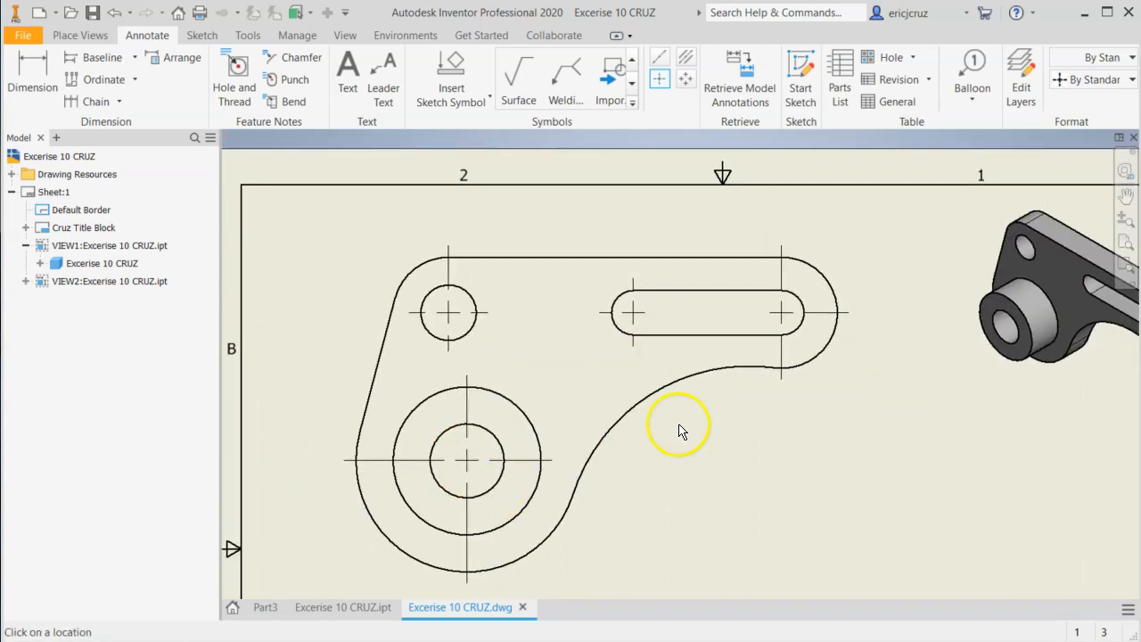
scroll(704, 354, "up", 3)
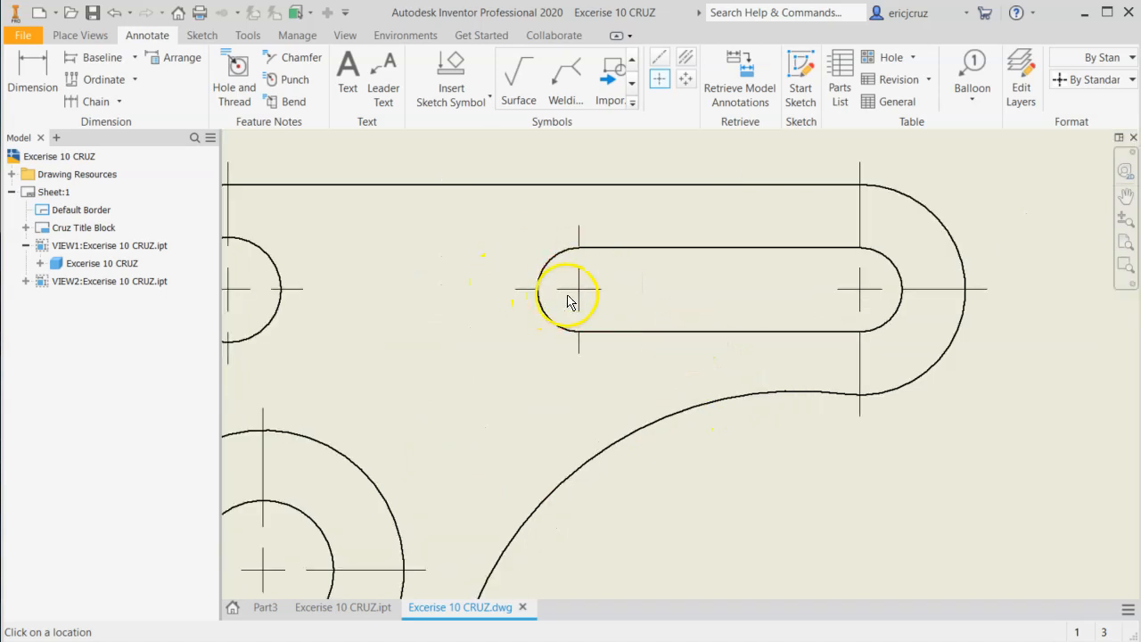
scroll(499, 321, "down", 2)
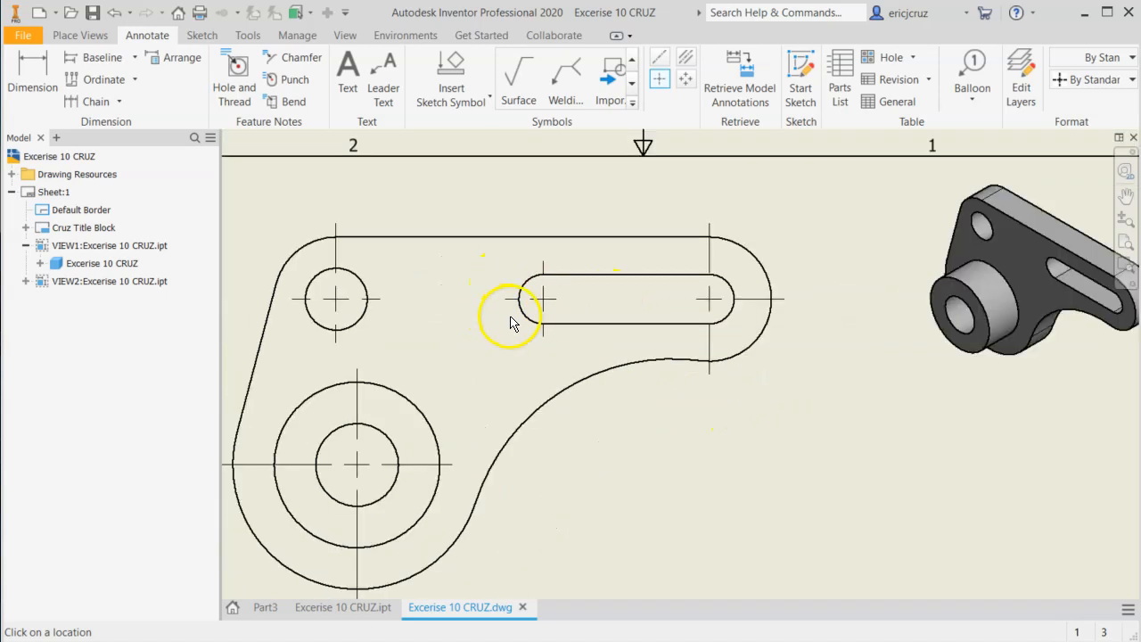
left_click(759, 373)
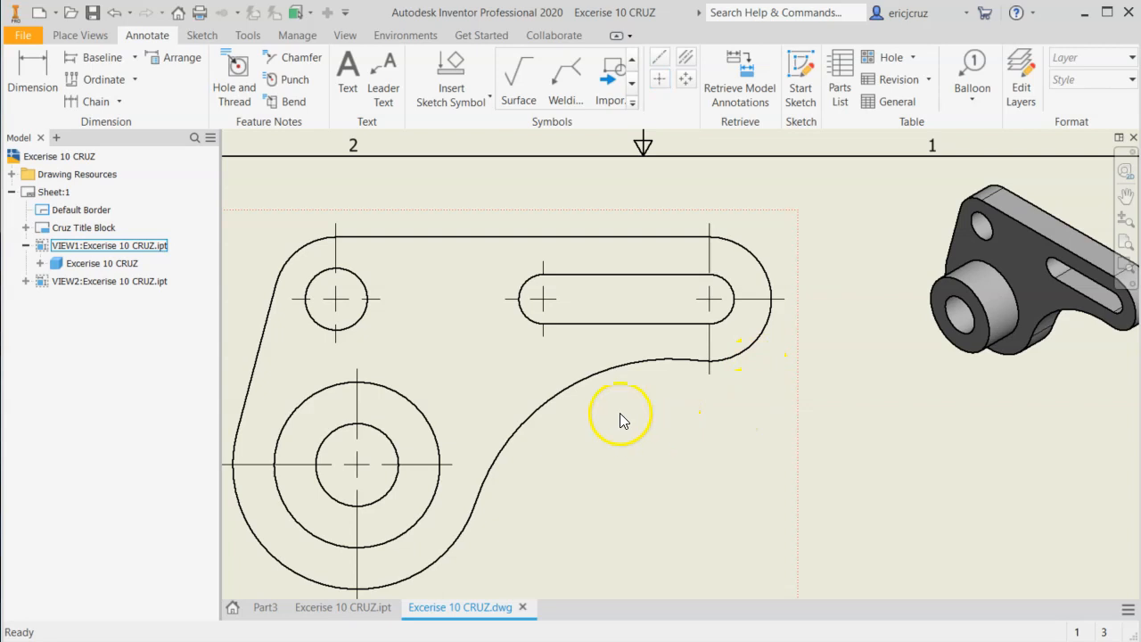
Edit the center mark style from the slot's left mark, setting Mark to 2 mm and Gap to 1.5 mm.
left_click(545, 300)
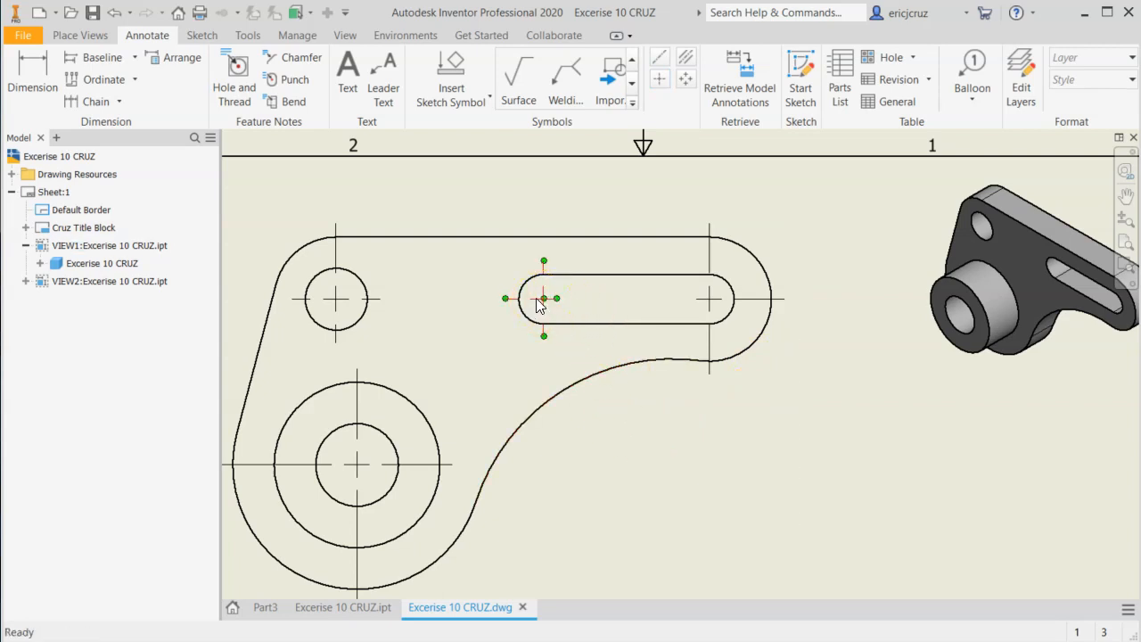
right_click(536, 298)
left_click(575, 396)
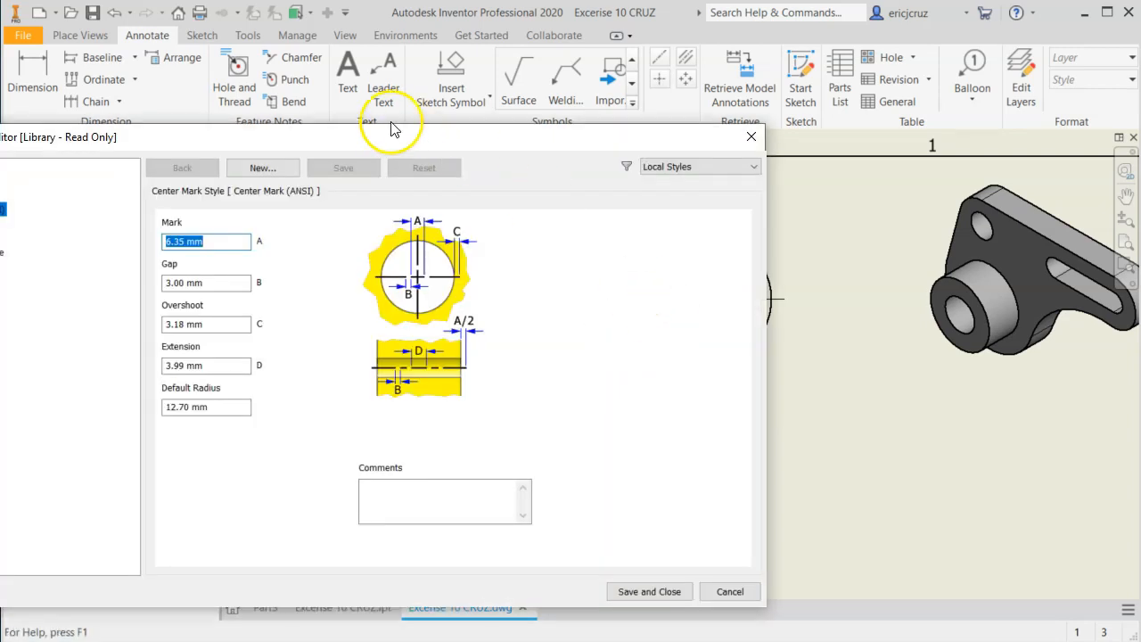
left_click_drag(396, 127, 555, 104)
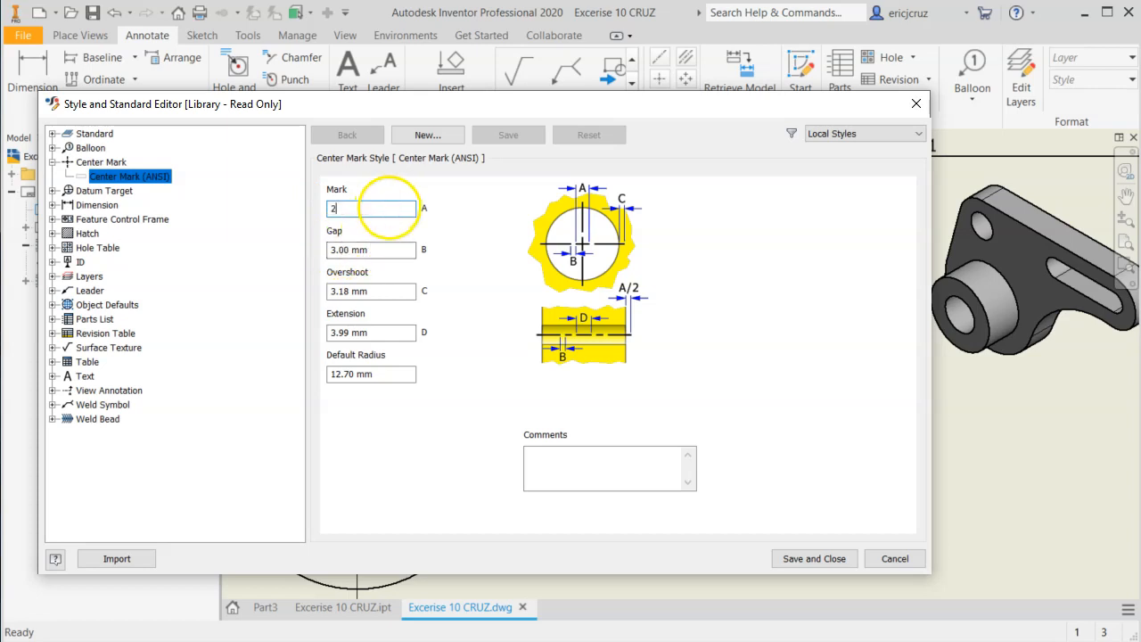
key("Tab")
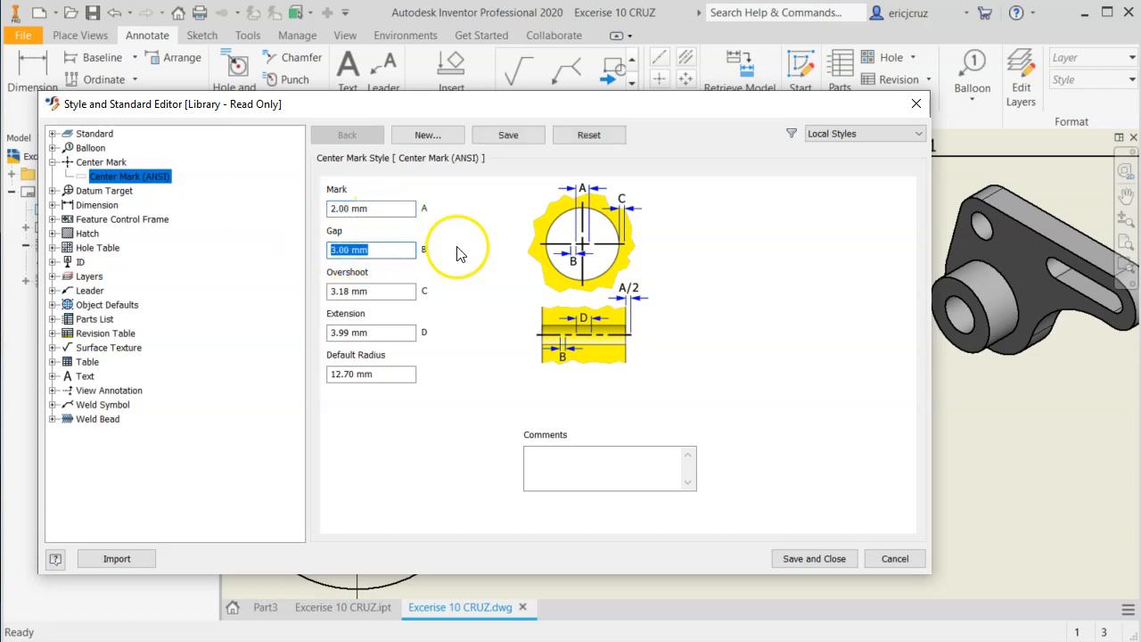
type("1.5")
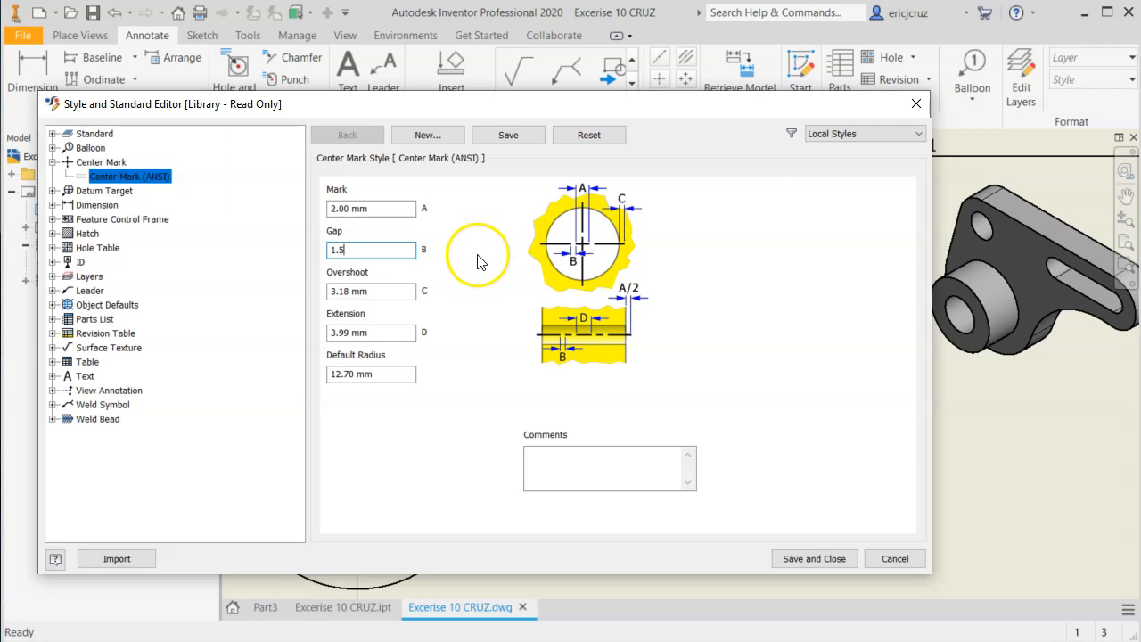
key("Tab")
Set the center mark style's Overshoot to 4 mm and Extension to 2.5 mm, and save the style.
type("4")
key("Tab")
type("2.5")
left_click(382, 297)
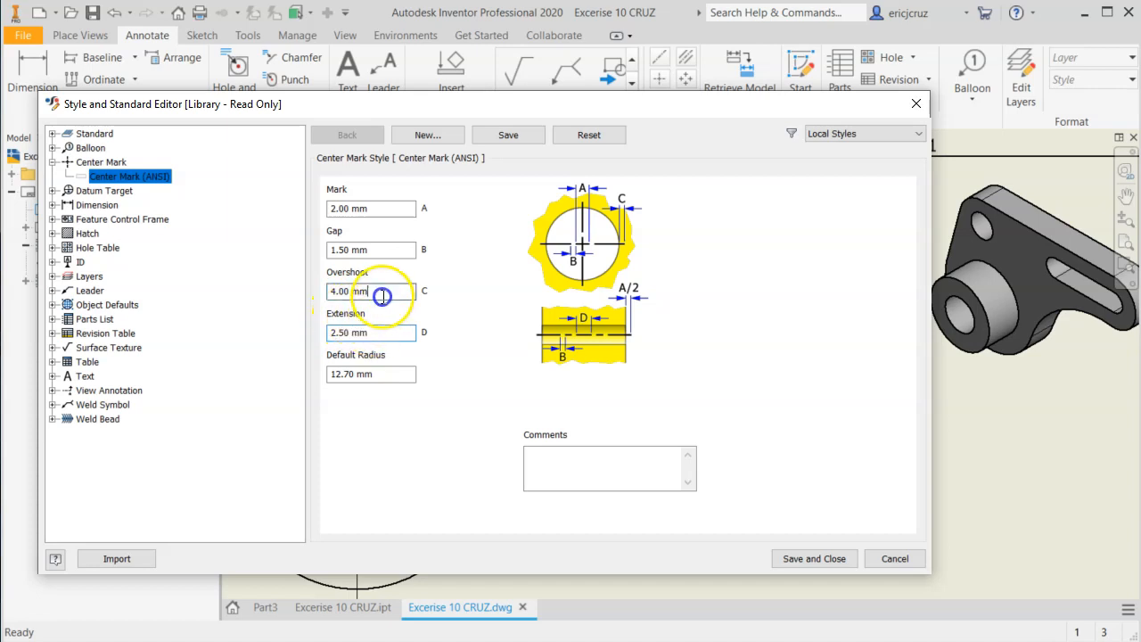
left_click(843, 559)
left_click(636, 451)
mouse_move(719, 413)
left_mouse_down()
mouse_move(775, 396)
mouse_move(758, 392)
mouse_move(754, 408)
left_mouse_up()
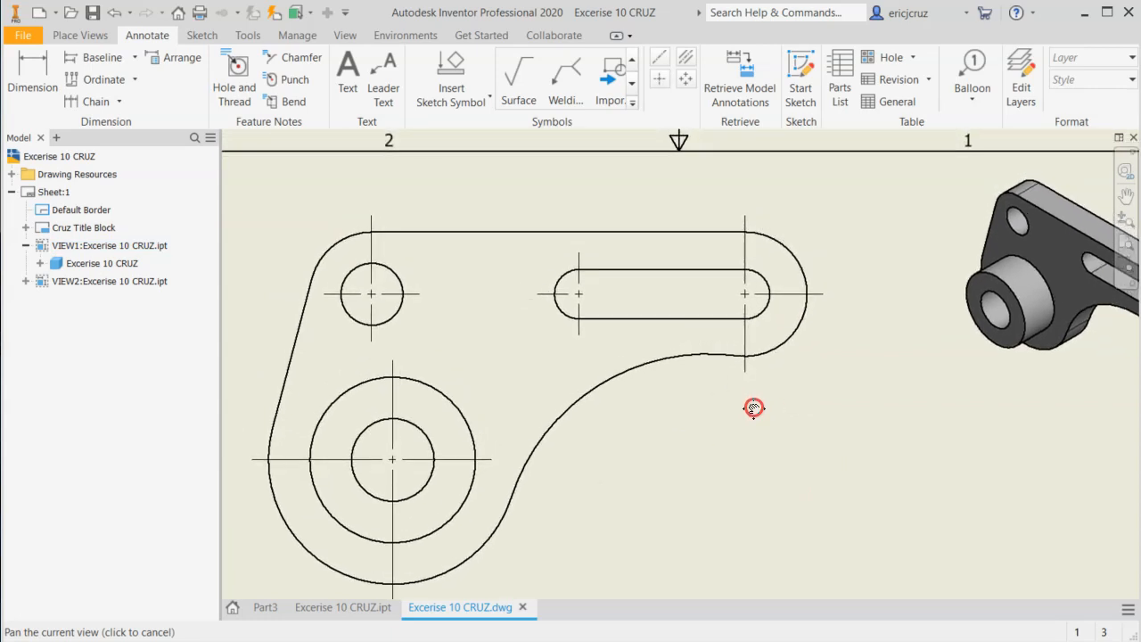
Check the slot on the EX-10 reference drawing and add a centerline between the slot's two end center marks in the front view.
key("Escape")
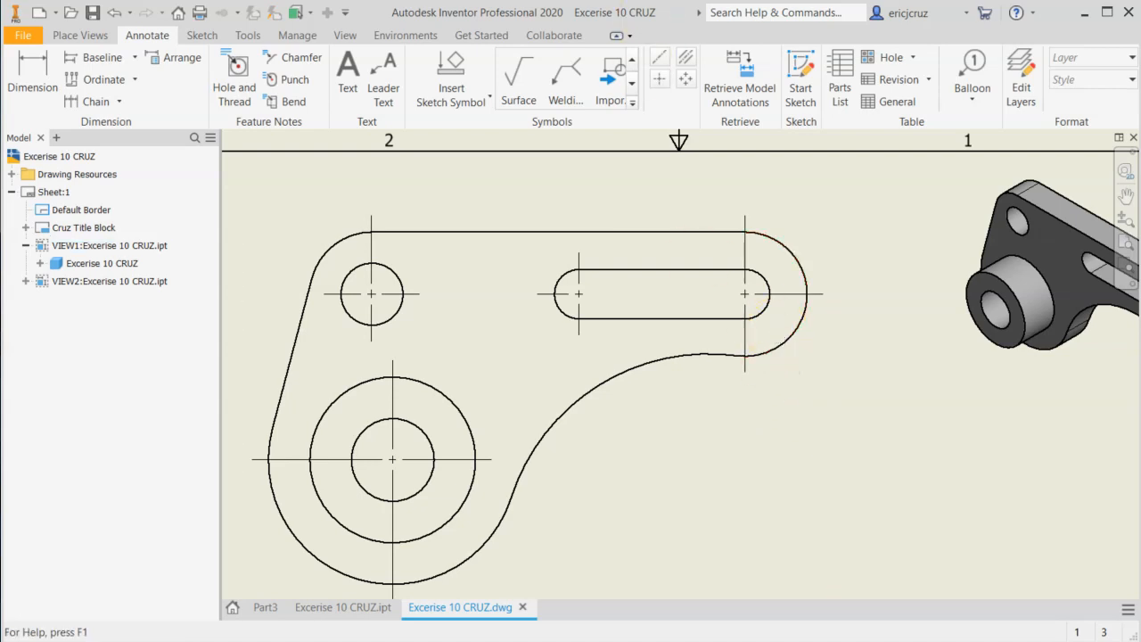
key("alt+Tab")
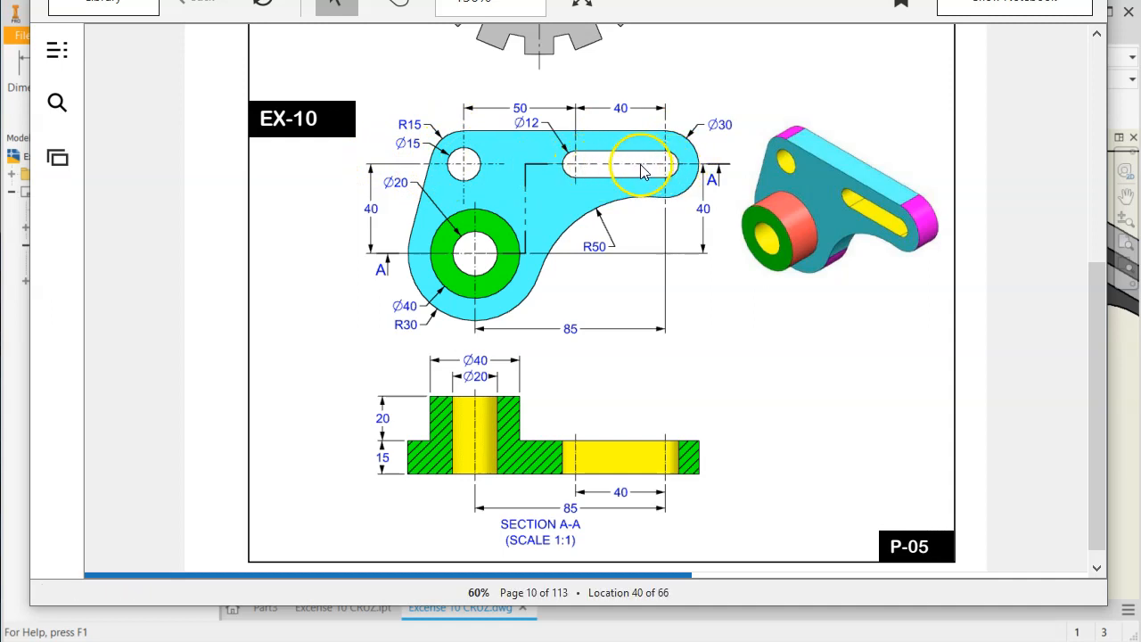
left_click(24, 348)
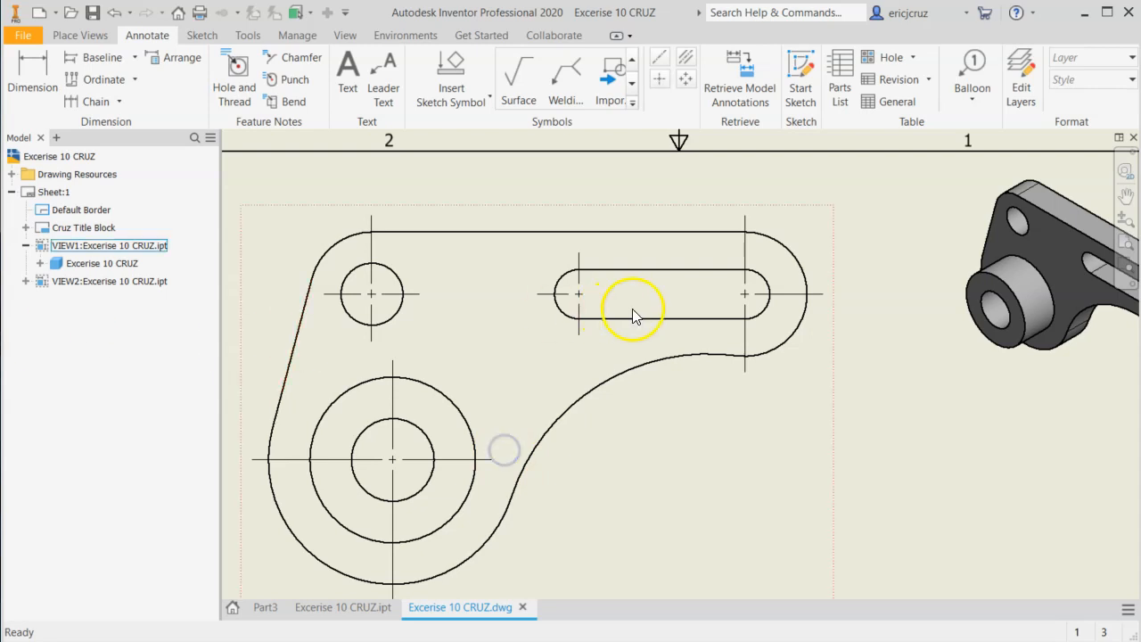
left_click(661, 61)
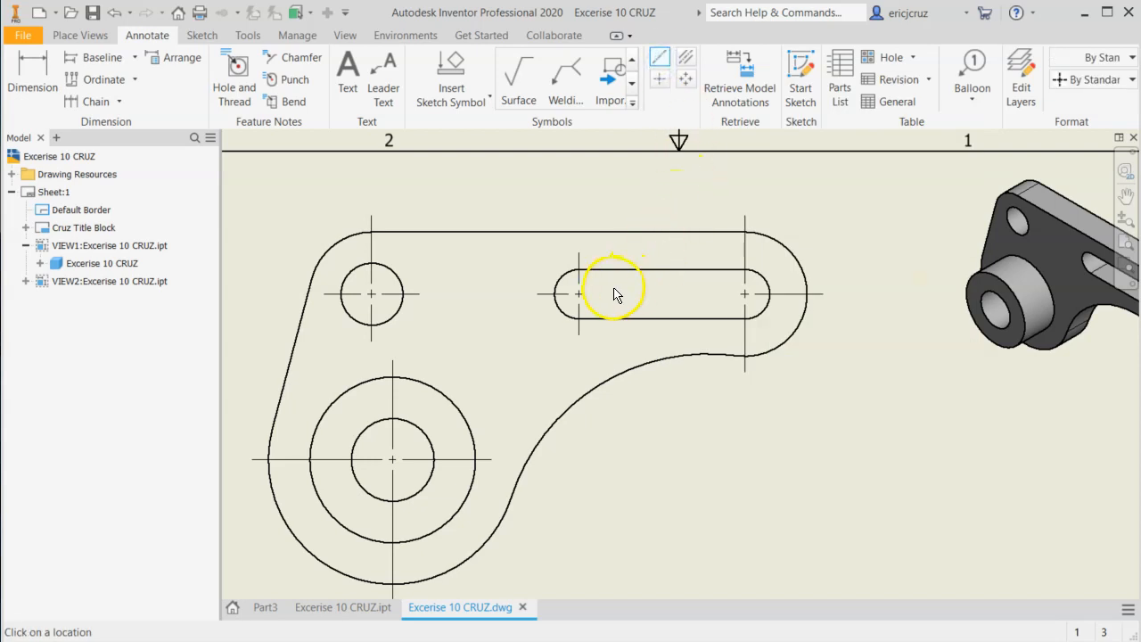
scroll(584, 295, "up", 5)
middle_click_drag(606, 295, 479, 301)
left_click(444, 313)
left_click(793, 314)
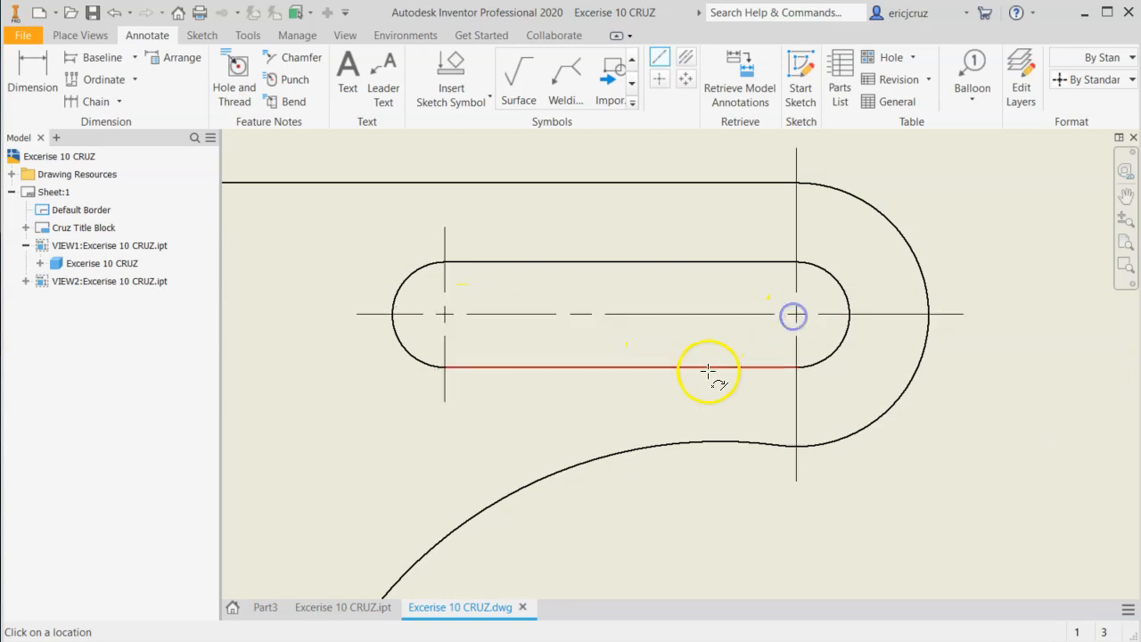
scroll(660, 375, "down", 3)
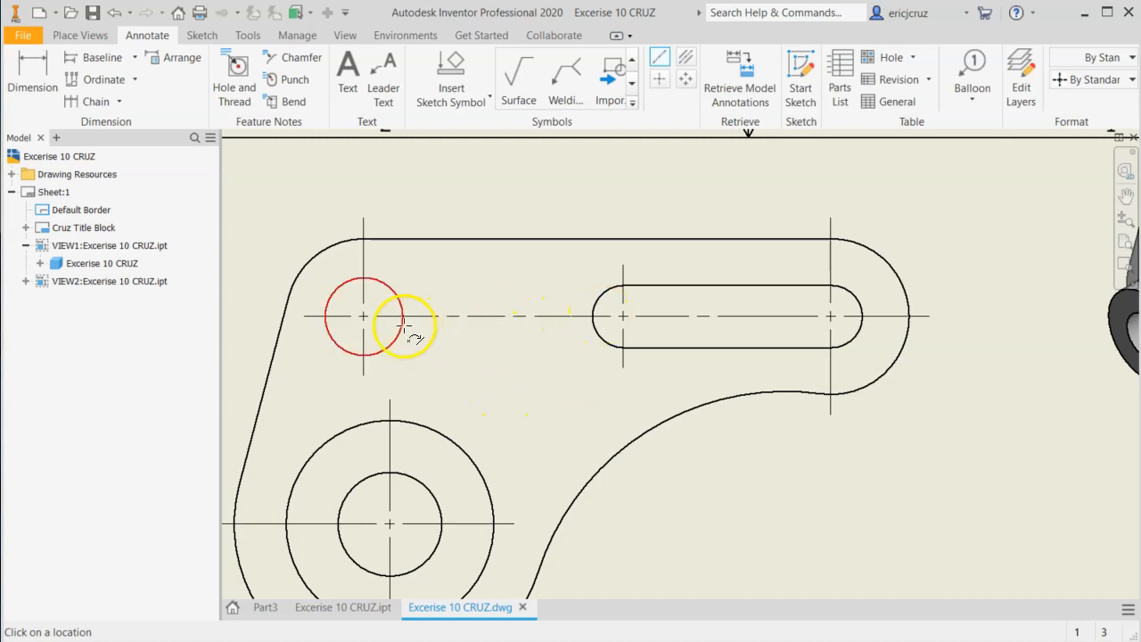
middle_click_drag(510, 348, 578, 326)
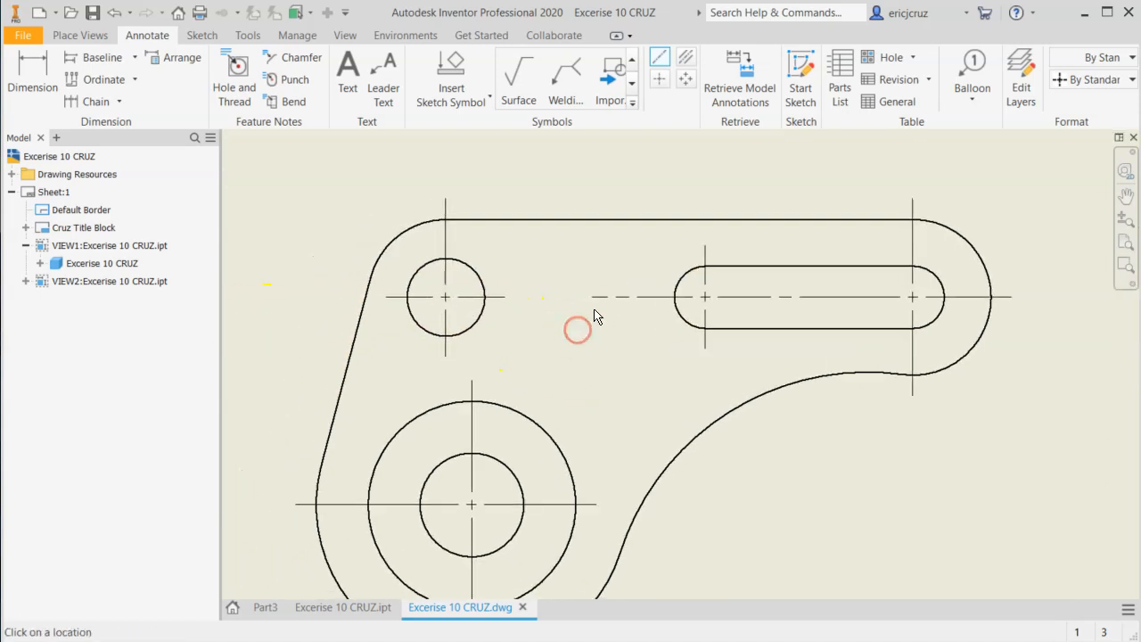
right_click(298, 295)
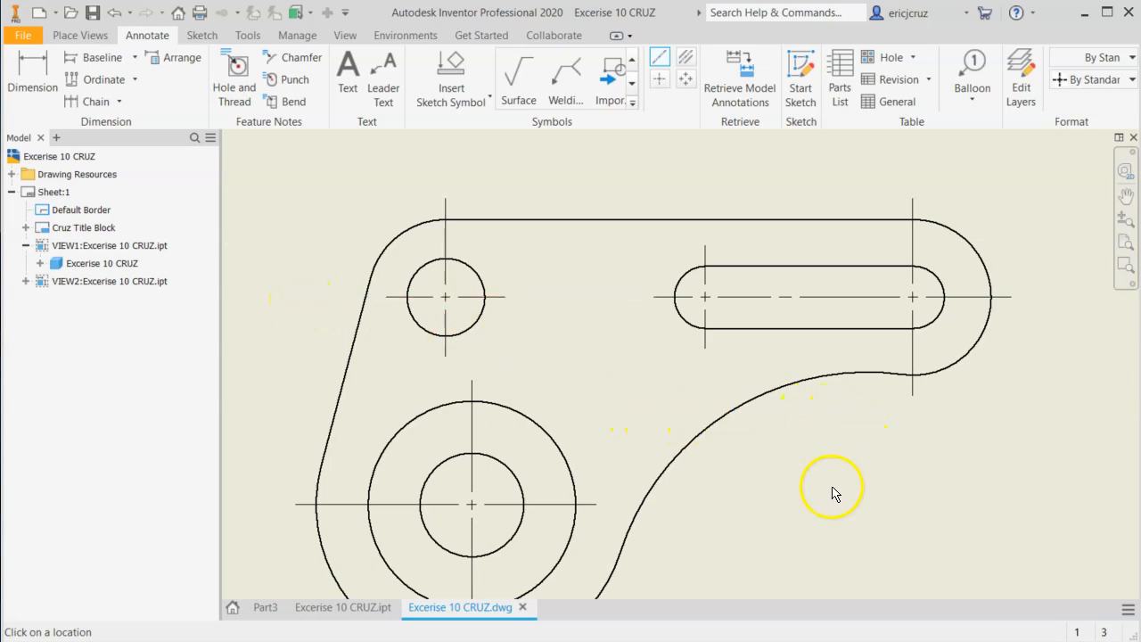
Examine the section line and section view A-A on the EX-10 reference drawing and the space around the views on the sheet.
mouse_move(833, 458)
middle_mouse_down()
mouse_move(804, 419)
mouse_move(725, 444)
middle_mouse_up()
scroll(803, 448, "down", 3)
key("alt+Tab")
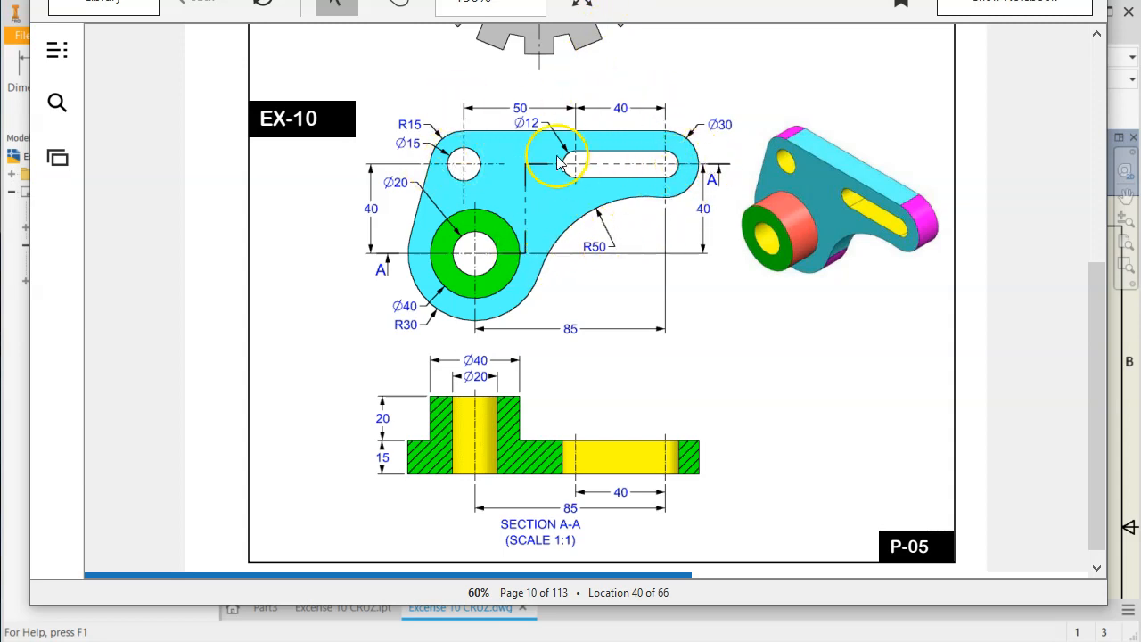
left_click(9, 376)
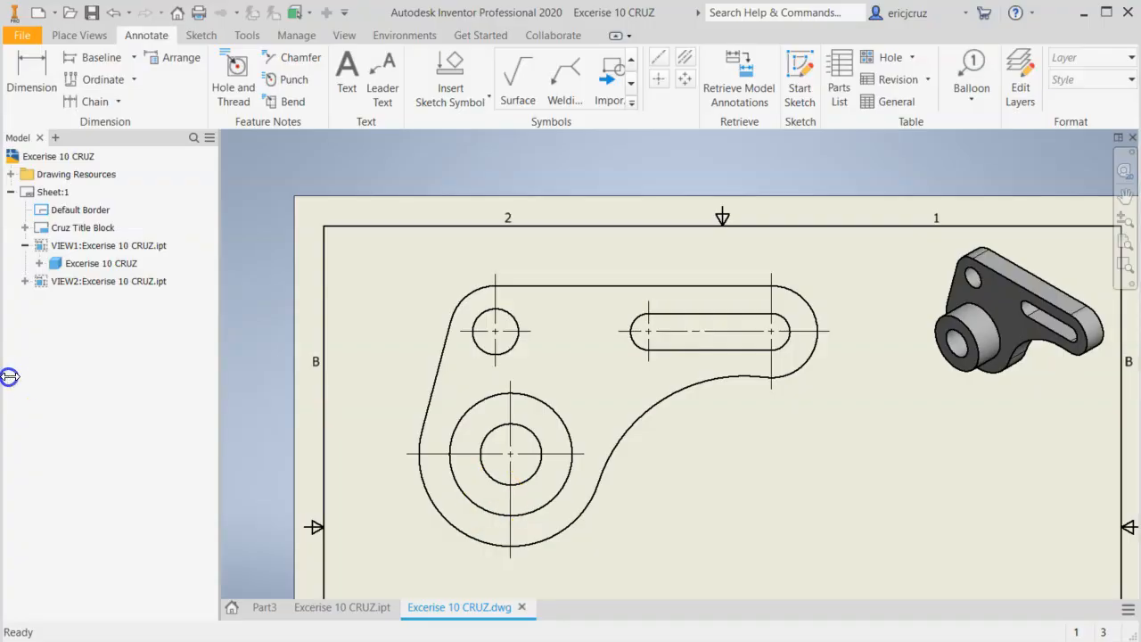
middle_click_drag(652, 429, 594, 324)
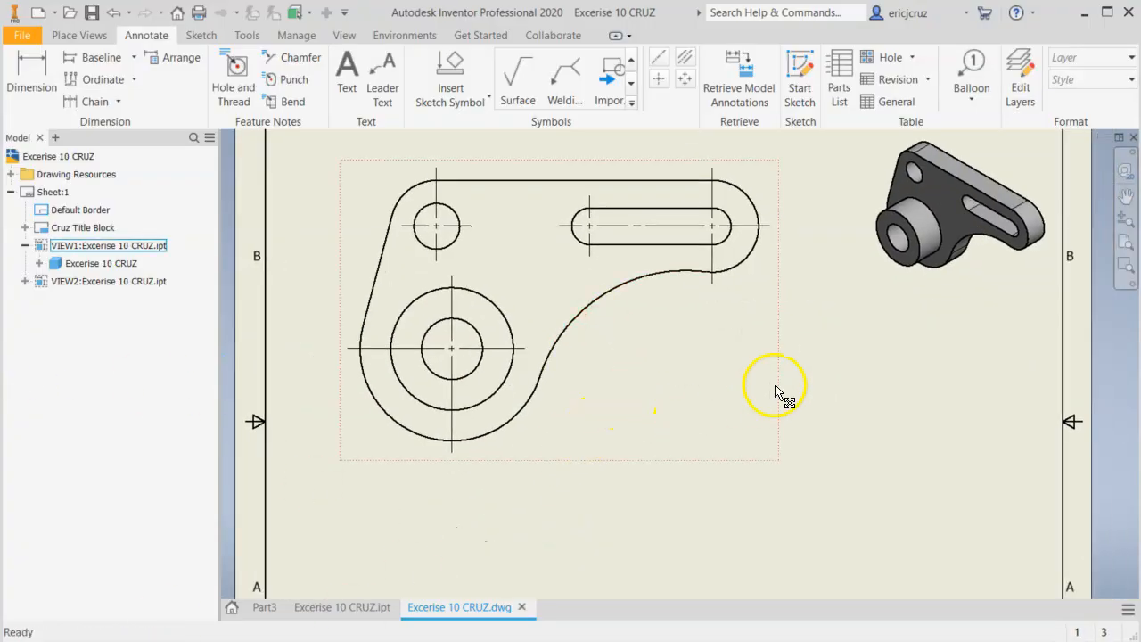
scroll(845, 355, "up", 5)
mouse_move(845, 356)
middle_mouse_down()
mouse_move(742, 298)
mouse_move(678, 309)
middle_mouse_up()
scroll(720, 295, "down", 6)
scroll(718, 293, "up", 3)
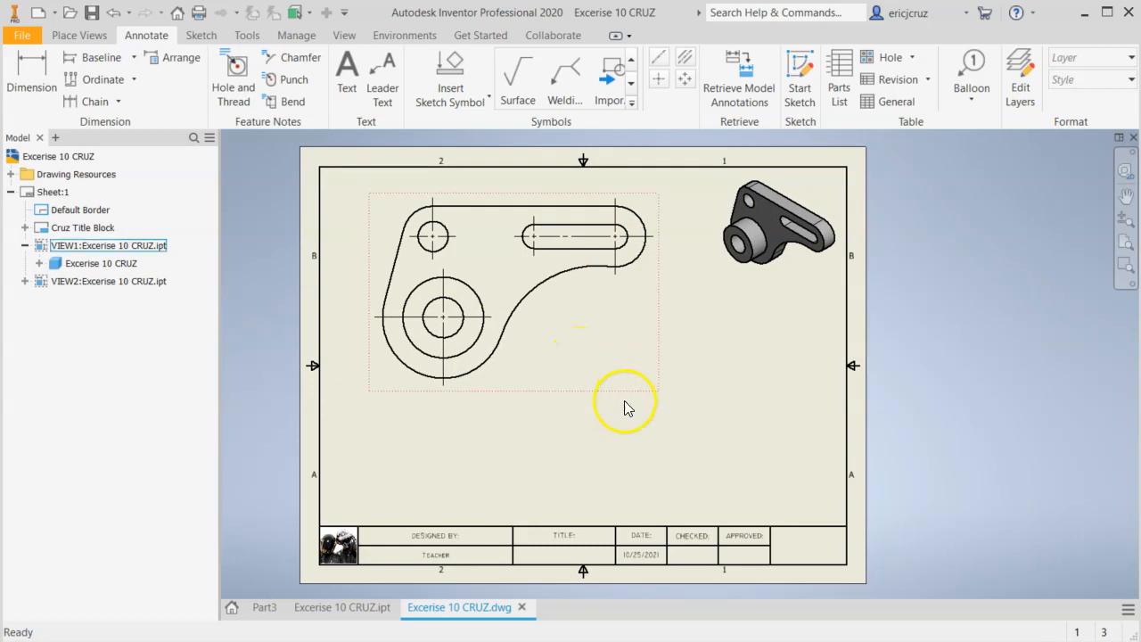
Start a section view with the bracket's front view as its parent.
left_click(98, 40)
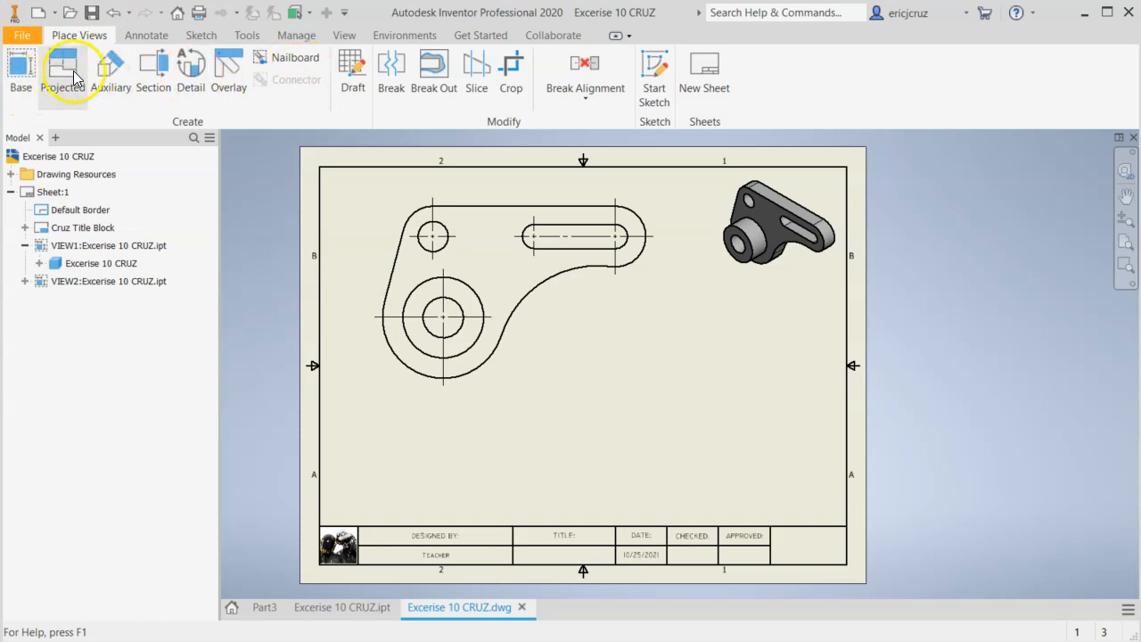
left_click(161, 82)
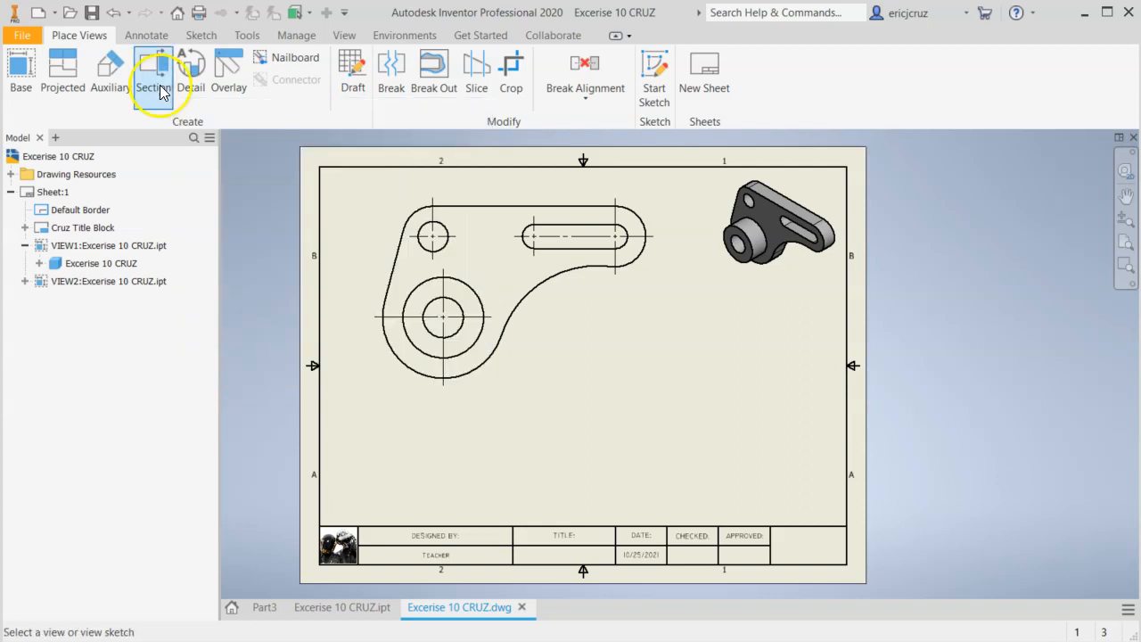
left_click(611, 321)
scroll(605, 278, "up", 4)
middle_click_drag(609, 285, 764, 312)
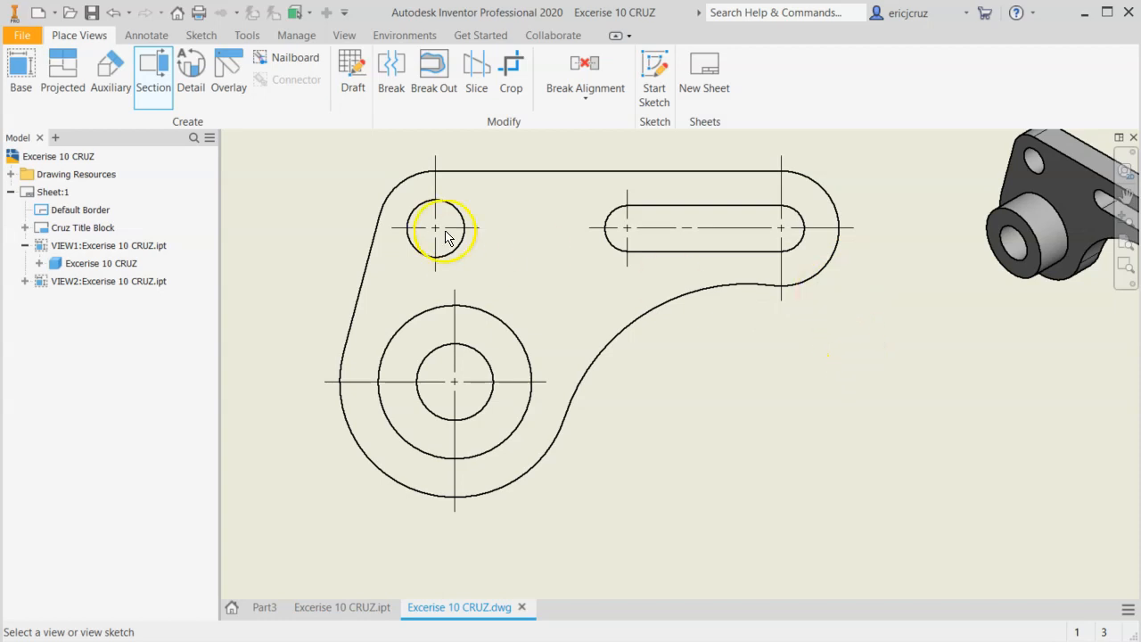
key("Escape")
left_click(153, 83)
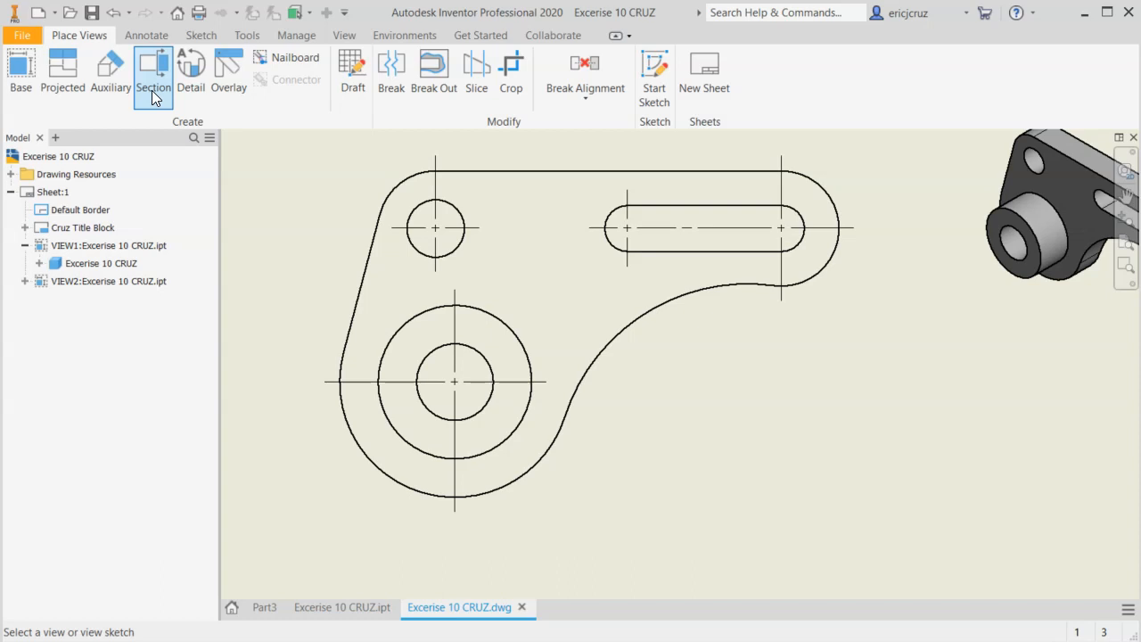
left_click(353, 196)
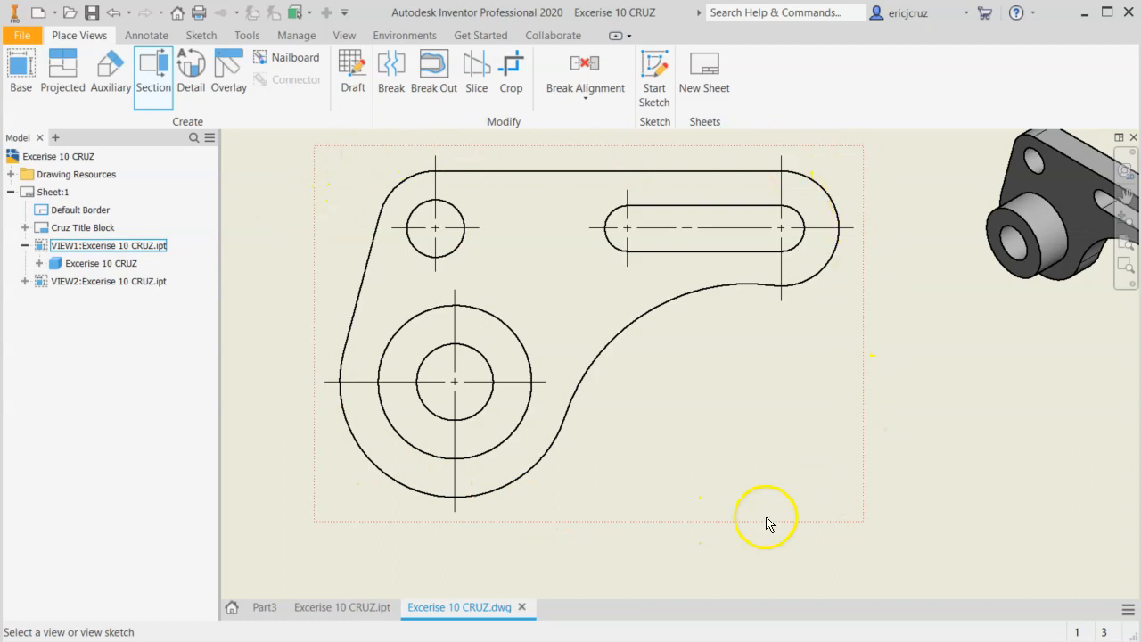
left_click(857, 290)
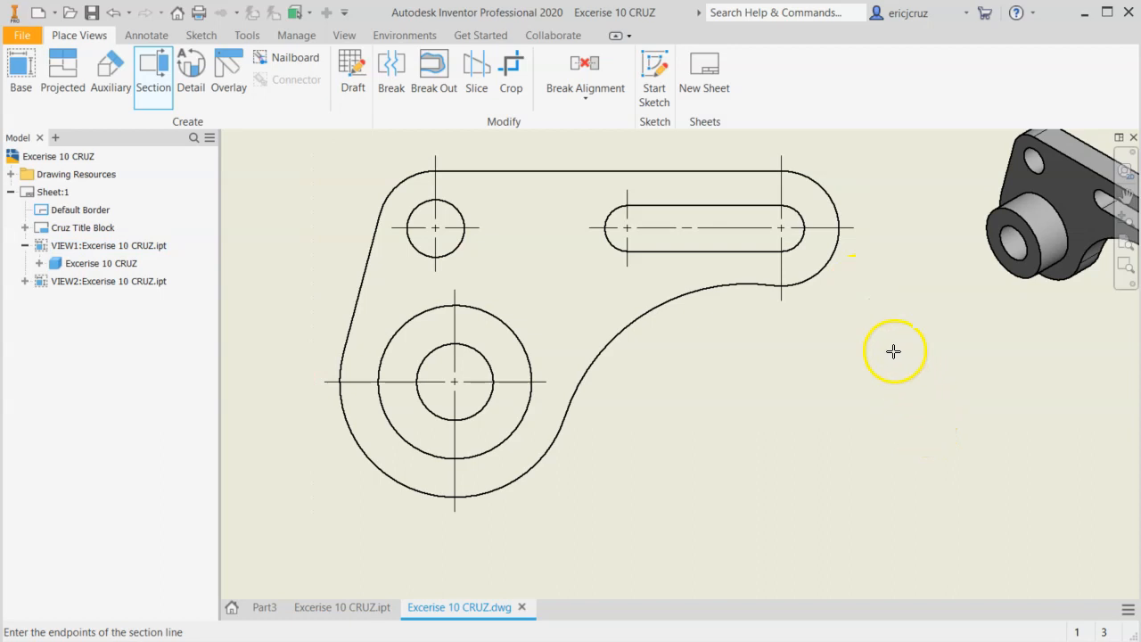
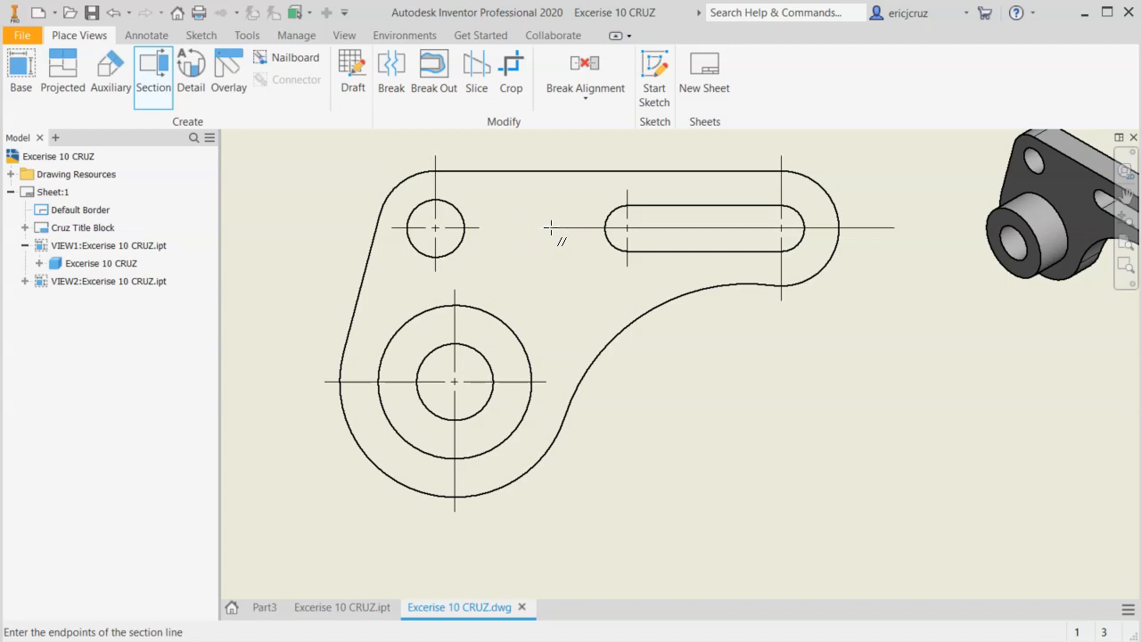
Draw a stepped section line from the slot's centerline, down between slot and boss, and out horizontally through the boss's center.
left_click(544, 227)
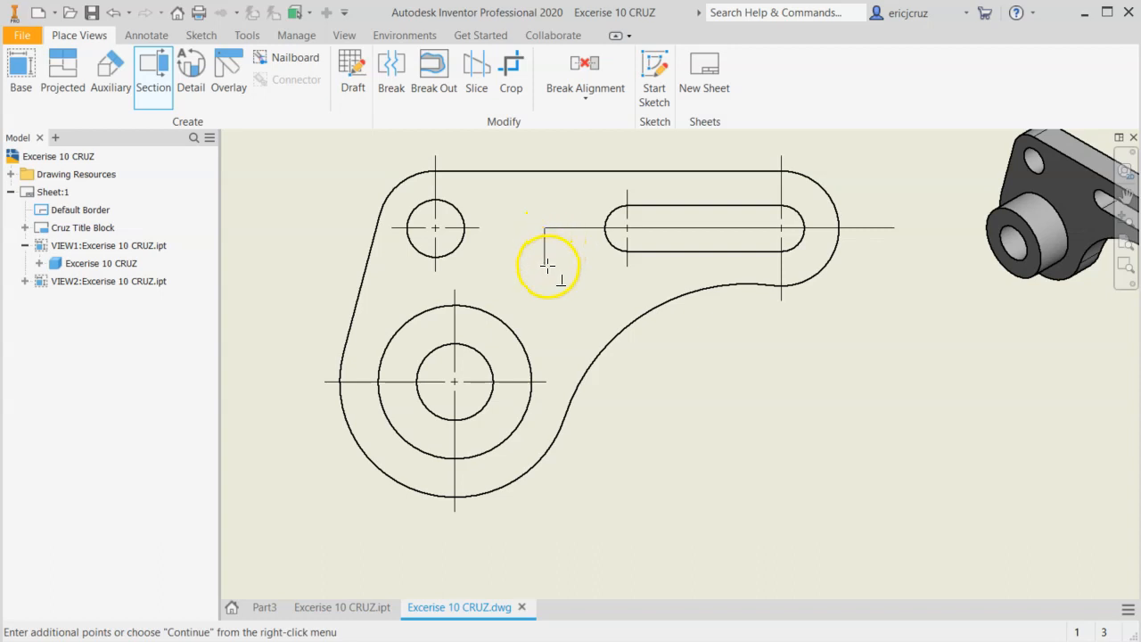
left_click(544, 382)
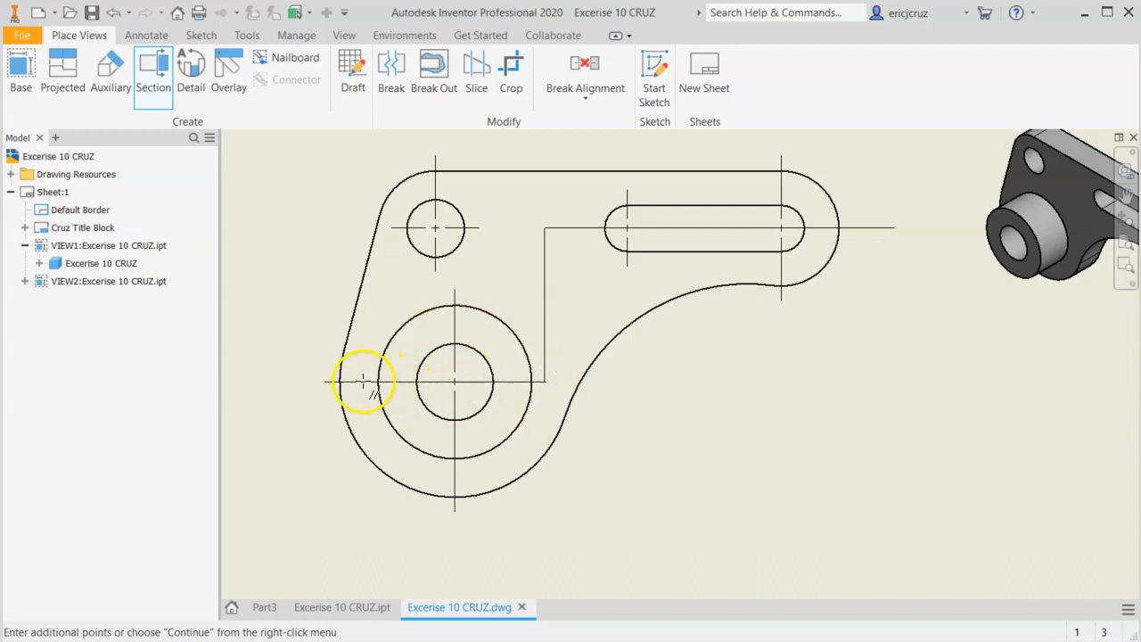
left_click(295, 383)
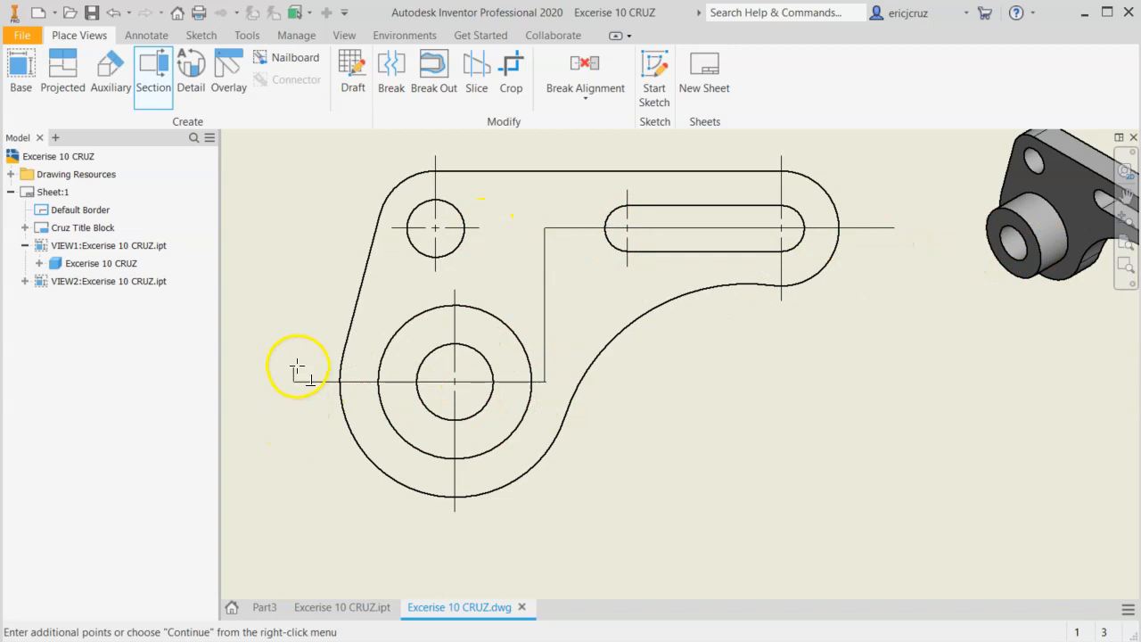
right_click(291, 420)
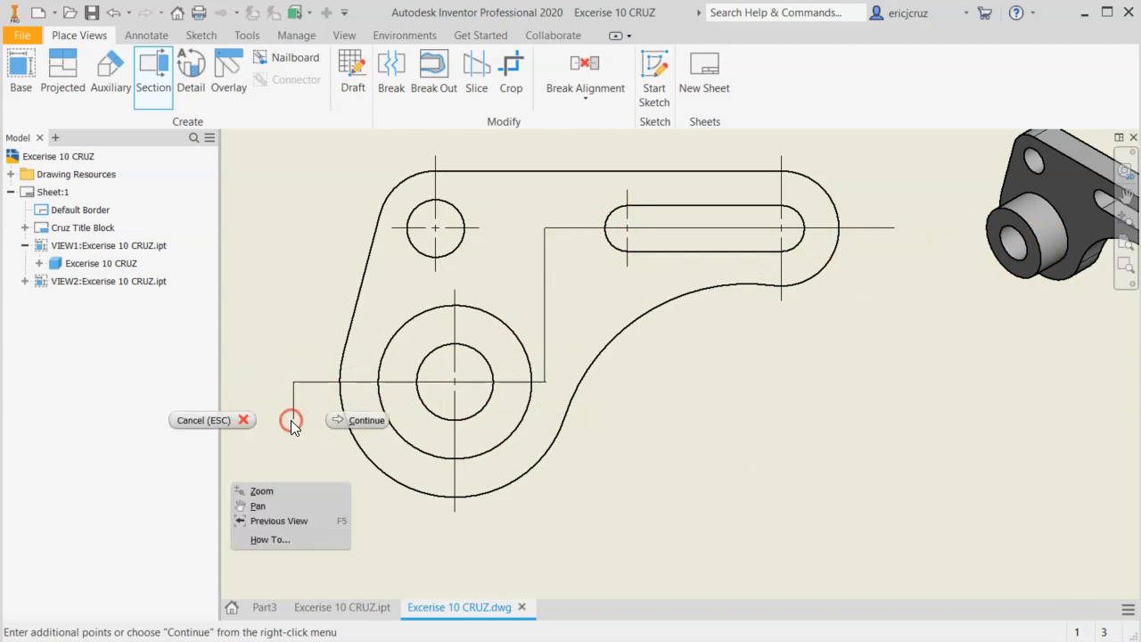
left_click(339, 429)
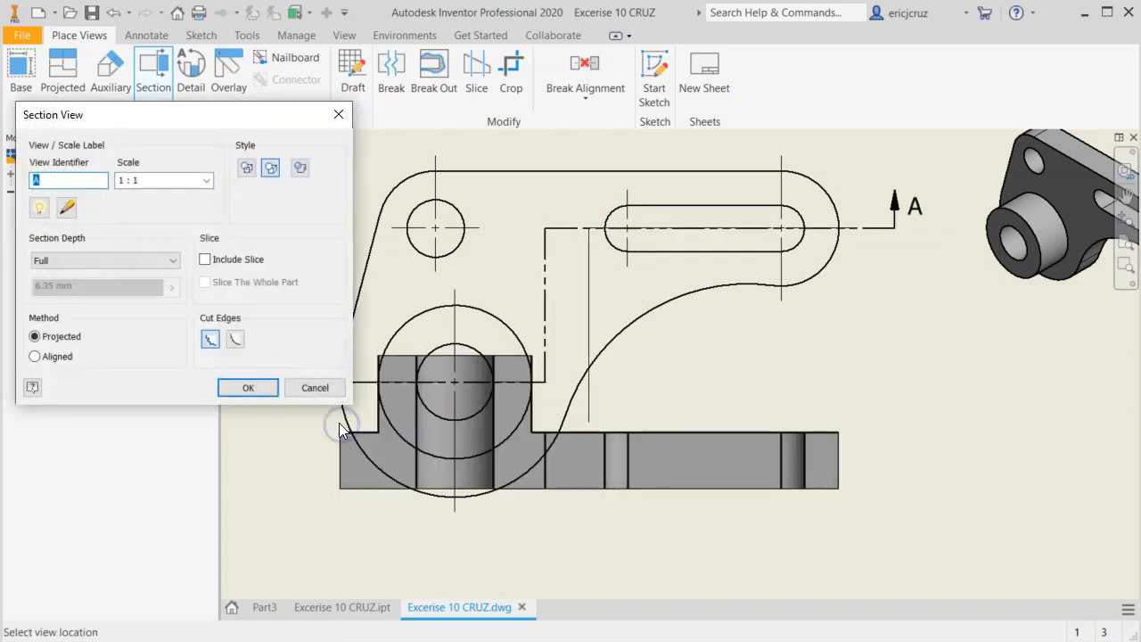
Place full-depth section view A-A at scale 1:1 directly below the front view.
left_click_drag(238, 112, 246, 52)
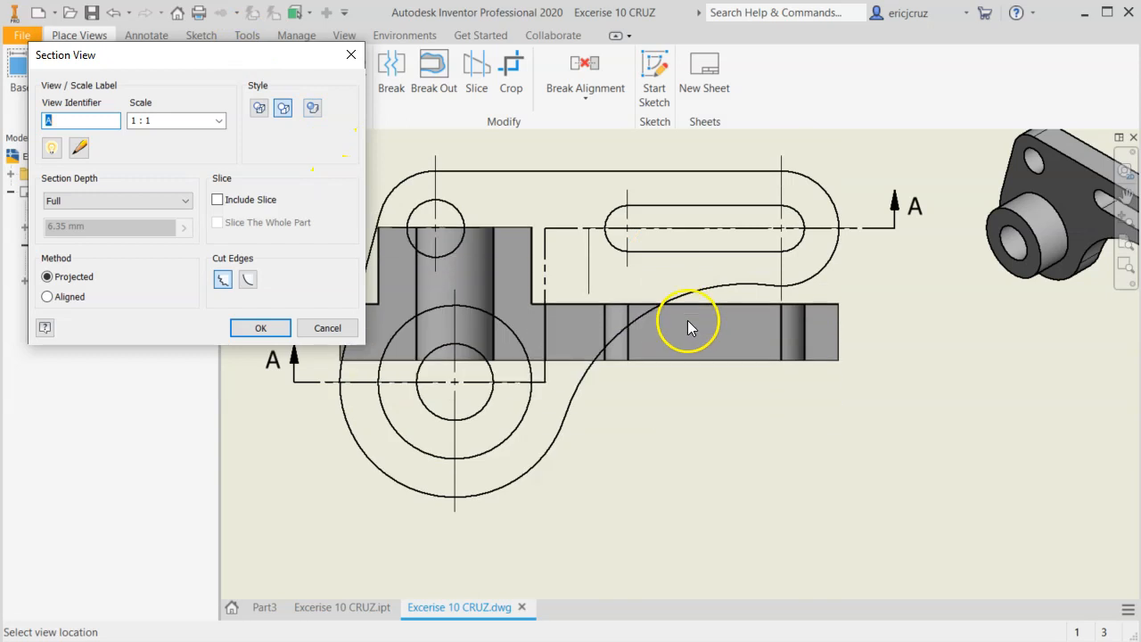
scroll(737, 367, "up", 3)
scroll(738, 375, "down", 5)
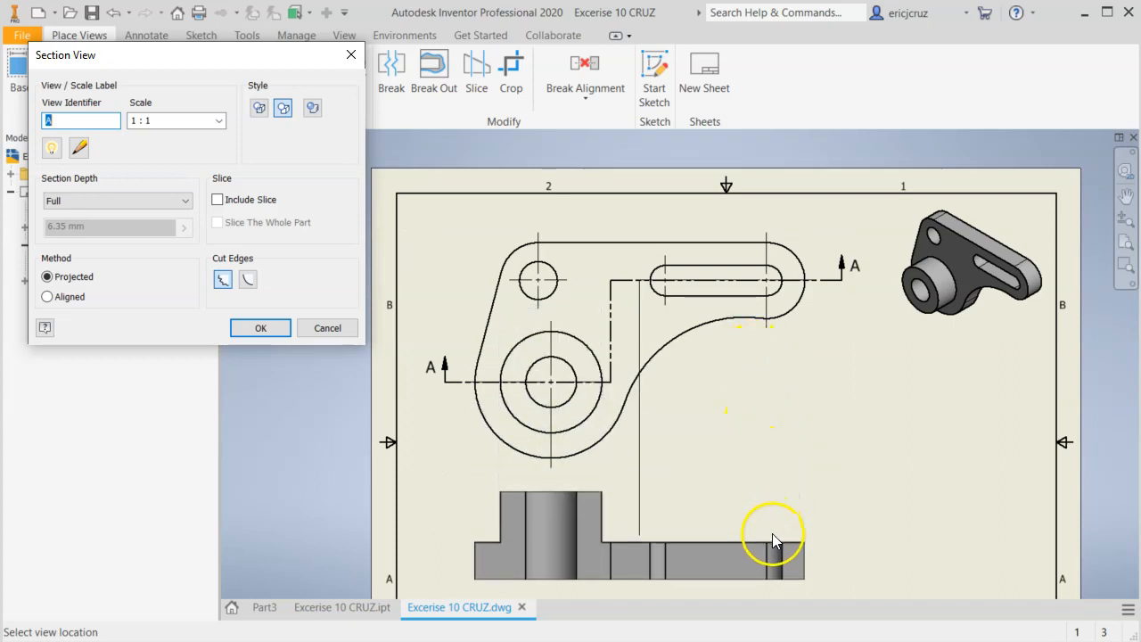
left_click(775, 544)
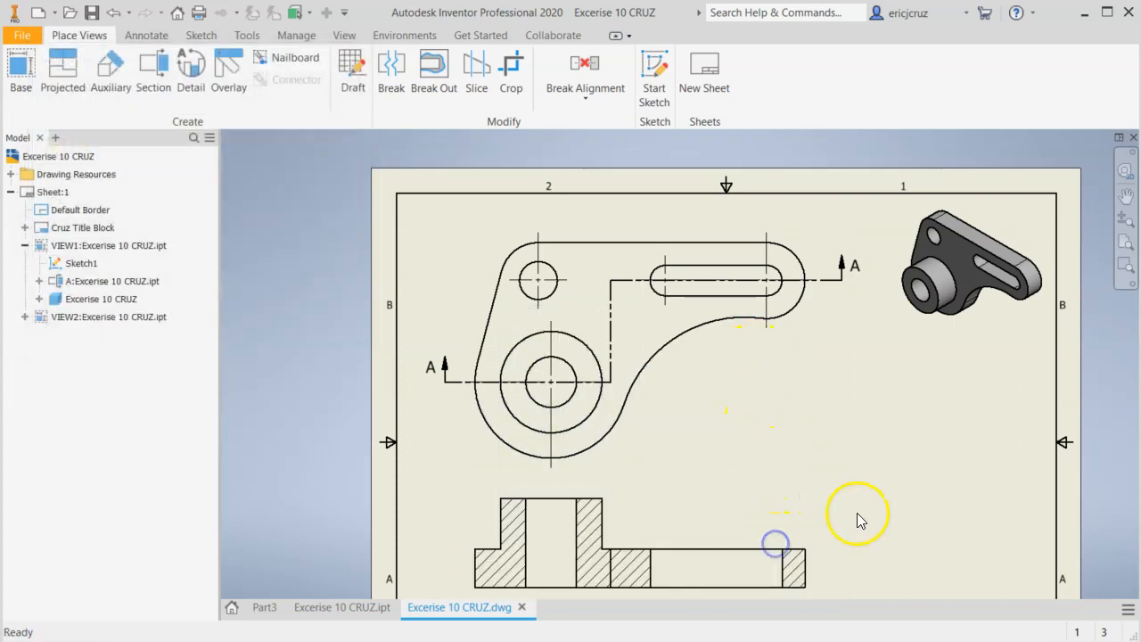
Shift the section line's vertical segment slightly towards the slot and compare its position with the EX-10 reference drawing.
mouse_move(878, 503)
middle_mouse_down()
mouse_move(799, 406)
mouse_move(801, 416)
mouse_move(762, 408)
mouse_move(792, 422)
mouse_move(786, 434)
middle_mouse_up()
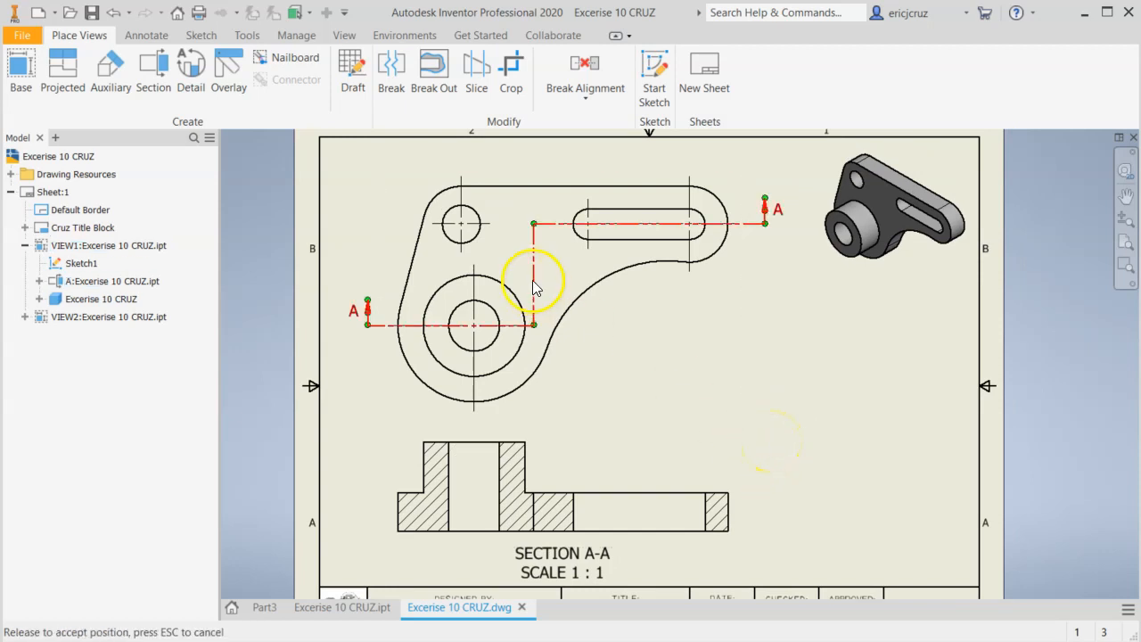
scroll(552, 308, "down", 3)
scroll(553, 306, "up", 3)
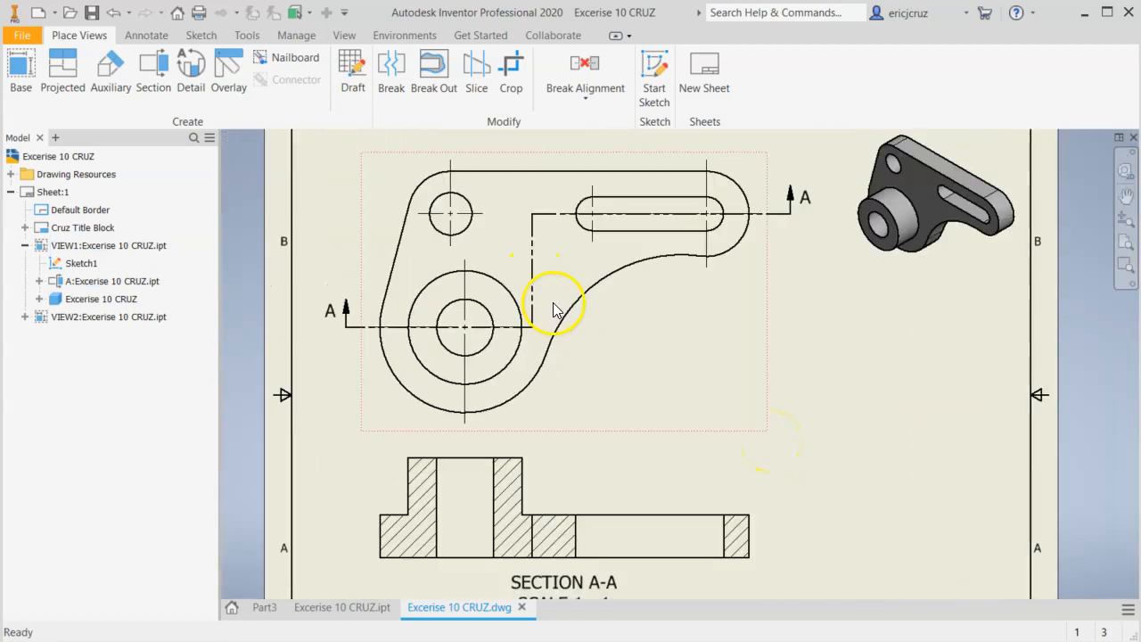
mouse_move(534, 327)
left_mouse_down()
mouse_move(556, 327)
mouse_move(535, 294)
mouse_move(530, 331)
mouse_move(606, 326)
mouse_move(502, 318)
mouse_move(503, 329)
mouse_move(541, 337)
mouse_move(517, 326)
mouse_move(537, 326)
left_mouse_up()
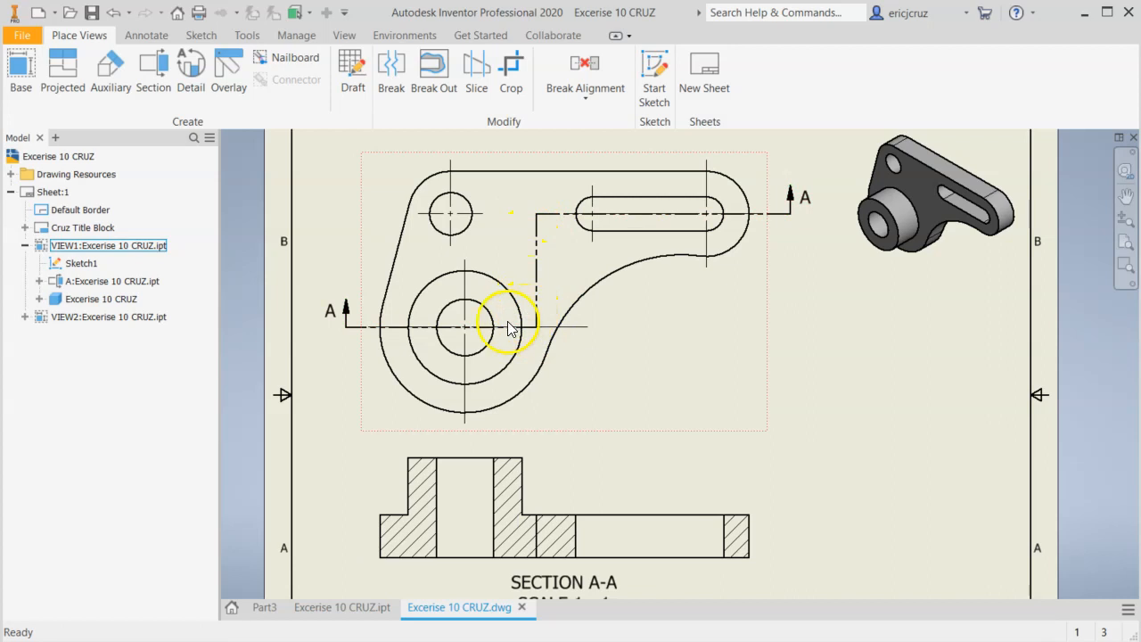
mouse_move(524, 323)
left_mouse_down()
mouse_move(543, 336)
mouse_move(518, 336)
mouse_move(574, 333)
mouse_move(532, 331)
mouse_move(542, 328)
left_mouse_up()
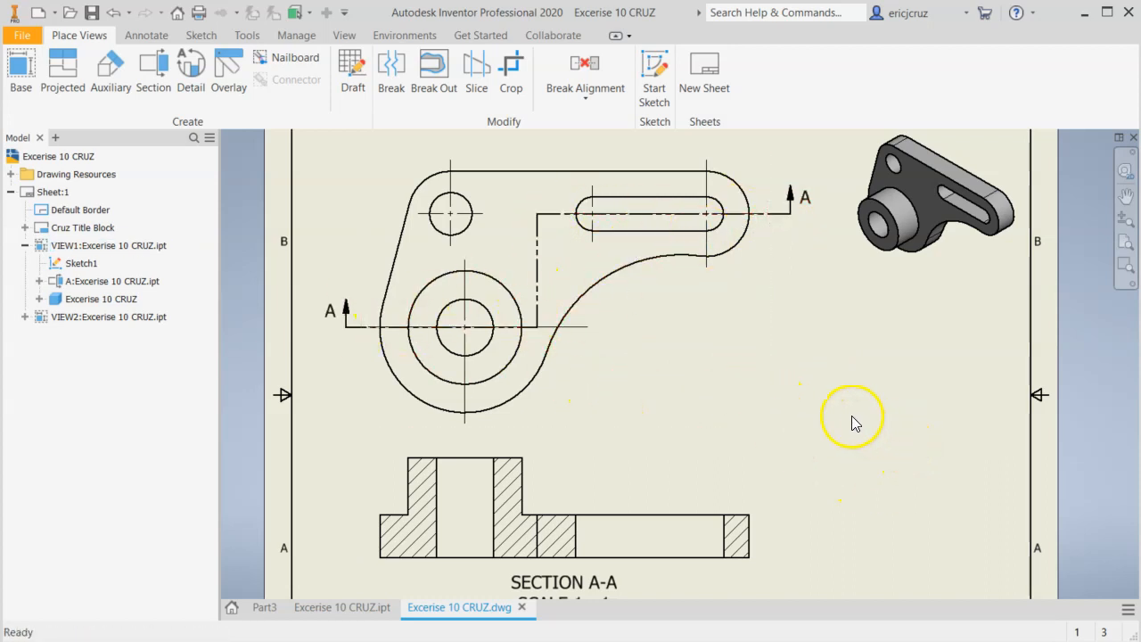
key("alt+Tab")
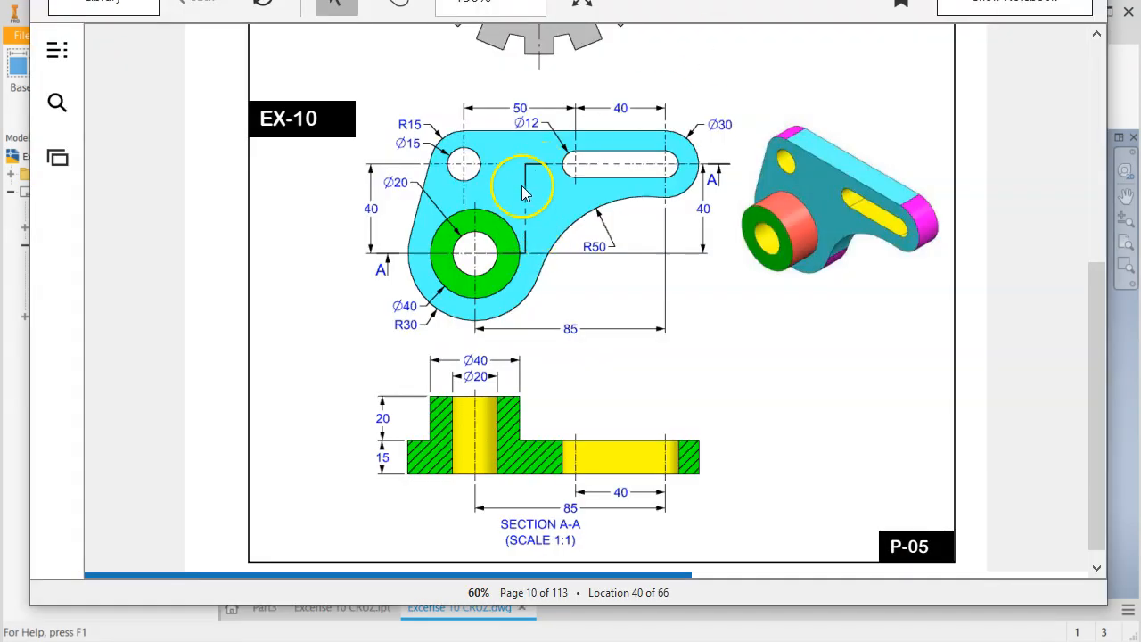
left_click(18, 361)
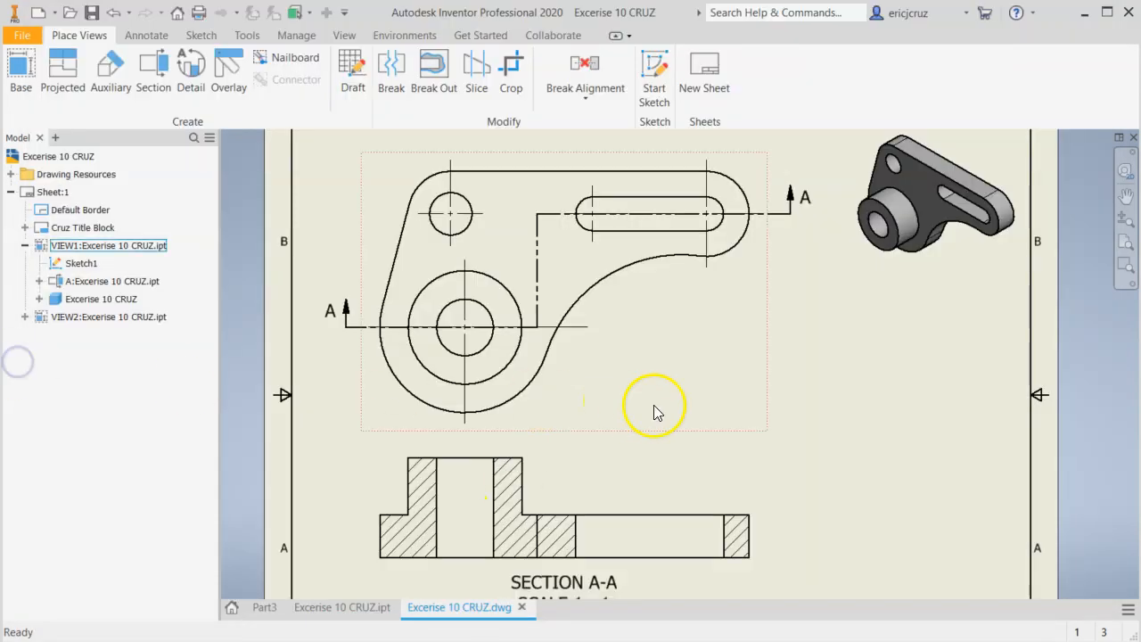
Dimension the plate's thickness at the outer edge on the boss side of section view A-A.
mouse_move(782, 390)
middle_mouse_down()
mouse_move(751, 377)
mouse_move(747, 320)
mouse_move(737, 376)
middle_mouse_up()
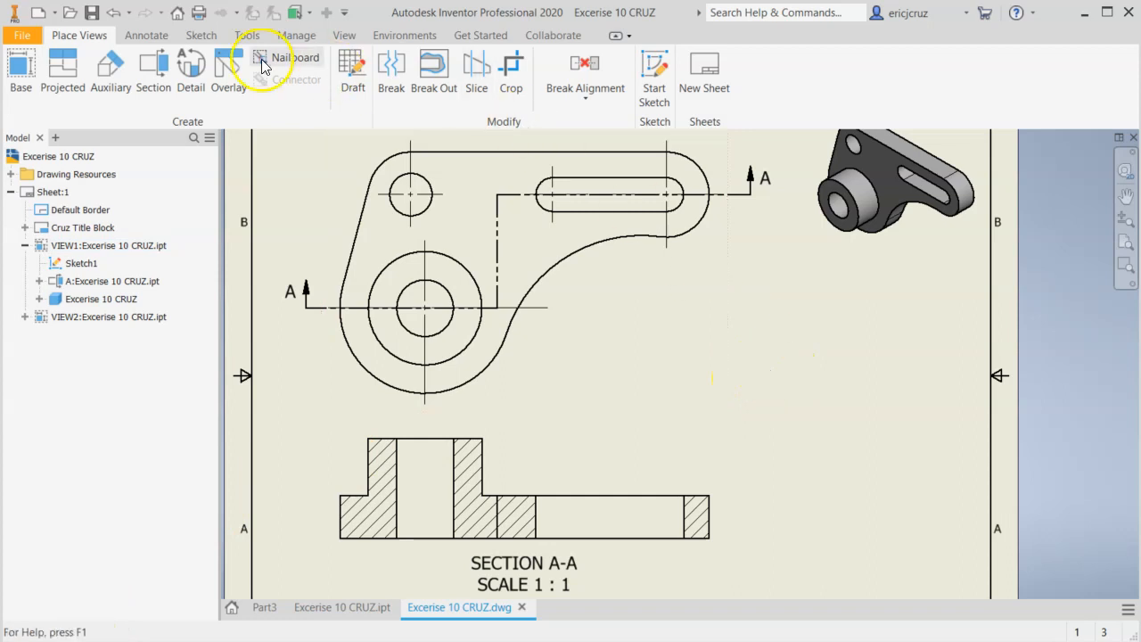
left_click(146, 35)
left_click(36, 87)
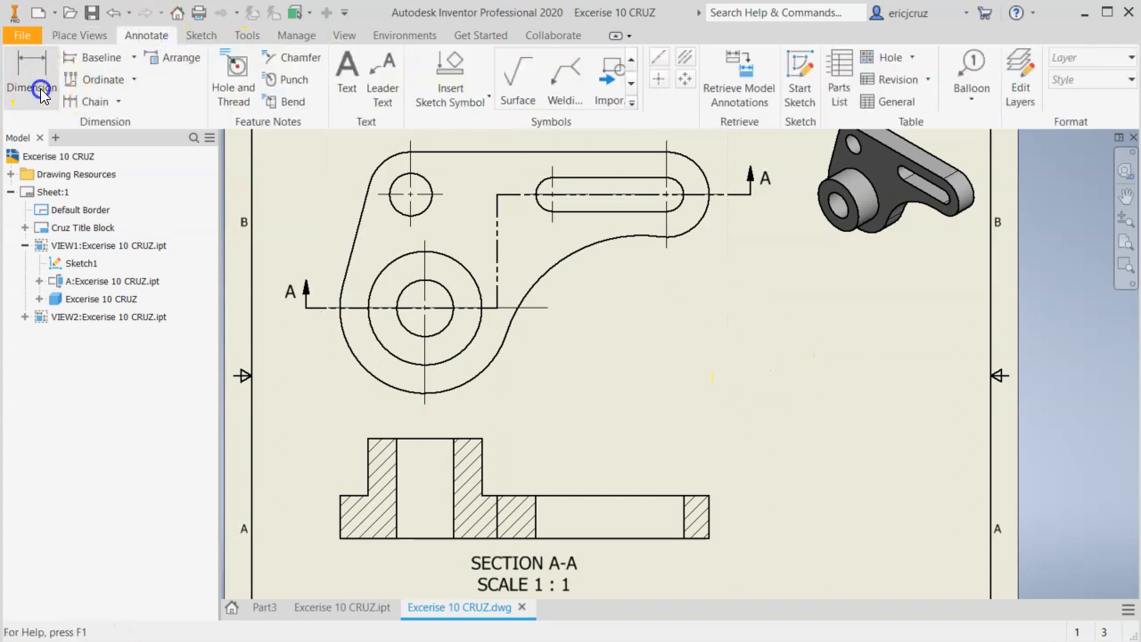
mouse_move(802, 425)
middle_mouse_down()
mouse_move(803, 345)
mouse_move(765, 334)
mouse_move(763, 315)
middle_mouse_up()
scroll(617, 319, "up", 2)
scroll(615, 318, "down", 5)
middle_click_drag(658, 288, 866, 235)
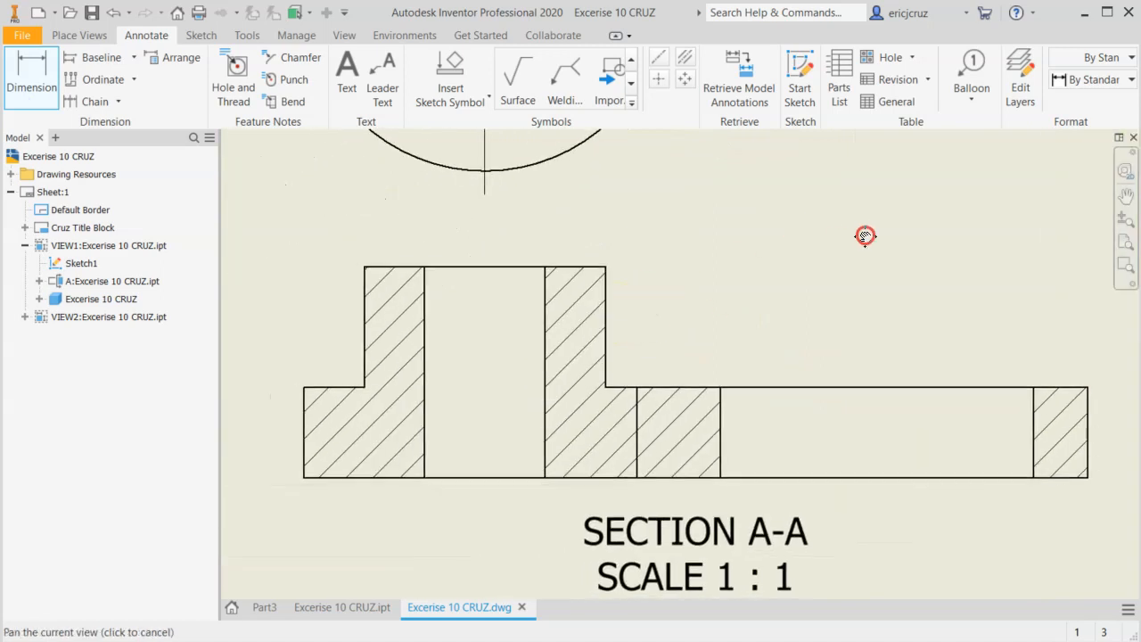
middle_click_drag(241, 376, 477, 323)
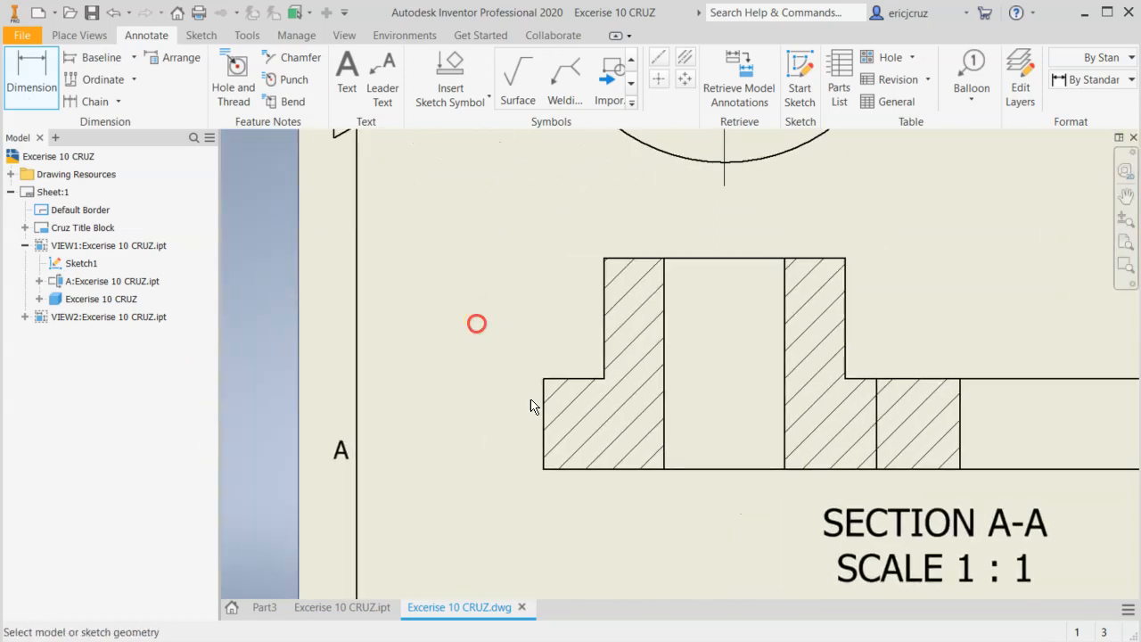
left_click(545, 416)
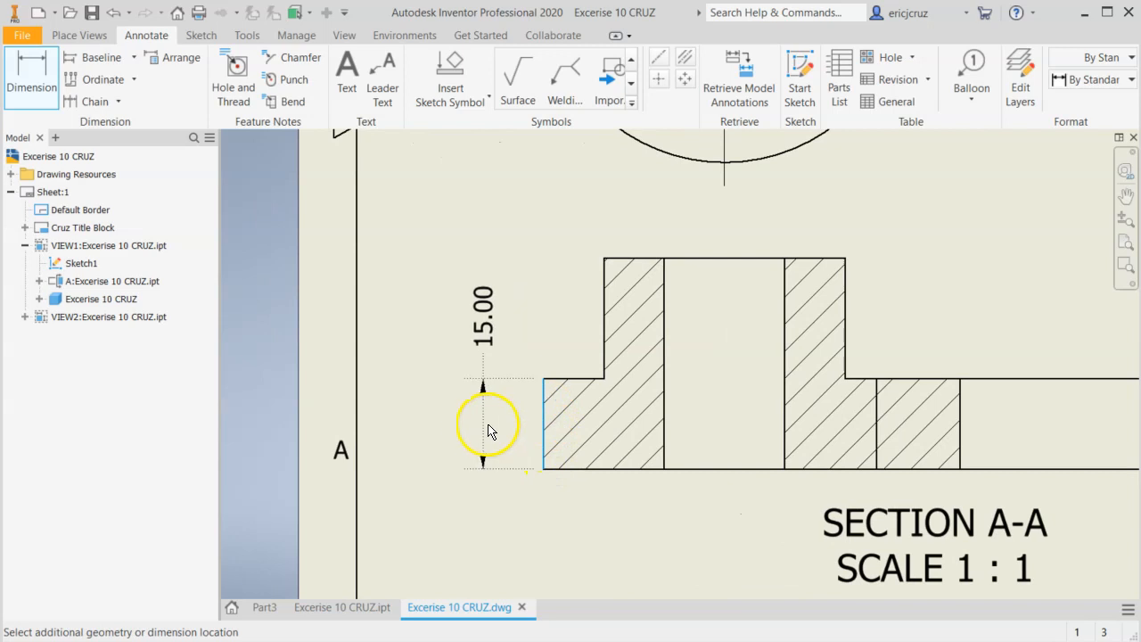
left_click(1090, 561)
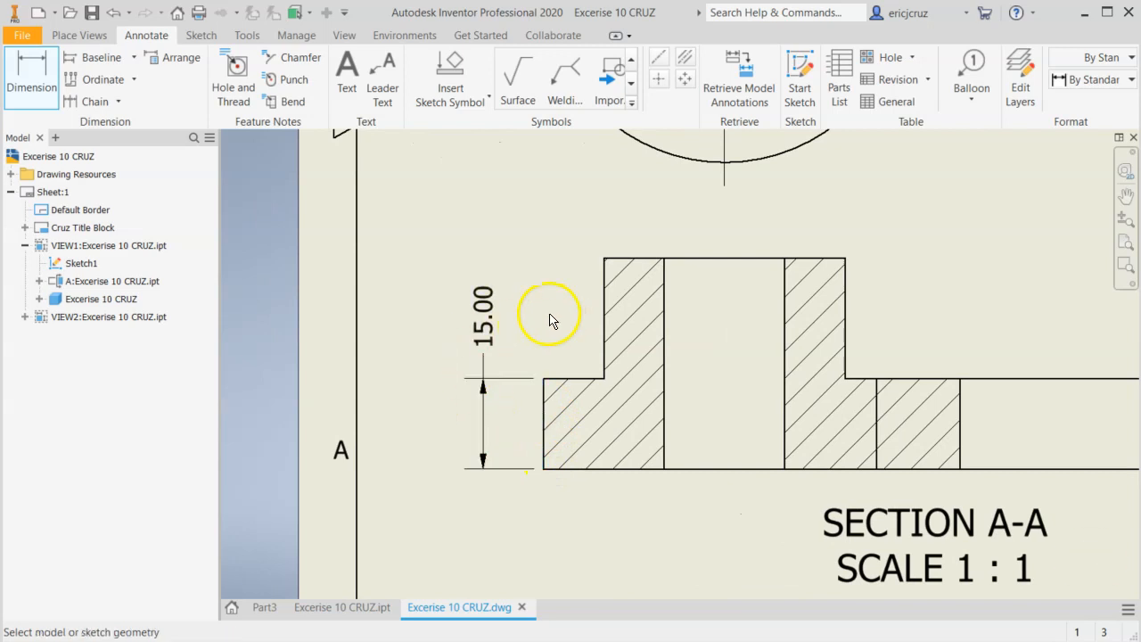
Check the section view's dimensions on the EX-10 reference drawing, dismiss the save reminder and end dimensioning.
key("alt+Tab")
key("alt+Tab")
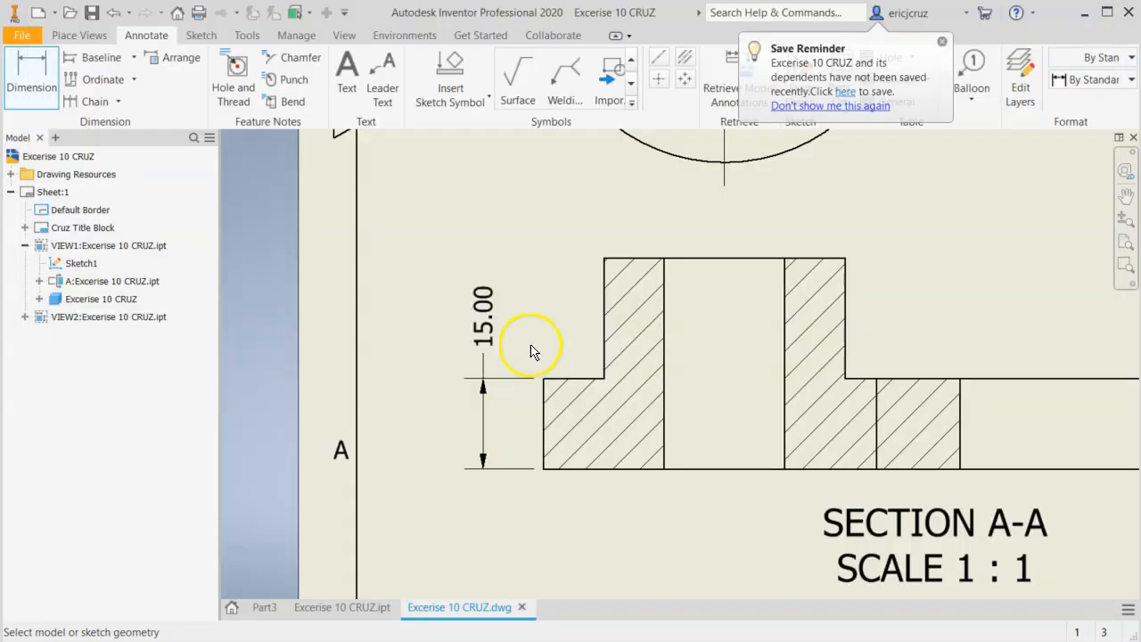
left_click(942, 45)
mouse_move(503, 318)
middle_mouse_down()
mouse_move(466, 308)
mouse_move(416, 343)
middle_mouse_up()
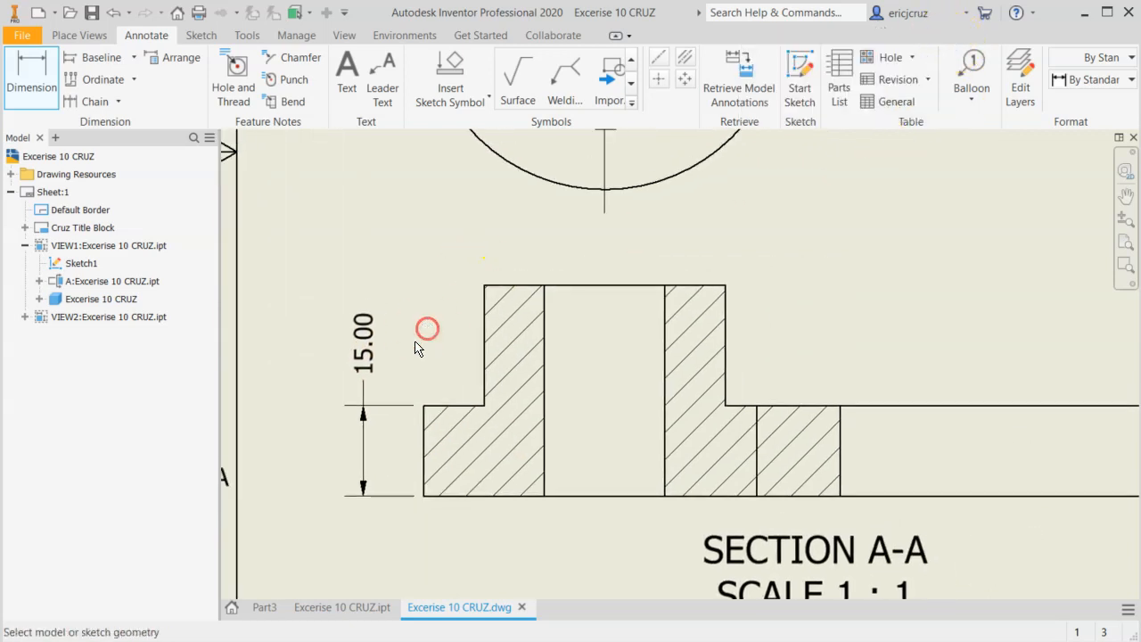
left_click(398, 354)
right_click(371, 359)
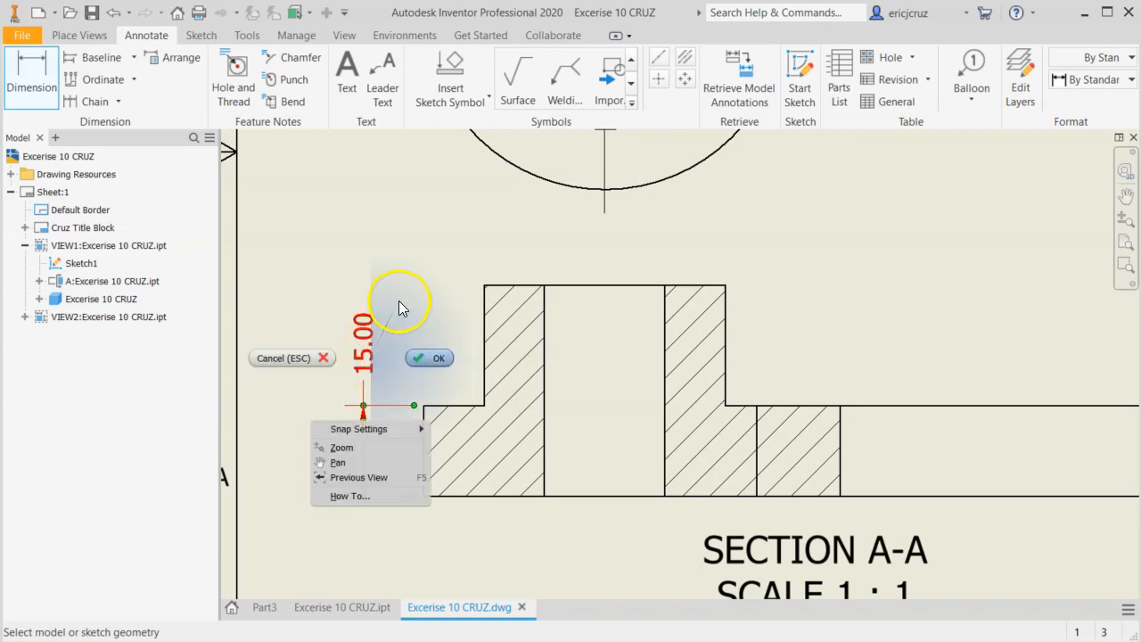
left_click(418, 301)
Through the plate thickness dimension's style, set the Note Text (ANSI) font to Technic and text height to 2.54 mm, and save.
left_click(364, 354)
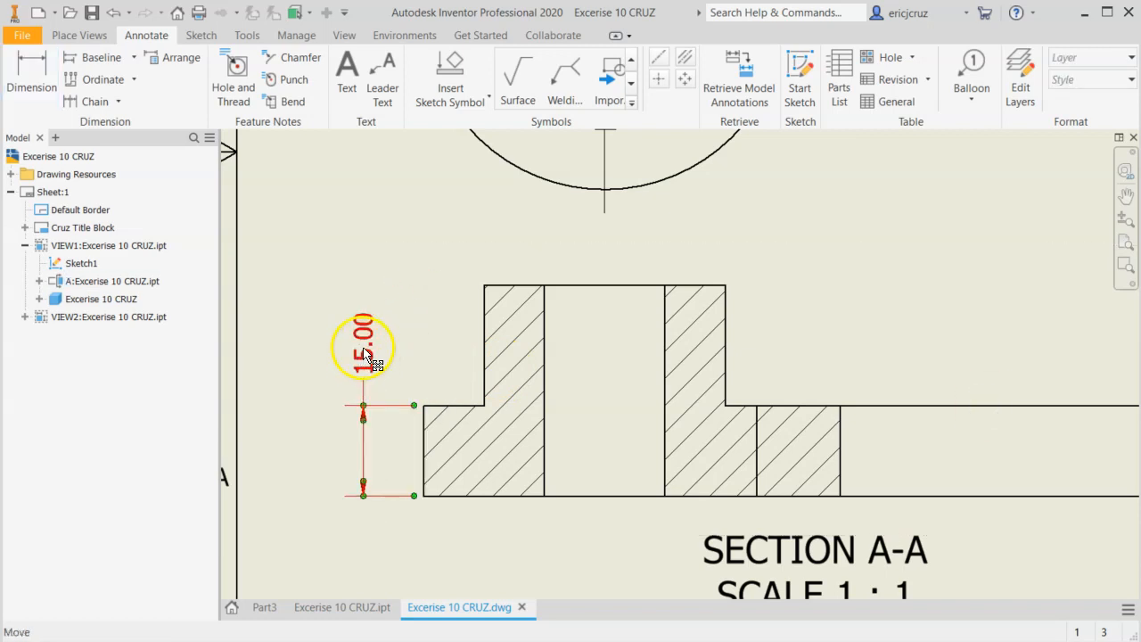
right_click(363, 352)
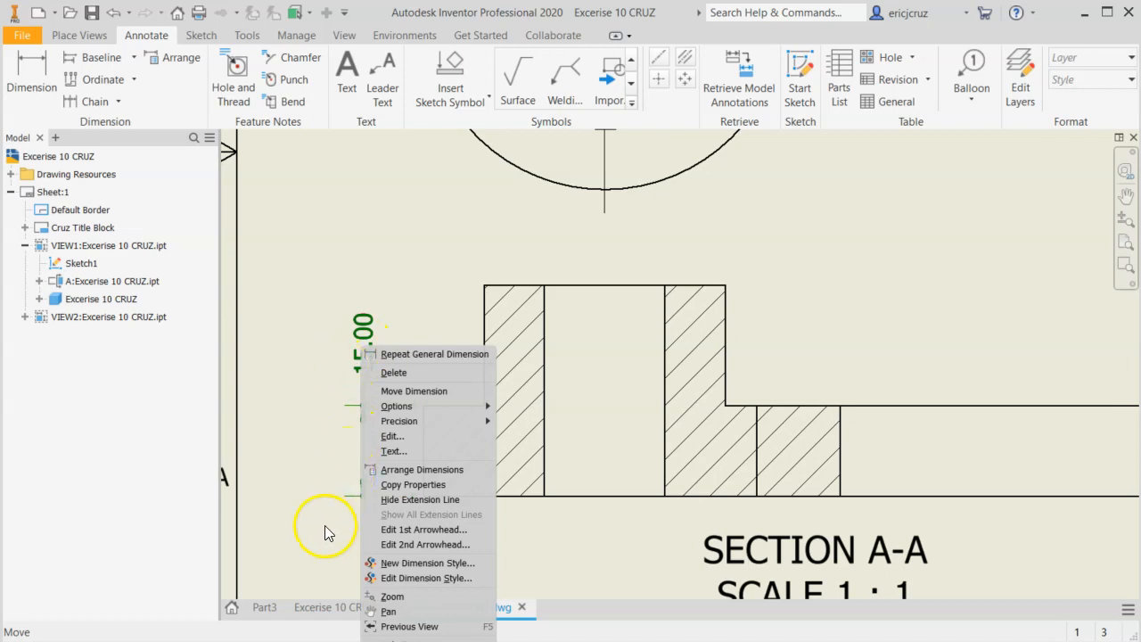
left_click(424, 579)
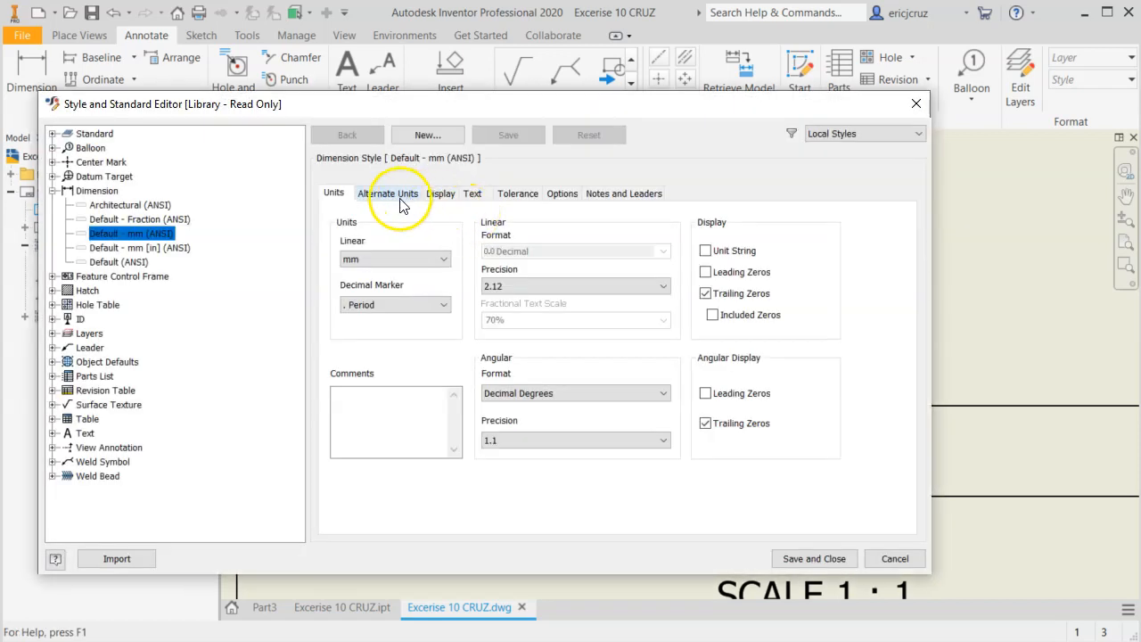
left_click(473, 195)
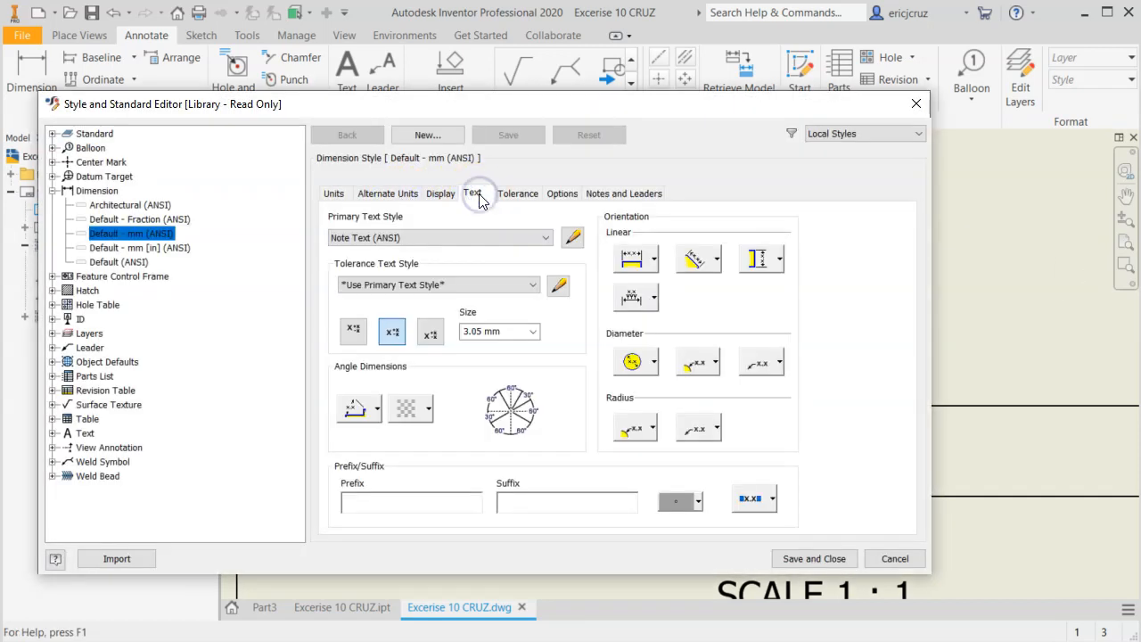
left_click(573, 236)
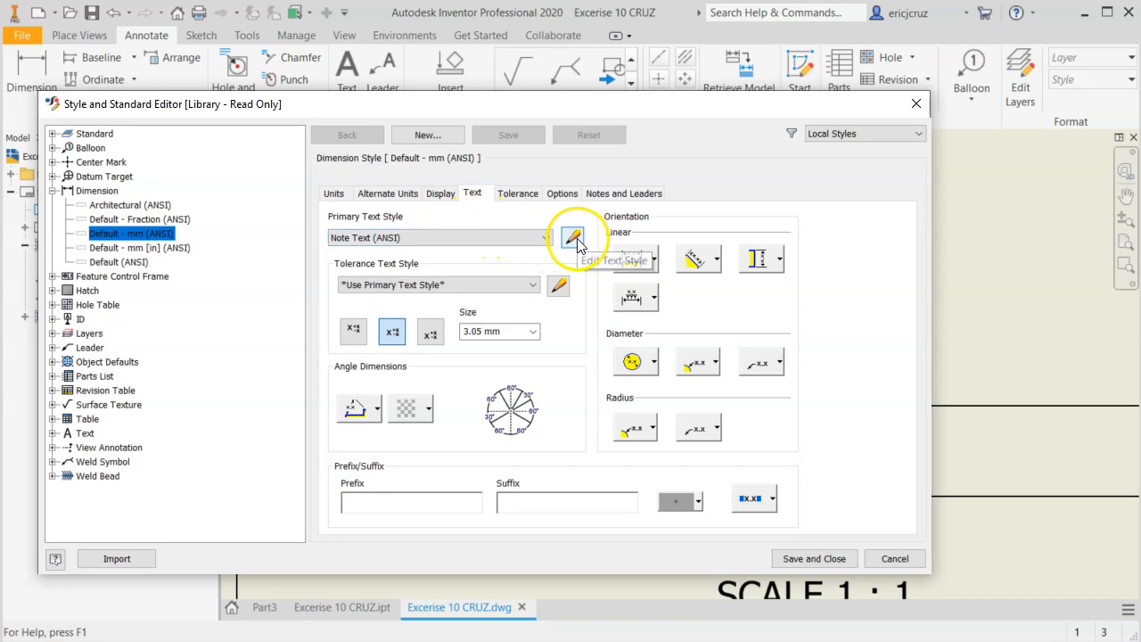
left_click(485, 376)
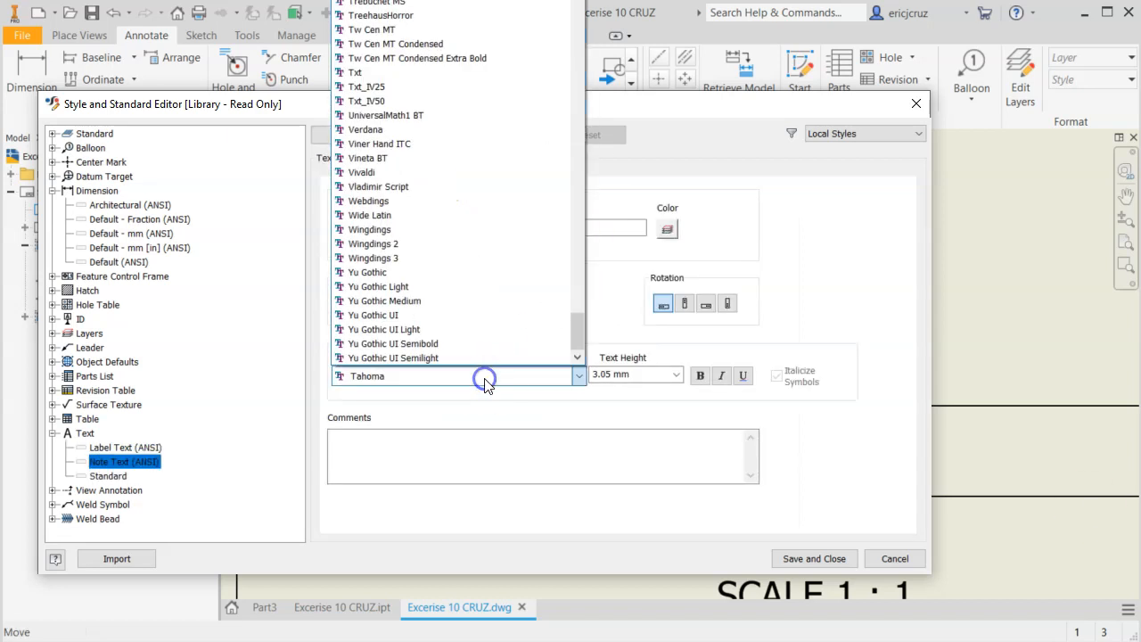
left_click(383, 0)
left_click(676, 374)
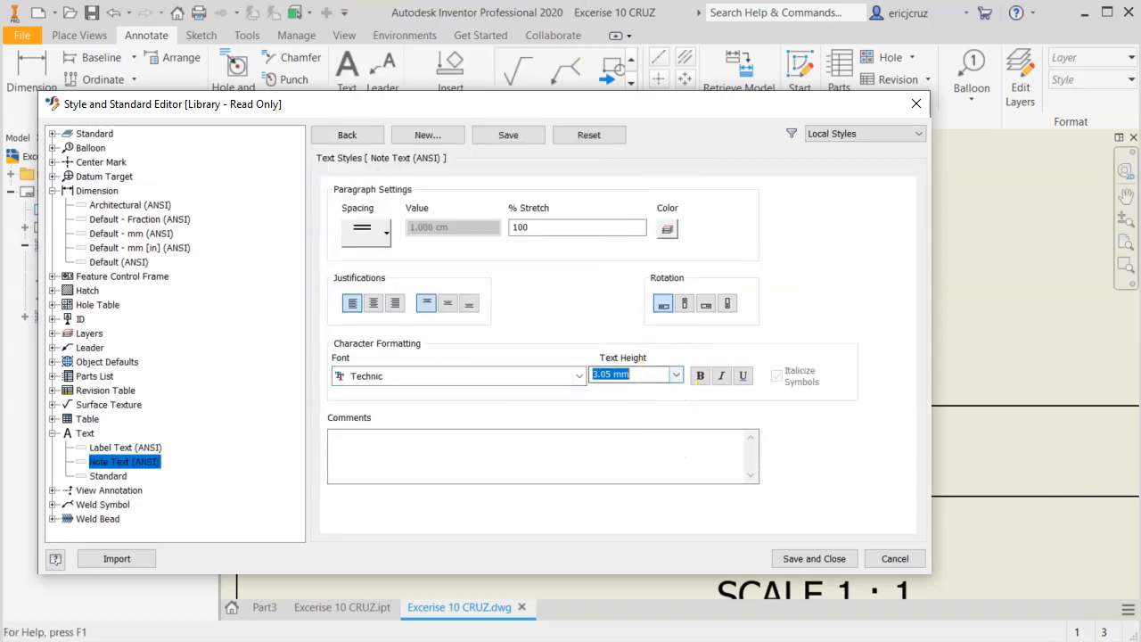
left_click(651, 388)
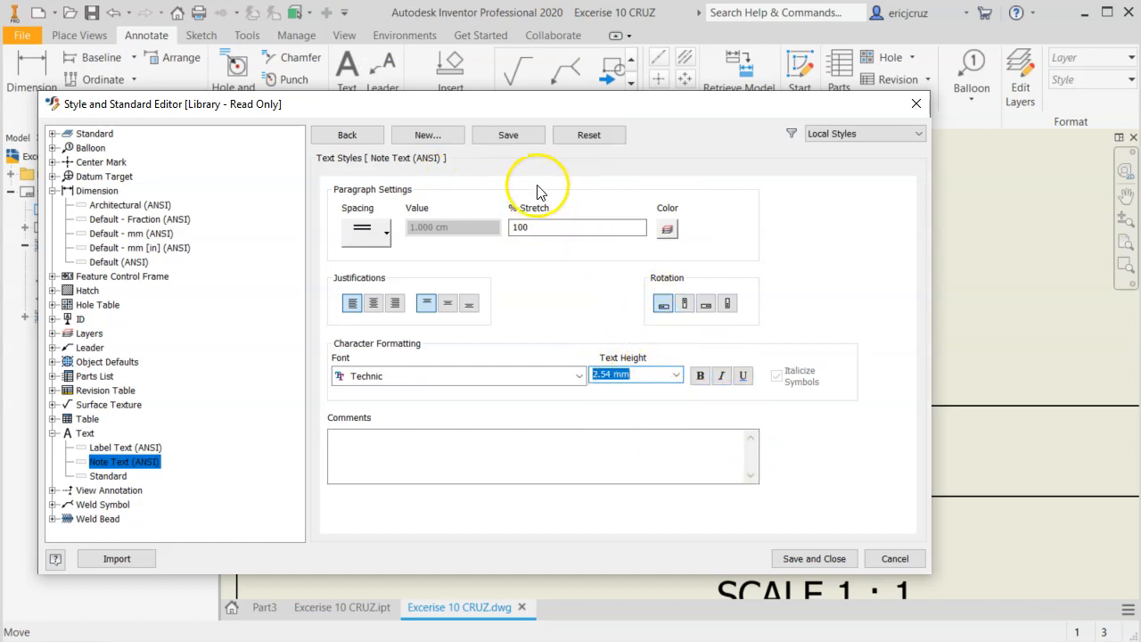
left_click(839, 556)
In the plate thickness dimension's style, set vertical linear dimension text to inline horizontal, save, and compare the dimension with the EX-10 reference drawing.
left_click(365, 368)
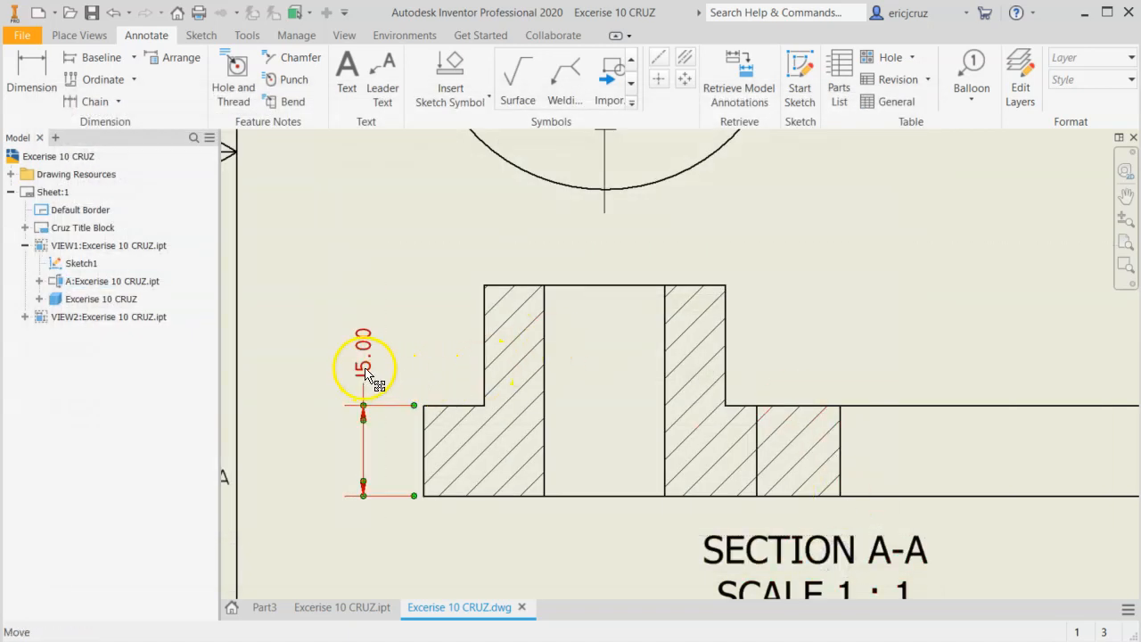
right_click(366, 368)
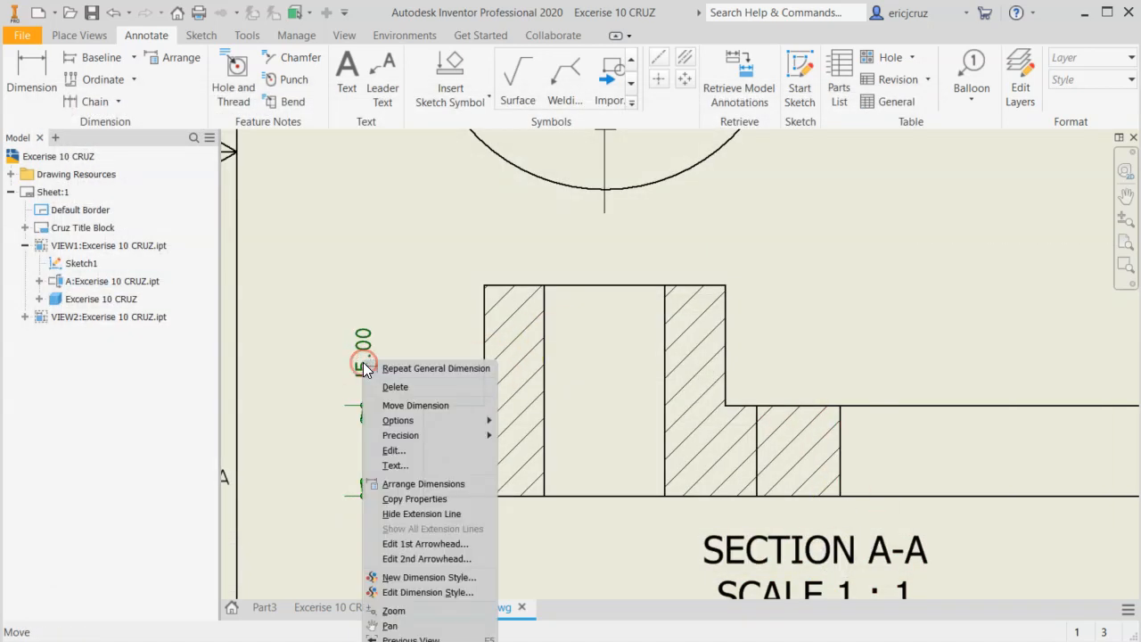
left_click(441, 592)
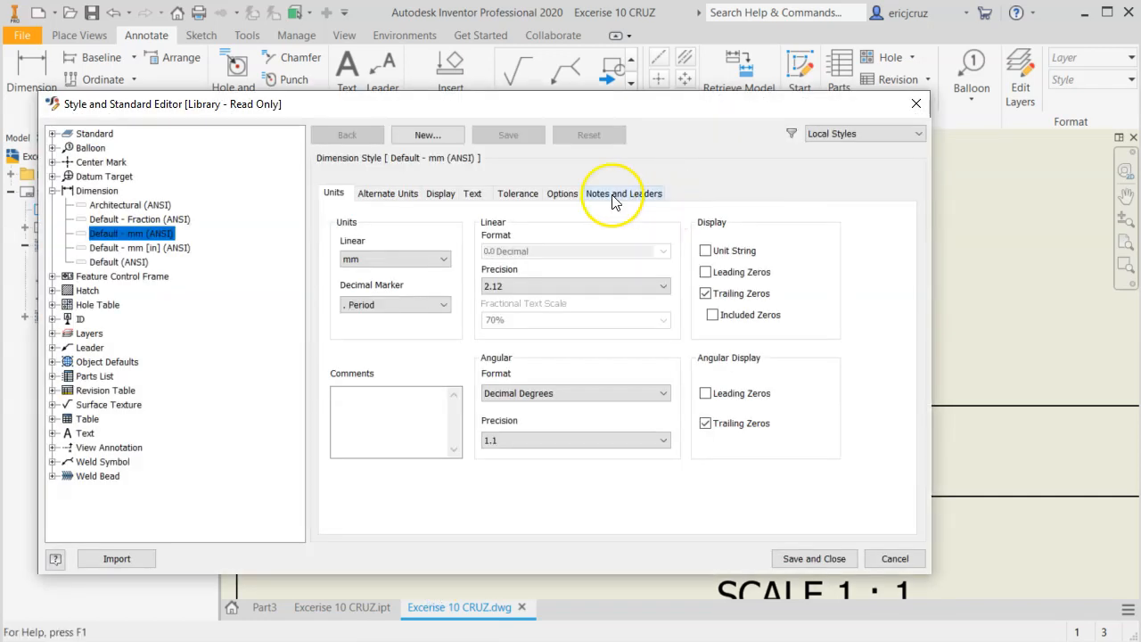
left_click(474, 192)
left_click(758, 258)
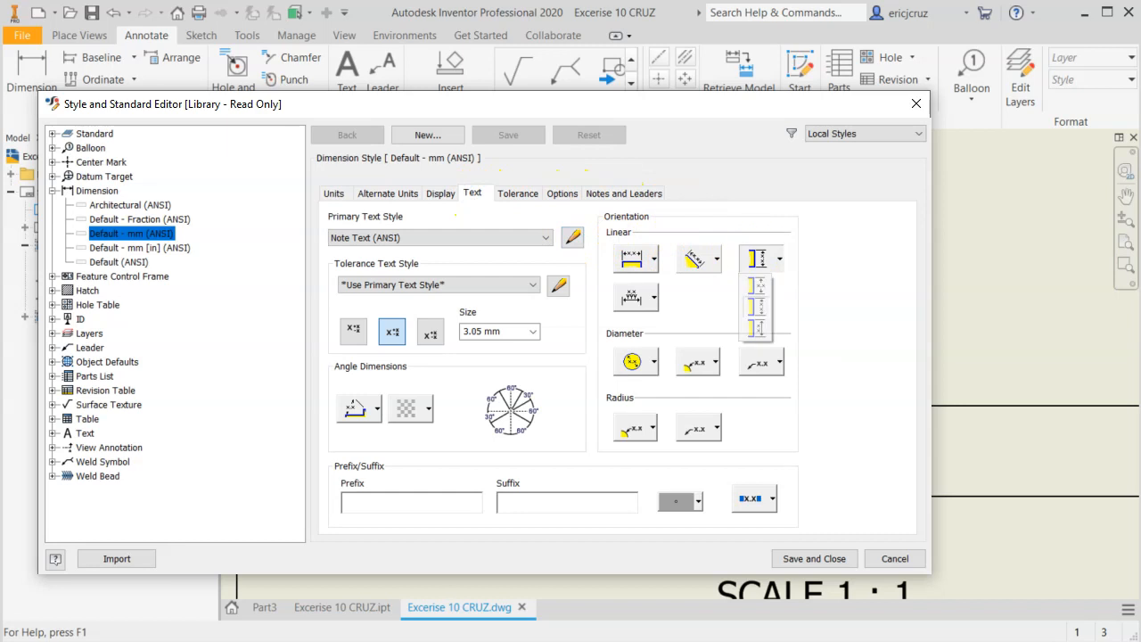
left_click(758, 286)
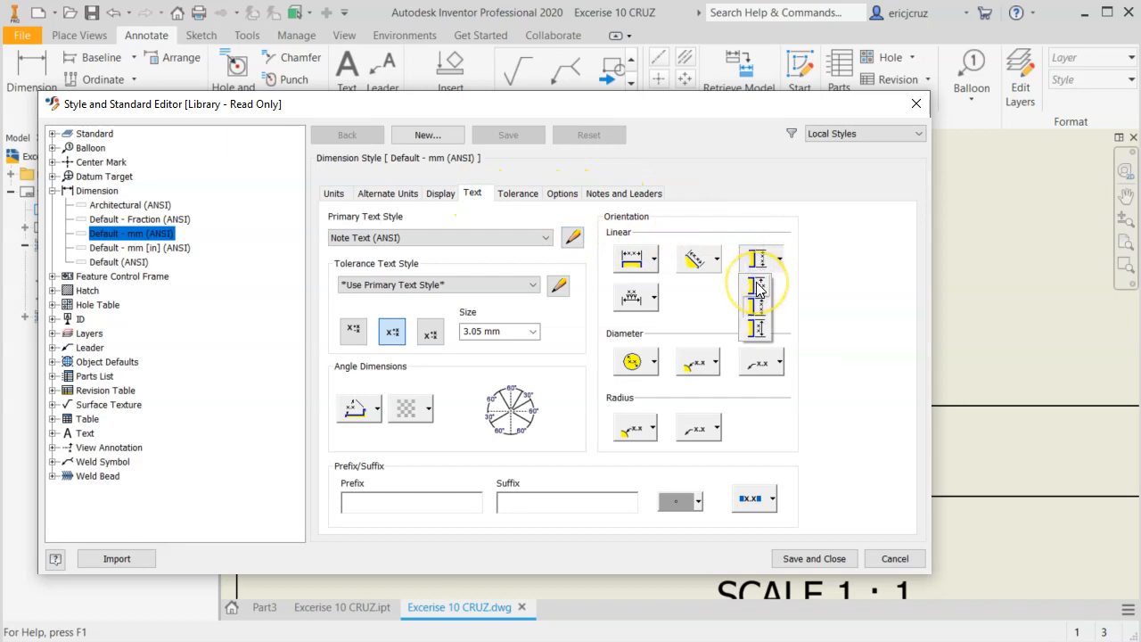
left_click(757, 298)
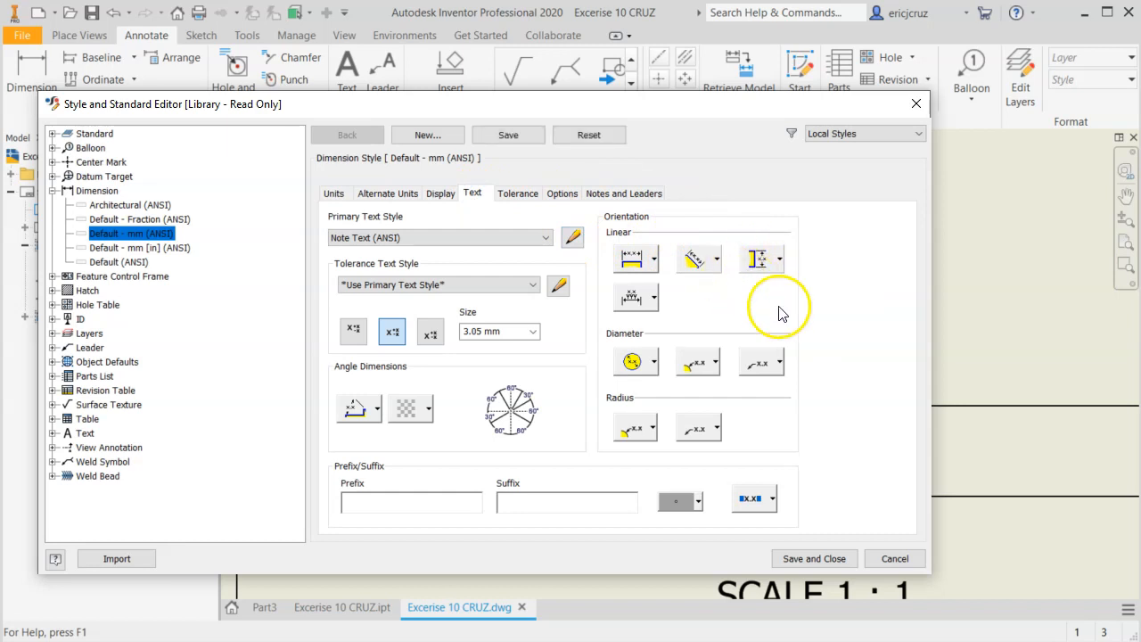
left_click(798, 564)
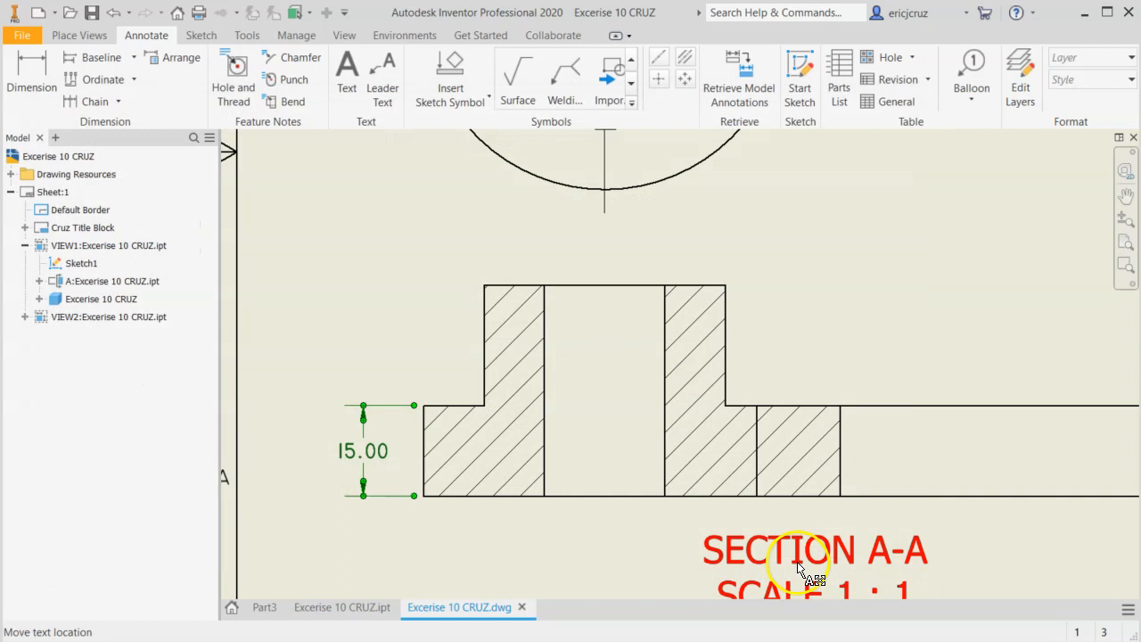
left_click(340, 460)
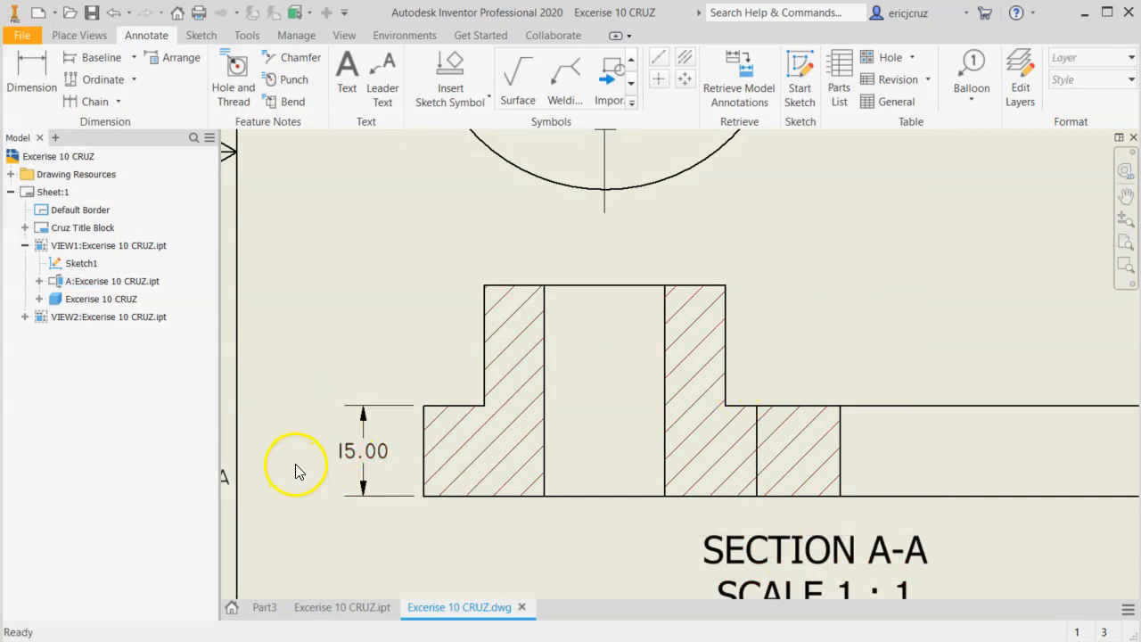
key("alt+Tab")
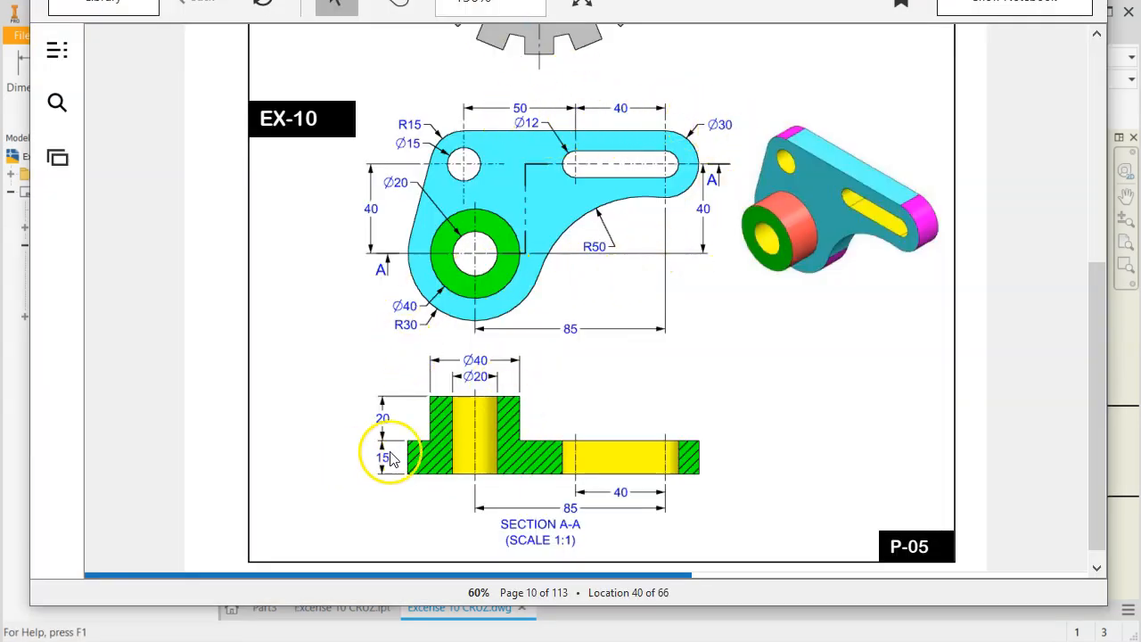
left_click(18, 426)
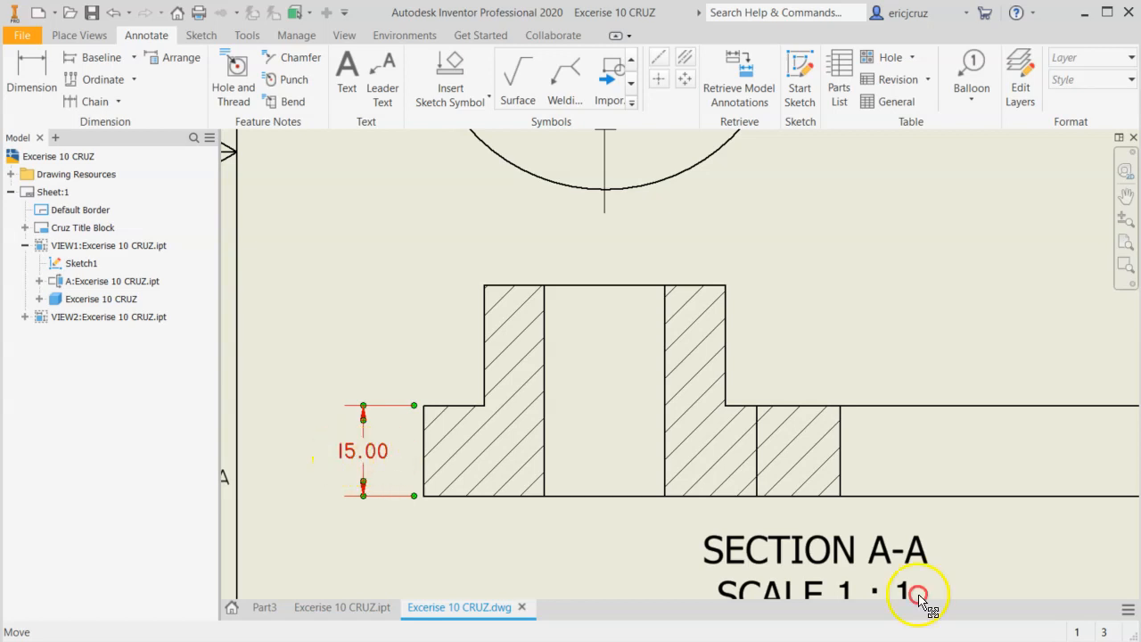
right_click(344, 453)
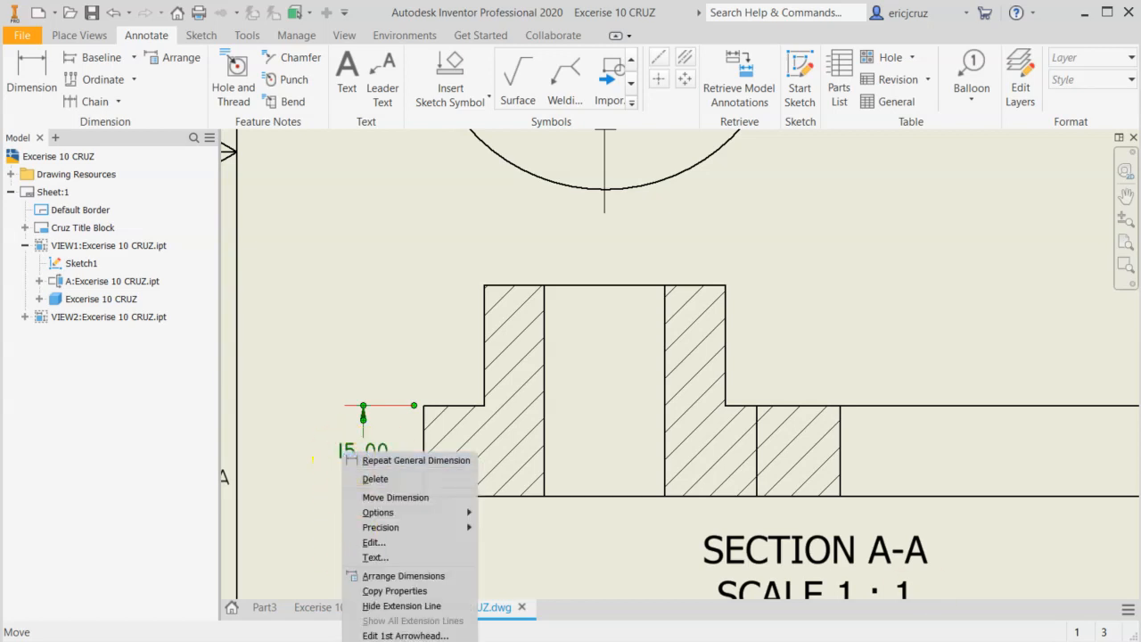
key("Escape")
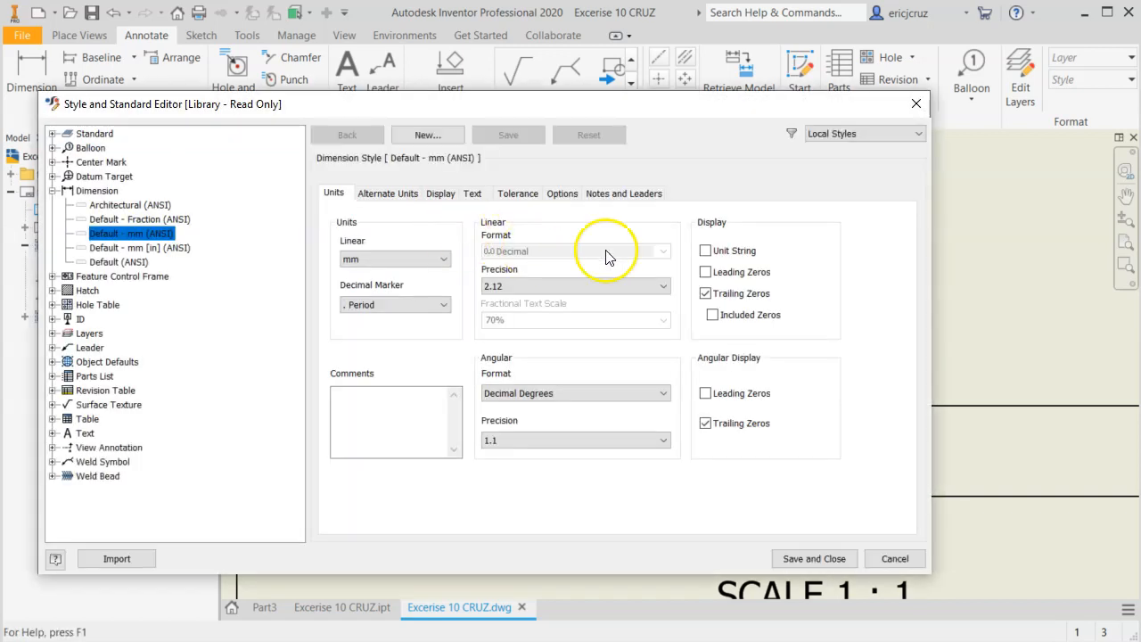
left_click(914, 103)
key("F2")
mouse_move(624, 426)
left_mouse_down()
mouse_move(642, 285)
mouse_move(603, 255)
left_mouse_up()
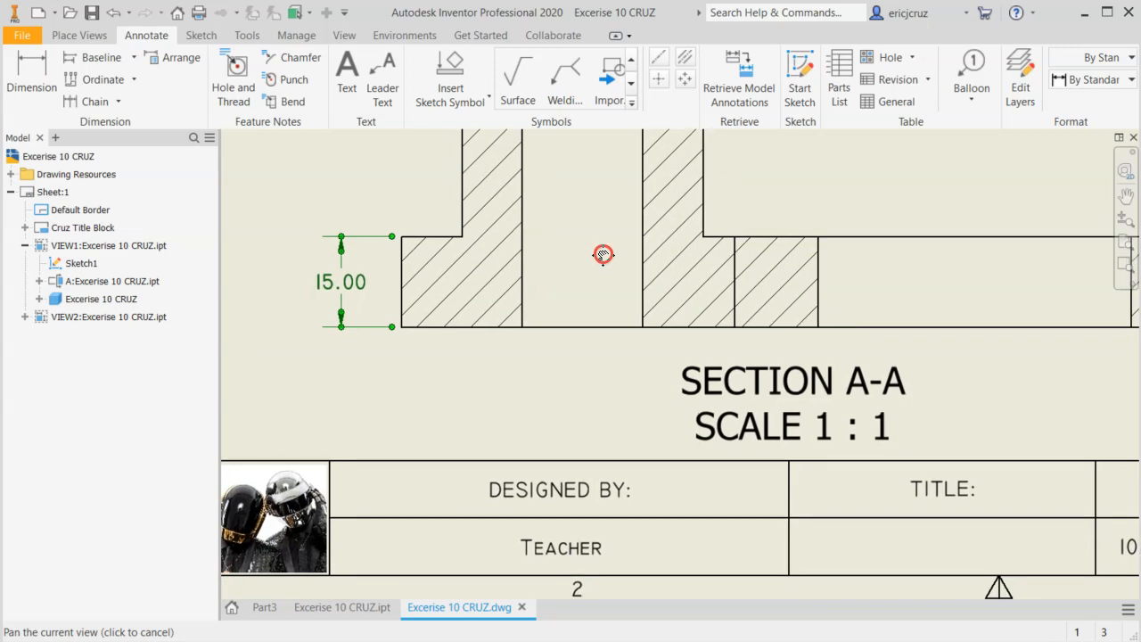
Set the linear precision of the Default - mm (ANSI) dimension style to 0, save the style and deselect the dimension.
right_click(327, 283)
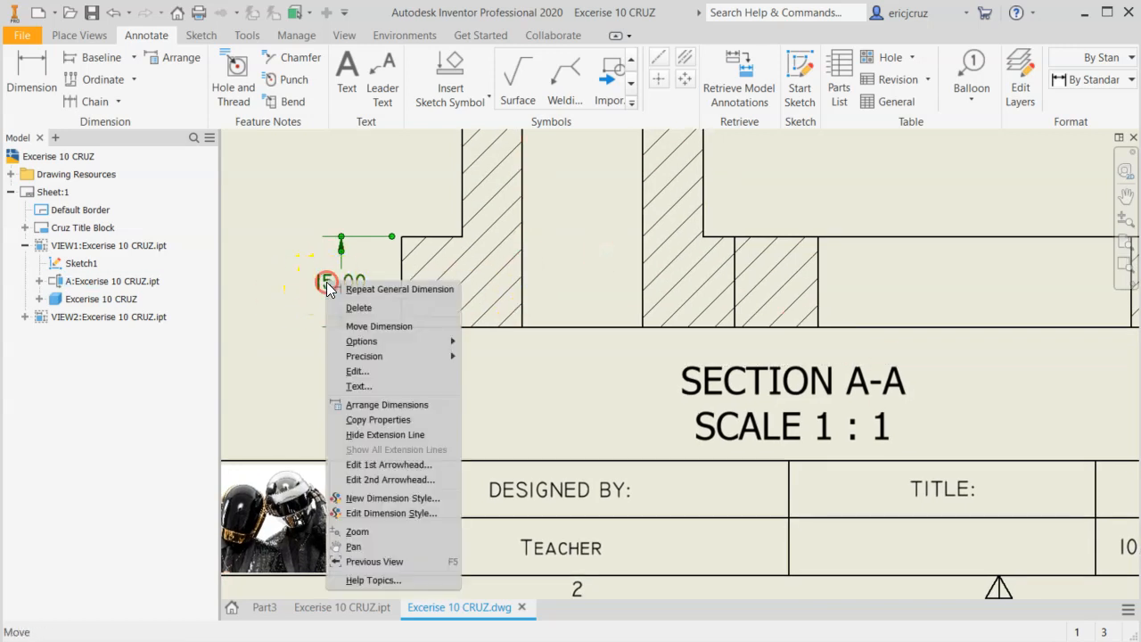
left_click(399, 512)
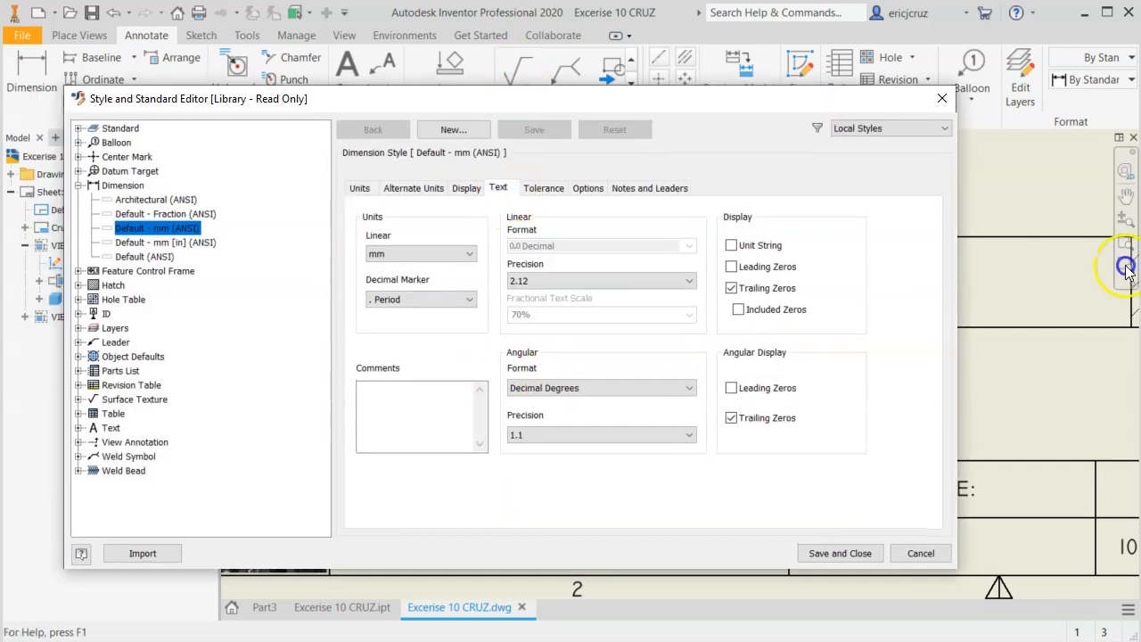
left_click(500, 188)
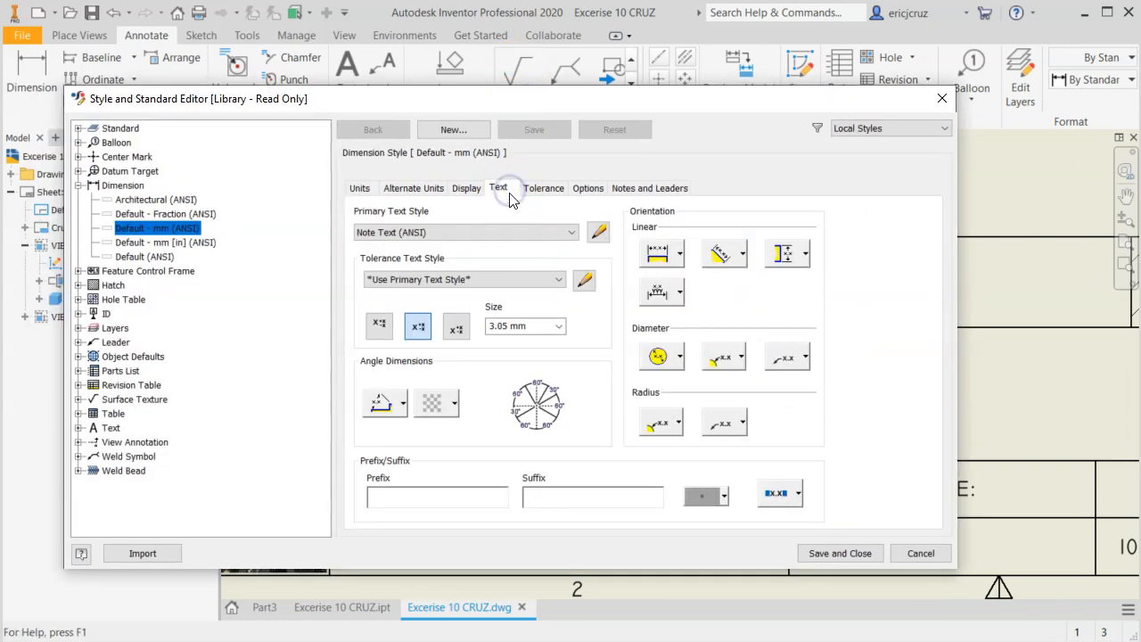
left_click(359, 188)
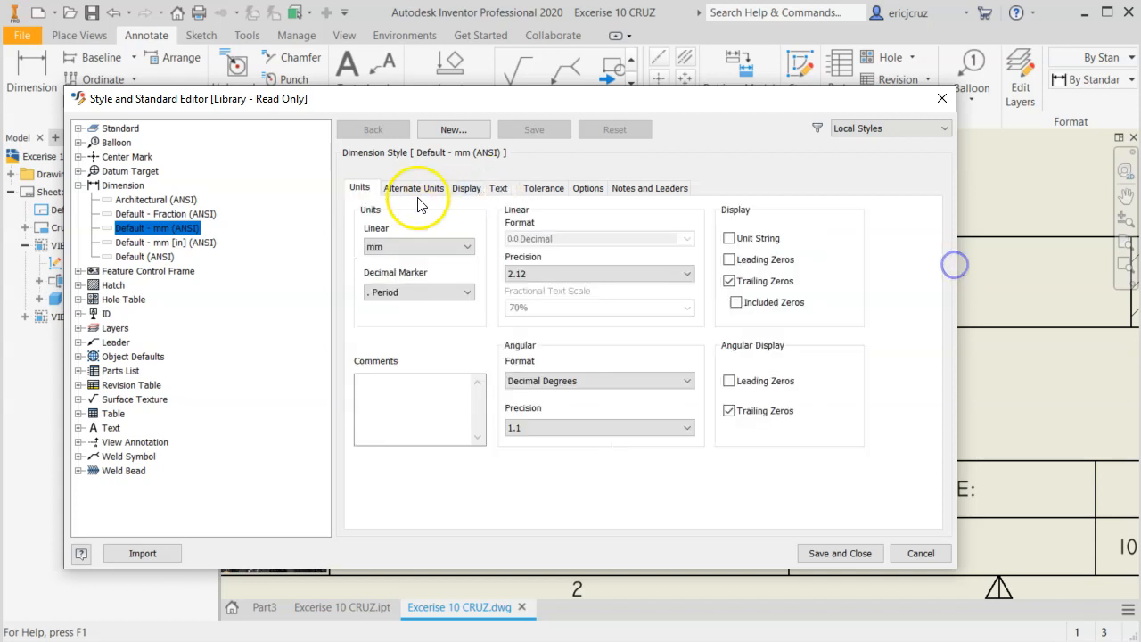
left_click(511, 274)
left_click(532, 288)
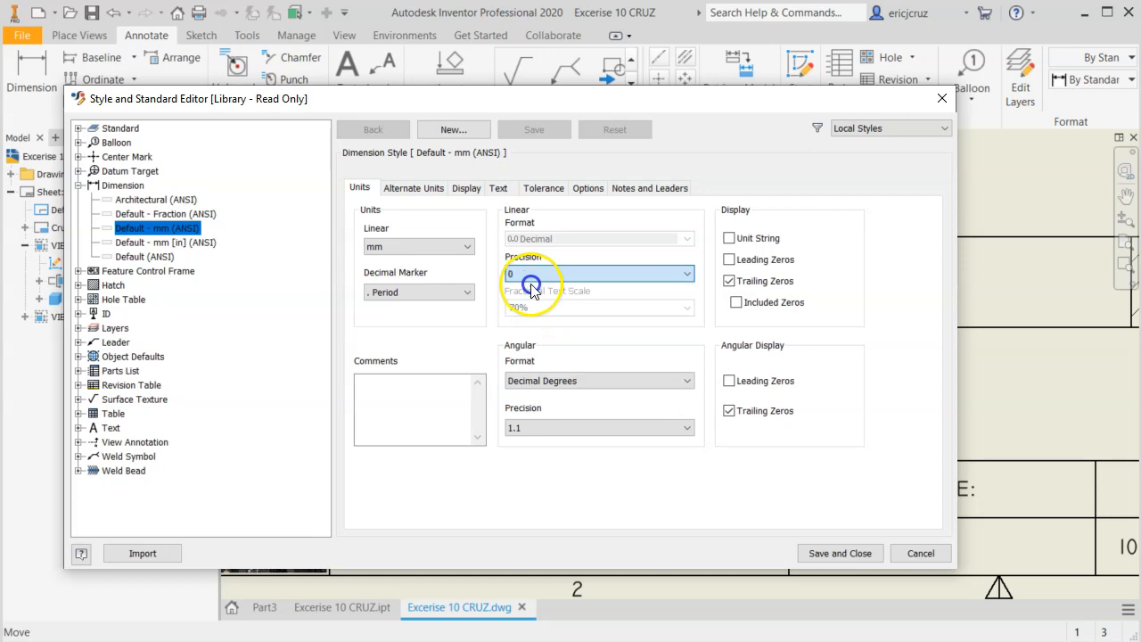
left_click(843, 554)
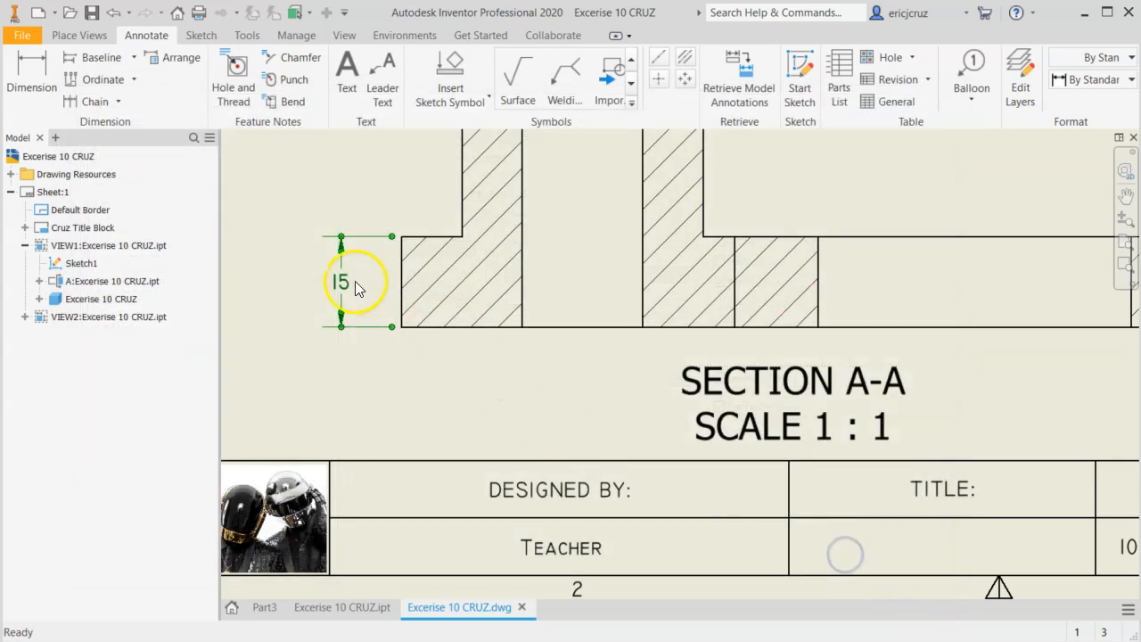
left_click(461, 406)
scroll(484, 400, "up", 3)
middle_click_drag(484, 401, 472, 436)
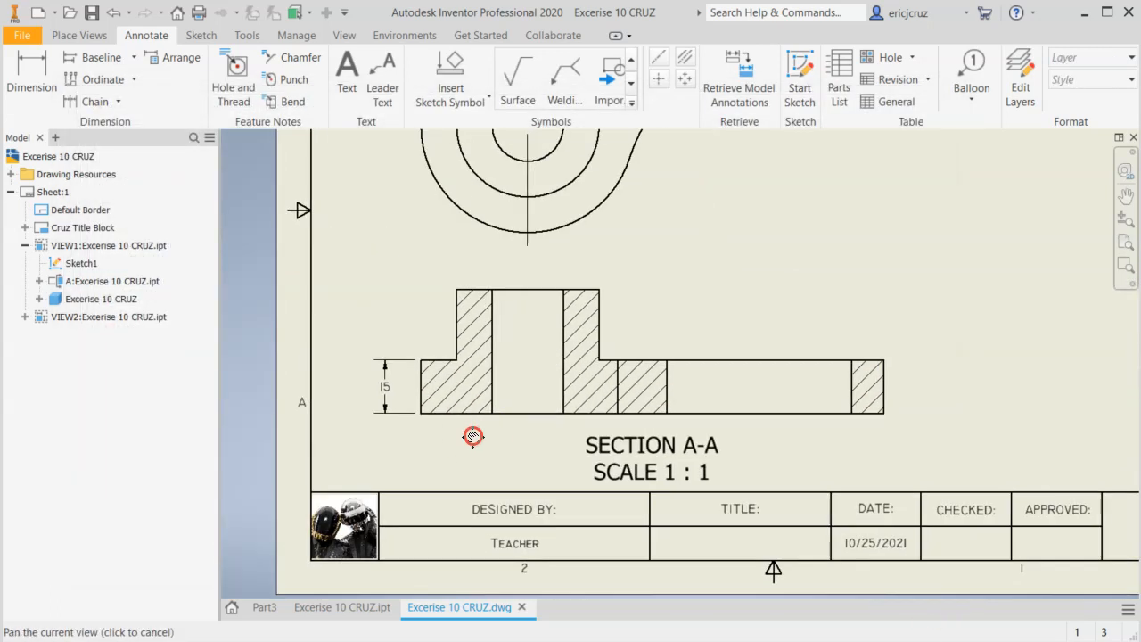
scroll(473, 436, "down", 3)
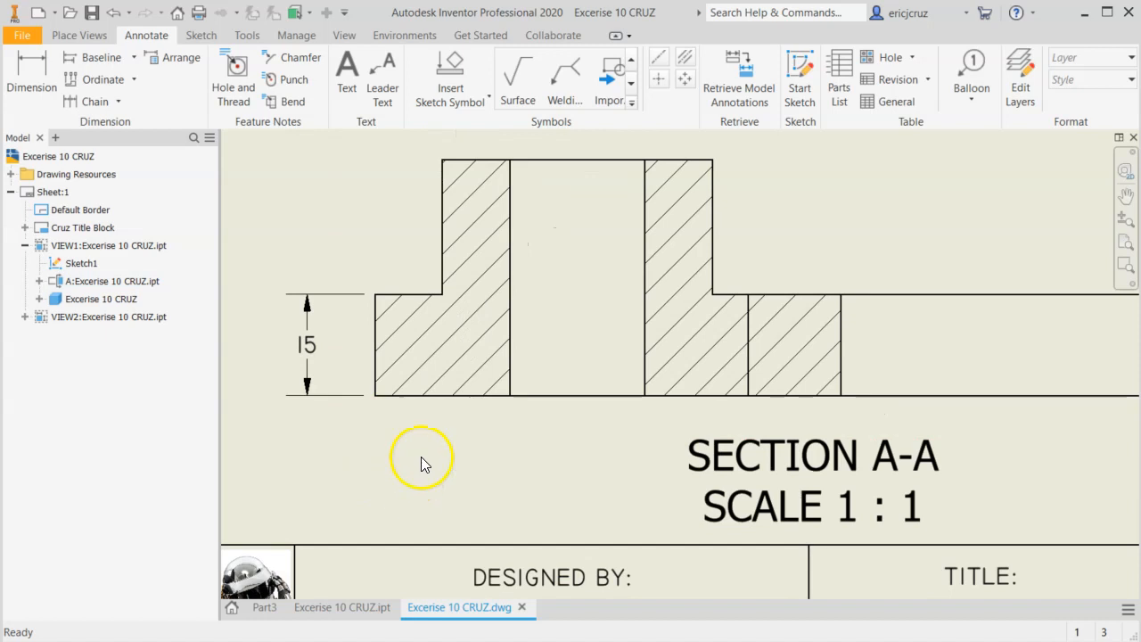
scroll(420, 456, "up", 3)
middle_click_drag(421, 460, 435, 463)
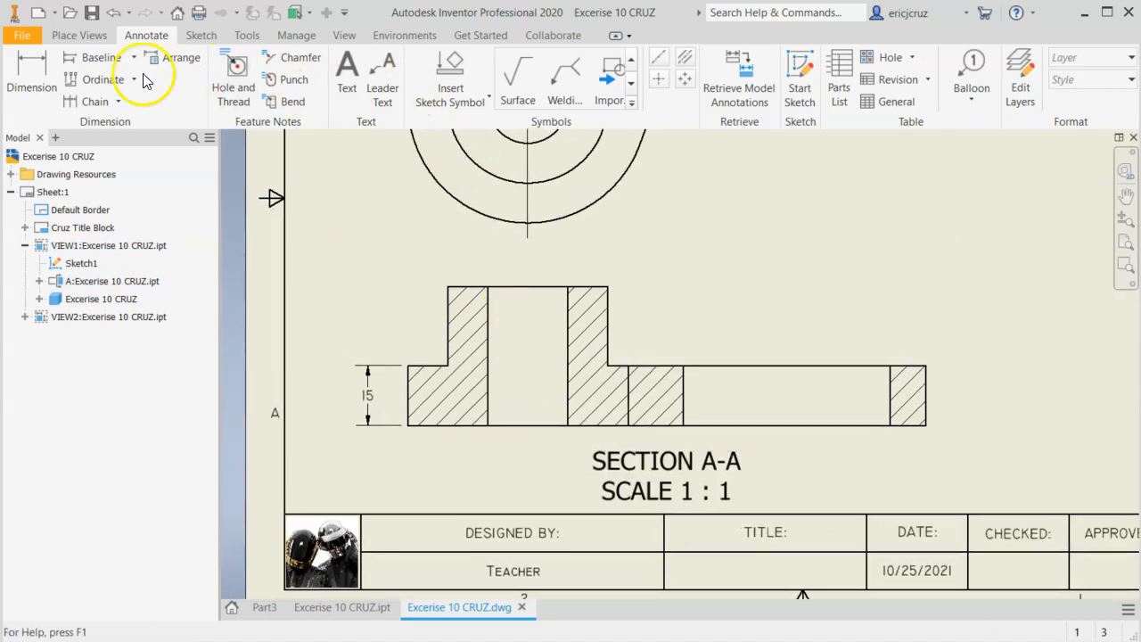
left_click(32, 75)
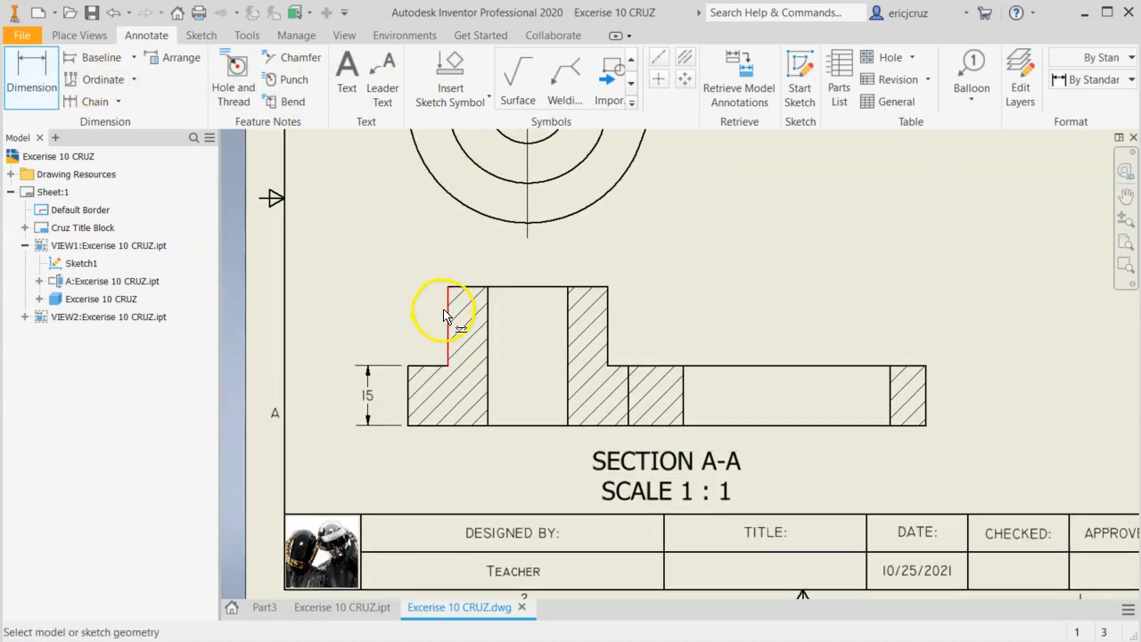
left_click(447, 317)
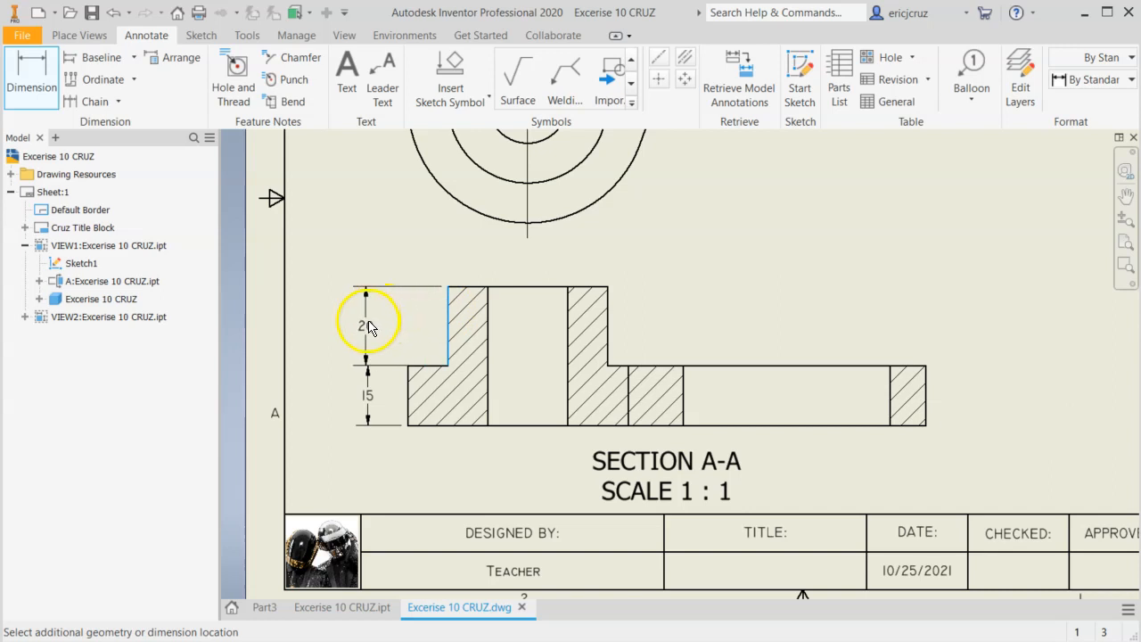
key("Escape")
Dimension the boss's height above the plate in section view A-A, aligned with the plate thickness dimension.
left_click(35, 66)
scroll(362, 320, "down", 3)
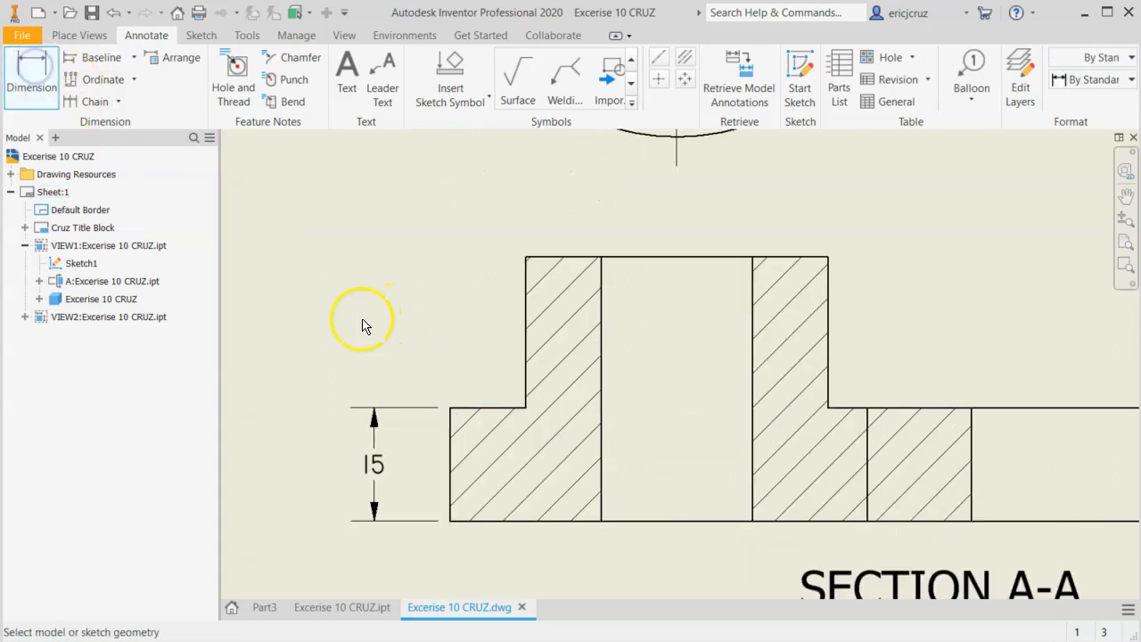
left_click(453, 409)
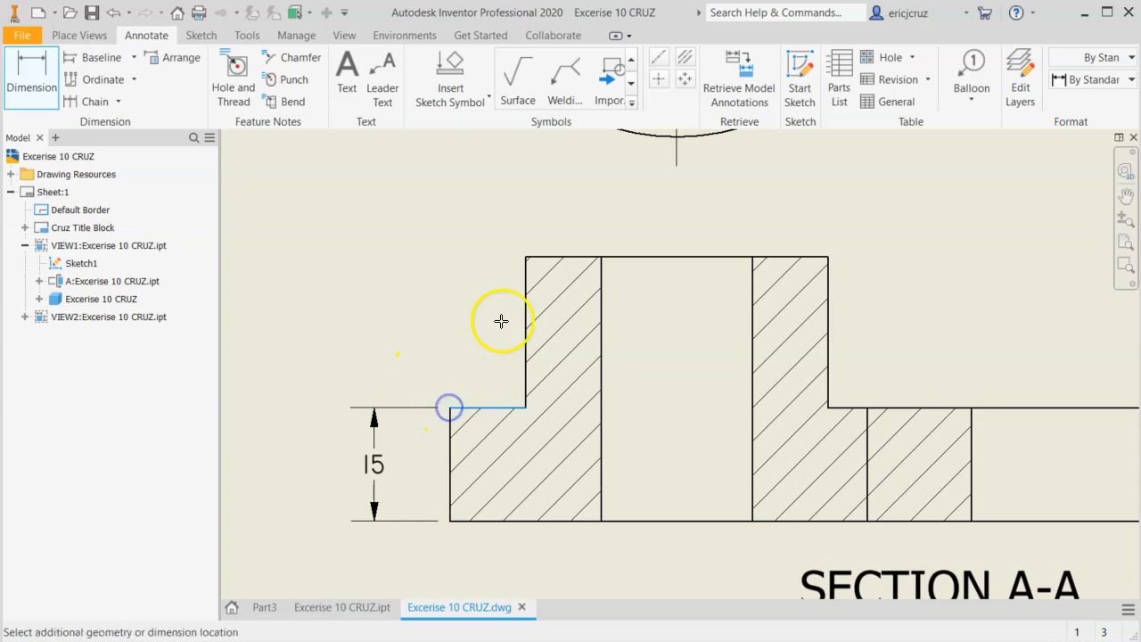
left_click(527, 265)
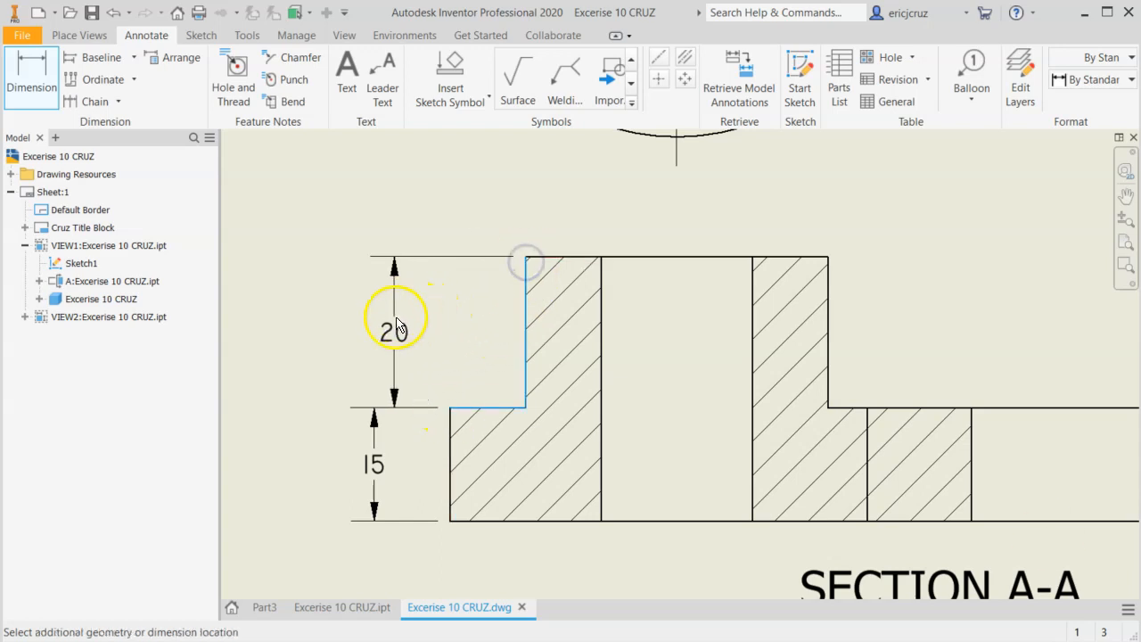
left_click(376, 324)
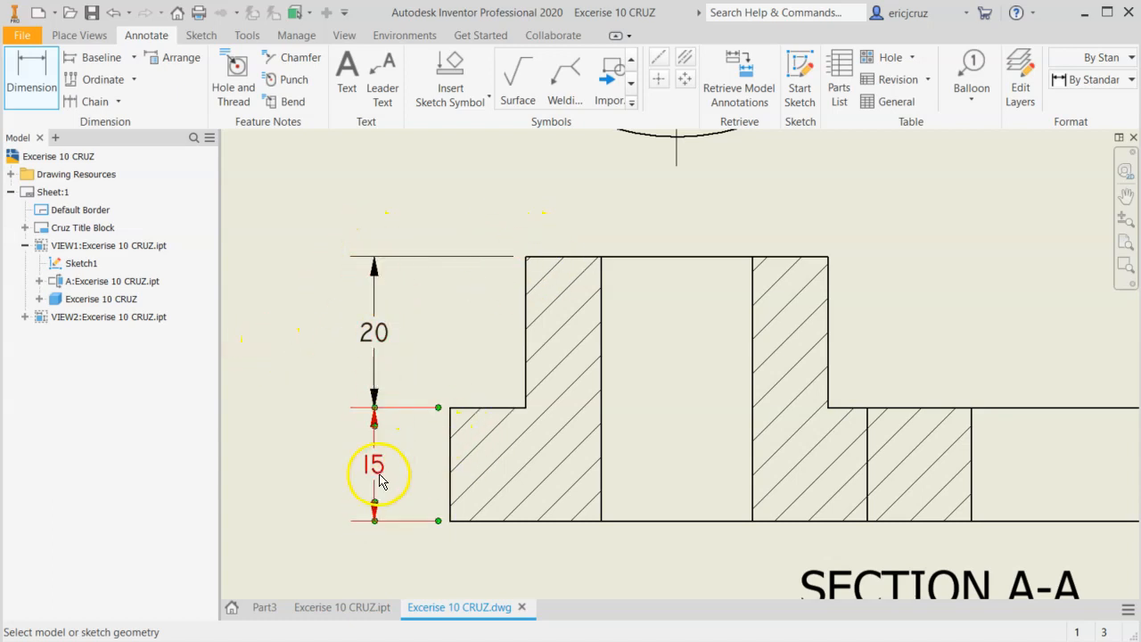
Check the EX-10 reference drawing, dimension the bore's diameter just above the boss in section view A-A, and end dimensioning.
scroll(303, 451, "down", 3)
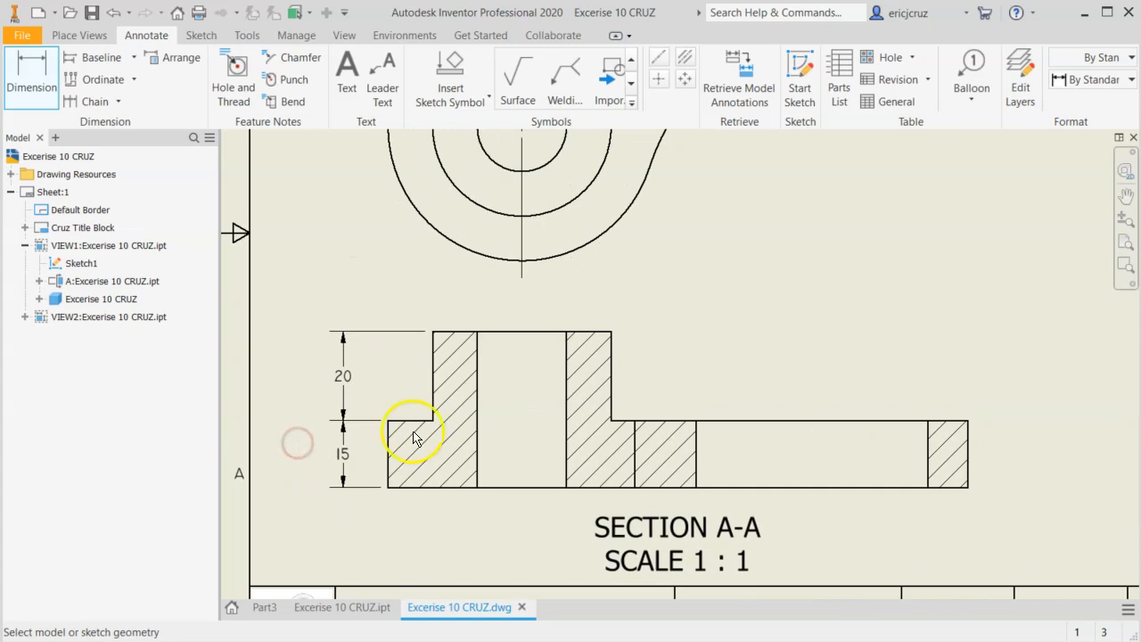
key("alt+Tab")
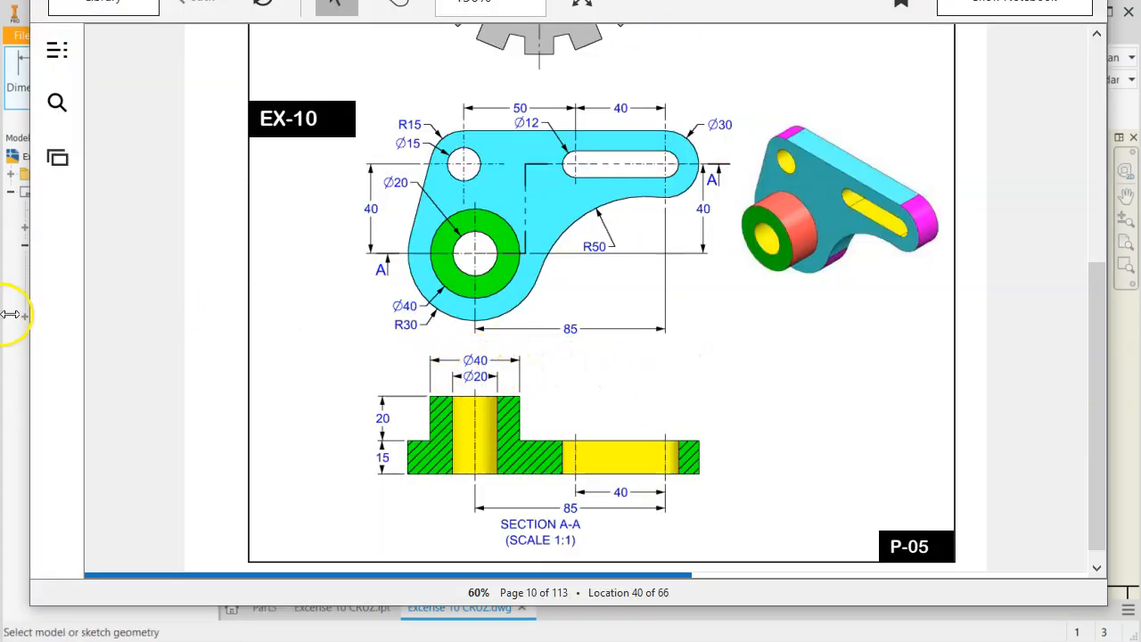
left_click(13, 375)
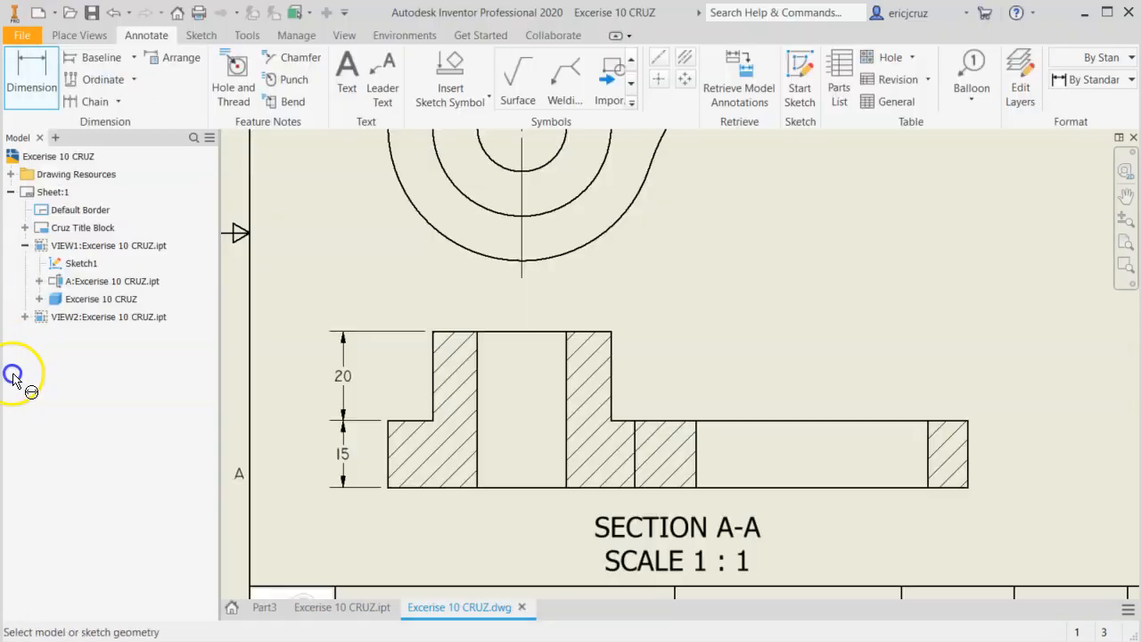
left_click(542, 334)
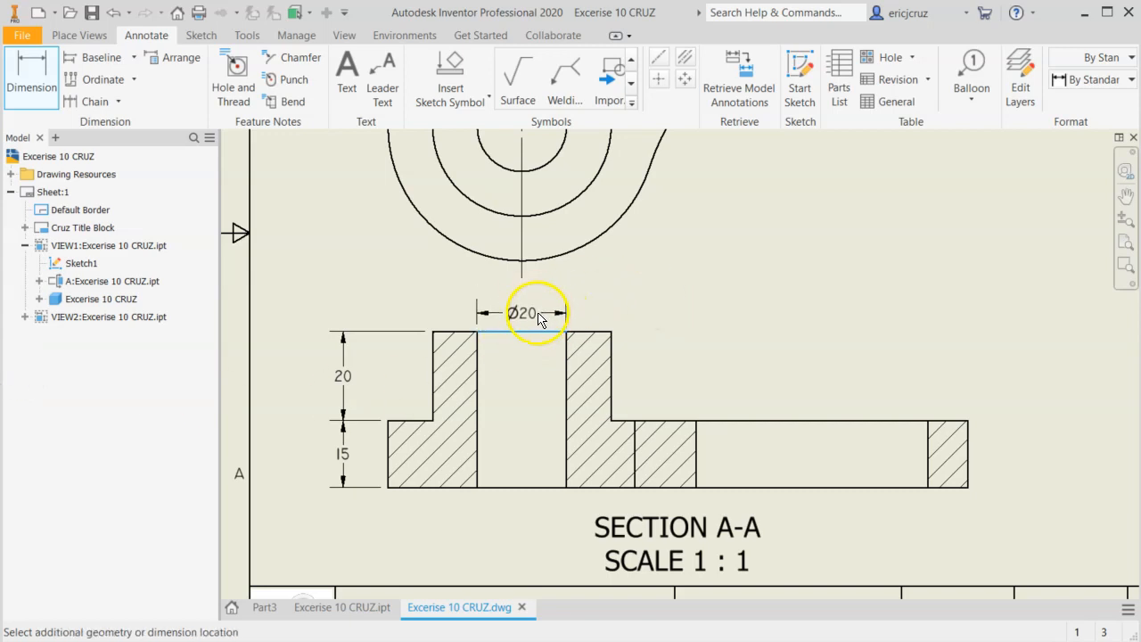
left_click(538, 313)
scroll(646, 305, "down", 3)
mouse_move(646, 305)
middle_mouse_down()
mouse_move(560, 336)
mouse_move(642, 257)
mouse_move(625, 256)
mouse_move(547, 301)
mouse_move(513, 339)
middle_mouse_up()
scroll(559, 336, "up", 3)
scroll(590, 227, "down", 3)
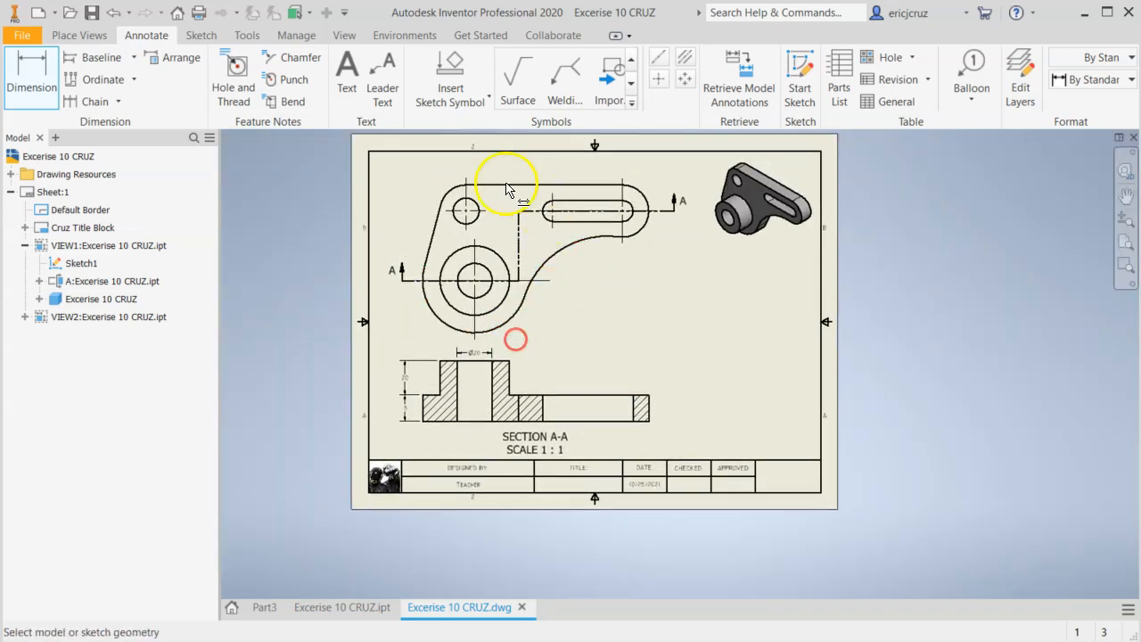
key("Escape")
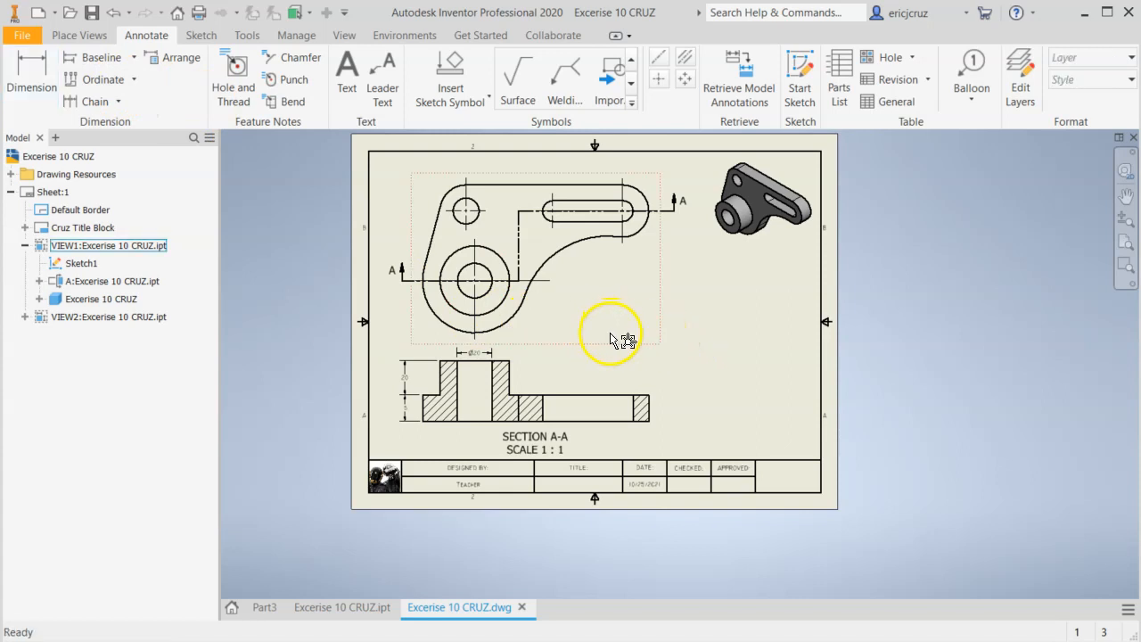
Switch to the EX-10 reference drawing and check which dimensions its views call for.
left_click_drag(584, 440, 740, 402)
left_click_drag(646, 438, 648, 445)
key("alt+Tab")
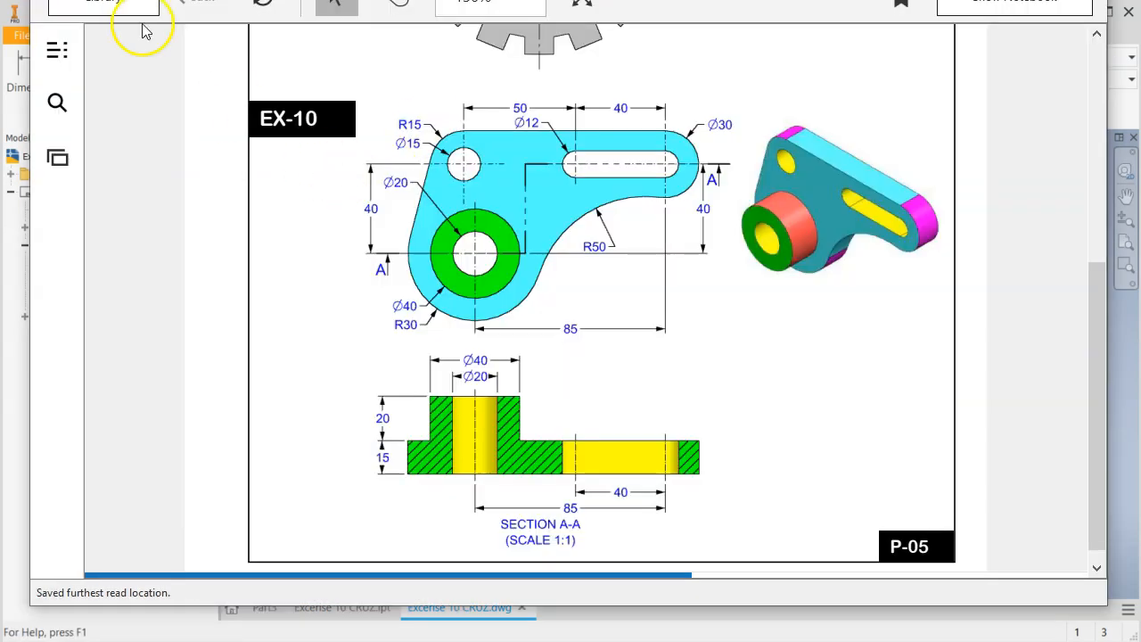
Return to the bracket's Inventor drawing and dimension the boss's outer width above the bore diameter dimension in section view A-A.
left_click(14, 352)
left_click_drag(484, 350, 527, 337)
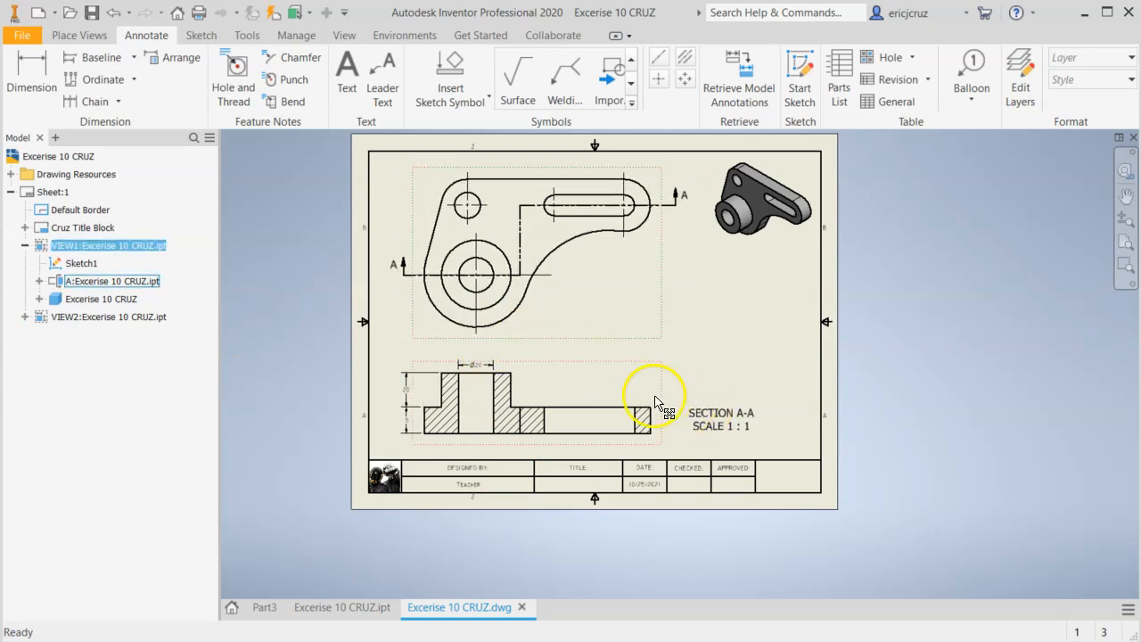
scroll(592, 387, "down", 3)
mouse_move(474, 345)
middle_mouse_down()
mouse_move(592, 347)
mouse_move(750, 308)
middle_mouse_up()
scroll(592, 341, "down", 3)
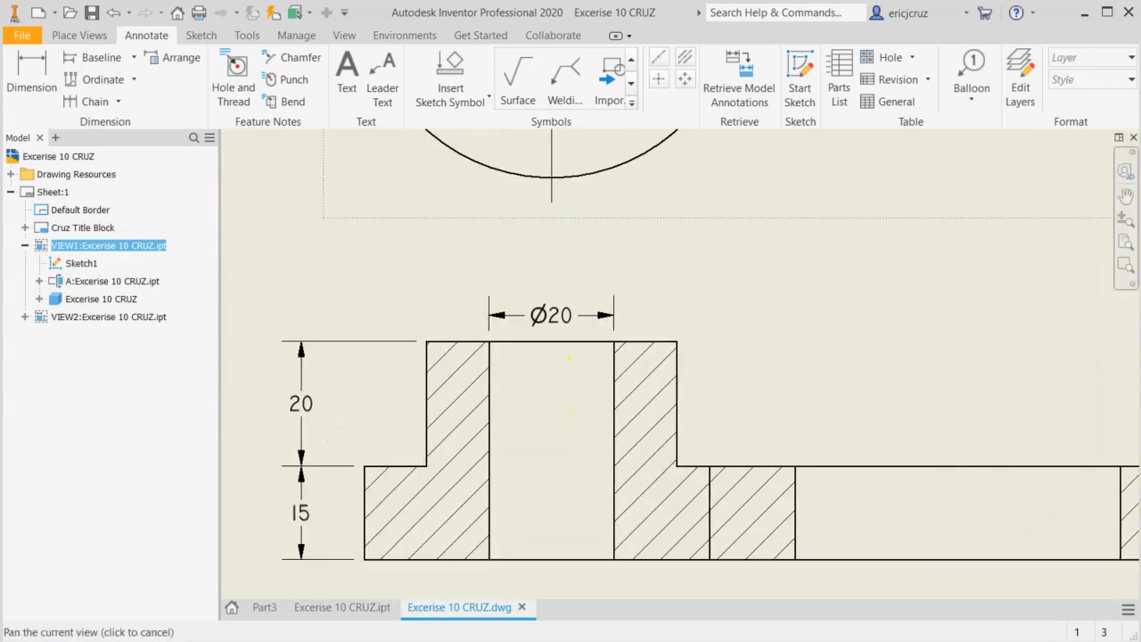
key("d")
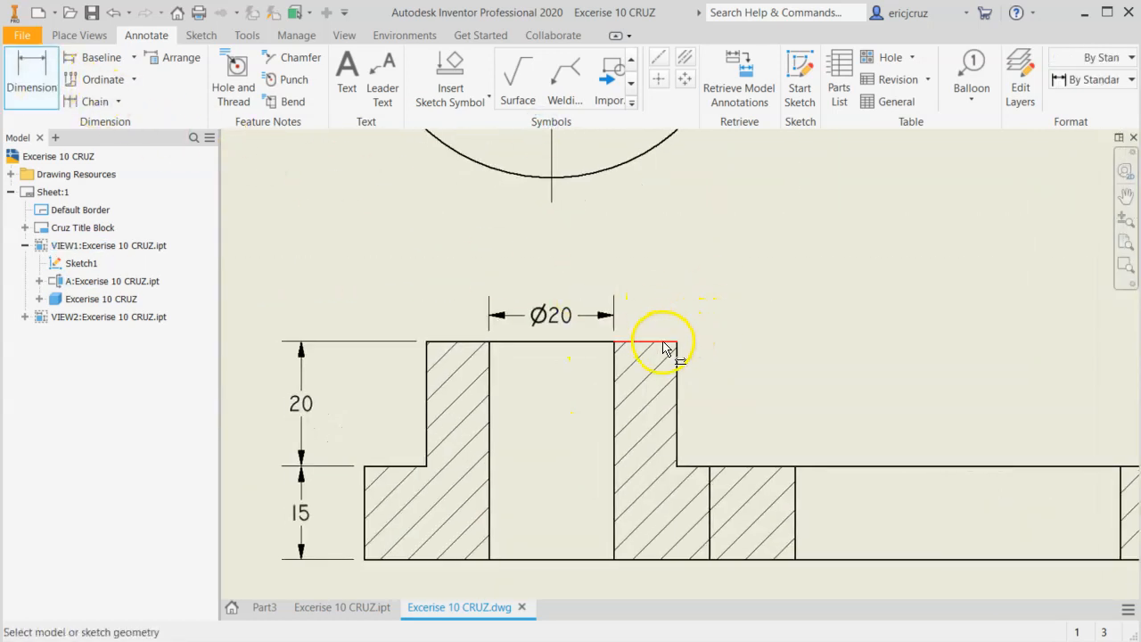
left_click(676, 344)
left_click(427, 342)
left_click(503, 278)
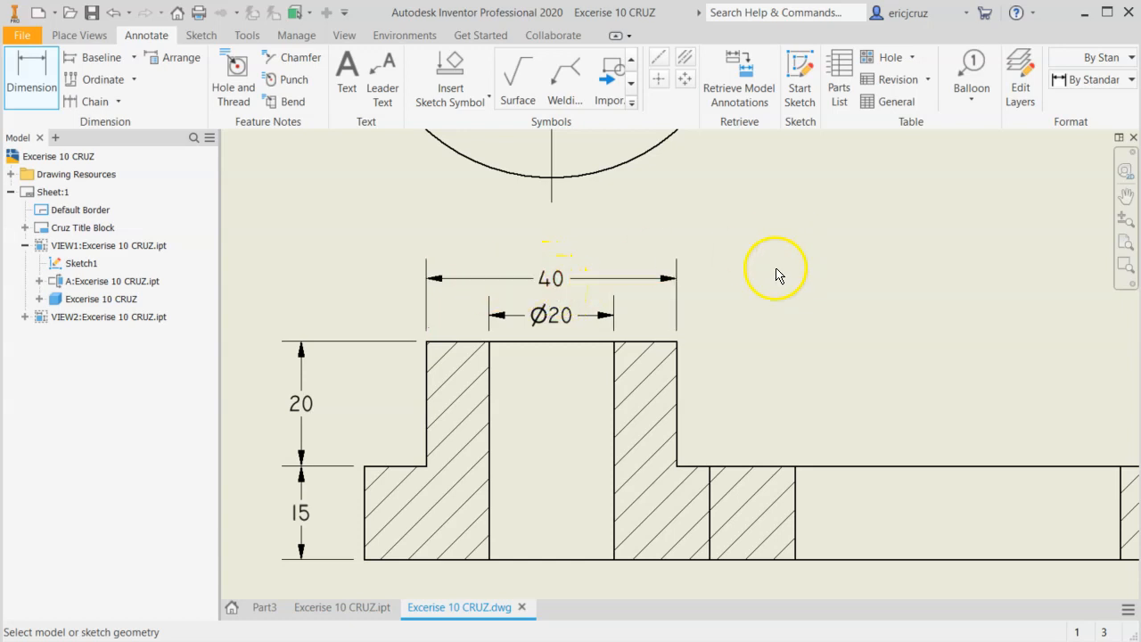
key("Escape")
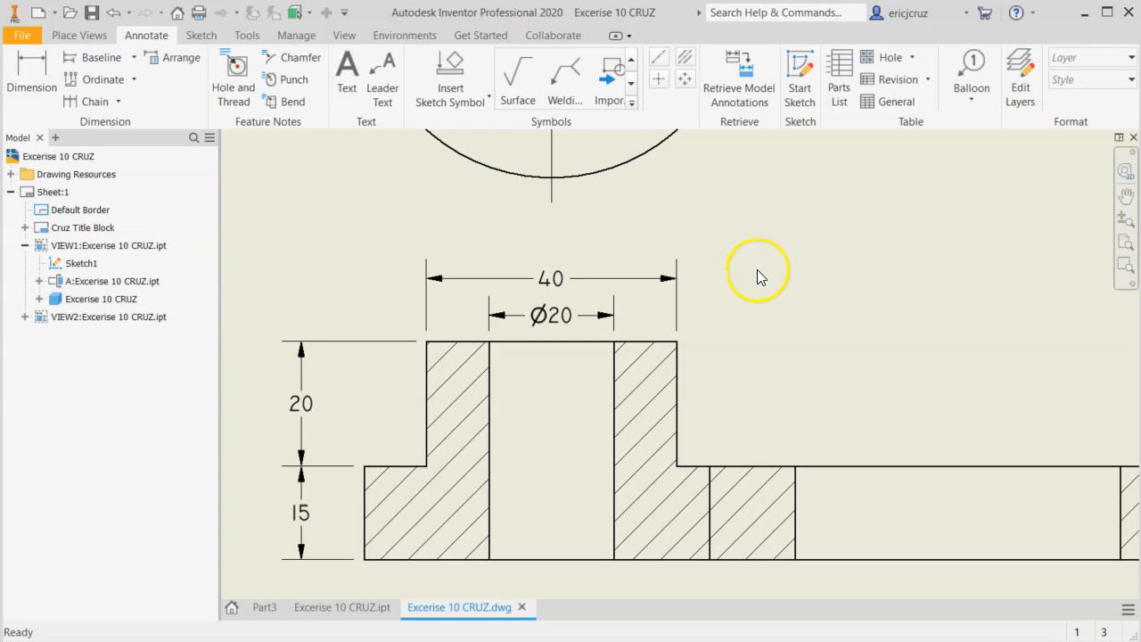
Add a diameter symbol in front of the value of the boss's outer width dimension in section view A-A.
double_click(552, 284)
left_click_drag(332, 203, 446, 168)
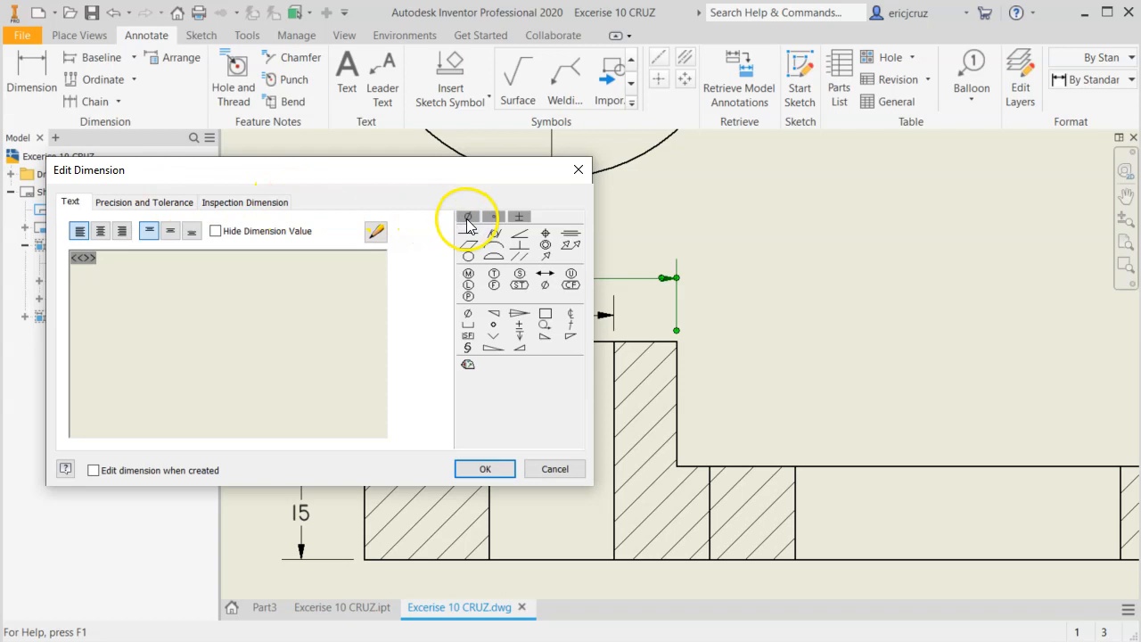
left_click(467, 218)
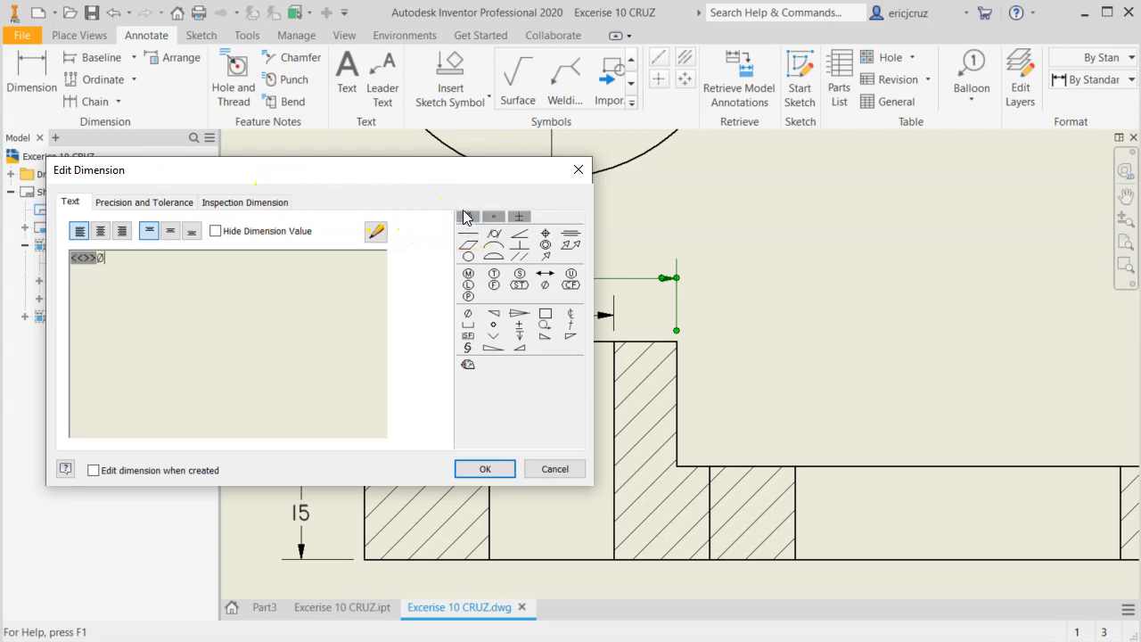
left_click(473, 468)
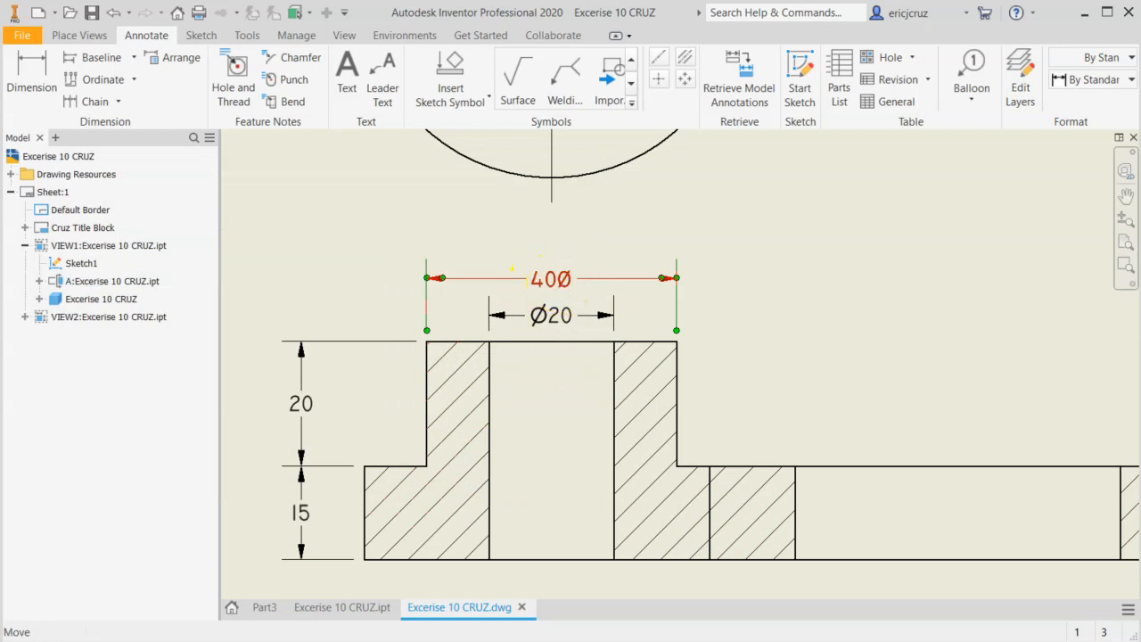
double_click(561, 281)
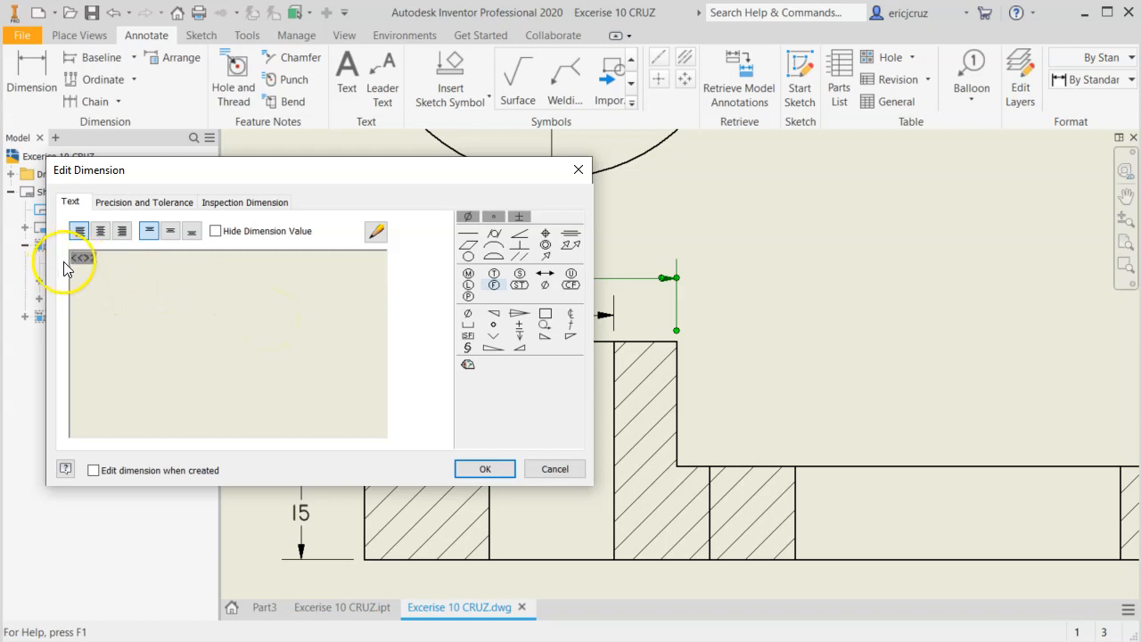
left_click(467, 216)
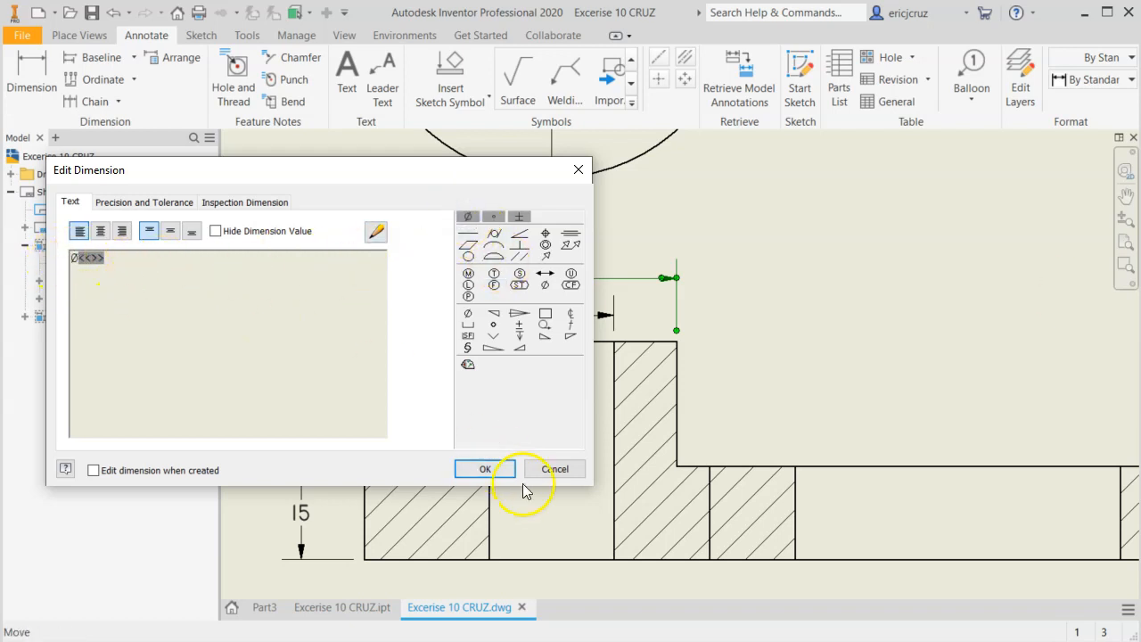
left_click(489, 468)
left_click(778, 276)
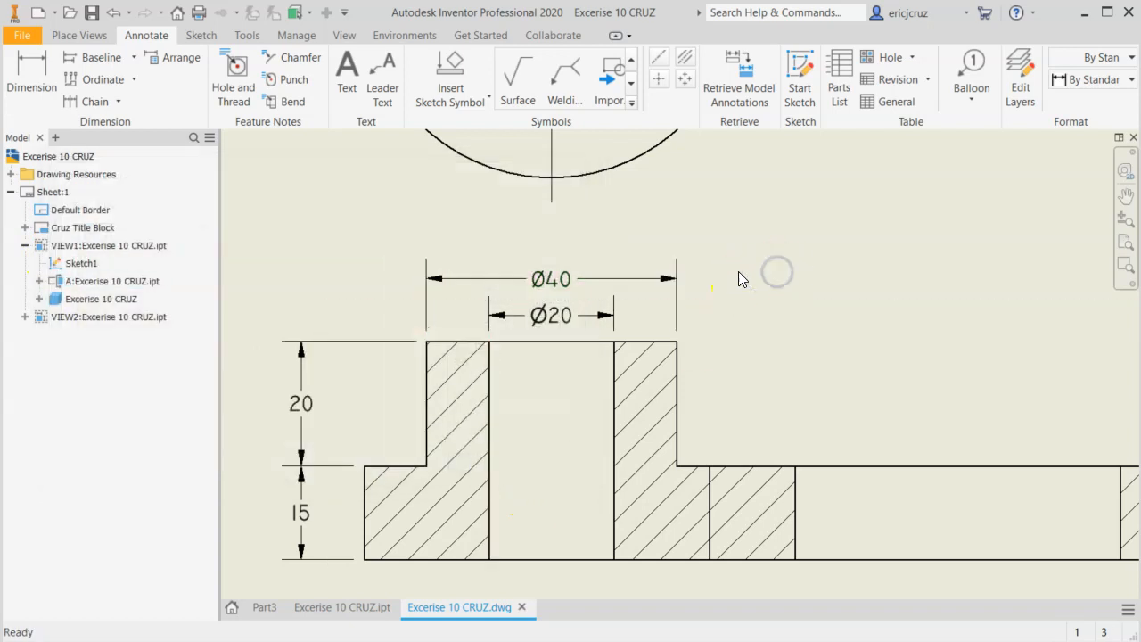
Move the boss and bore diameter dimensions farther above the boss in section view A-A, keeping them stacked and centered.
left_click_drag(551, 278, 551, 240)
left_click_drag(553, 316, 555, 282)
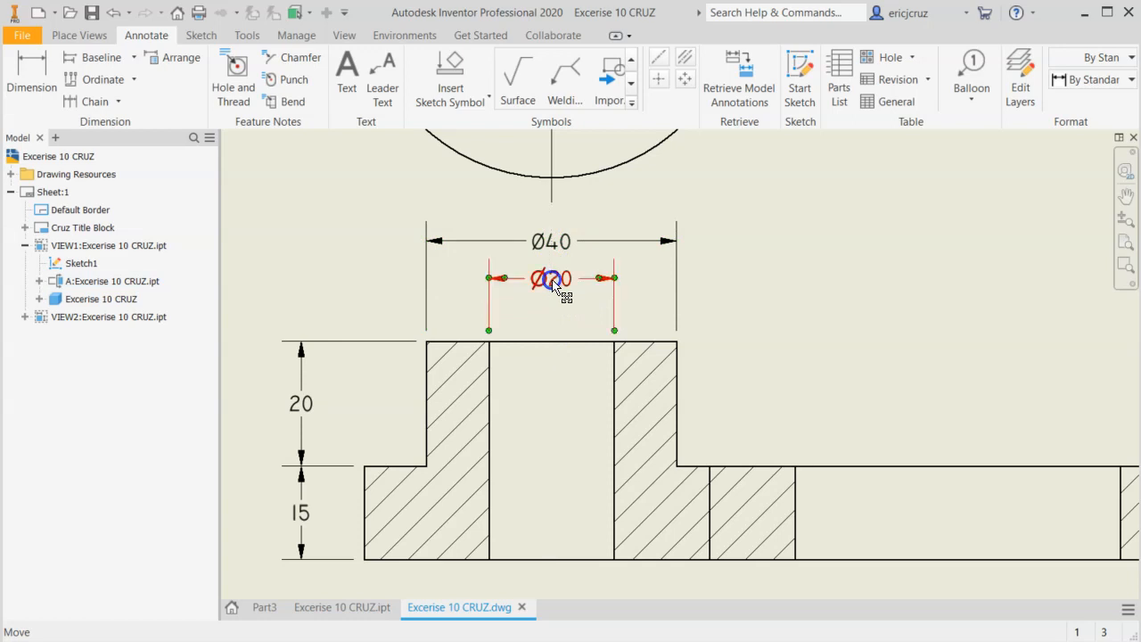
left_click(793, 276)
mouse_move(806, 301)
middle_mouse_down()
mouse_move(794, 326)
mouse_move(795, 293)
middle_mouse_up()
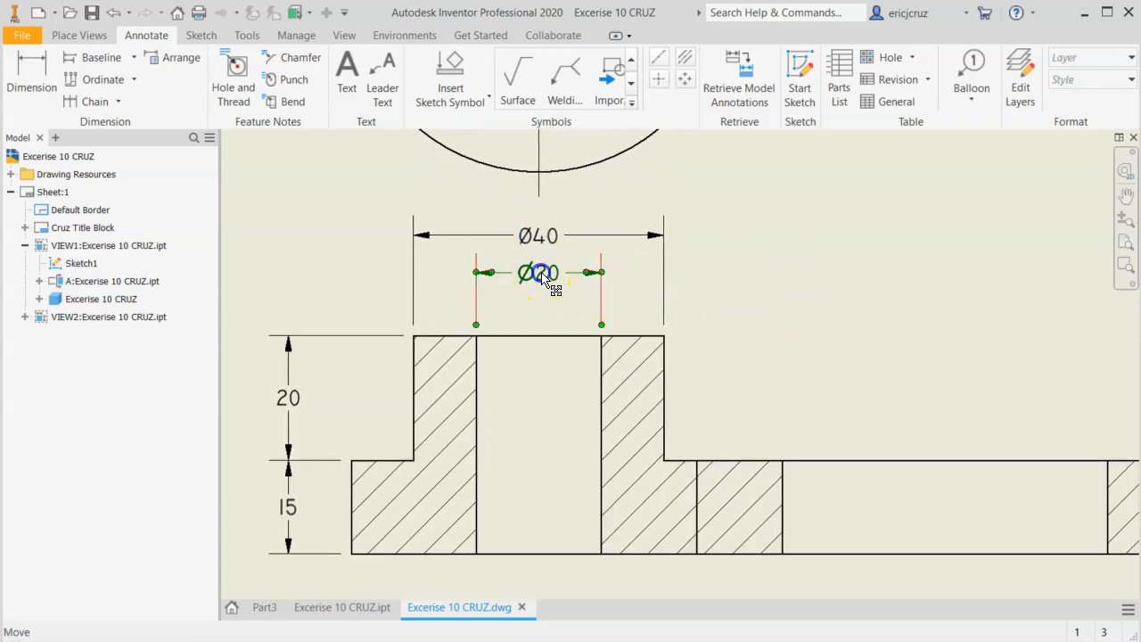
left_click_drag(550, 285, 538, 279)
left_click(798, 300)
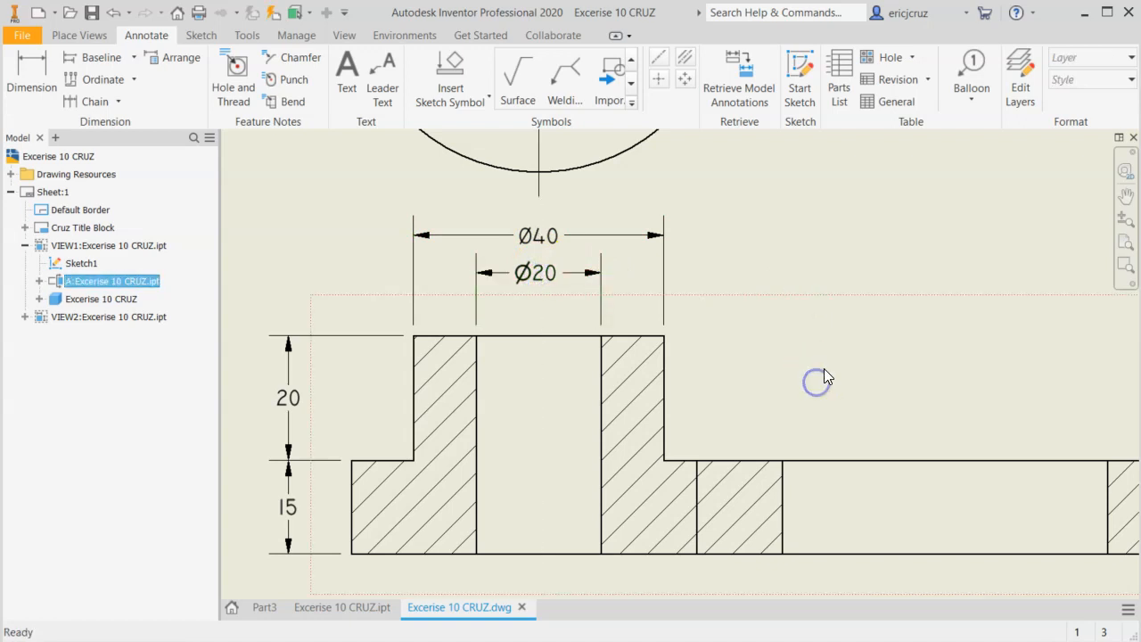
Check the EX-10 reference drawing and add a bisector centerline midway between the bore's walls in section view A-A.
scroll(802, 366, "down", 3)
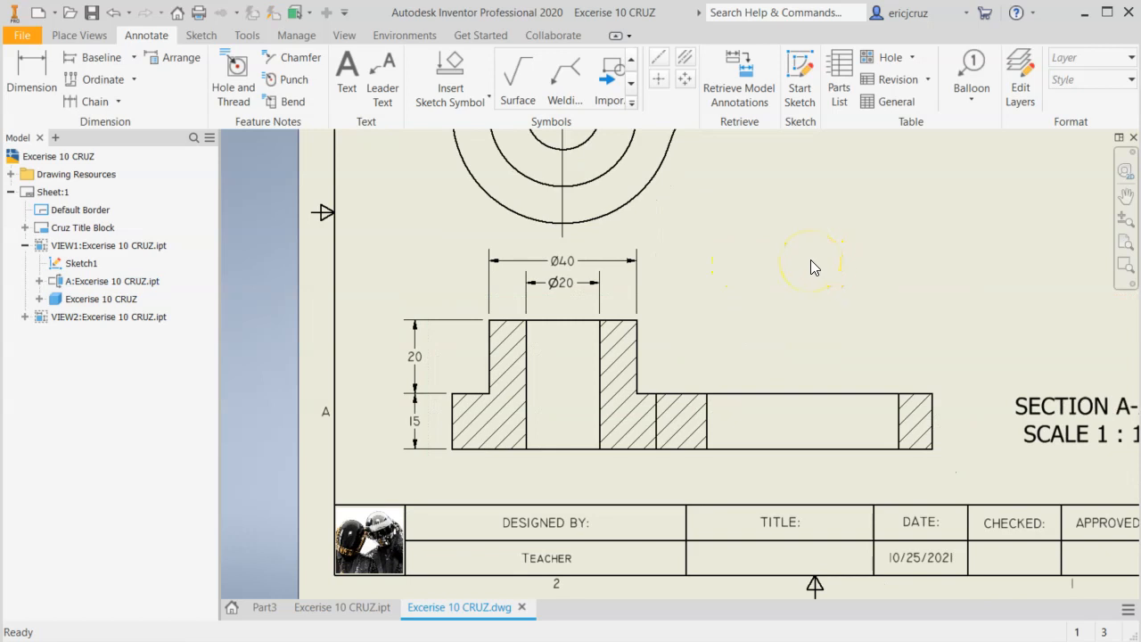
key("alt+Tab")
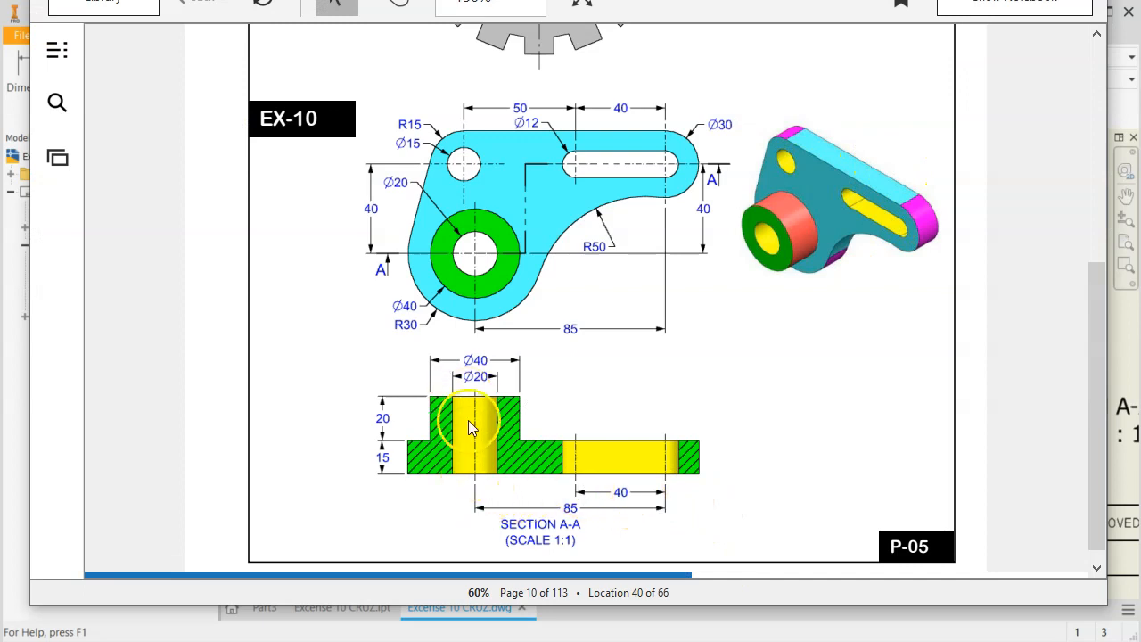
key("alt+Tab")
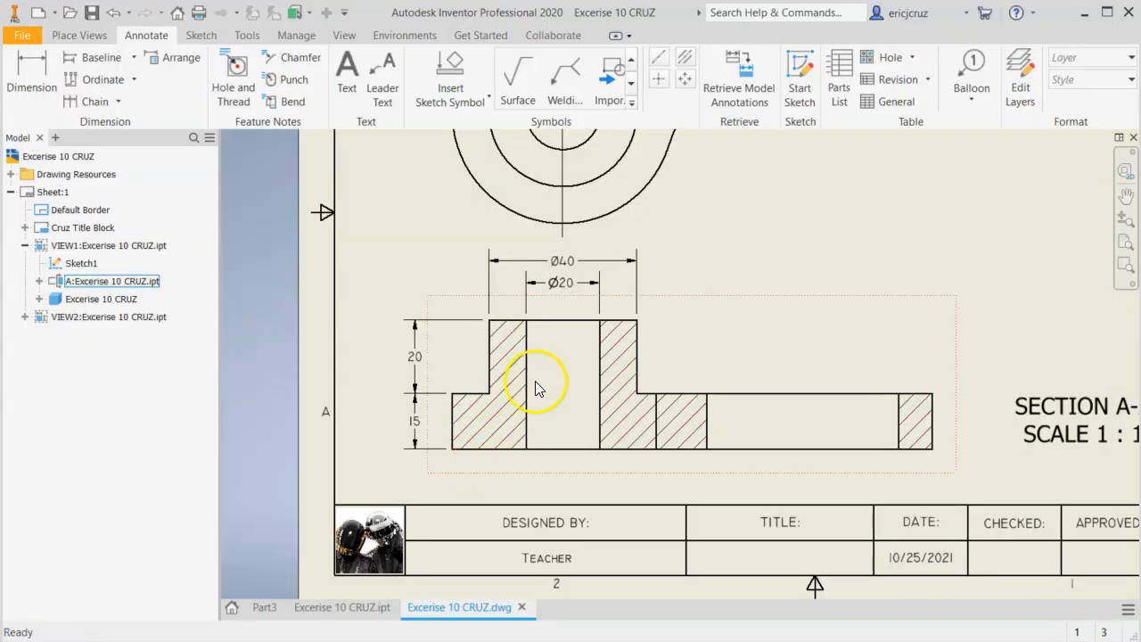
left_click(684, 59)
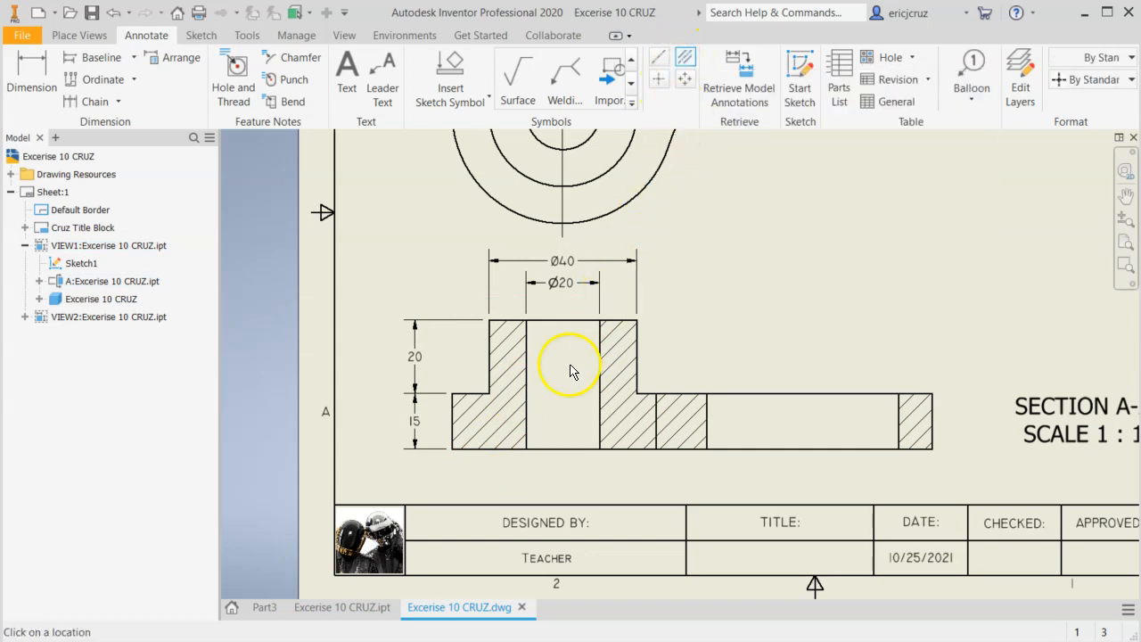
scroll(570, 372, "up", 3)
left_click(504, 340)
left_click(643, 325)
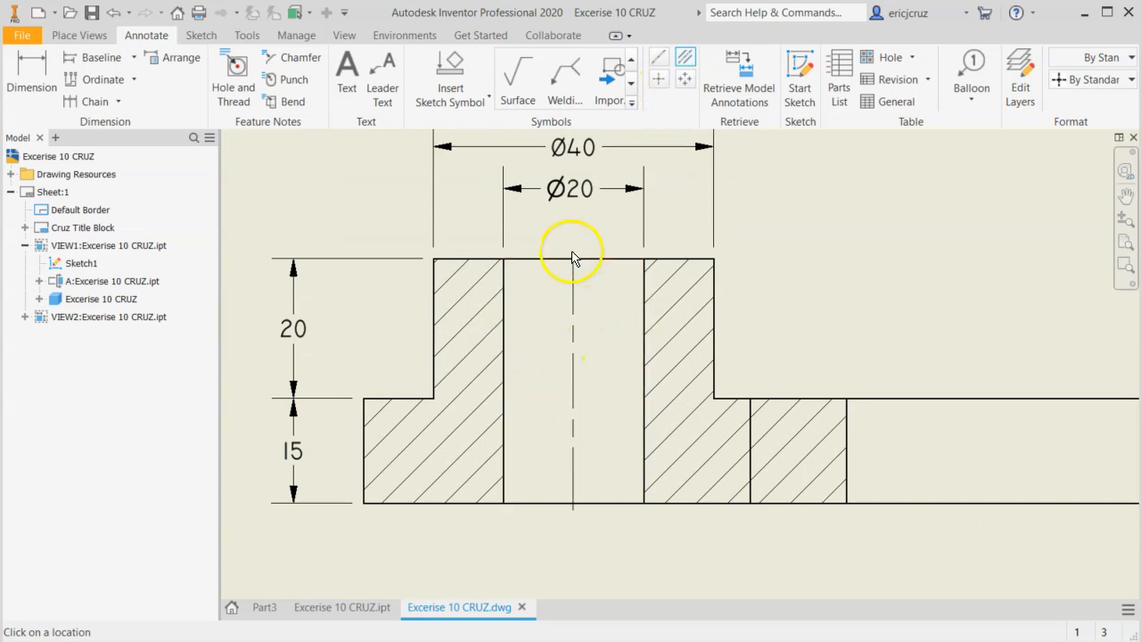
scroll(589, 477, "down", 3)
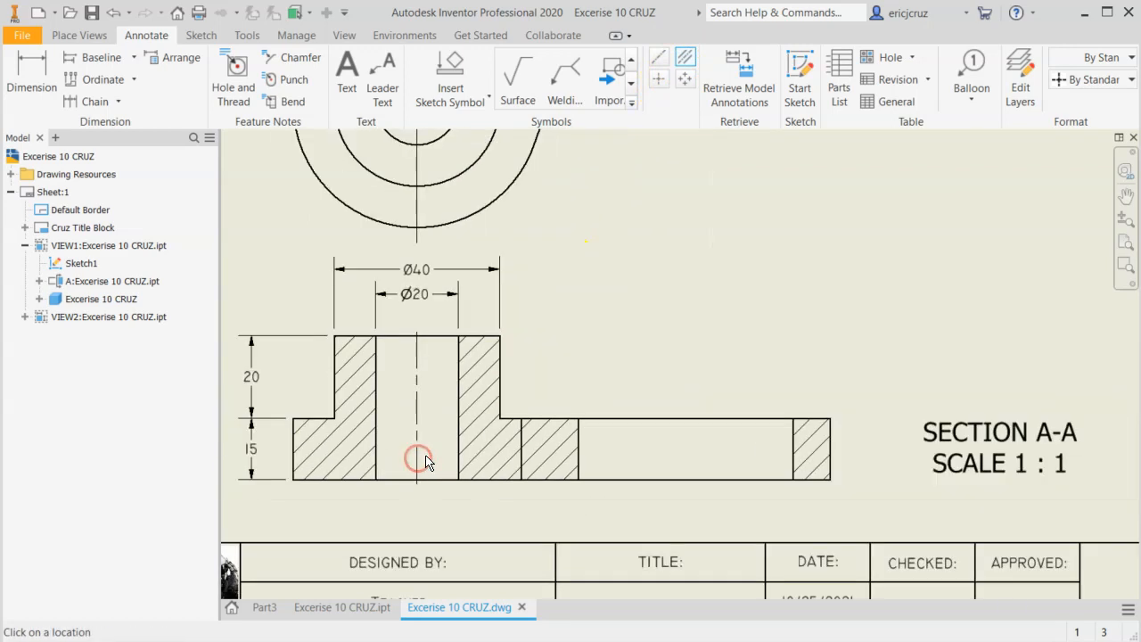
middle_click_drag(668, 294, 686, 355)
scroll(686, 354, "down", 1)
key("Escape")
Check the slot in the EX-10 reference drawing and draw a vertical centerline through its left arc center in section view A-A.
key("alt+Tab")
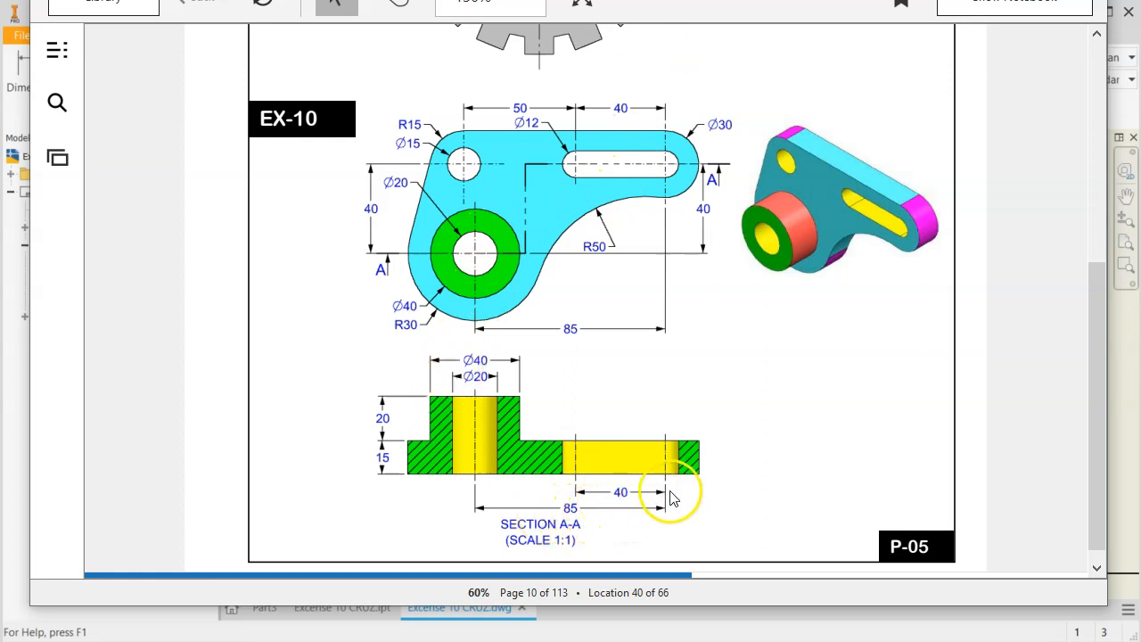
scroll(669, 500, "down", 1)
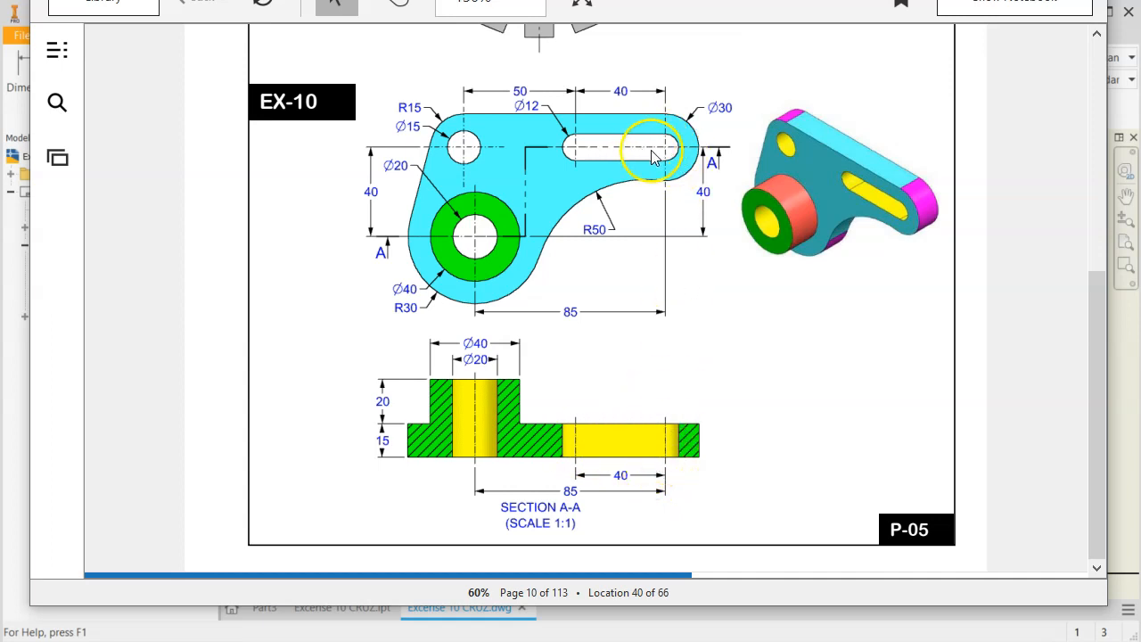
left_click(15, 401)
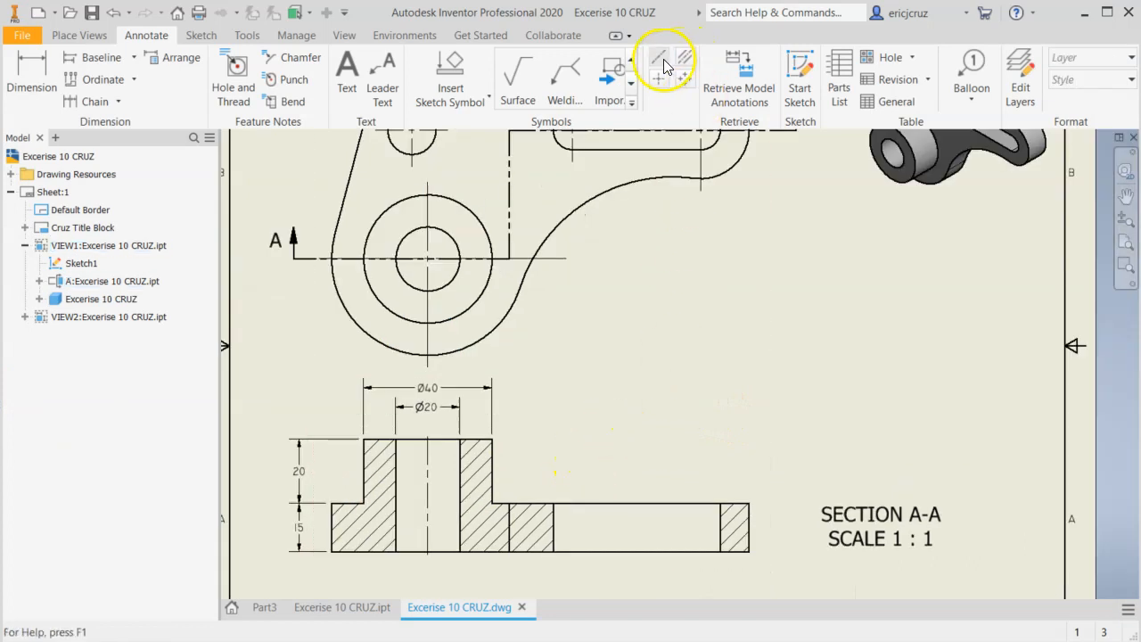
left_click(661, 64)
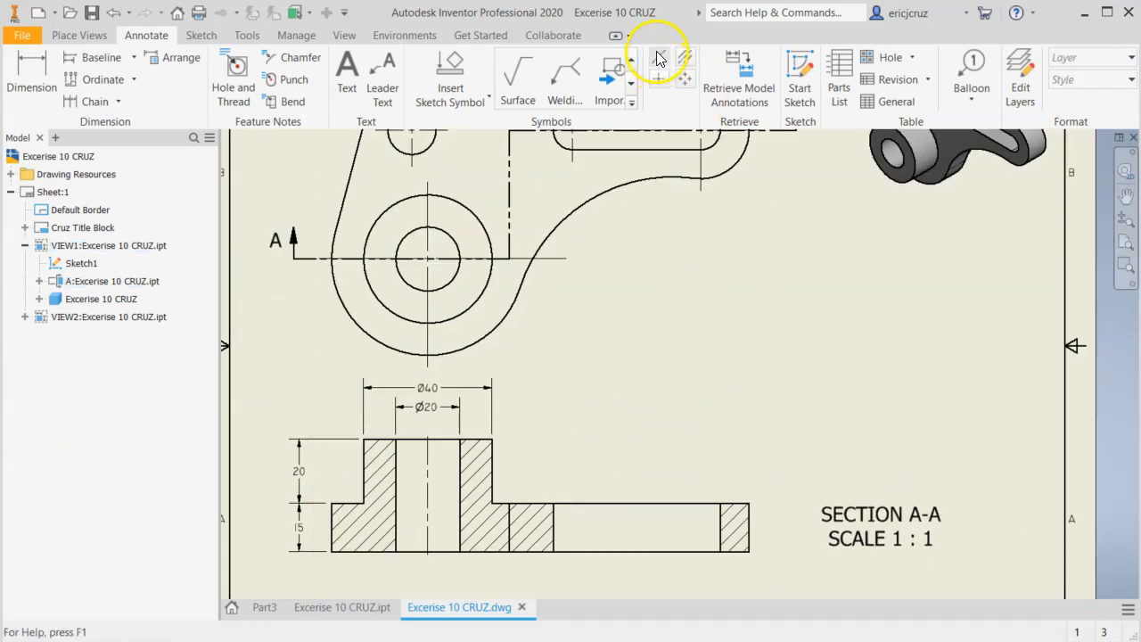
left_click(657, 54)
middle_click_drag(601, 421, 609, 204)
scroll(603, 266, "down", 6)
middle_click_drag(592, 314, 583, 214)
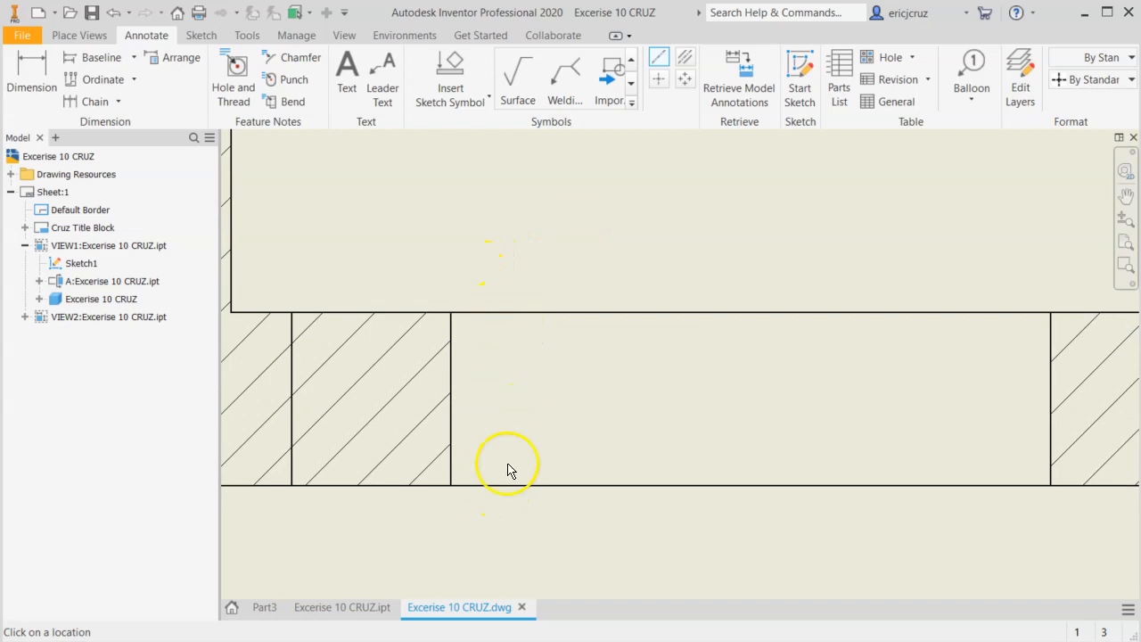
left_click(520, 313)
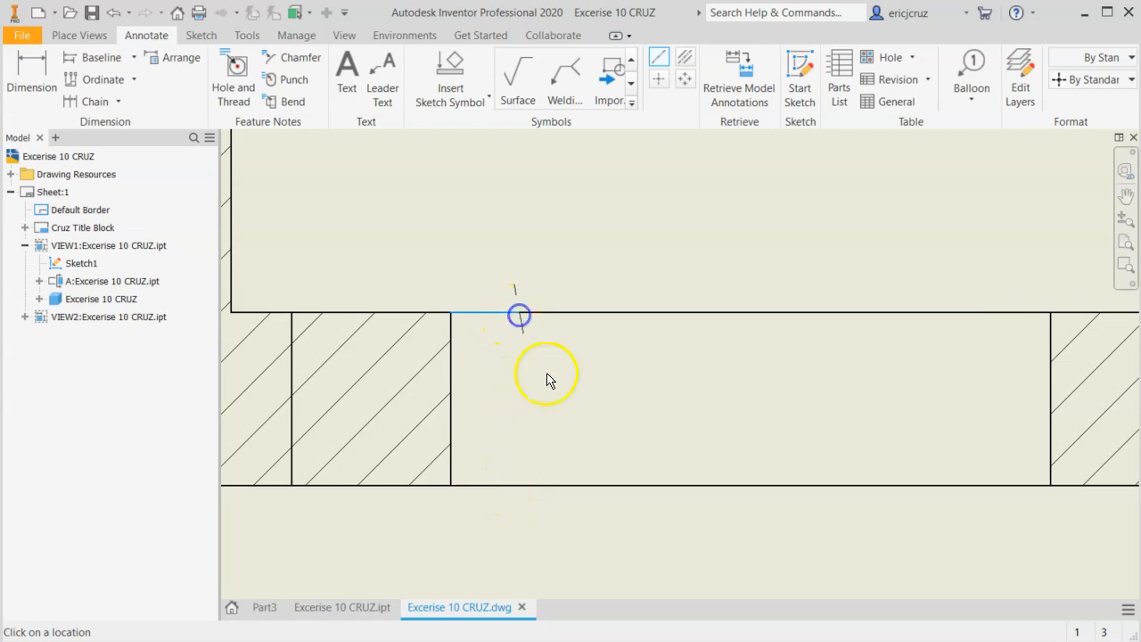
left_click(521, 486)
middle_click_drag(723, 397, 647, 407)
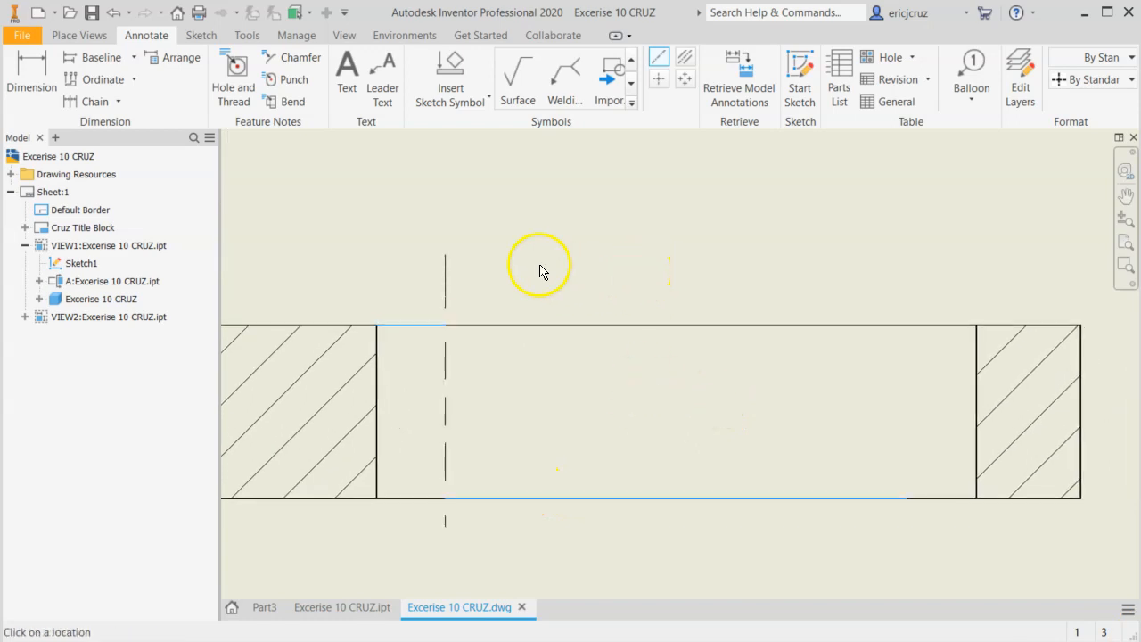
left_click(457, 234)
key("Escape")
Draw a vertical centerline through the slot's right arc center in section view A-A.
left_click(664, 64)
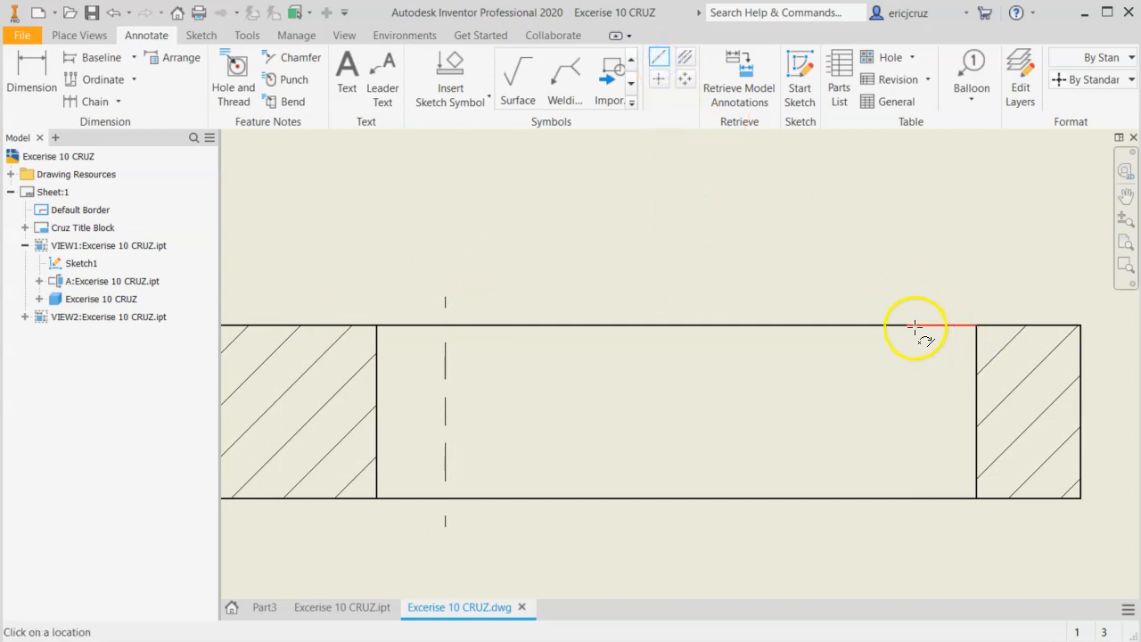
left_click_drag(918, 354, 914, 526)
left_click(917, 538)
Compare the slot's arc center marks in the front view with the slot centerlines in section view A-A.
scroll(932, 366, "down", 3)
middle_click_drag(932, 368, 852, 427)
scroll(780, 299, "down", 3)
middle_click_drag(781, 299, 747, 489)
middle_click_drag(705, 255, 670, 465)
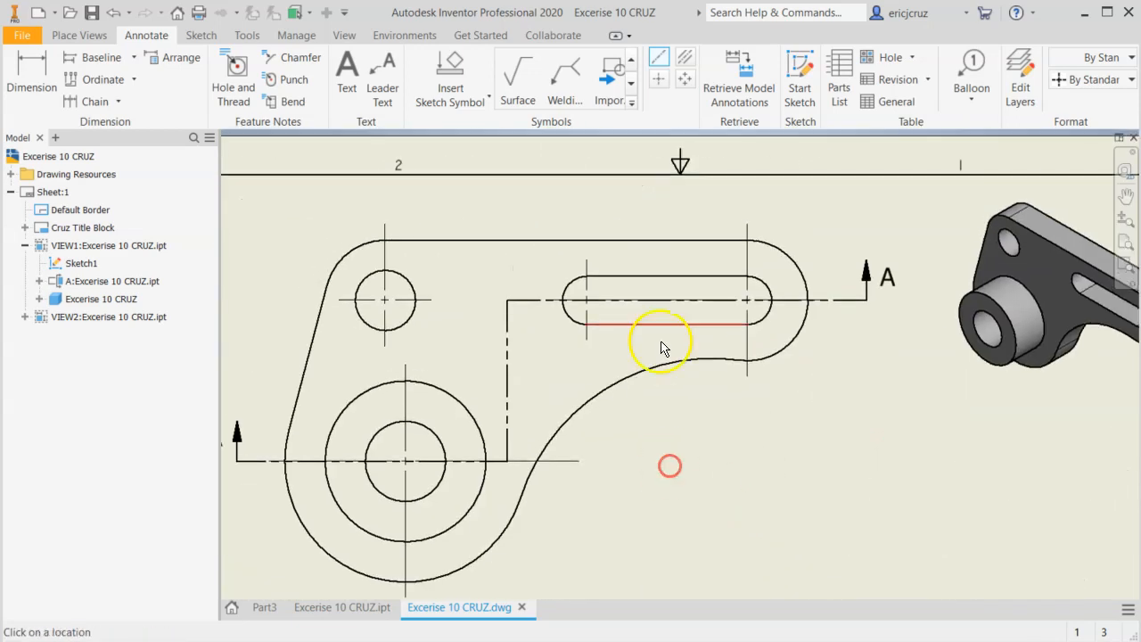
scroll(612, 311, "up", 5)
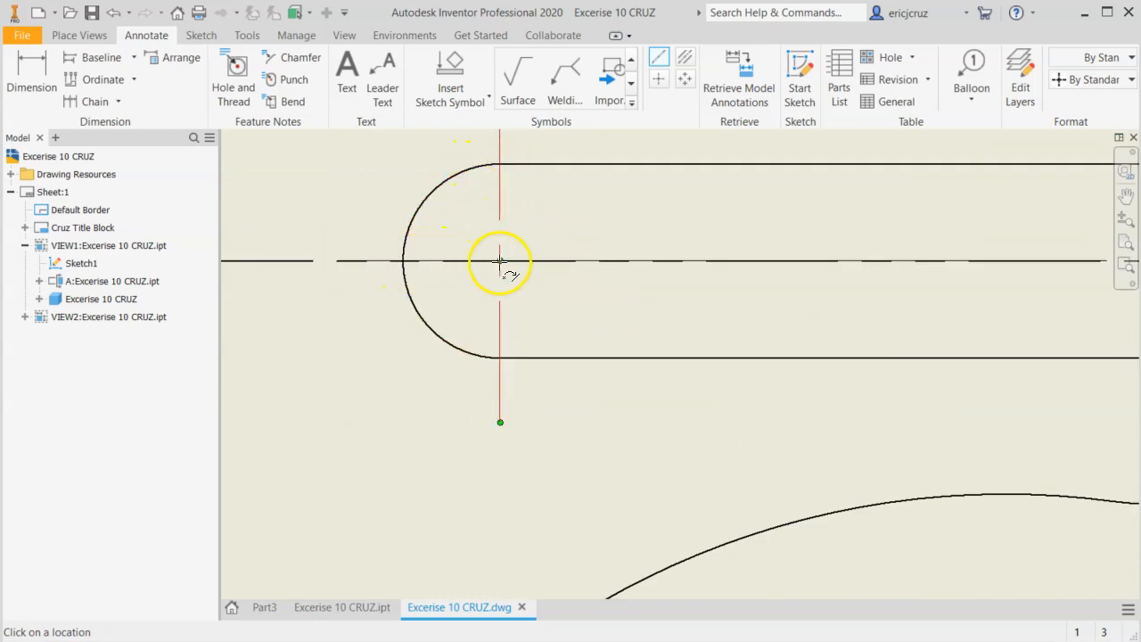
scroll(634, 416, "down", 5)
middle_click_drag(704, 499, 671, 116)
middle_click_drag(691, 404, 647, 34)
scroll(564, 243, "up", 3)
middle_click_drag(527, 268, 678, 271)
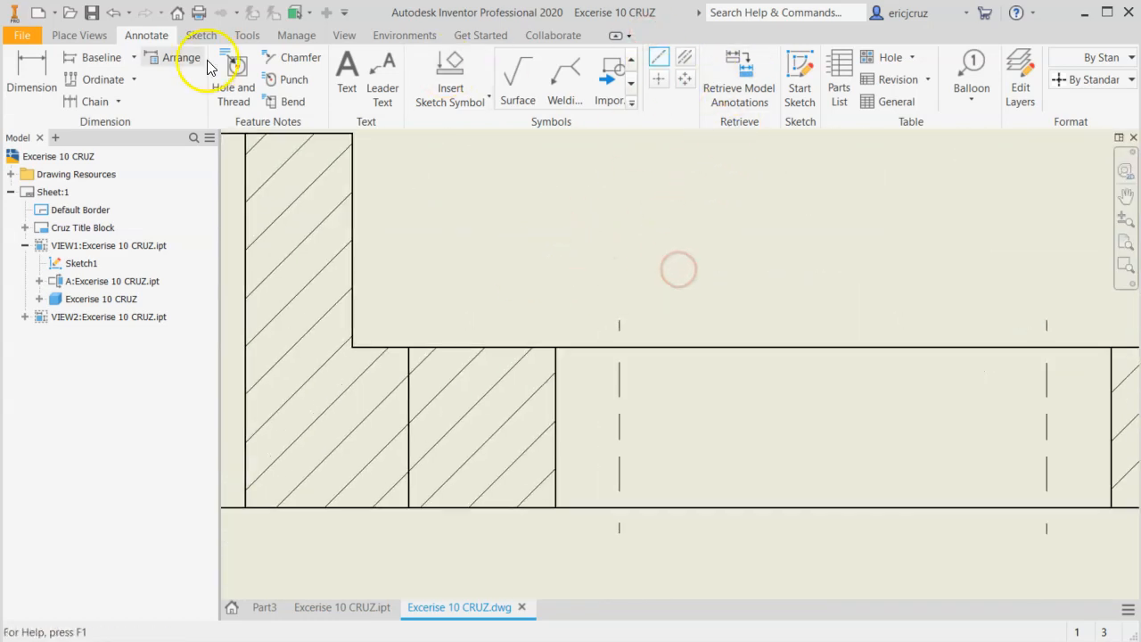
left_click(32, 77)
left_click(606, 348)
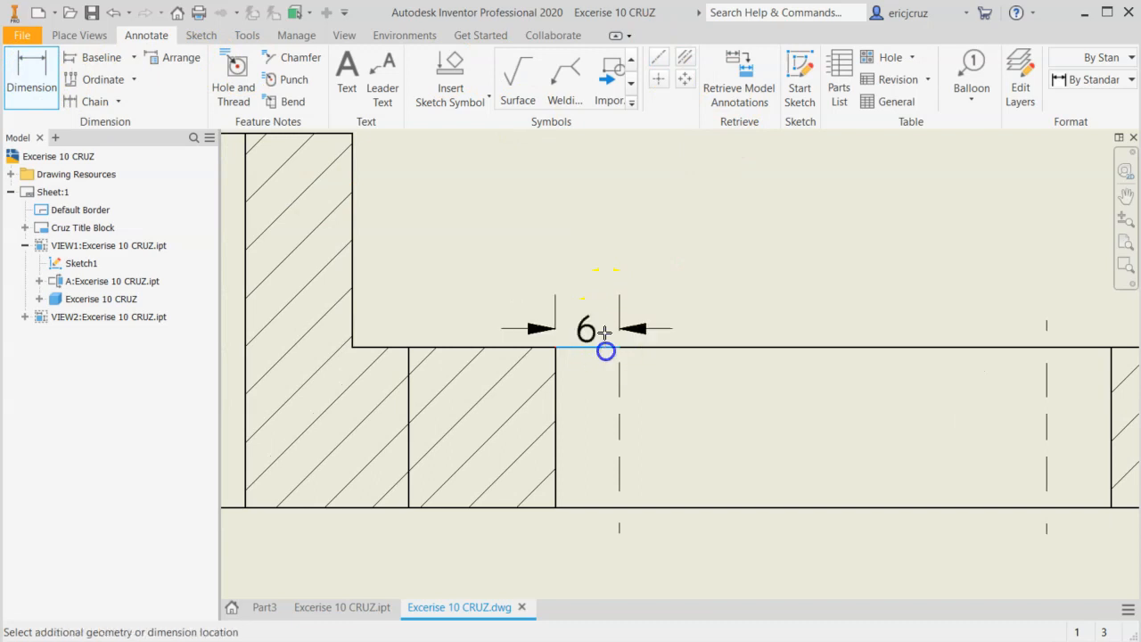
key("Escape")
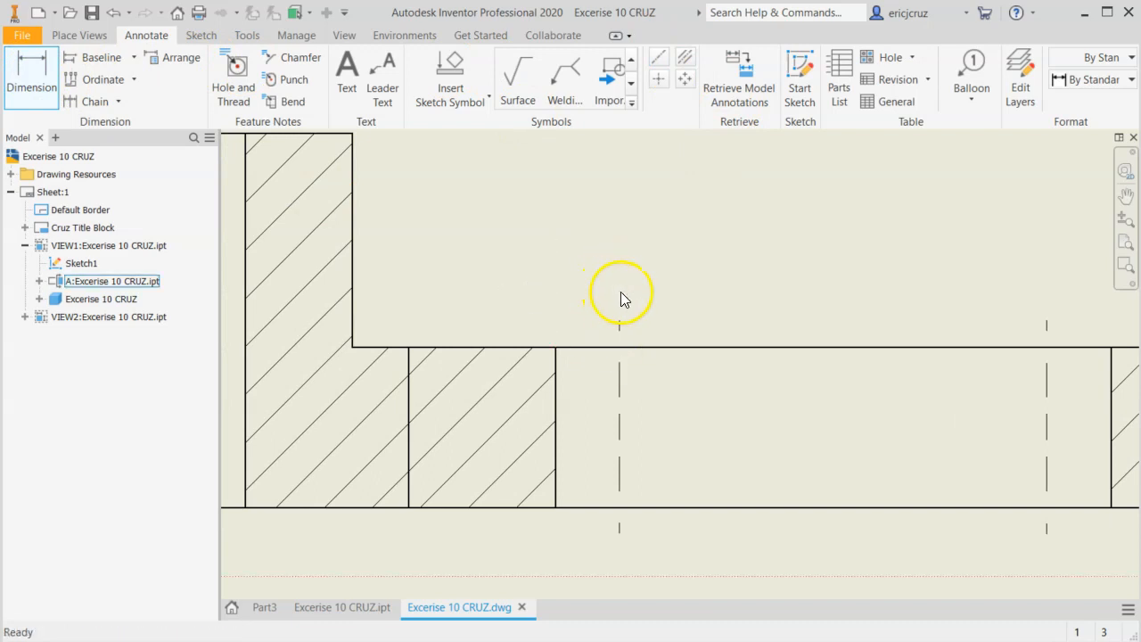
middle_click_drag(660, 260, 527, 233)
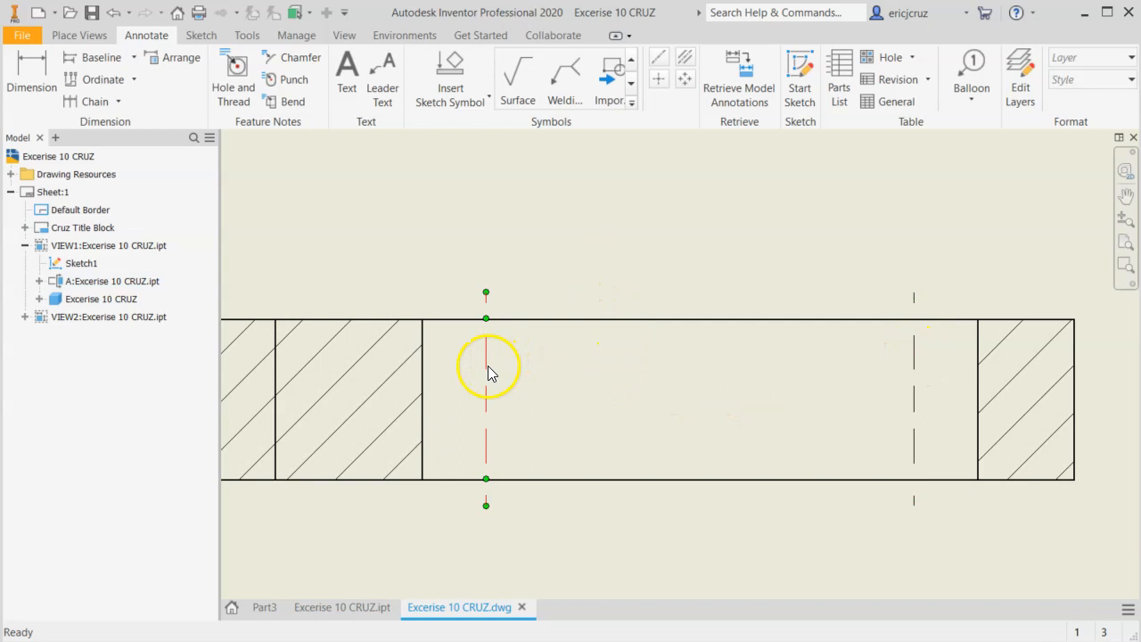
middle_click_drag(496, 362, 627, 330)
middle_click_drag(708, 351, 517, 300)
scroll(627, 326, "down", 3)
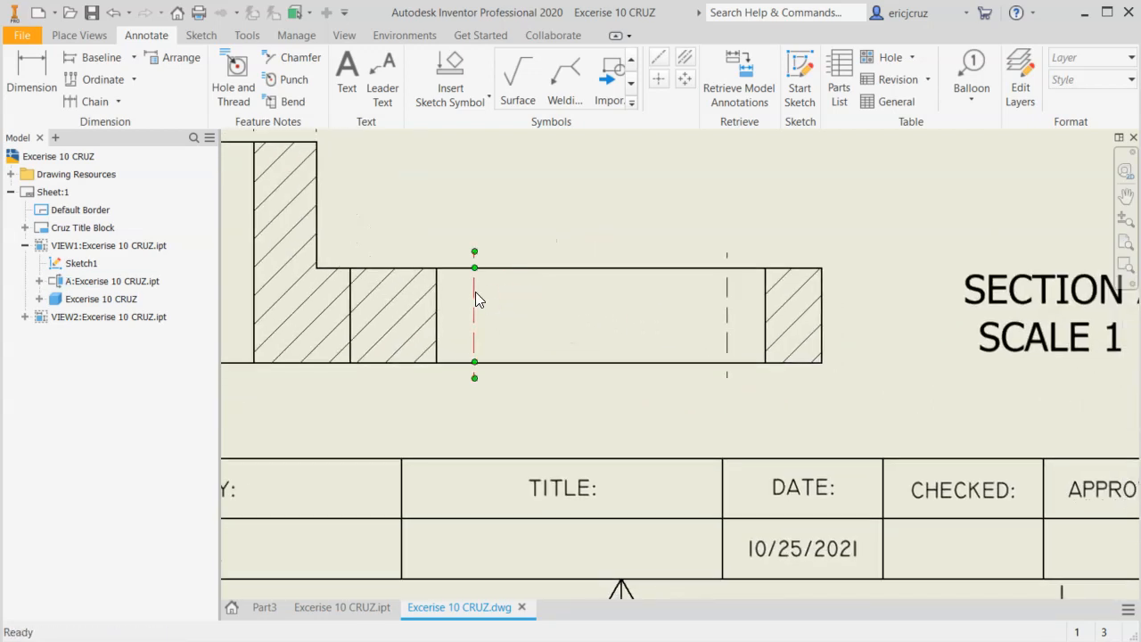
Set the extension of the Center Mark (ANSI) style used by the slot's left centerline to 3 mm and save the style.
right_click(475, 292)
left_click(545, 216)
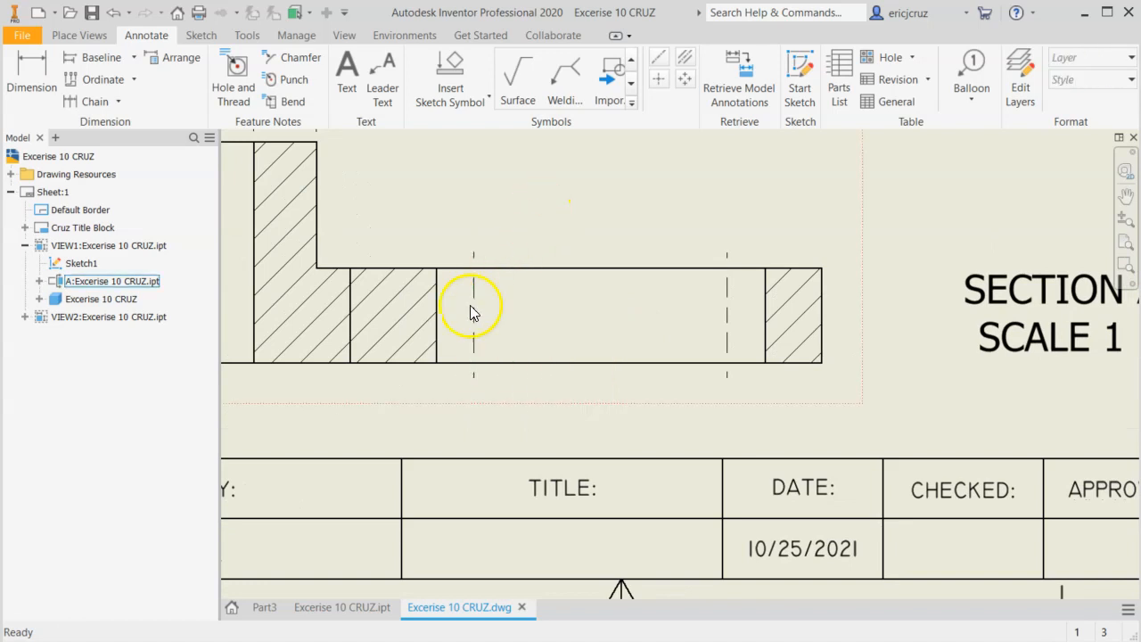
right_click(475, 299)
left_click(519, 378)
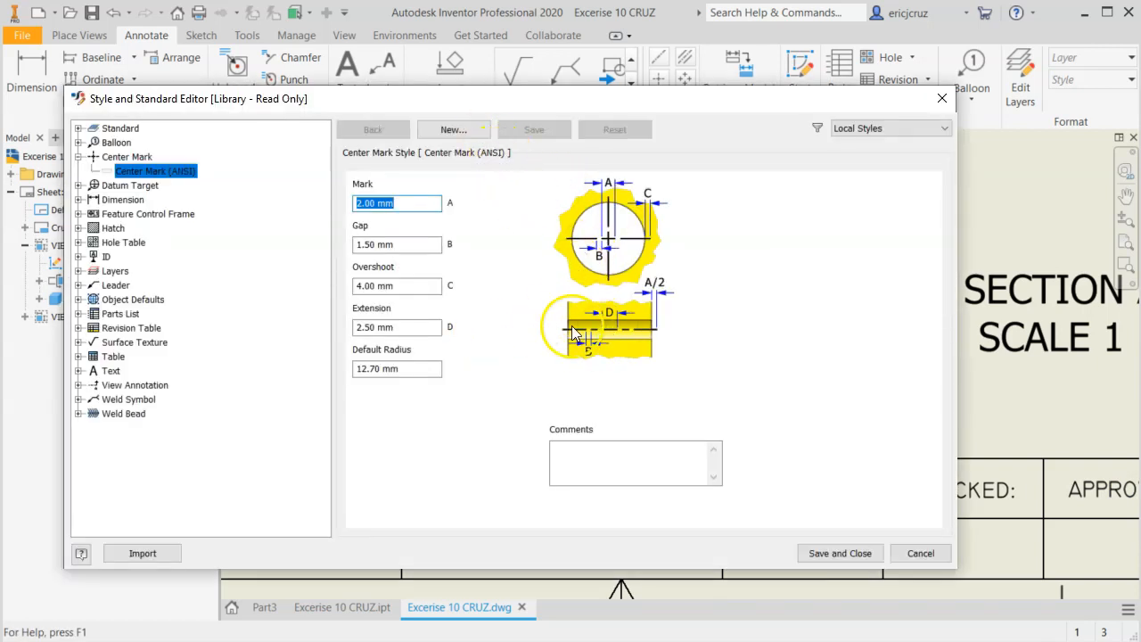
mouse_move(563, 107)
left_mouse_down()
mouse_move(594, 471)
mouse_move(601, 461)
mouse_move(576, 497)
mouse_move(538, 147)
left_mouse_up()
left_click(330, 368)
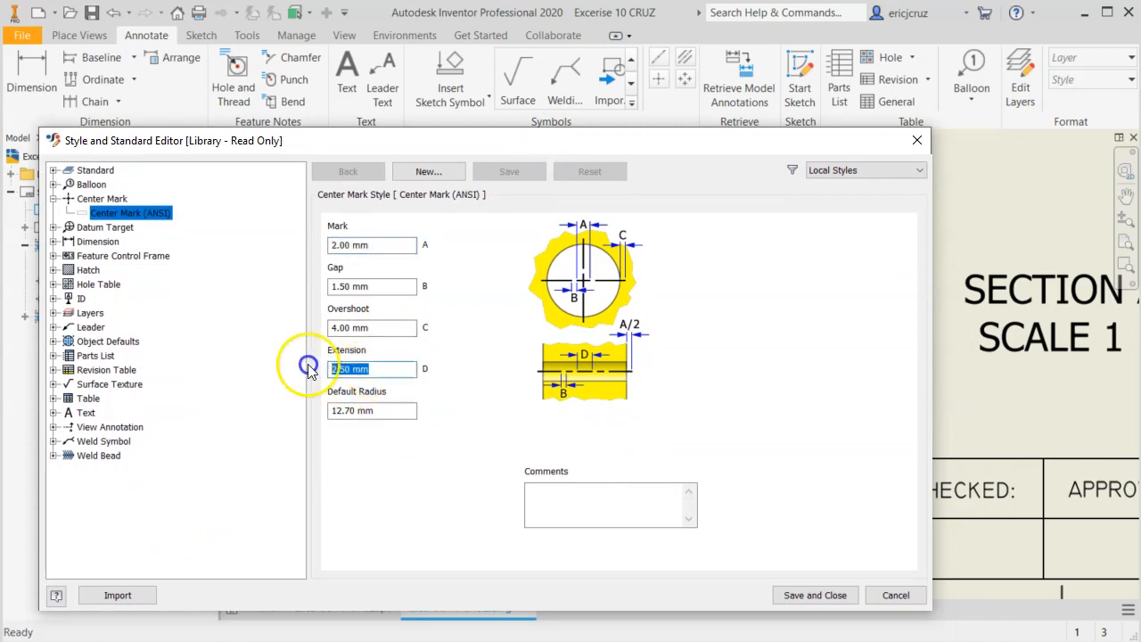
type("3")
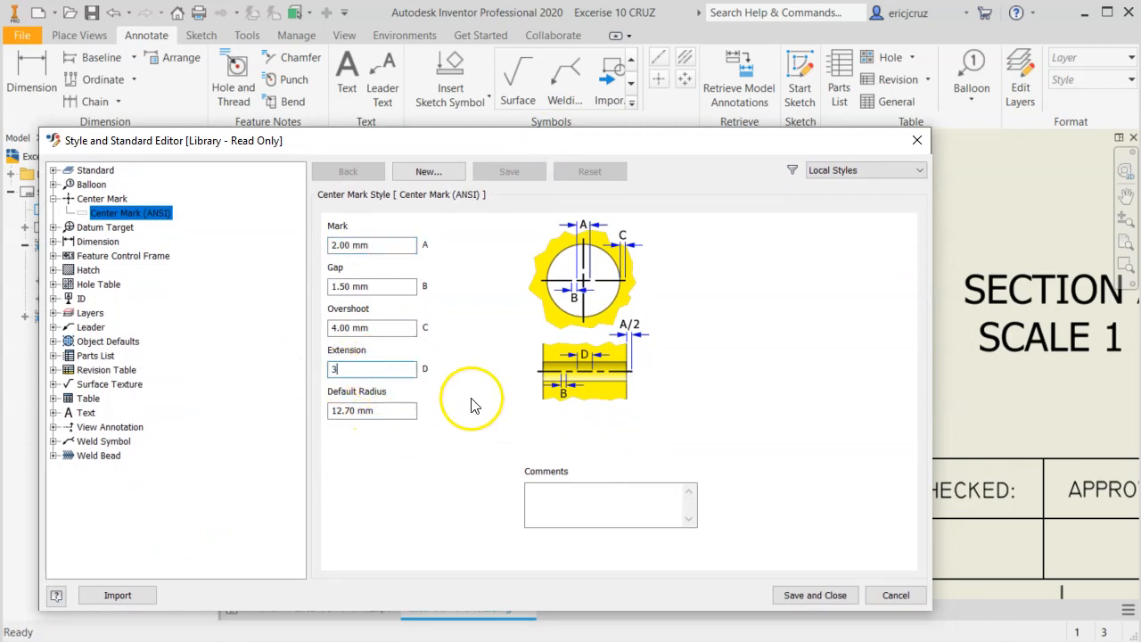
left_click(815, 595)
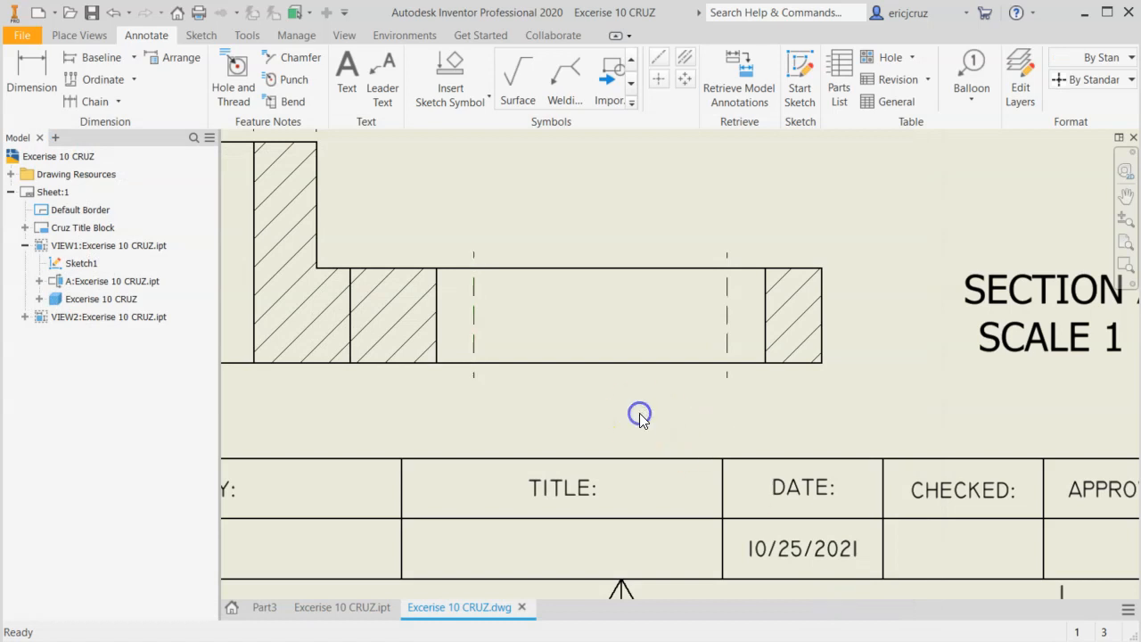
Set the Center Mark (ANSI) style's overshoot to 3 mm and extension to 4 mm, and save the style.
left_click(474, 290)
right_click(475, 284)
left_click(505, 374)
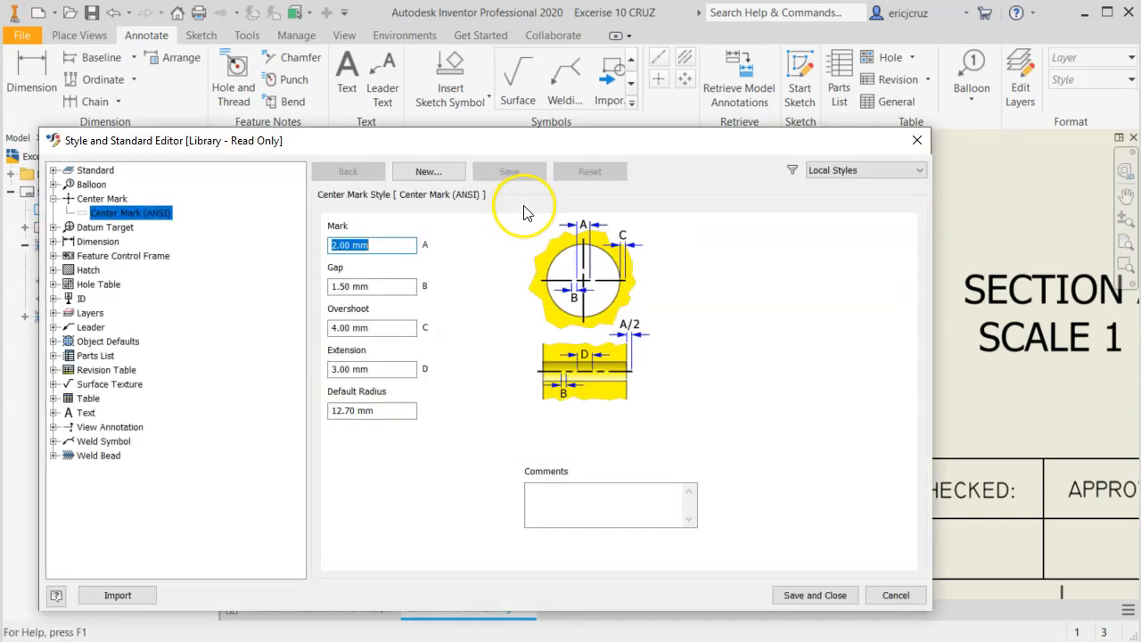
left_click(401, 328)
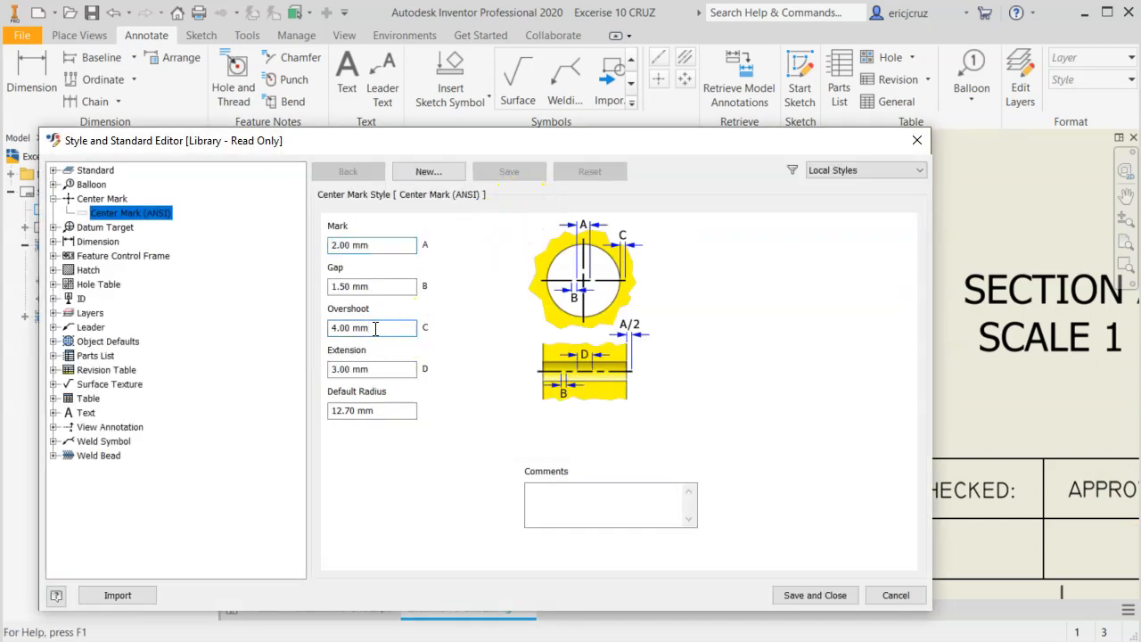
left_click(327, 327)
type("3")
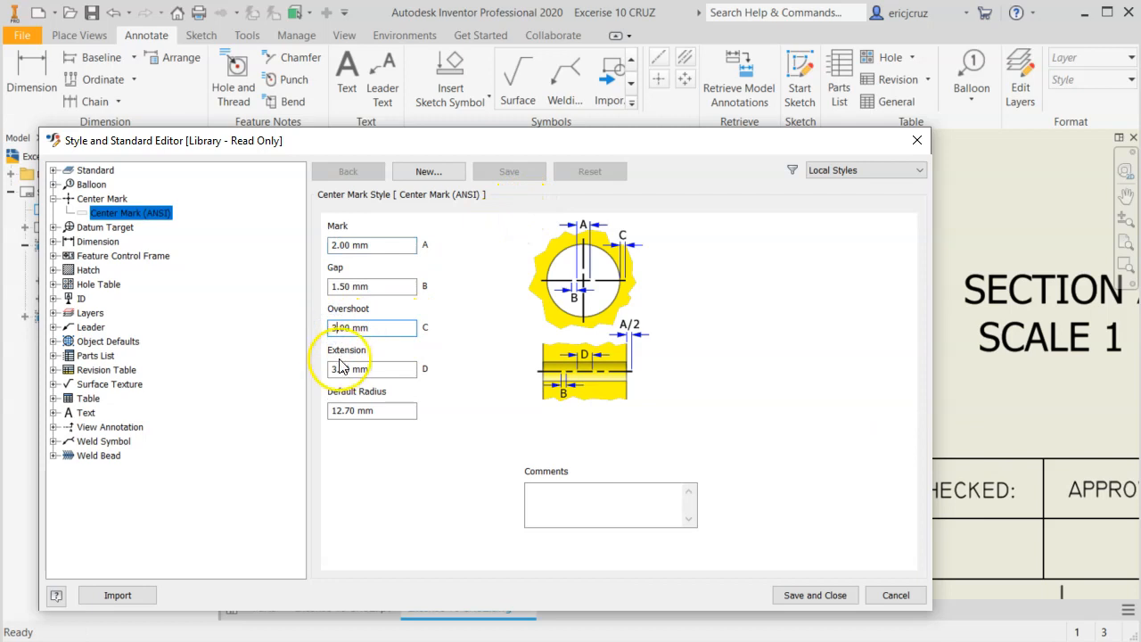
left_click(328, 369)
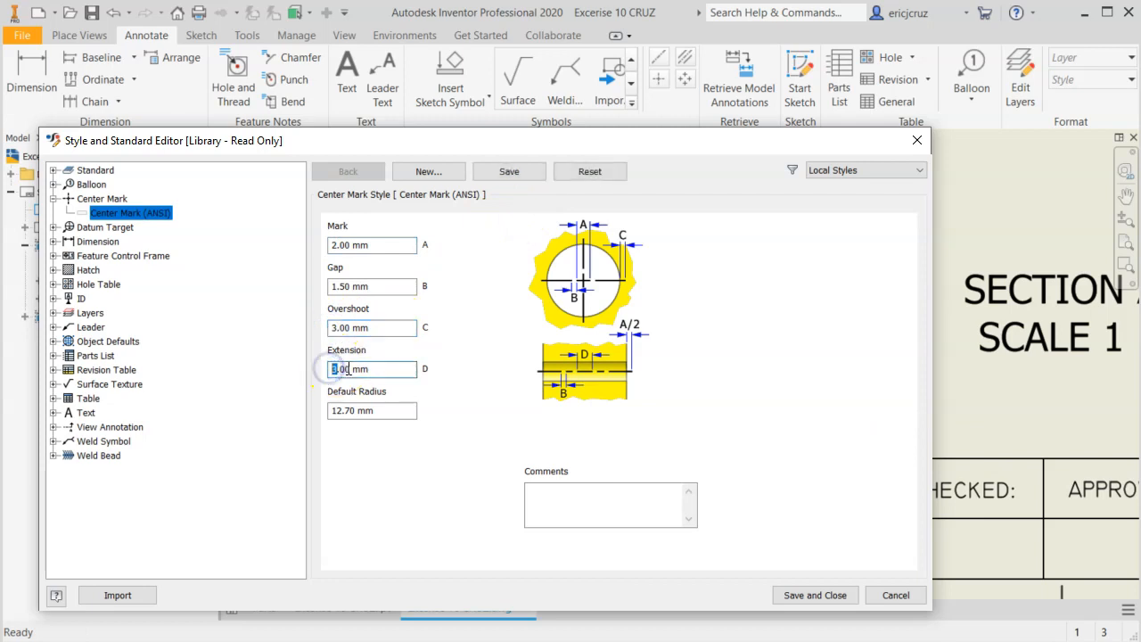
type("4")
left_click(395, 328)
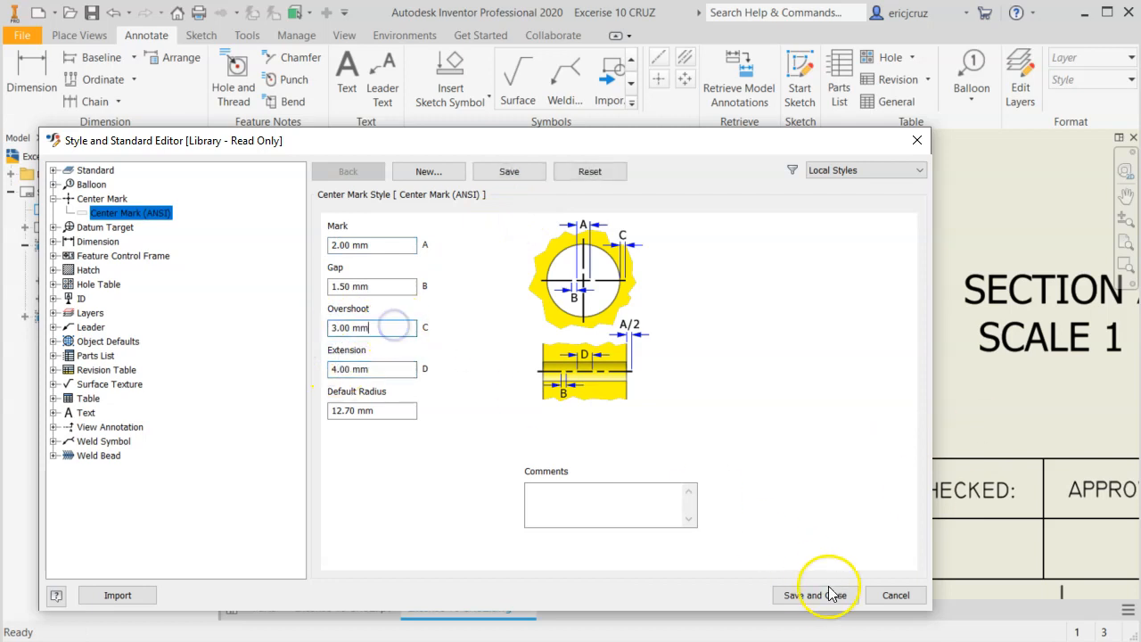
left_click(827, 597)
left_click(663, 399)
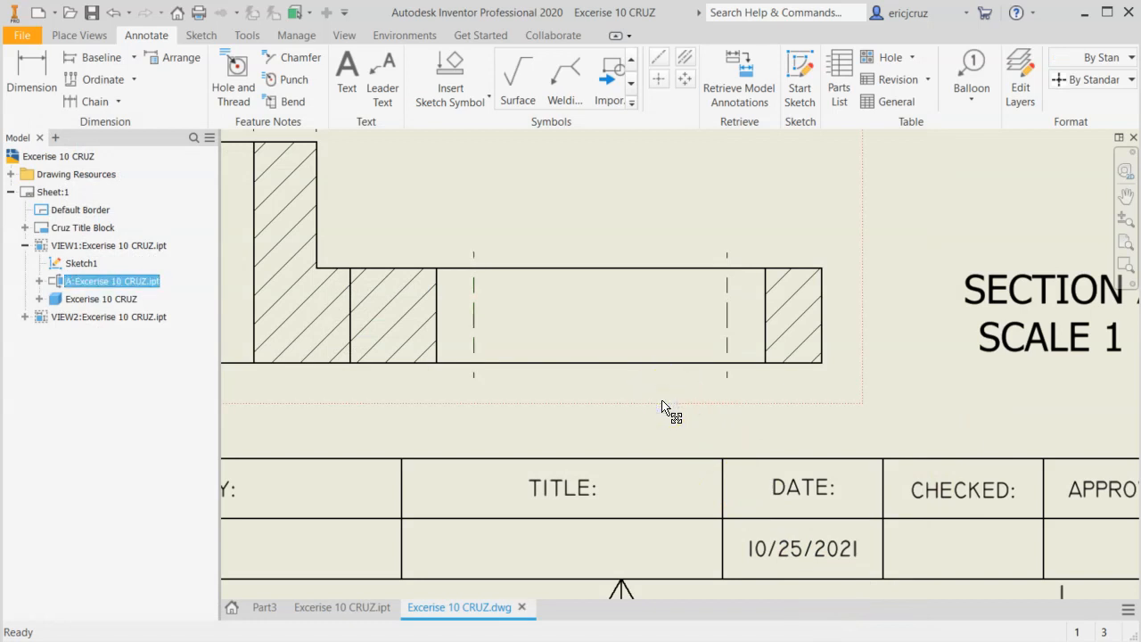
Edit the center mark style of the slot's left centerline and set its gap to 1 mm.
left_click(696, 313)
right_click(474, 298)
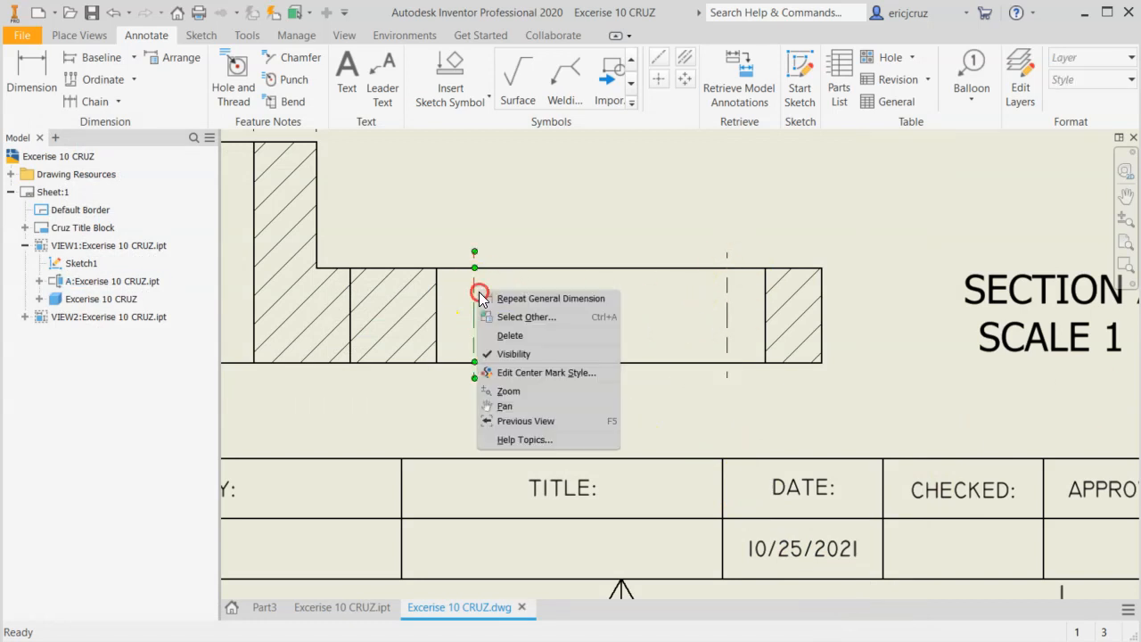
left_click(524, 374)
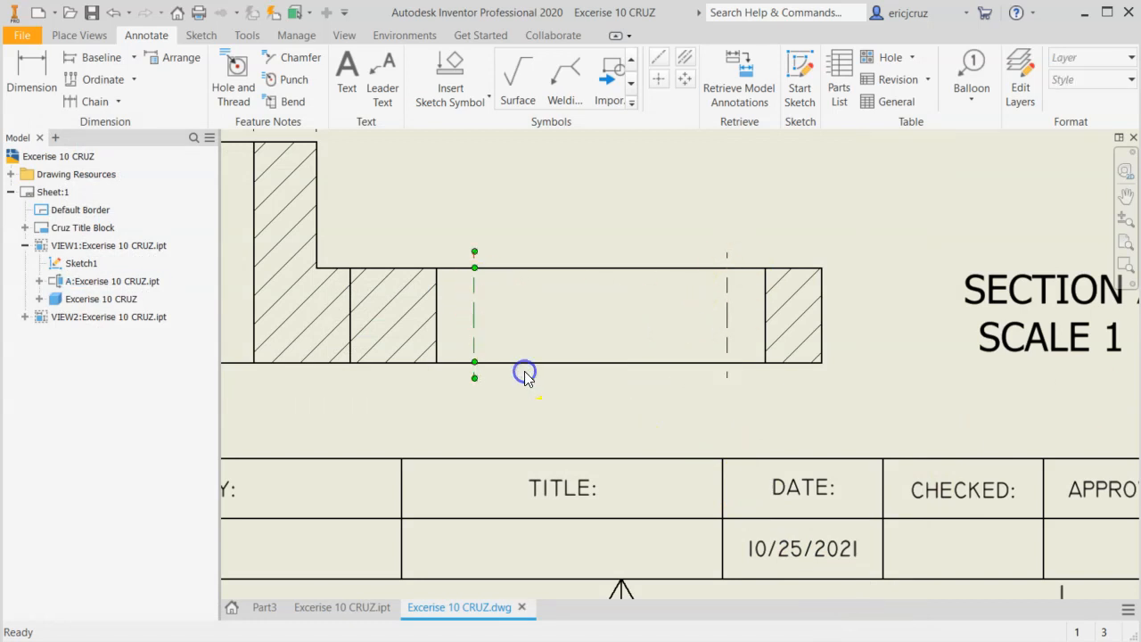
double_click(567, 308)
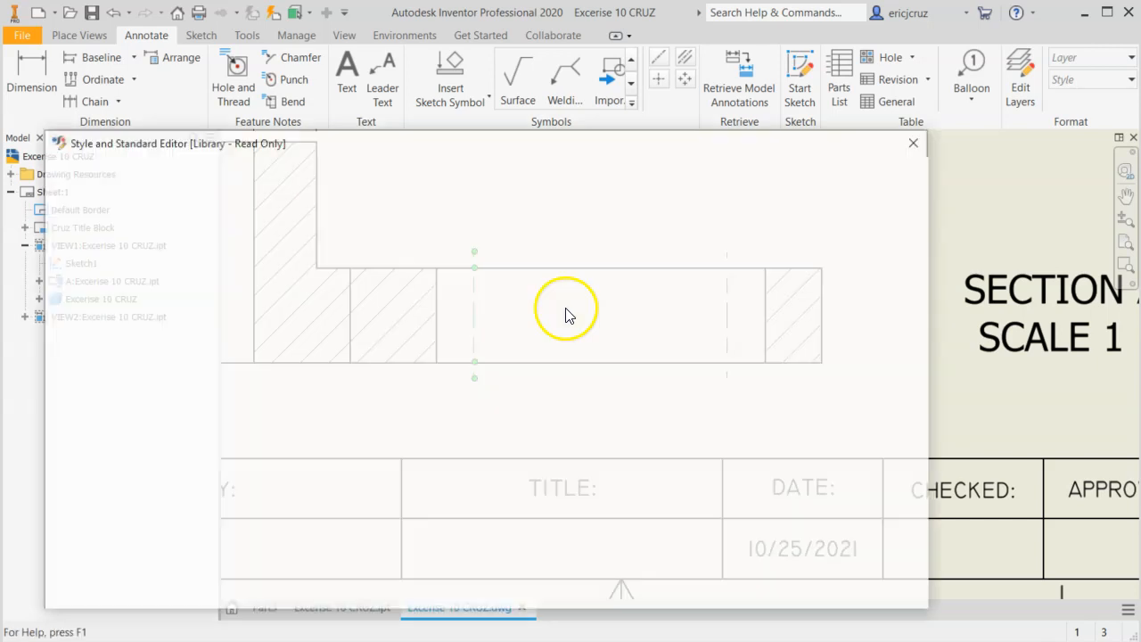
left_click(411, 246)
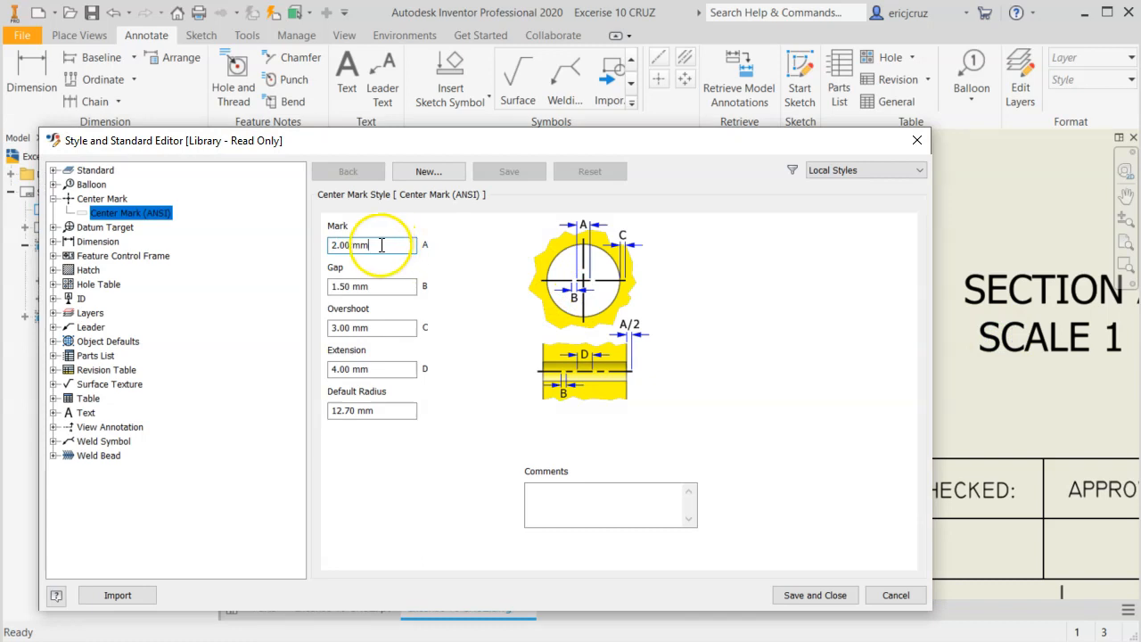
left_click(339, 286)
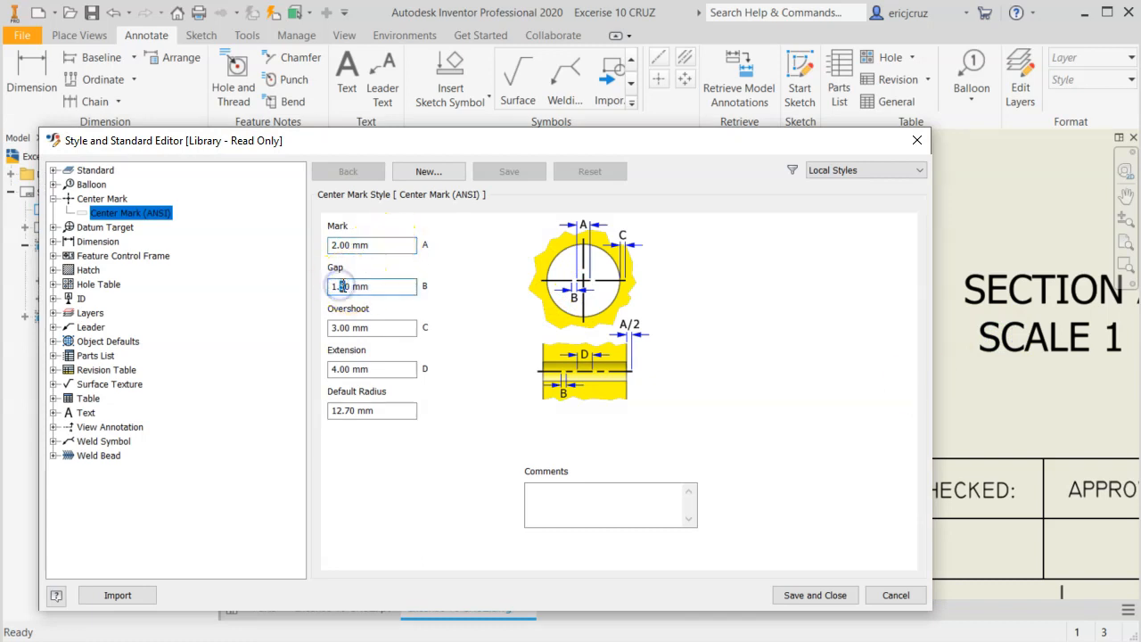
type("1")
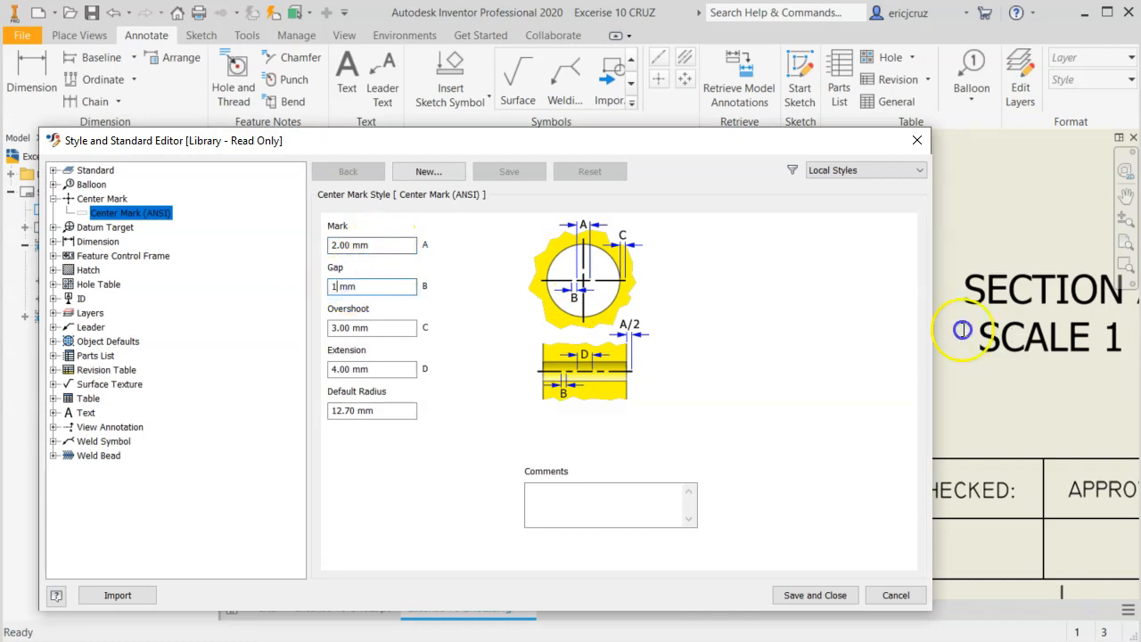
left_click(385, 245)
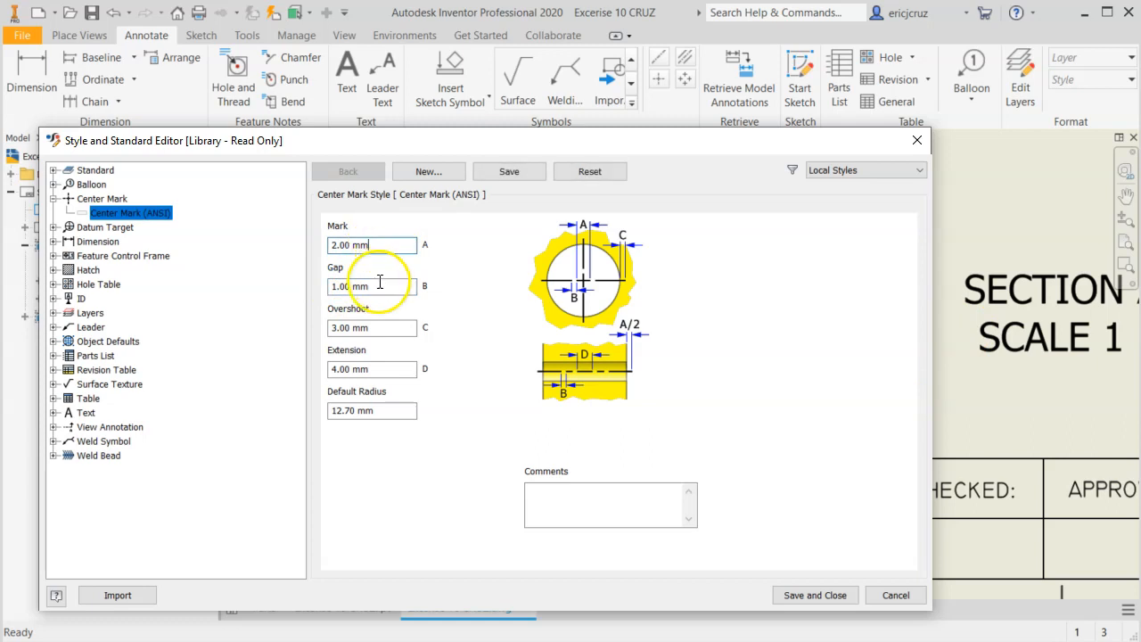
Clean up the mark size entry to 2 mm, set the center mark extension to 3 mm, and save the style.
left_click(351, 369)
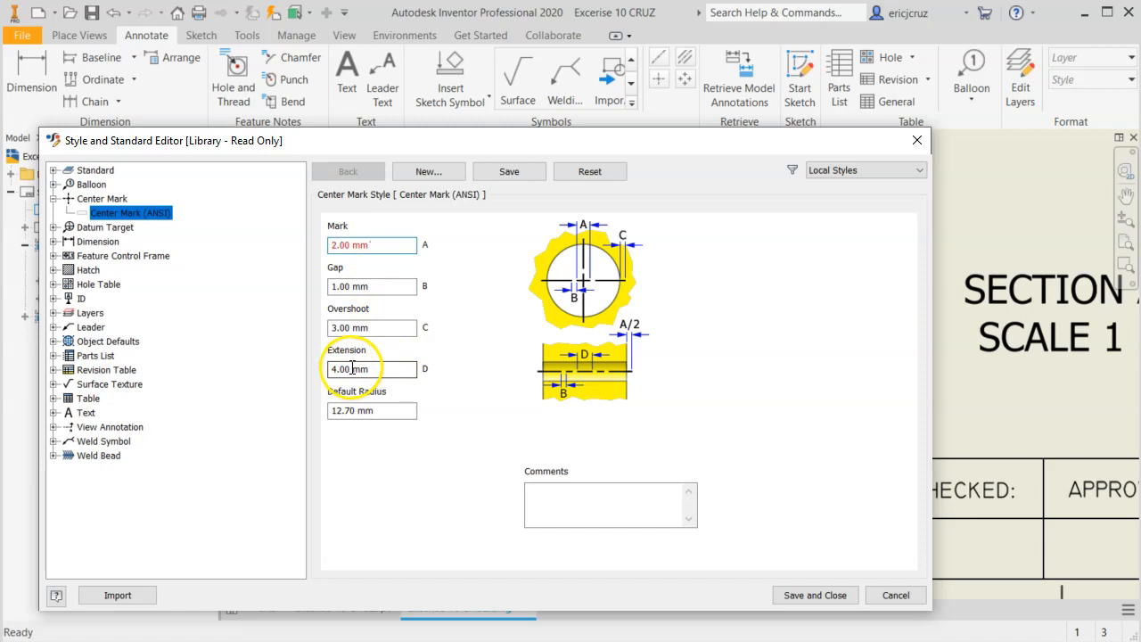
key("Return")
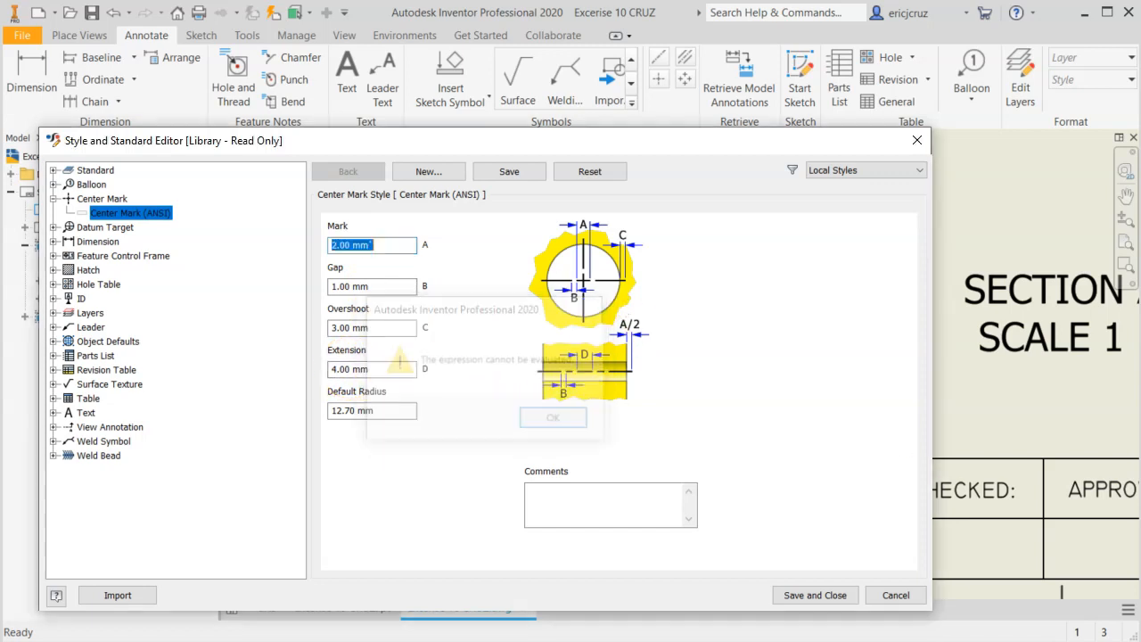
left_click(407, 244)
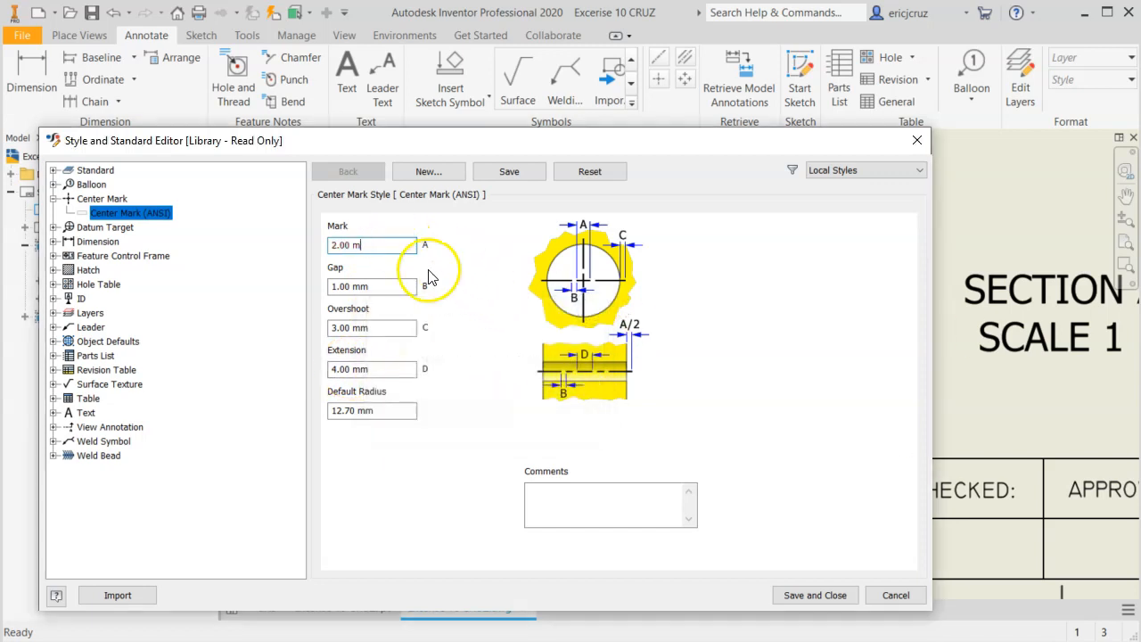
left_click_drag(378, 366, 318, 368)
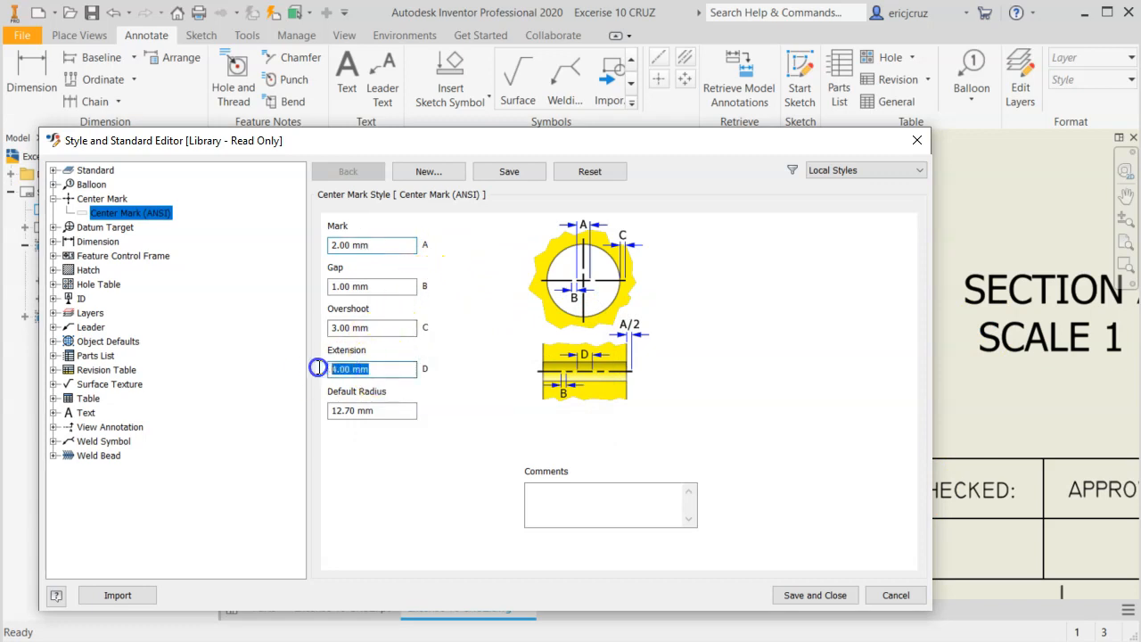
type("3")
left_click(395, 327)
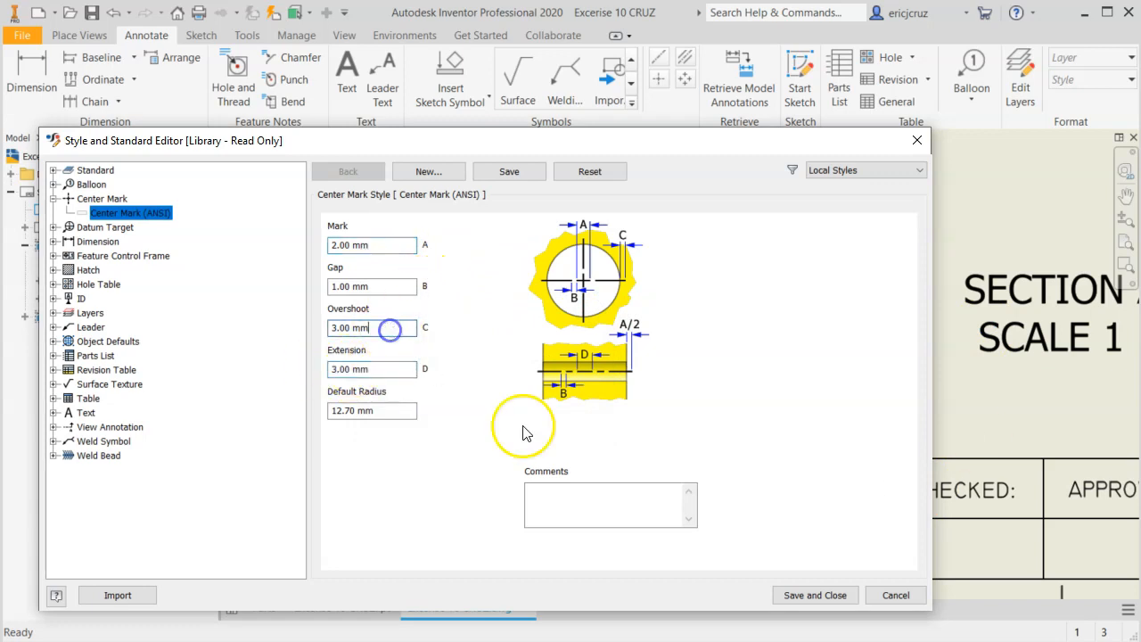
left_click(838, 595)
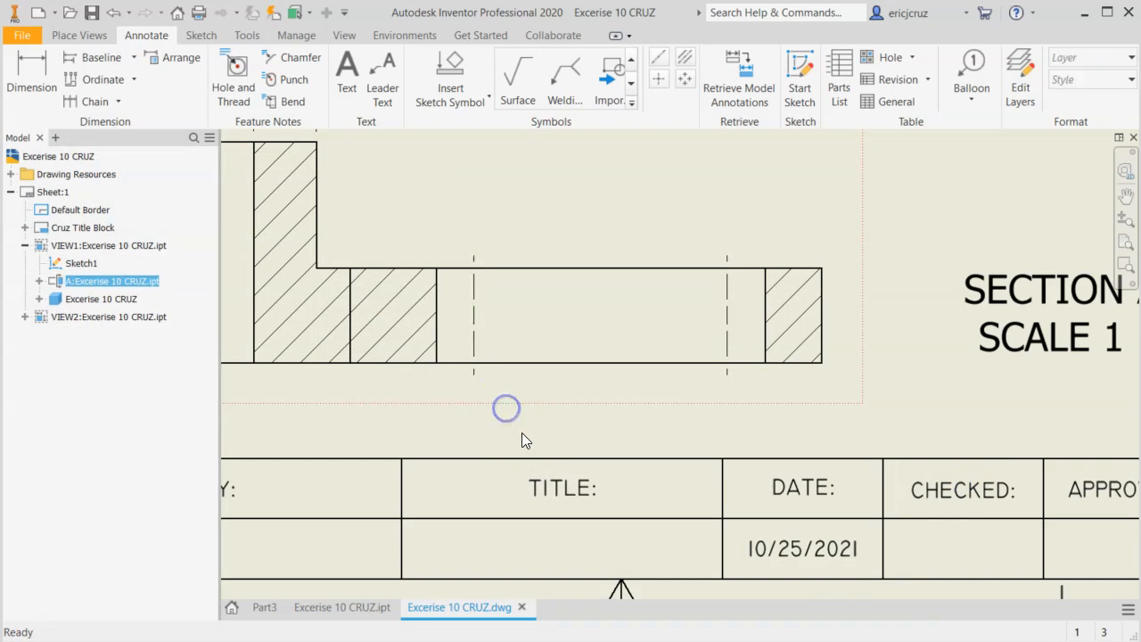
Set the overshoot of the slot centerline's center mark style to 5 mm and save the style.
left_click(475, 303)
right_click(477, 300)
left_click(522, 240)
scroll(504, 268, "down", 4)
mouse_move(559, 379)
middle_mouse_down()
mouse_move(560, 393)
mouse_move(562, 371)
middle_mouse_up()
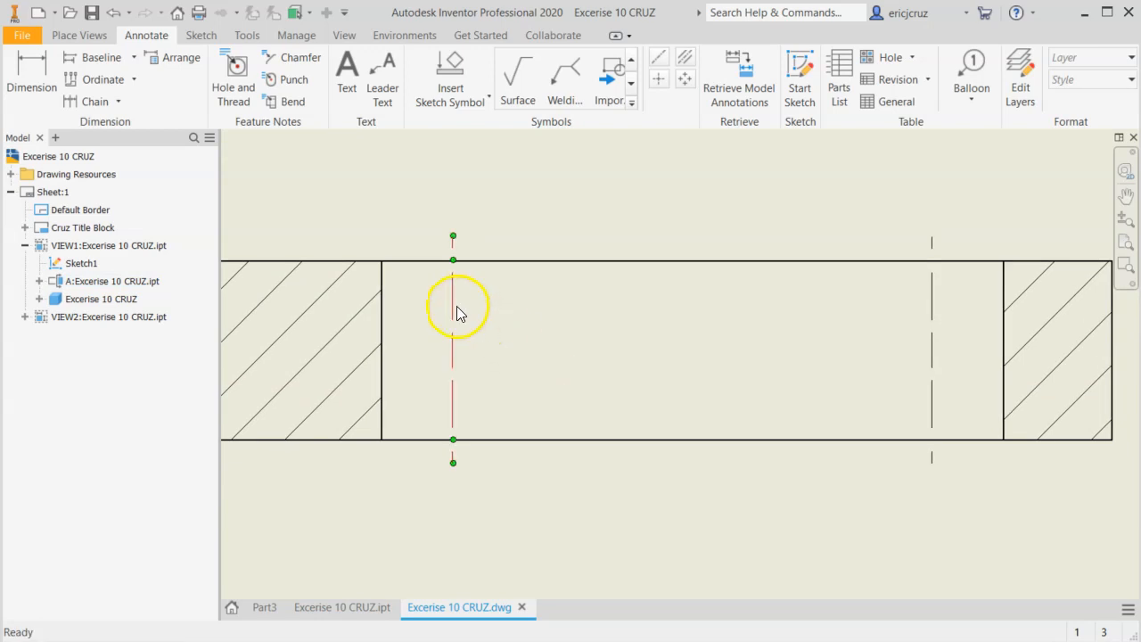
right_click(453, 306)
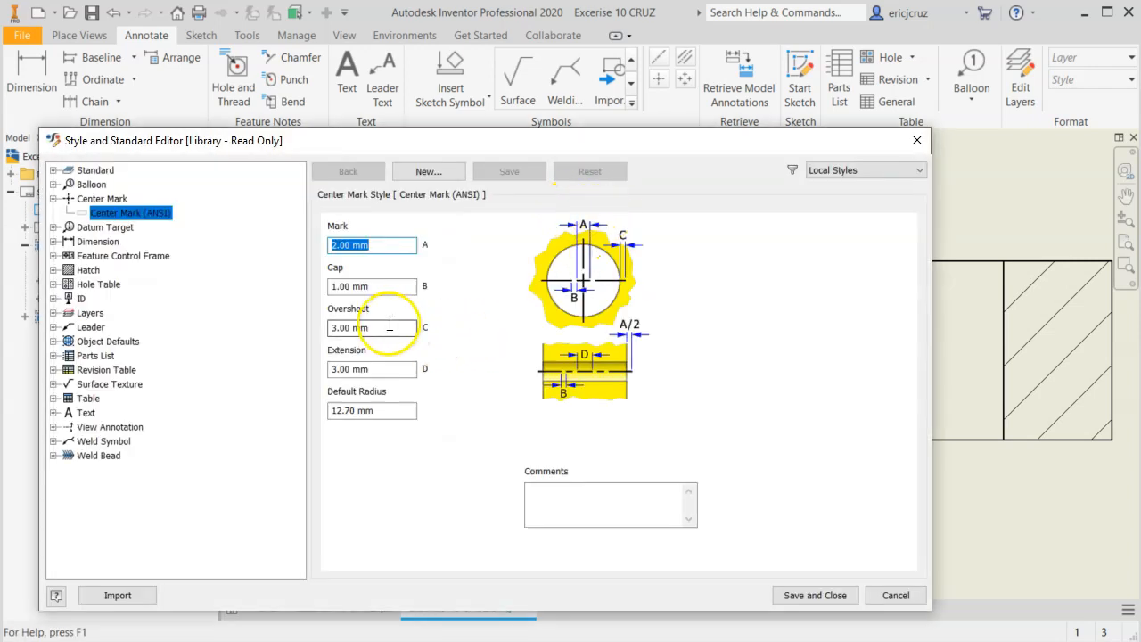
left_click_drag(388, 327, 302, 330)
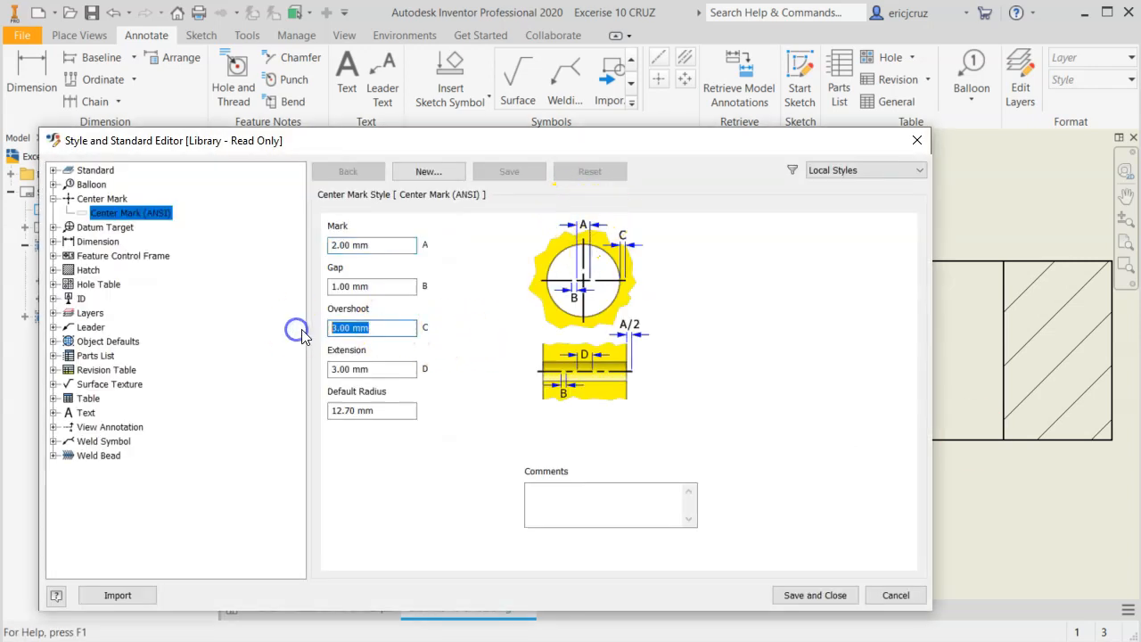
type("5")
left_click(811, 597)
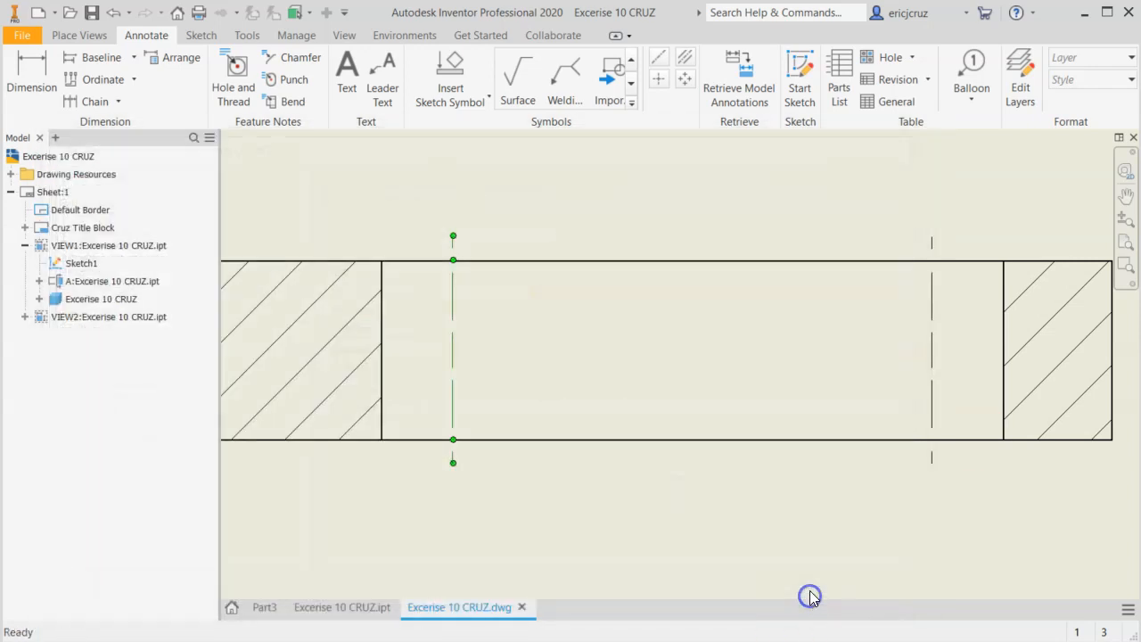
Check how the centerlines and center marks look in the front view and section view A-A.
scroll(713, 483, "down", 2)
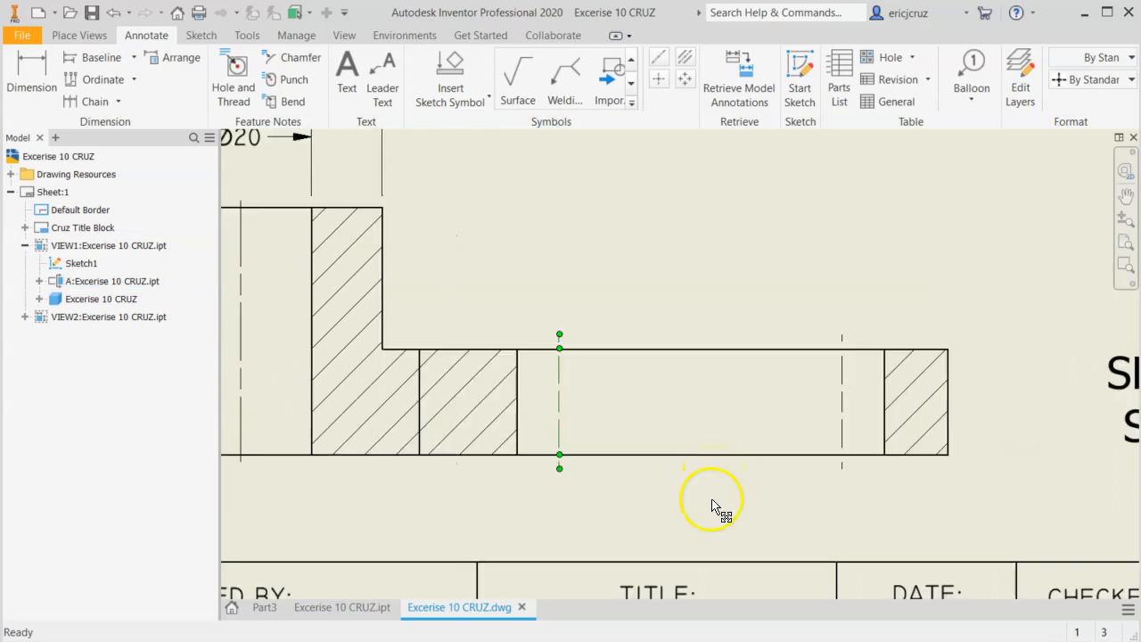
scroll(704, 506, "down", 3)
scroll(703, 510, "up", 3)
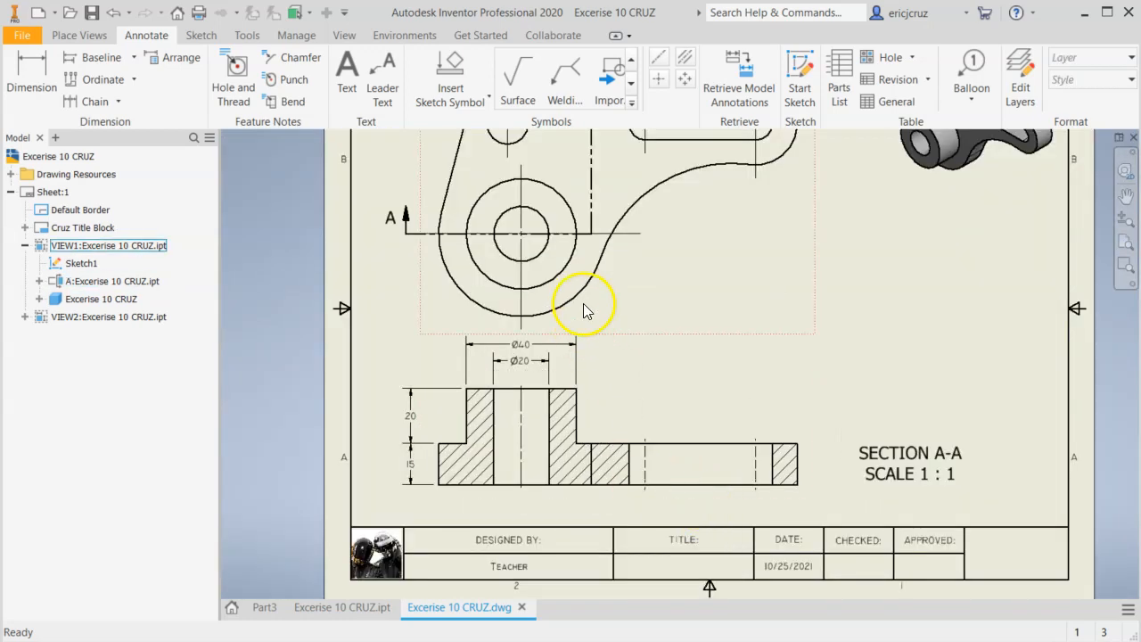
scroll(630, 395, "up", 2)
scroll(630, 402, "down", 2)
scroll(583, 350, "up", 1)
middle_click_drag(584, 349, 583, 349)
scroll(632, 403, "up", 3)
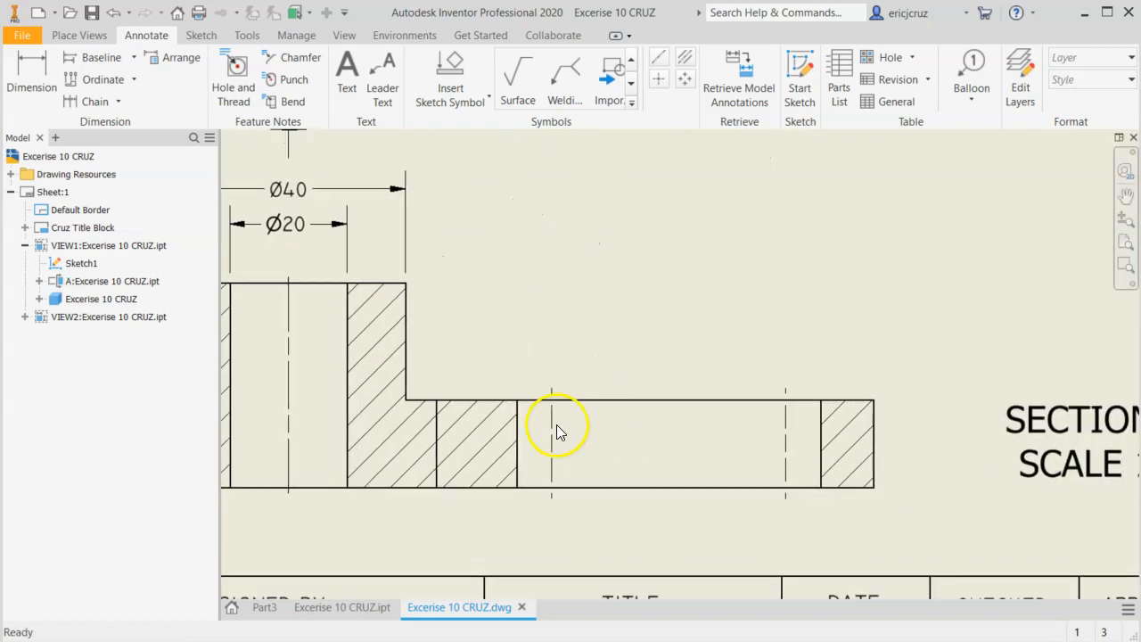
Try lengthening the upper end of the slot's left centerline in section view A-A, and undo the change.
left_click_drag(552, 389, 553, 362)
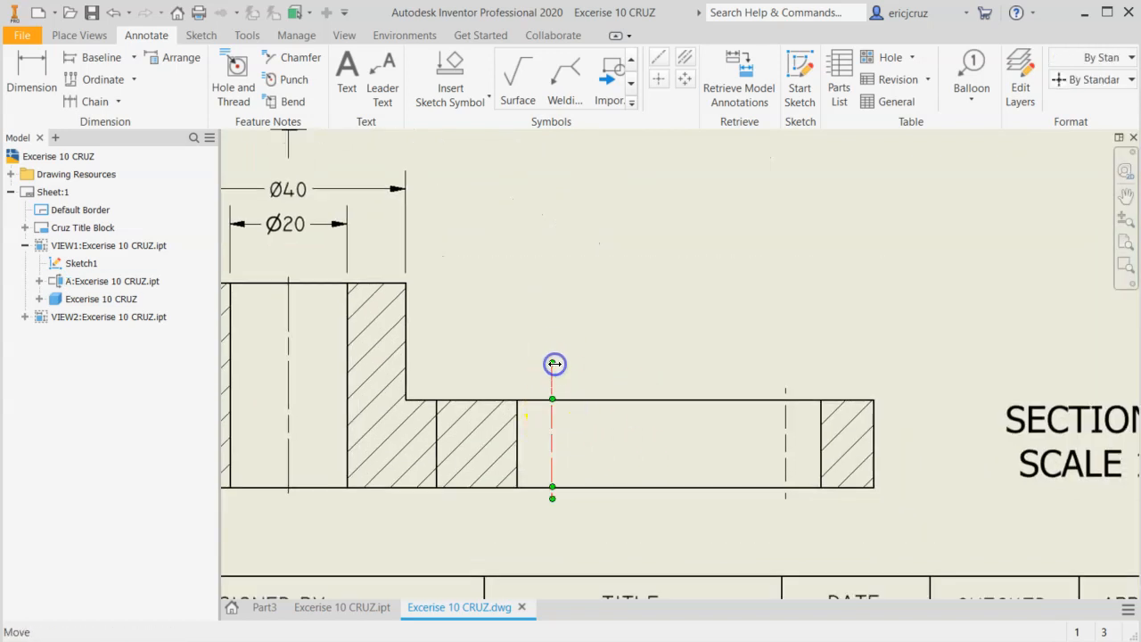
scroll(579, 449, "up", 2)
scroll(571, 441, "down", 1)
right_click(545, 422)
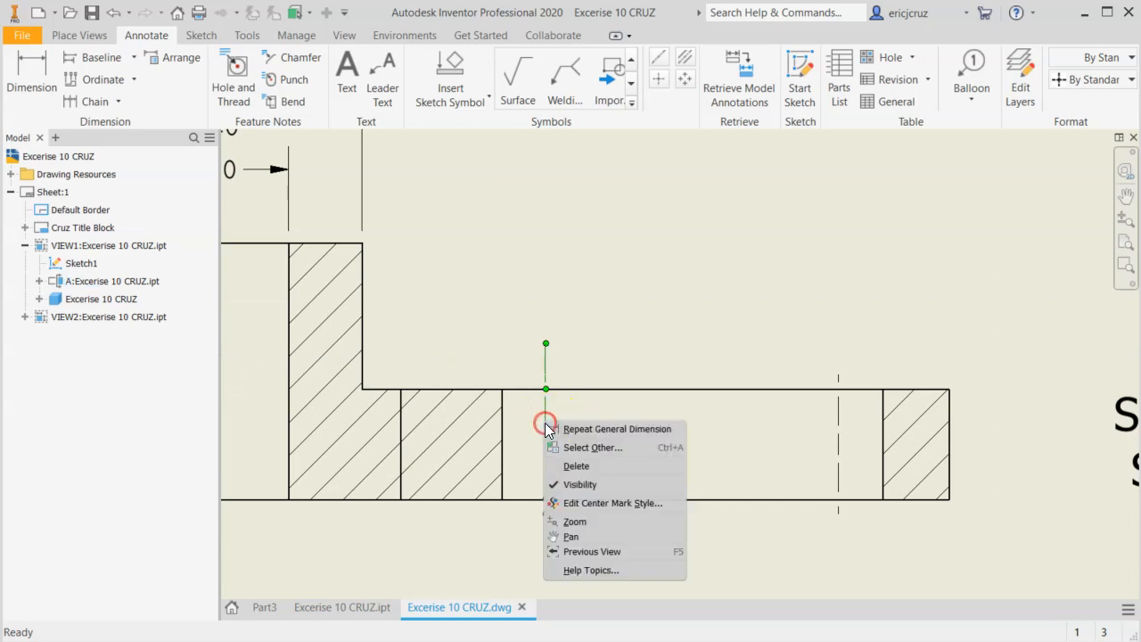
left_click(593, 353)
key("ctrl+z")
Set the slot centerline's center mark style to 3 mm overshoot, 3.5 mm extension and 1.2 mm gap, and save the style.
right_click(545, 417)
left_click(578, 499)
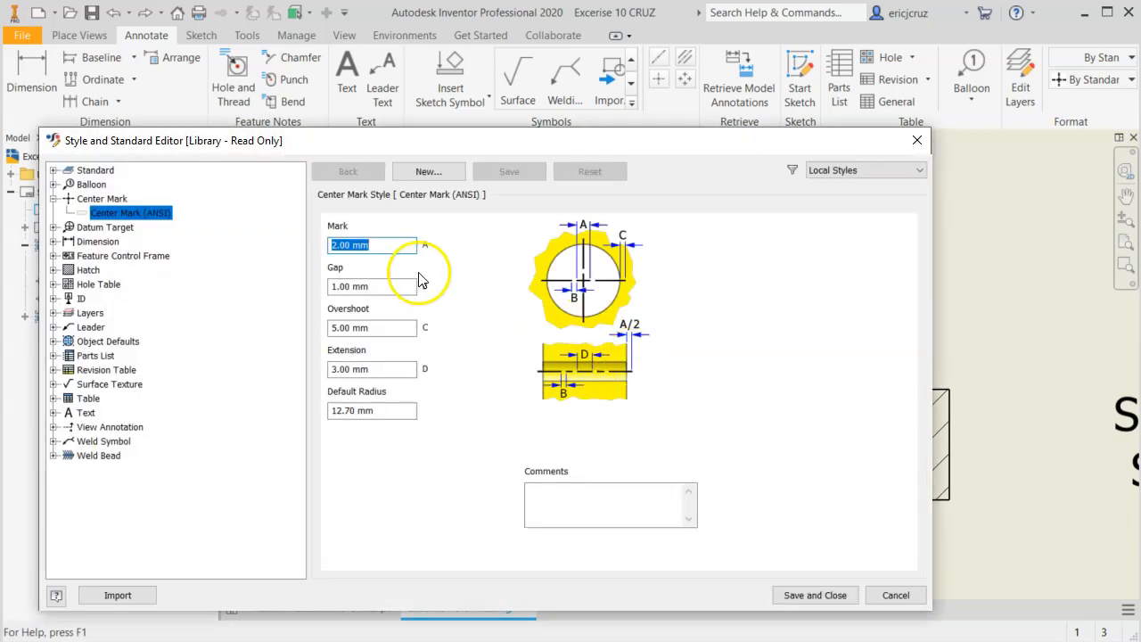
left_click_drag(387, 328, 290, 330)
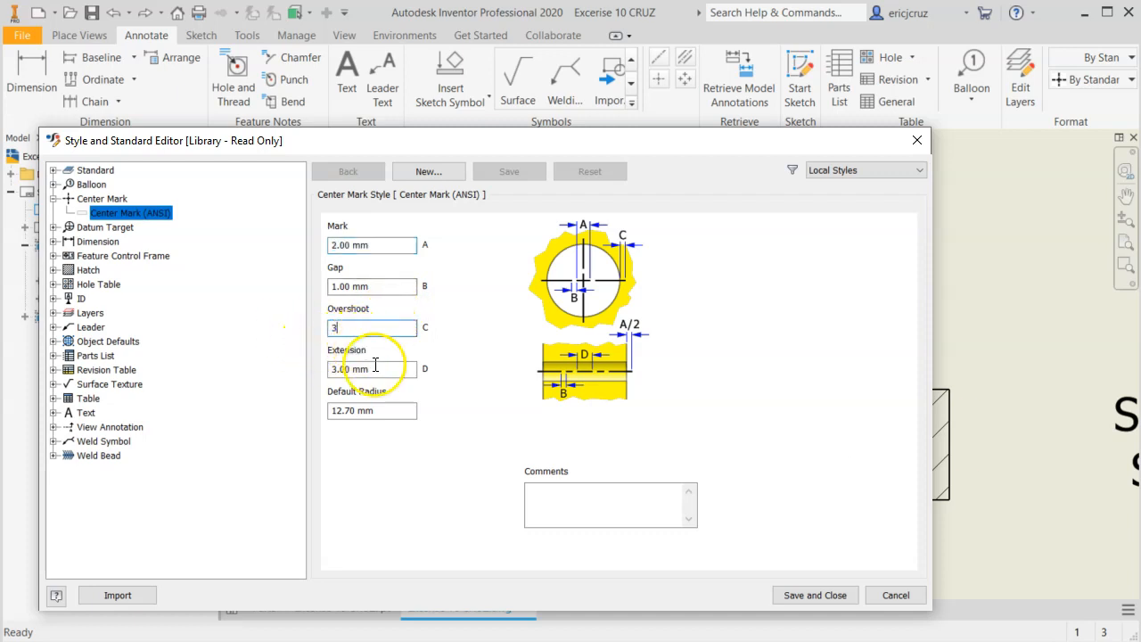
left_click_drag(376, 366, 330, 366)
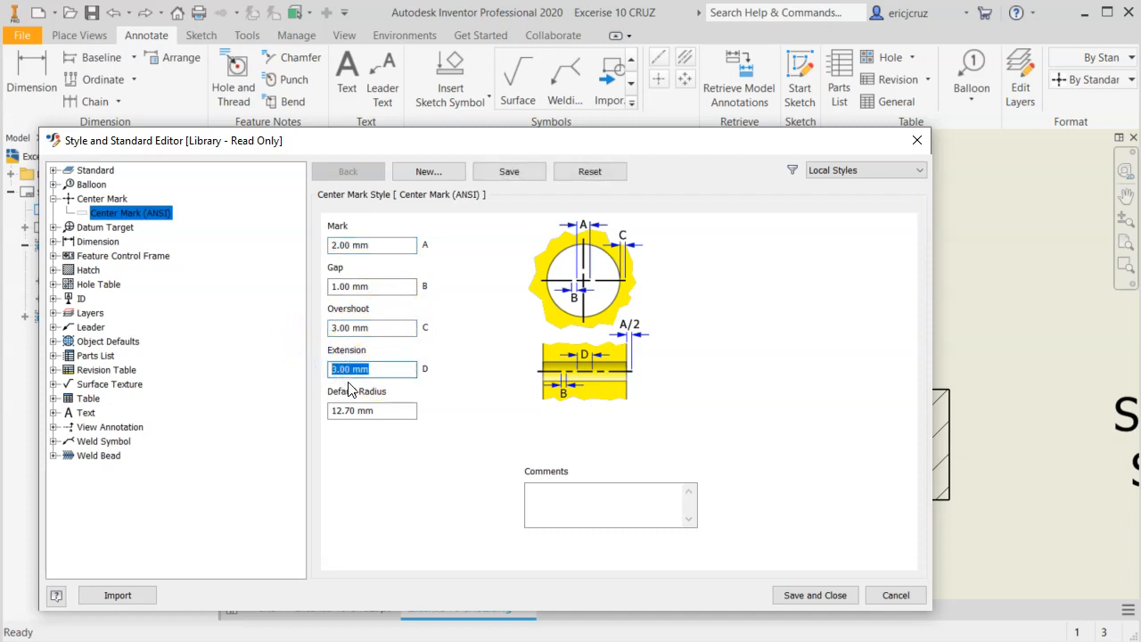
type("3.5")
left_click(404, 325)
left_click(347, 286)
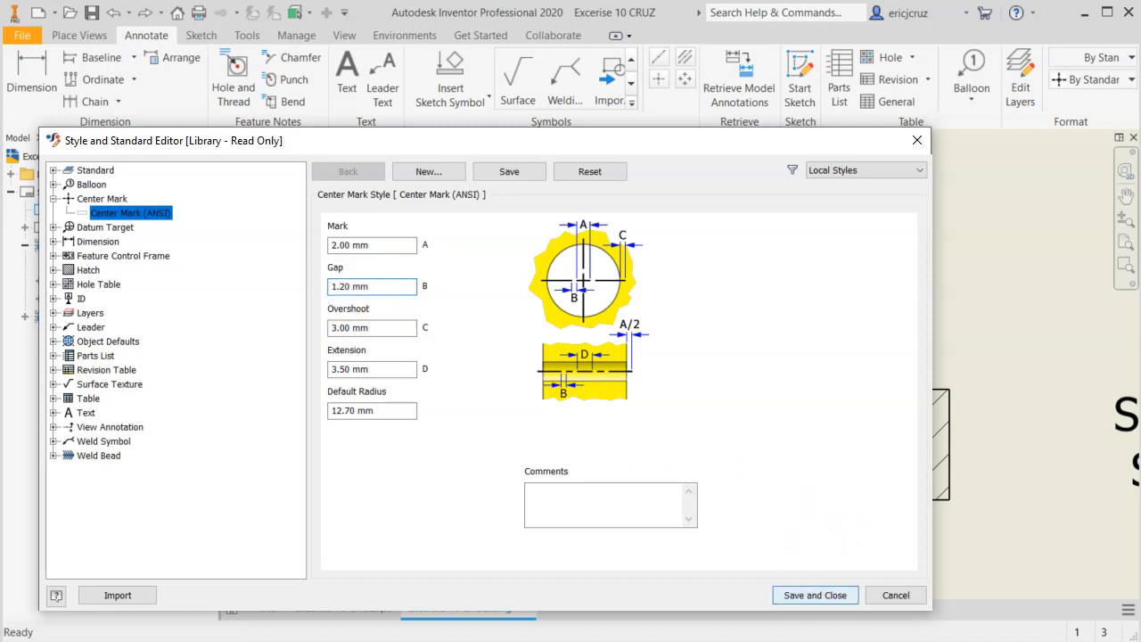
left_click(812, 593)
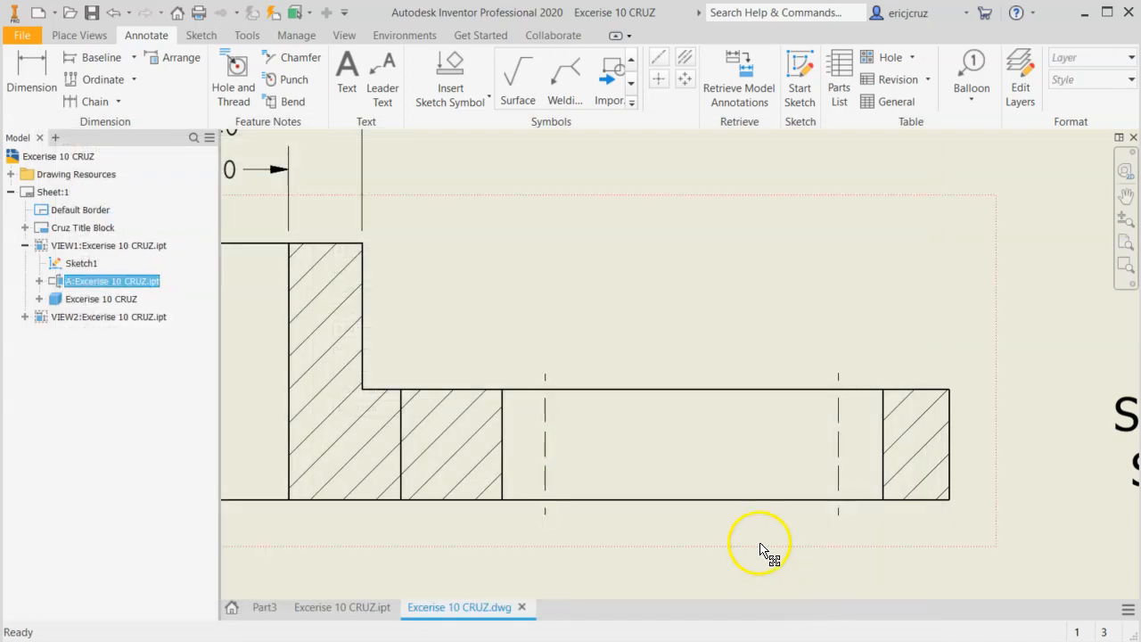
Check the centerlines and center marks in section view A-A and the front view against the EX-10 reference drawing.
scroll(760, 550, "up", 2)
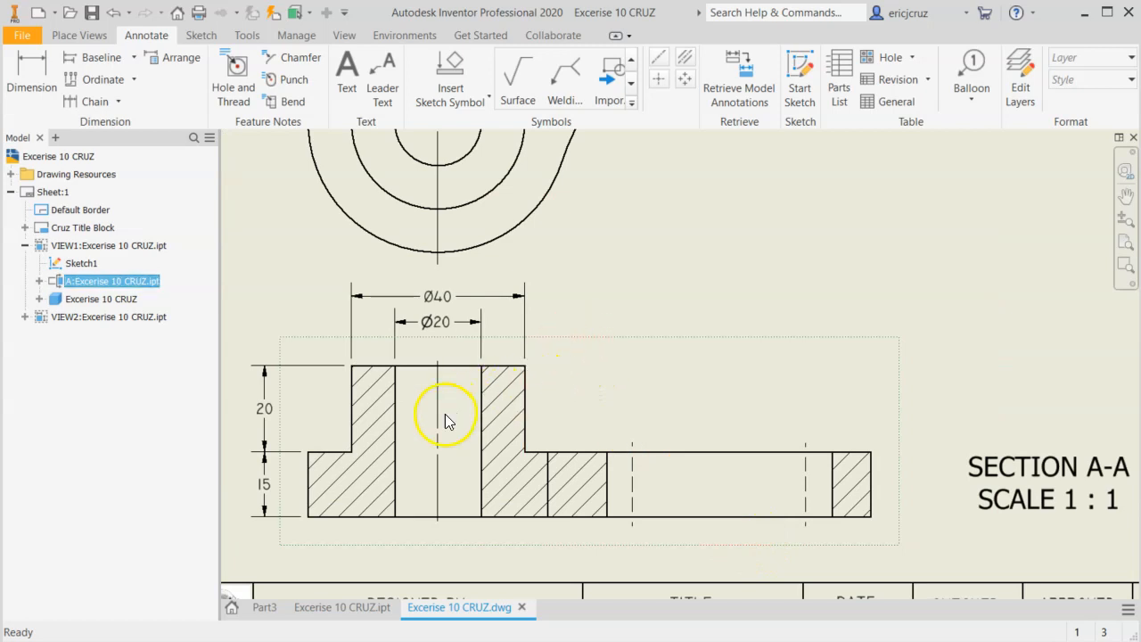
scroll(445, 414, "down", 3)
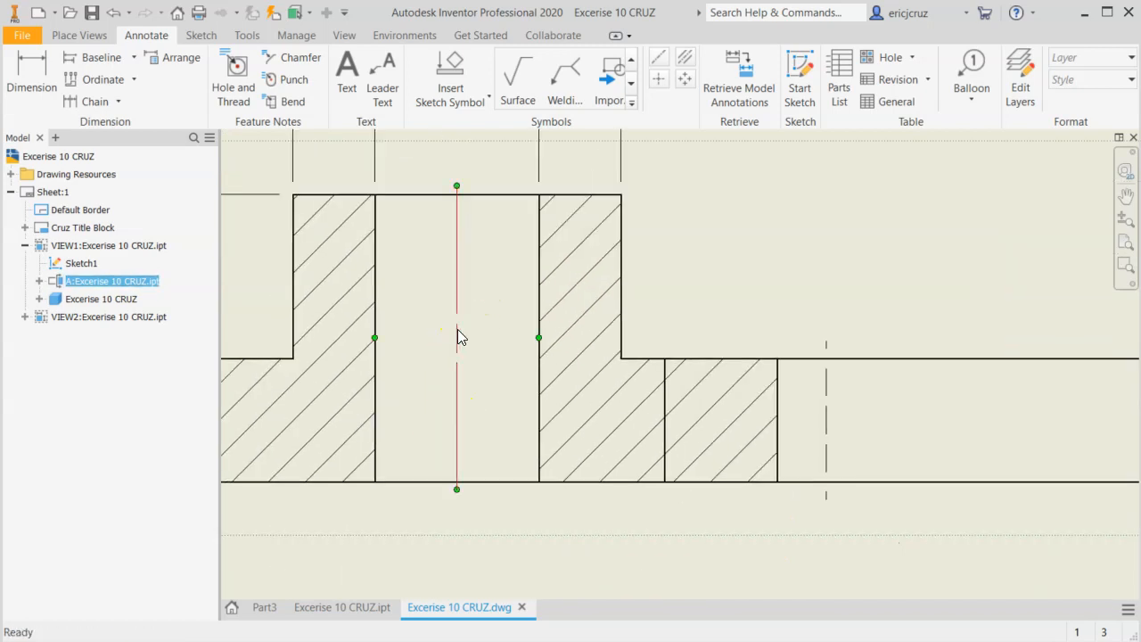
scroll(784, 290, "up", 2)
mouse_move(784, 291)
middle_mouse_down()
mouse_move(705, 469)
mouse_move(611, 618)
middle_mouse_up()
middle_click_drag(599, 417, 615, 593)
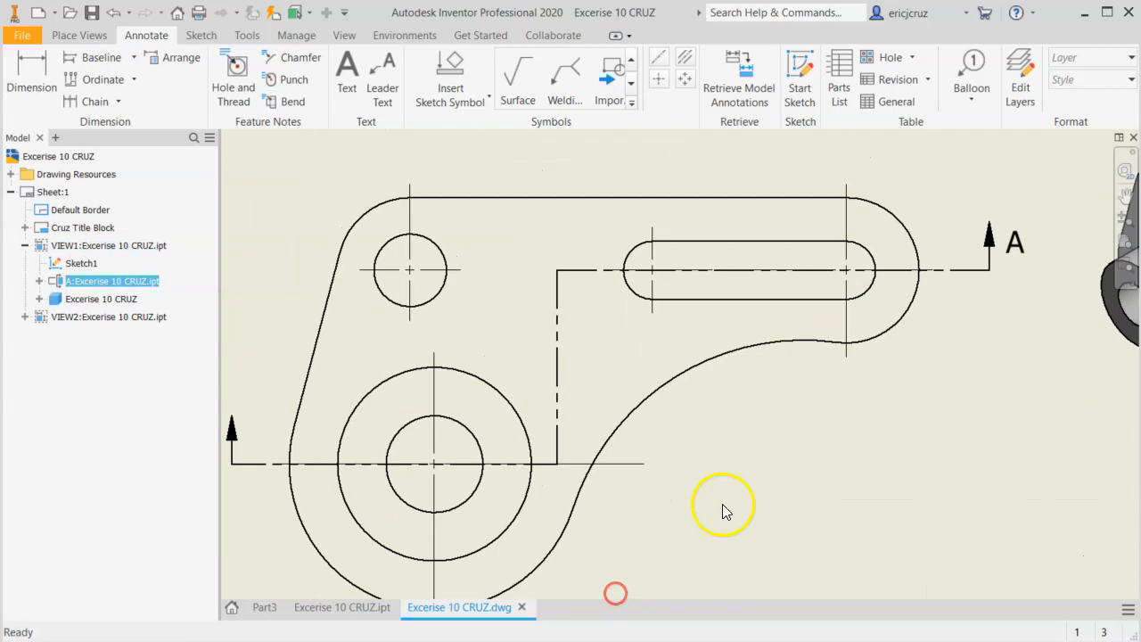
scroll(714, 533, "down", 2)
scroll(714, 533, "up", 3)
middle_click_drag(715, 533, 422, 259)
scroll(464, 317, "up", 2)
mouse_move(475, 322)
middle_mouse_down()
mouse_move(578, 298)
mouse_move(591, 321)
middle_mouse_up()
scroll(591, 321, "down", 3)
left_click(586, 3)
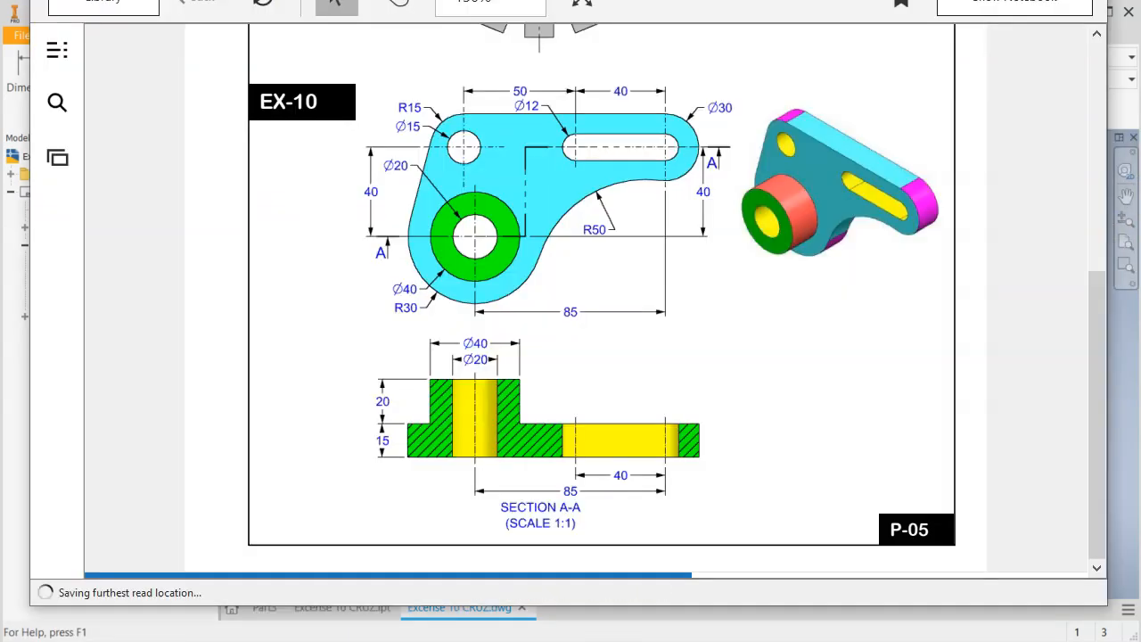
key("alt+Tab")
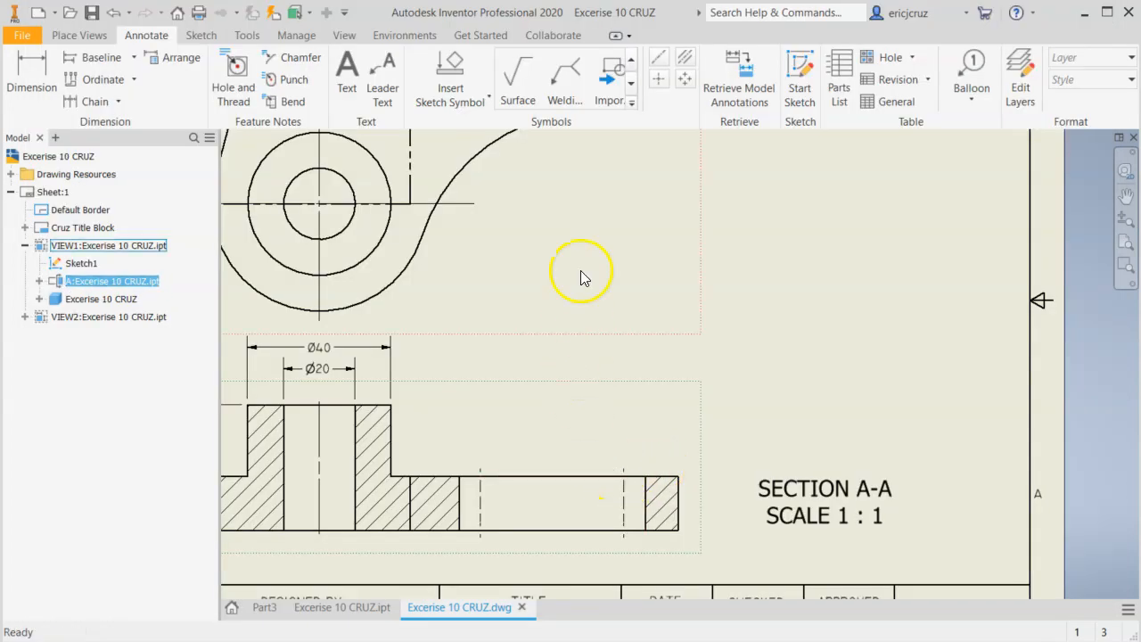
Dimension the distance between the slot's two centerlines in section view A-A, placing it below the view.
middle_click_drag(581, 273, 611, 189)
key("d")
scroll(551, 435, "down", 2)
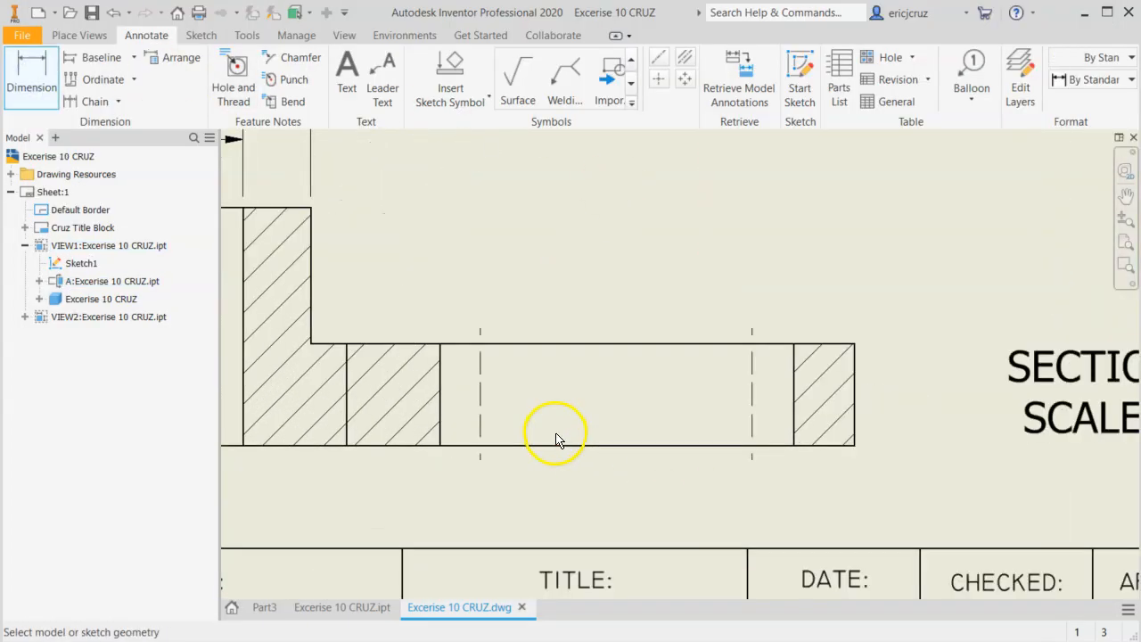
left_click(483, 446)
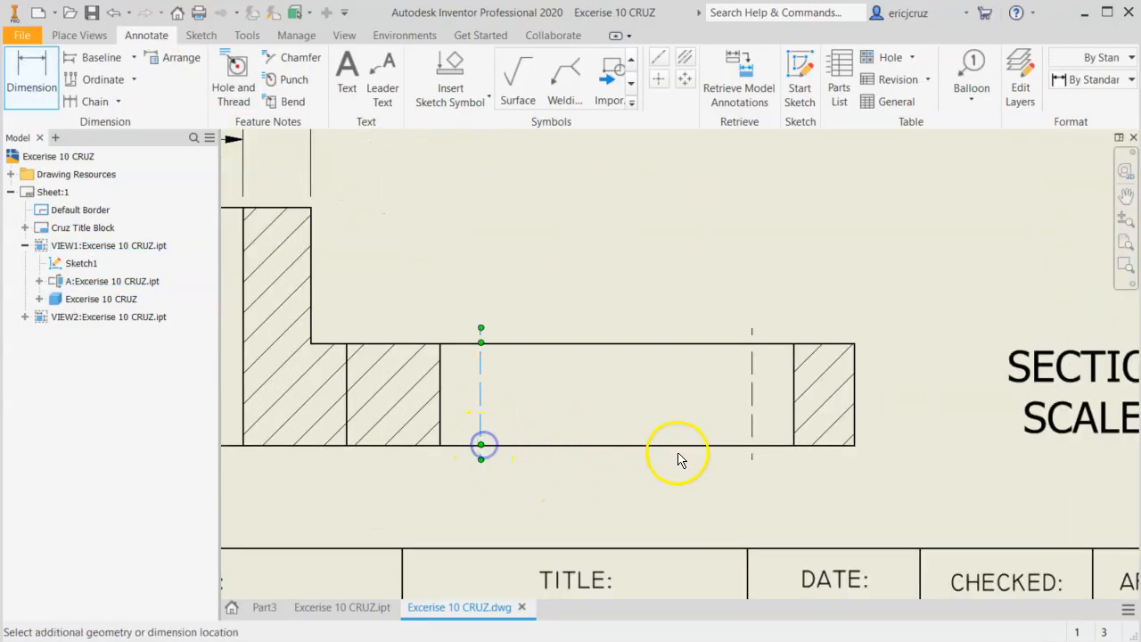
left_click(753, 455)
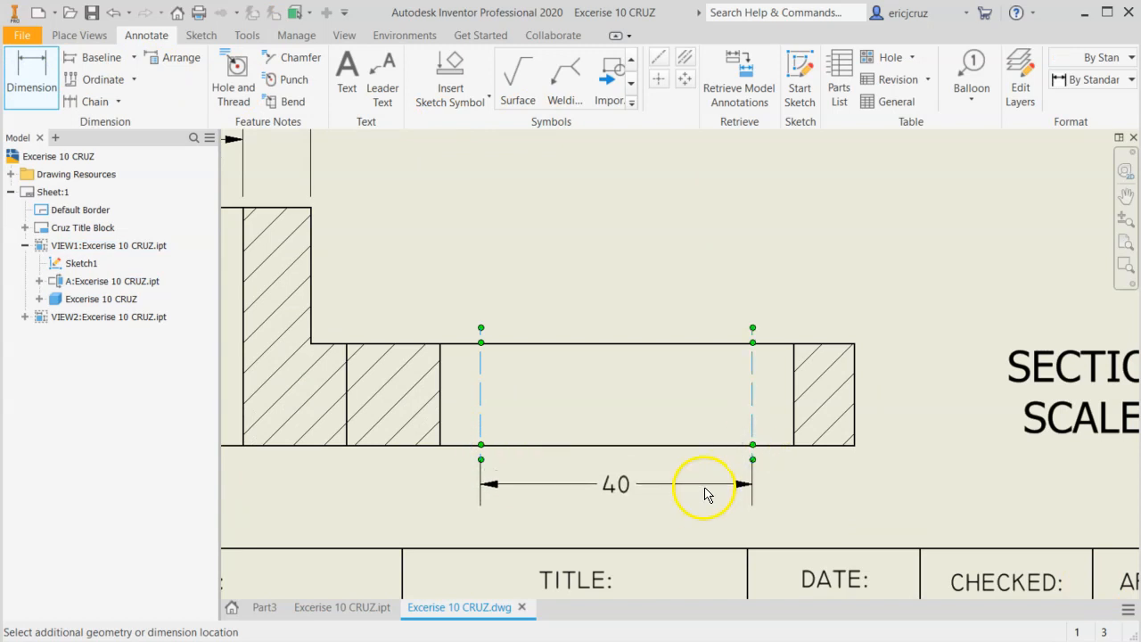
left_click(703, 484)
Dimension from the boss hole's centerline to the slot's far centerline in section view A-A, placing it below the slot dimension.
mouse_move(583, 514)
middle_mouse_down()
mouse_move(606, 461)
mouse_move(654, 426)
middle_mouse_up()
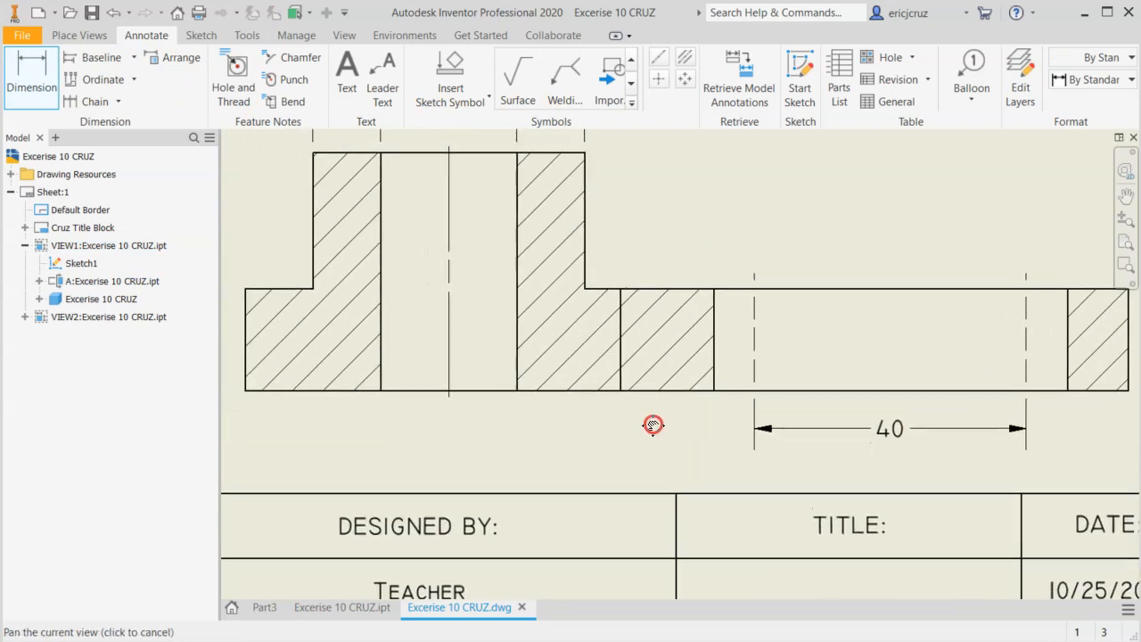
left_click(450, 398)
left_click(1027, 395)
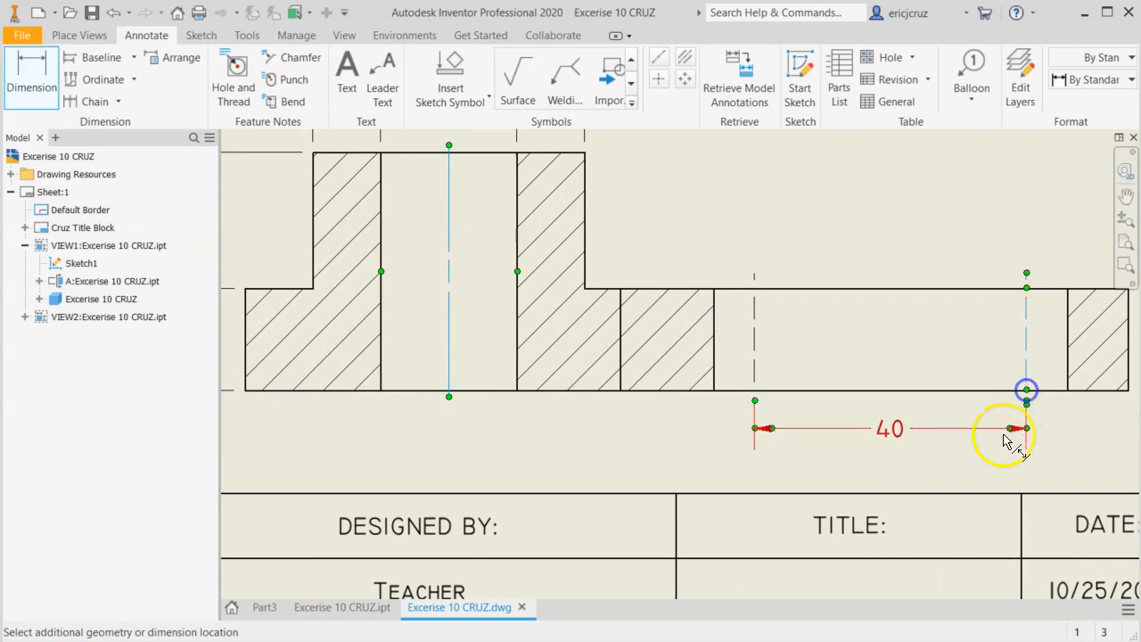
left_click(685, 435)
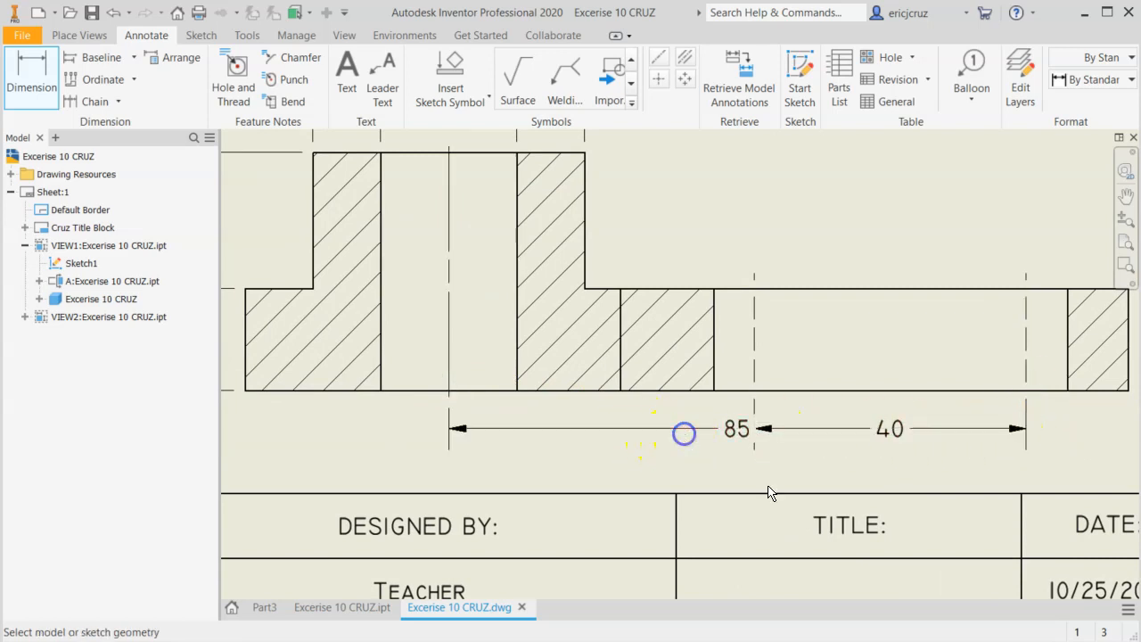
left_click_drag(738, 430, 639, 460)
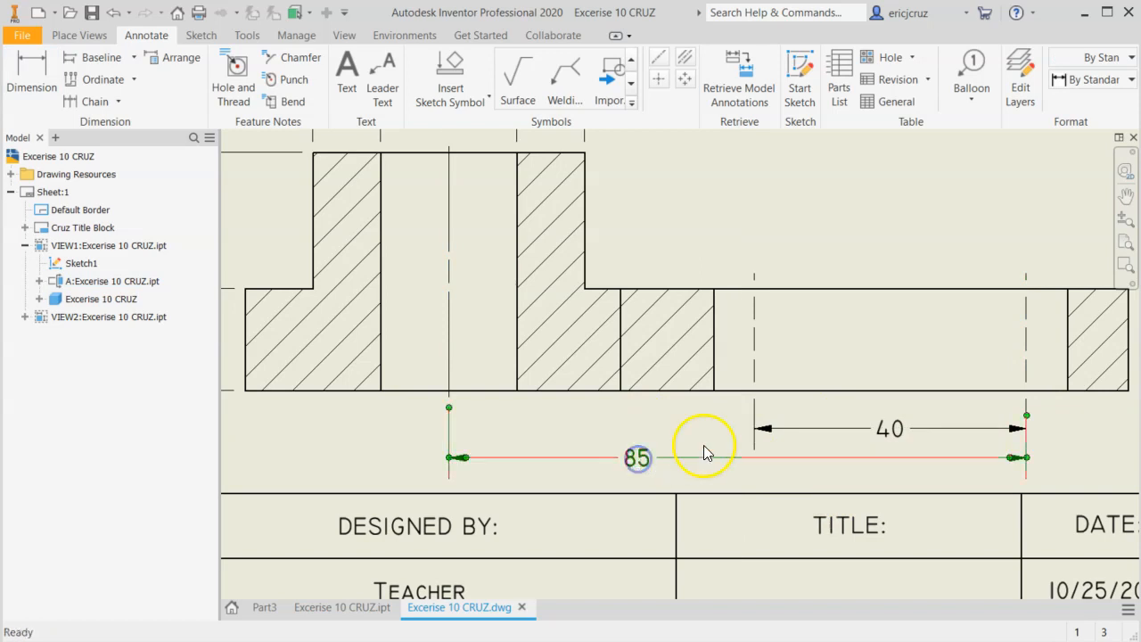
Arrange the 85 and 40 dimensions below section view A-A to match the reference, with the 40 dimension closer to the view.
key("alt+Tab")
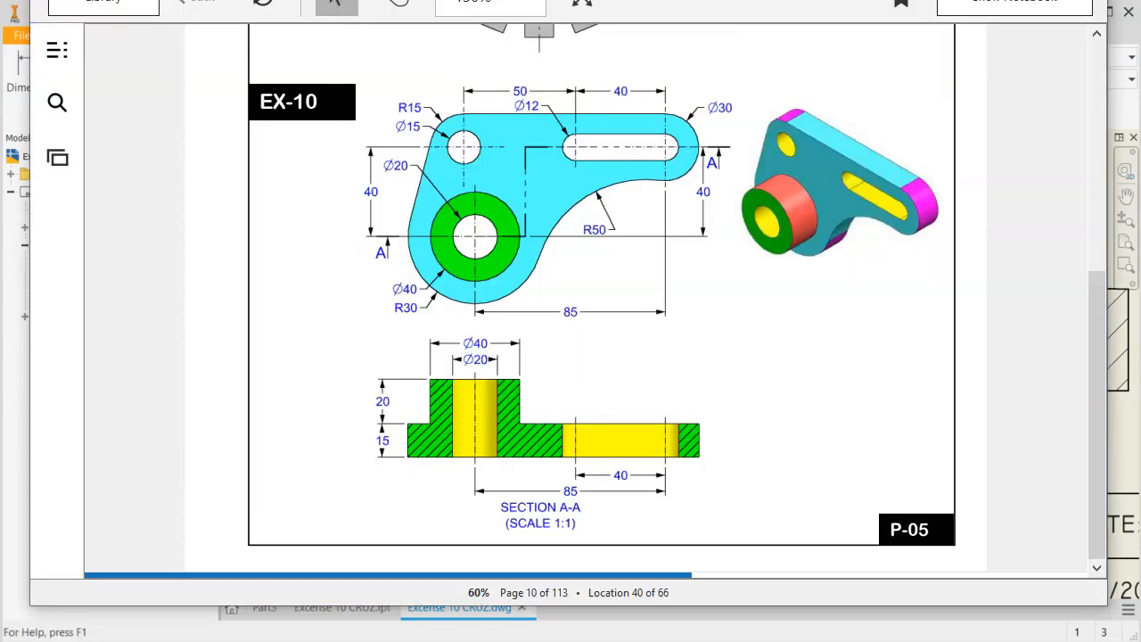
key("alt+Tab")
left_click_drag(642, 464, 713, 452)
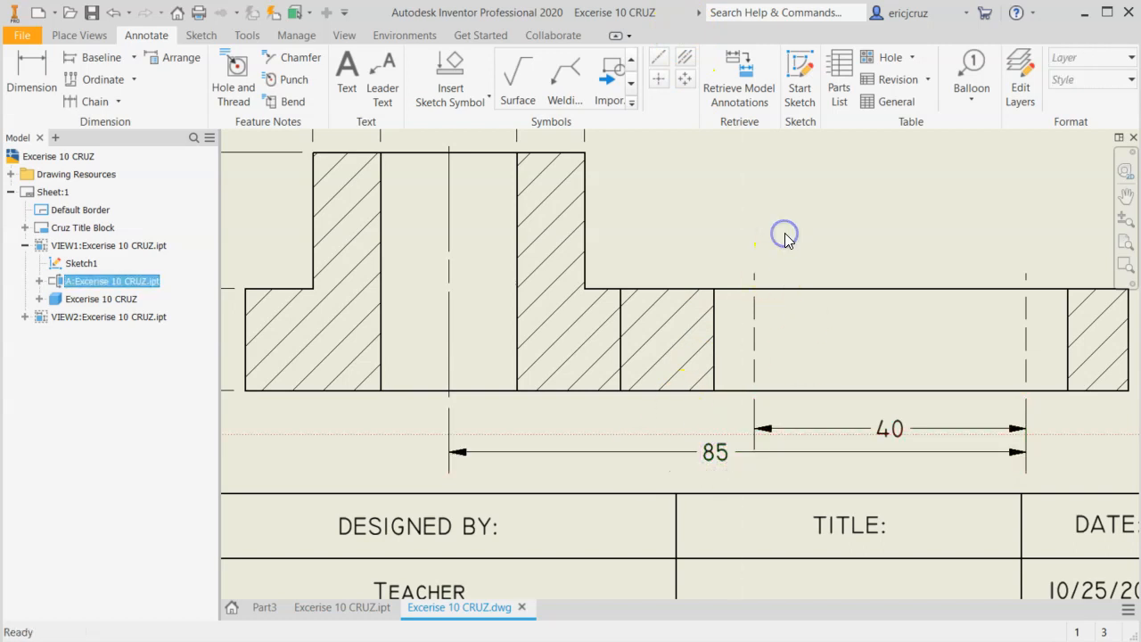
scroll(786, 235, "up", 3)
scroll(794, 238, "down", 4)
left_click_drag(886, 439, 899, 433)
middle_click_drag(873, 226, 841, 181)
scroll(858, 466, "up", 3)
Compare section view A-A, its label and the front view with the EX-10 reference drawing to find the missing dimensions.
mouse_move(822, 477)
middle_mouse_down()
mouse_move(632, 527)
mouse_move(656, 484)
middle_mouse_up()
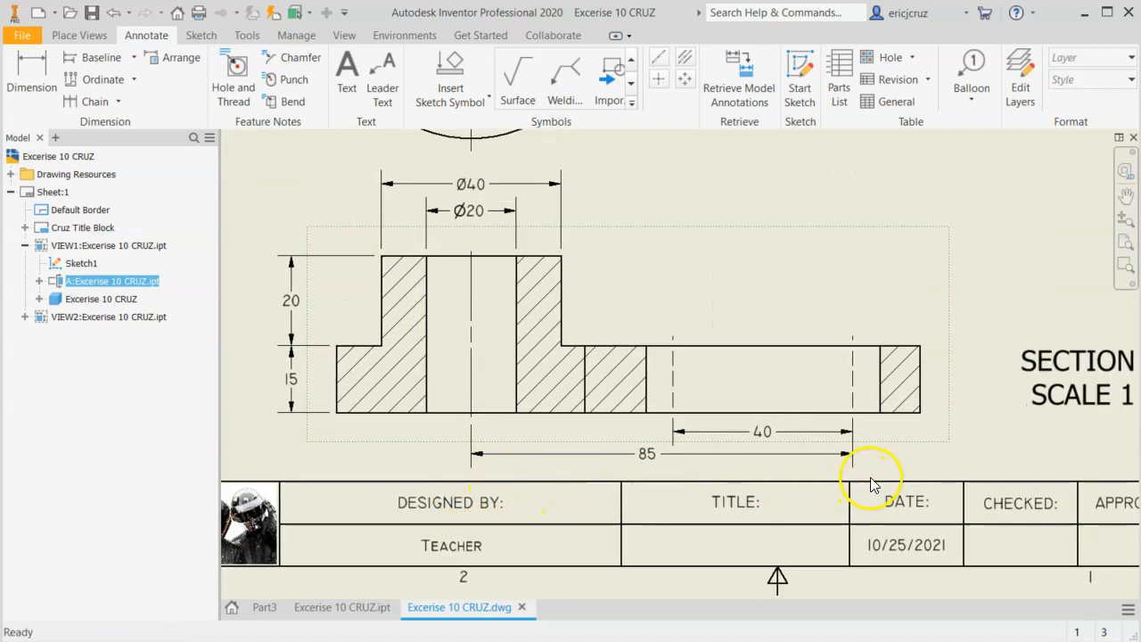
mouse_move(892, 497)
middle_mouse_down()
mouse_move(741, 484)
mouse_move(772, 490)
middle_mouse_up()
scroll(955, 489, "up", 3)
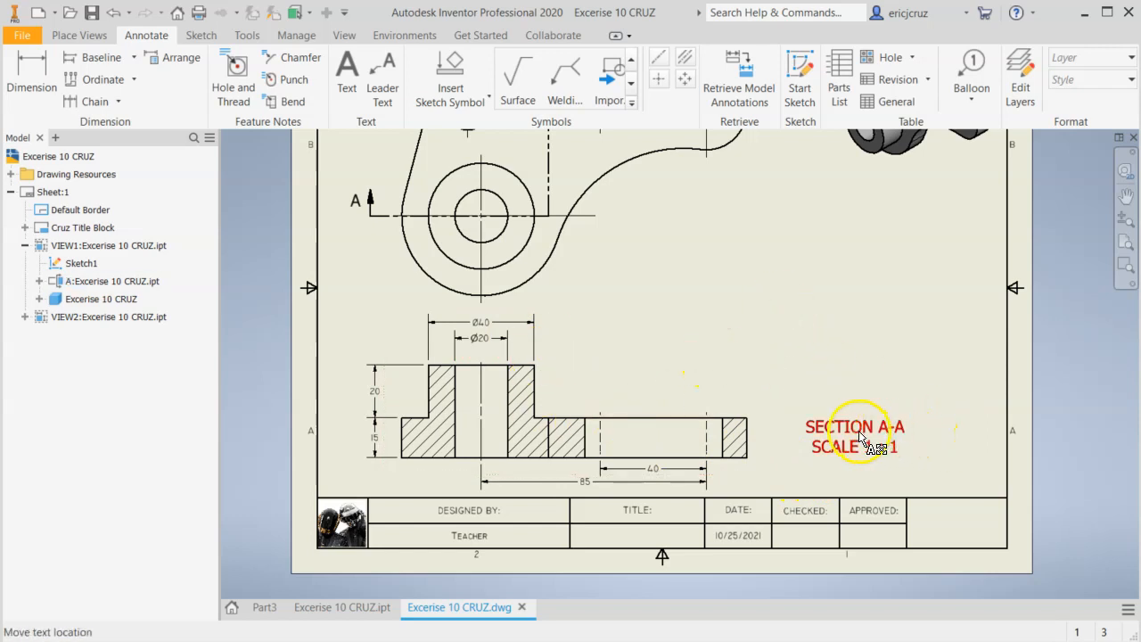
left_click_drag(828, 429, 826, 428)
key("alt+Tab")
key("alt+Tab")
mouse_move(628, 271)
middle_mouse_down()
mouse_move(690, 327)
mouse_move(657, 402)
mouse_move(667, 416)
middle_mouse_up()
key("alt+Tab")
left_click_drag(581, 270, 612, 335)
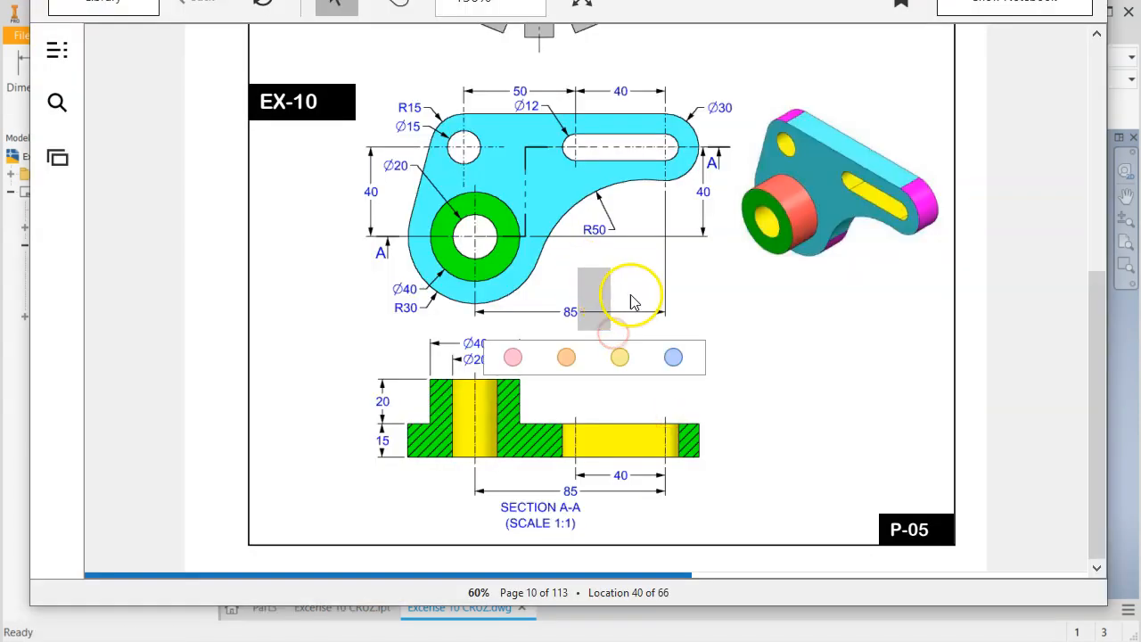
left_click(757, 312)
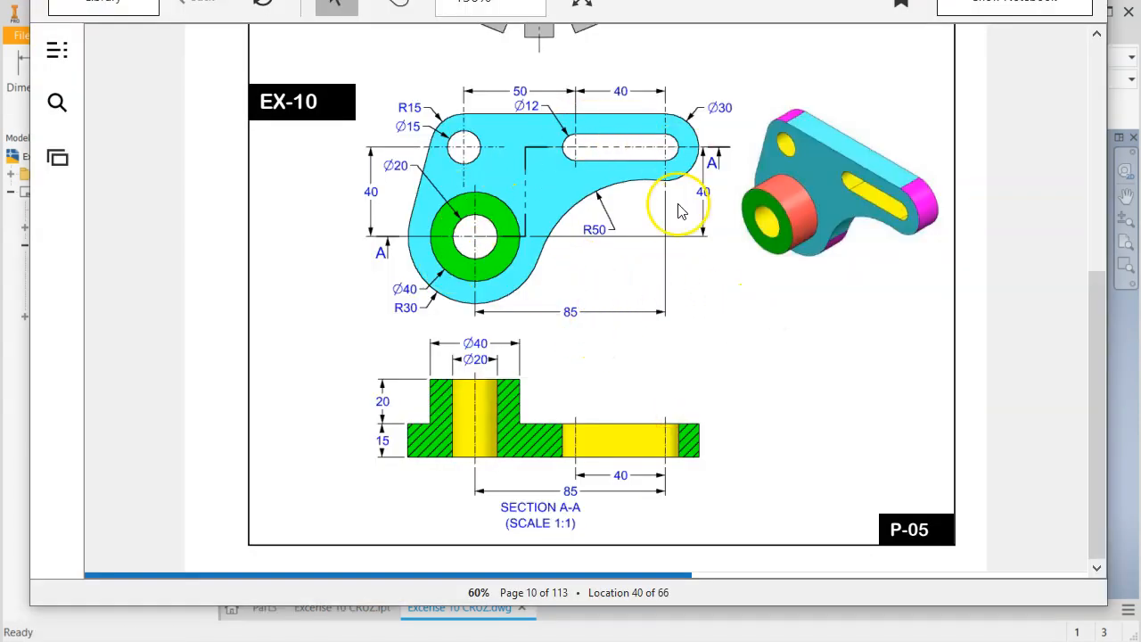
key("alt+Tab")
scroll(632, 190, "up", 3)
key("alt+Tab")
key("alt+Tab")
Dimension the radius of the rounded outer corner around the small hole in the front view.
key("d")
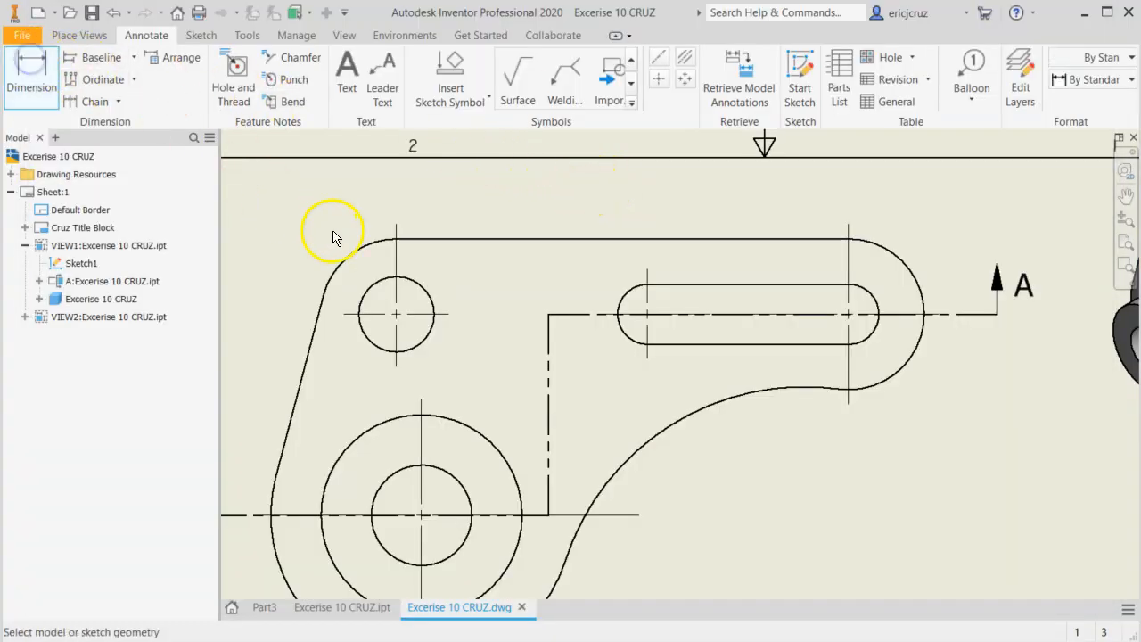
left_click(363, 249)
left_click(307, 224)
scroll(563, 319, "down", 4)
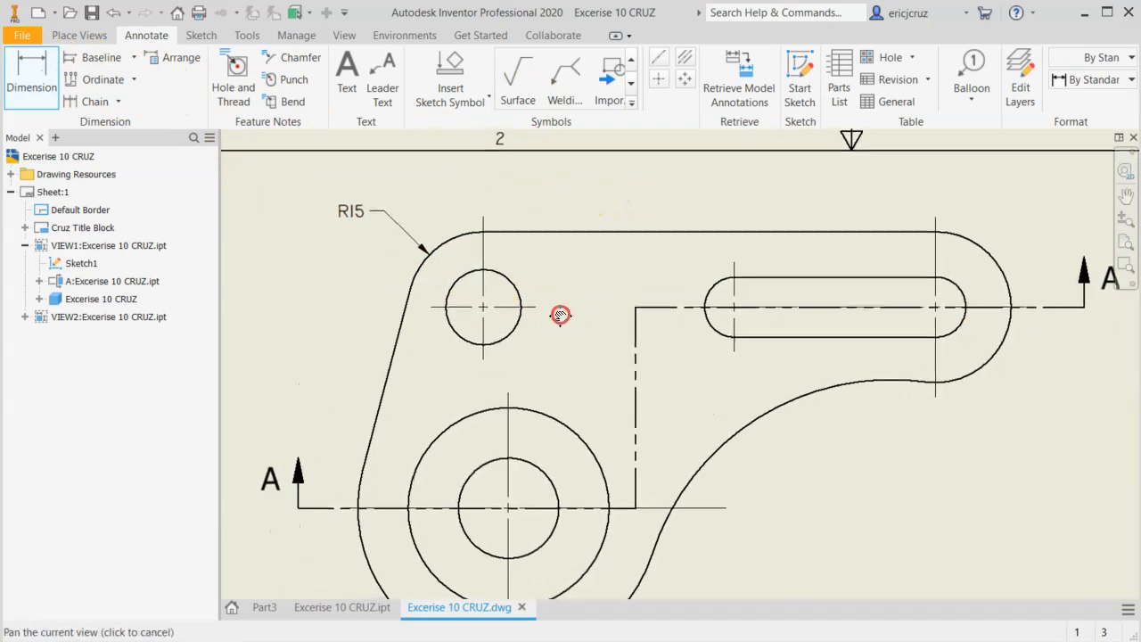
Check the reference drawing and dimension the small hole's diameter in the front view, placing it below the corner radius.
key("alt+Tab")
key("alt+Tab")
scroll(554, 279, "up", 4)
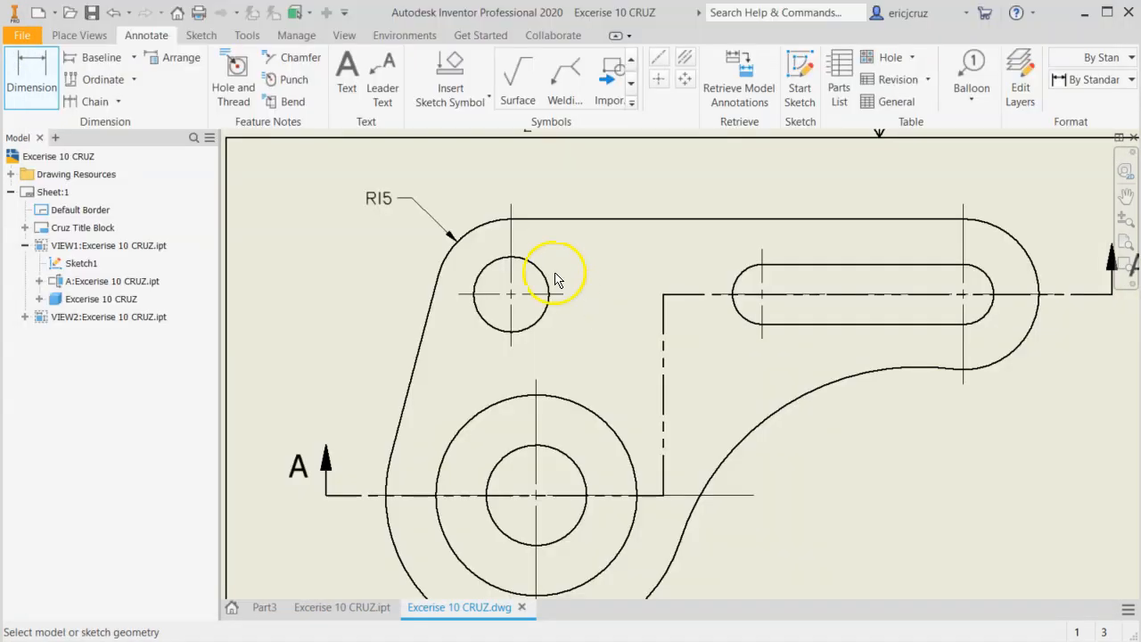
left_click(486, 270)
left_click(406, 252)
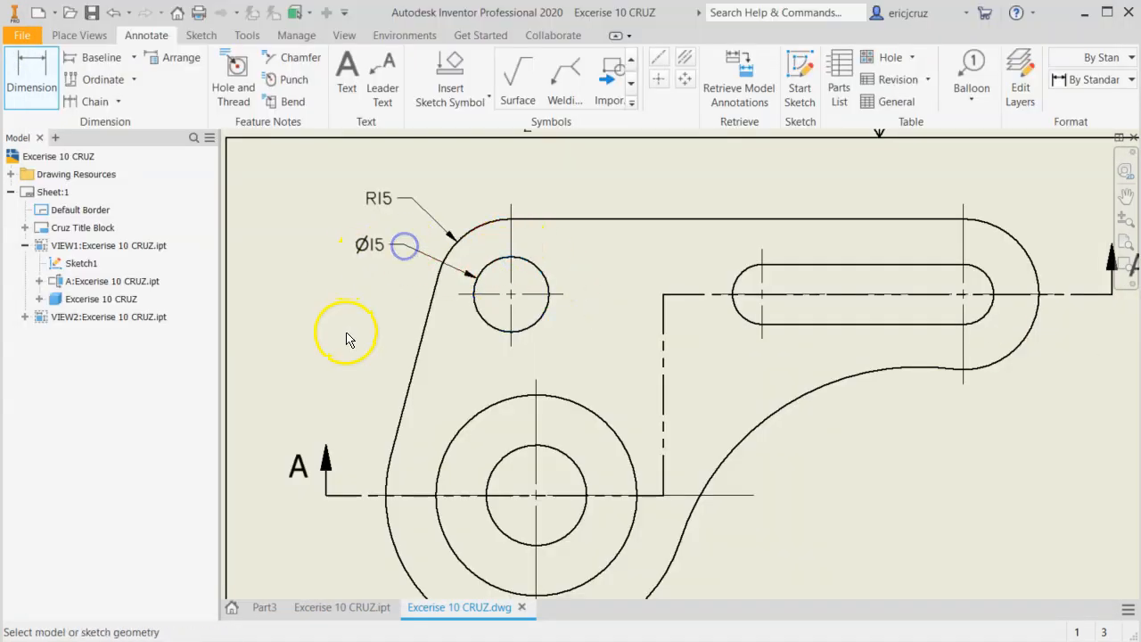
Dimension the vertical distance between the small hole and boss centers in the front view, placing it outside section arrow A.
key("alt+Tab")
key("alt+Tab")
left_click(512, 300)
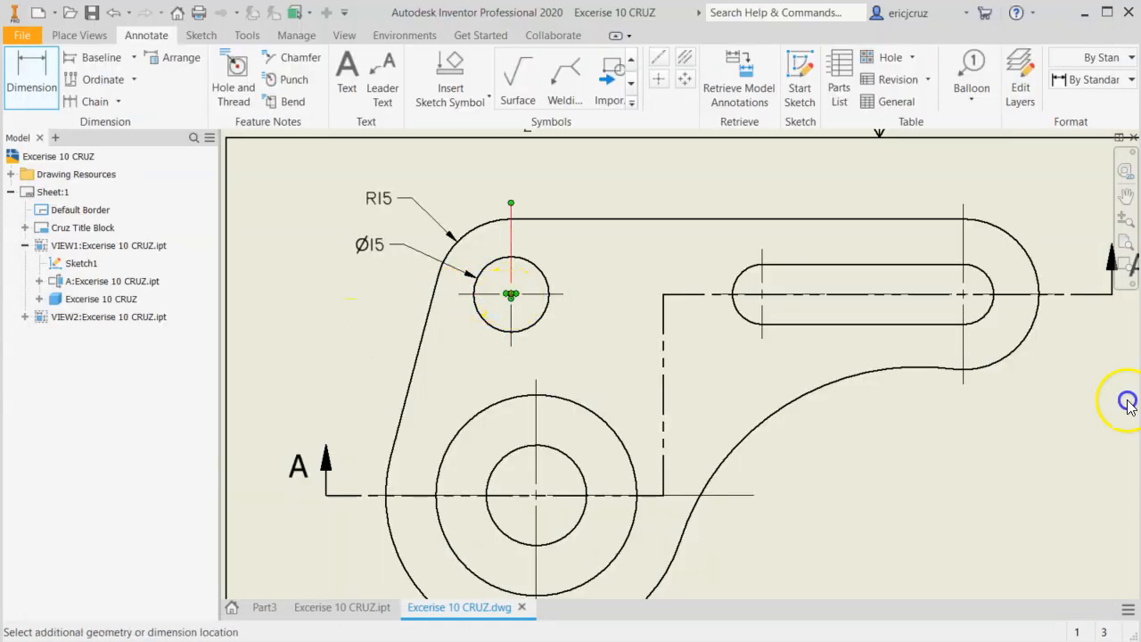
left_click(536, 495)
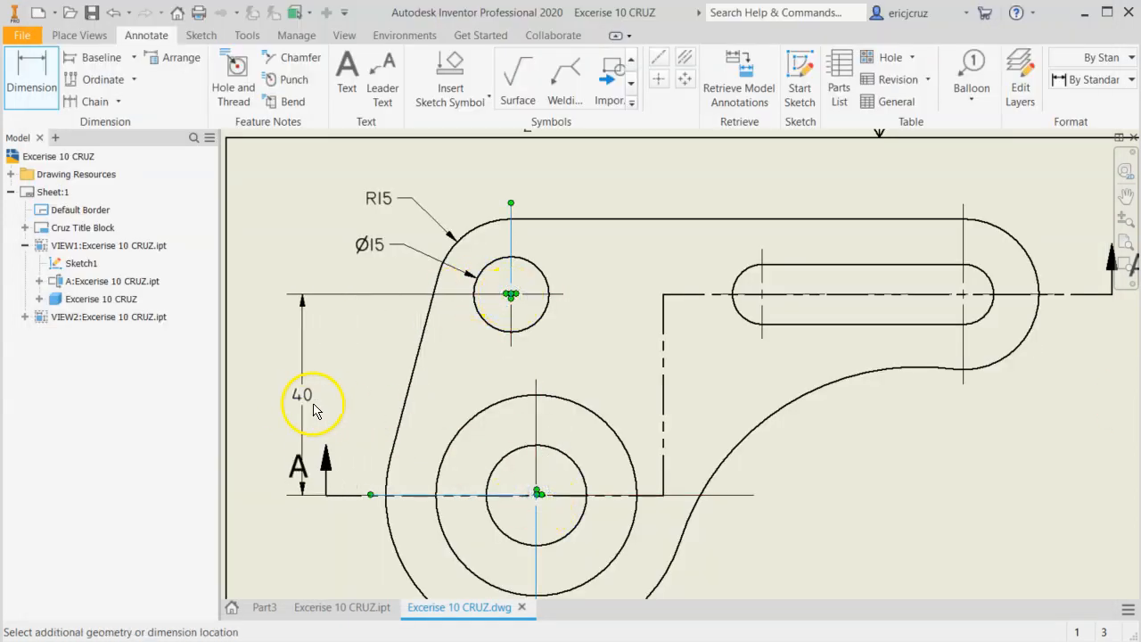
left_click(364, 405)
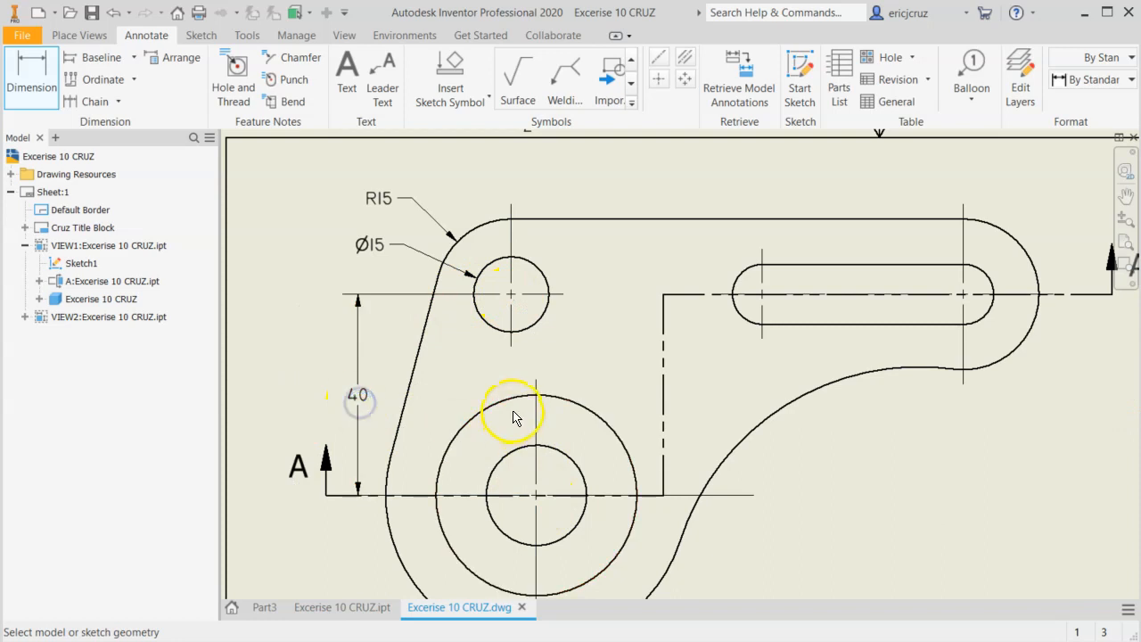
key("alt+Tab")
key("alt+Tab")
middle_click_drag(497, 403, 553, 306)
left_click_drag(446, 316, 347, 307)
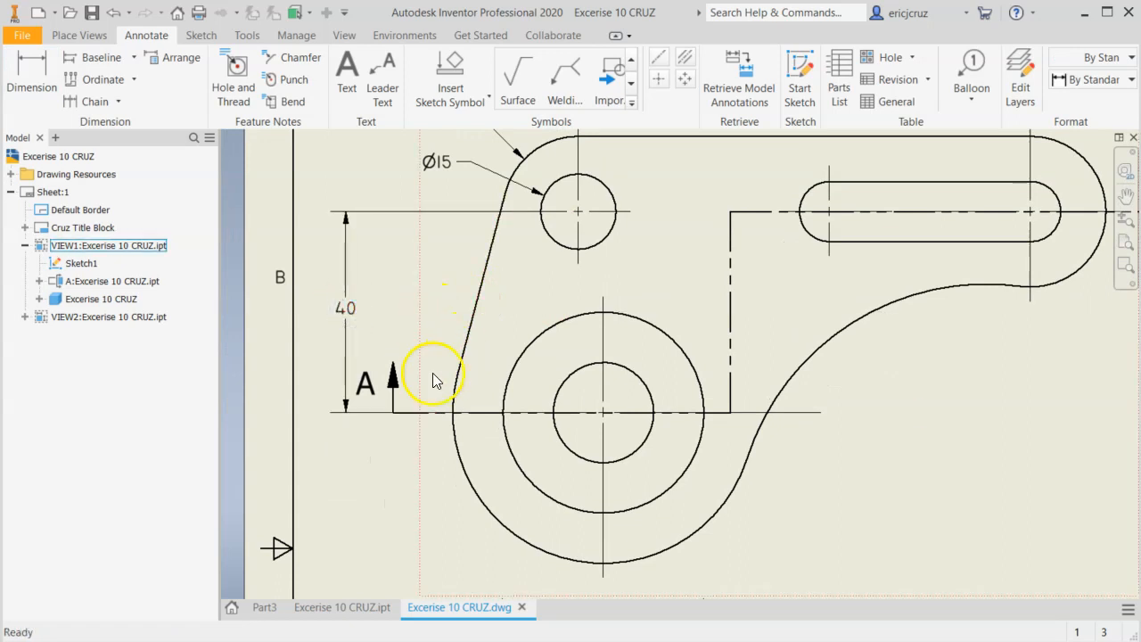
Shorten both ends of section line A-A in the front view so its arrows sit closer to the part outline.
left_click_drag(419, 386, 434, 412)
middle_click_drag(383, 451, 345, 458)
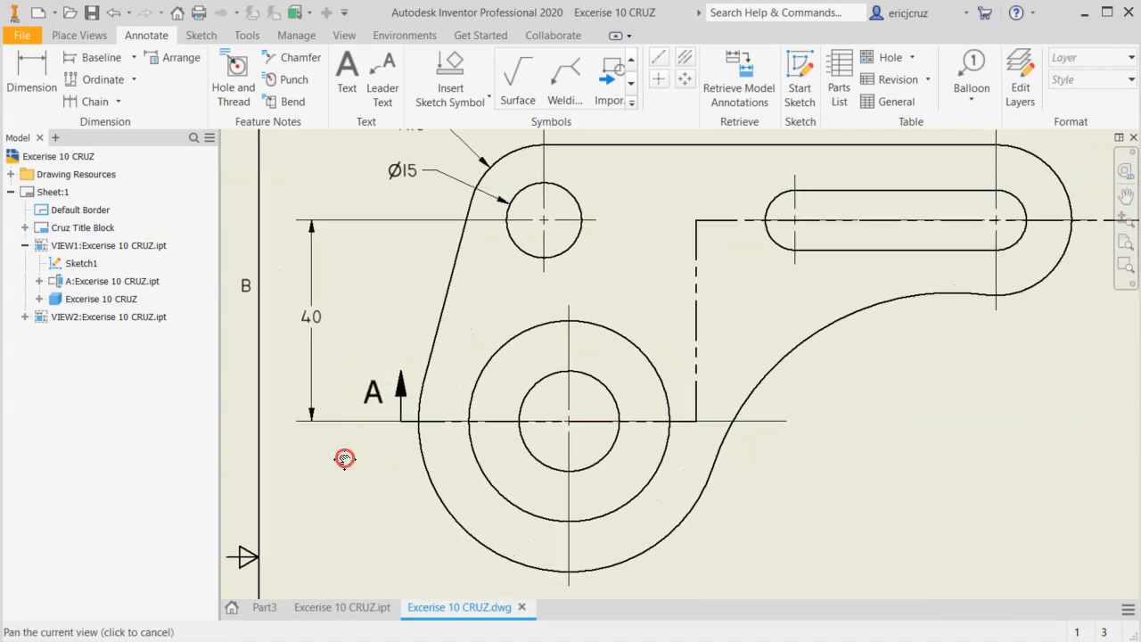
middle_click_drag(1069, 330, 704, 410)
left_click_drag(781, 305, 743, 389)
mouse_move(612, 435)
middle_mouse_down()
mouse_move(879, 357)
mouse_move(813, 292)
mouse_move(811, 360)
middle_mouse_up()
Move the vertical 40 dimension closer to section arrow A in the front view, and return to the reference drawing.
scroll(870, 367, "down", 3)
scroll(481, 333, "up", 3)
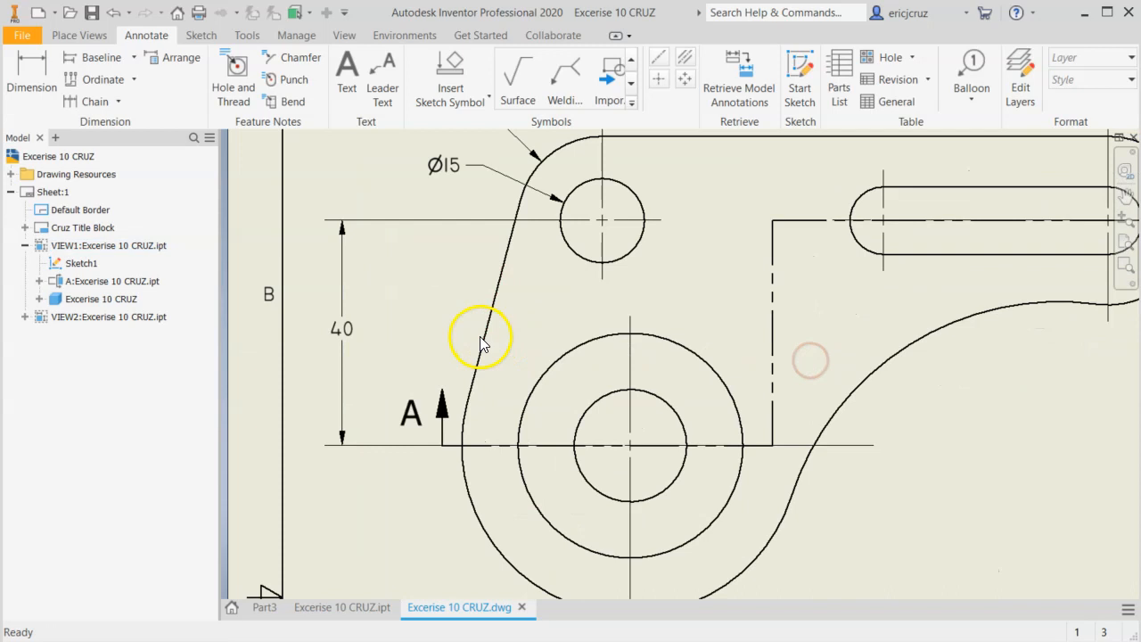
left_click_drag(345, 332, 382, 332)
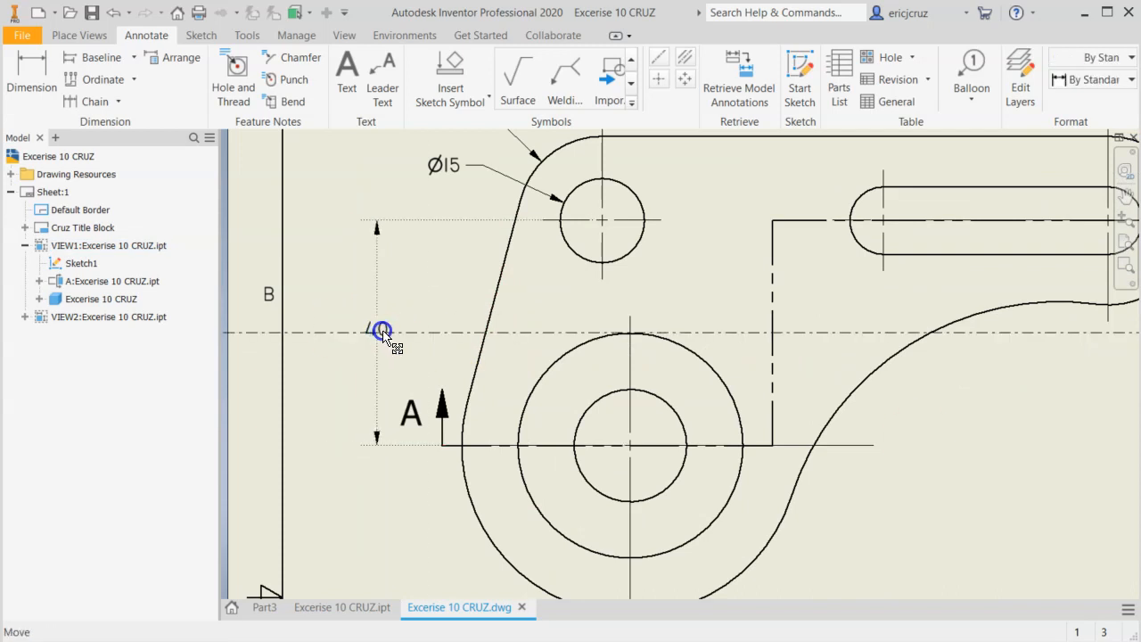
left_click(359, 388)
key("alt+Tab")
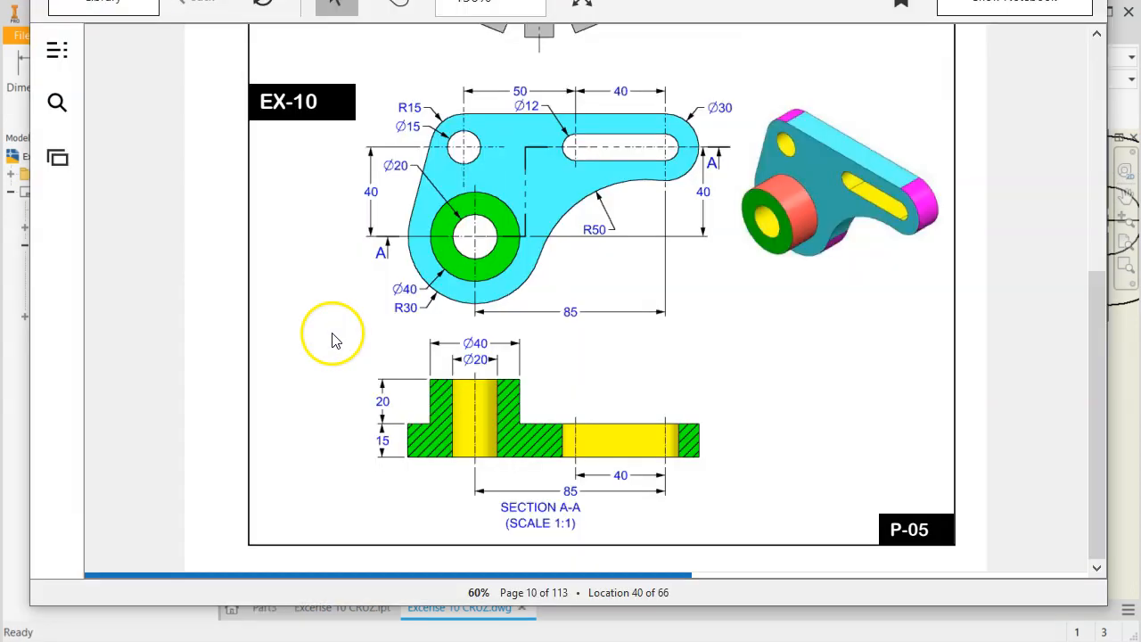
Dimension the boss's outer circle diameter and the surrounding outer arc's radius in the front view, placing both labels beyond the outline.
key("alt+Tab")
middle_click_drag(420, 450, 401, 314)
left_click(45, 76)
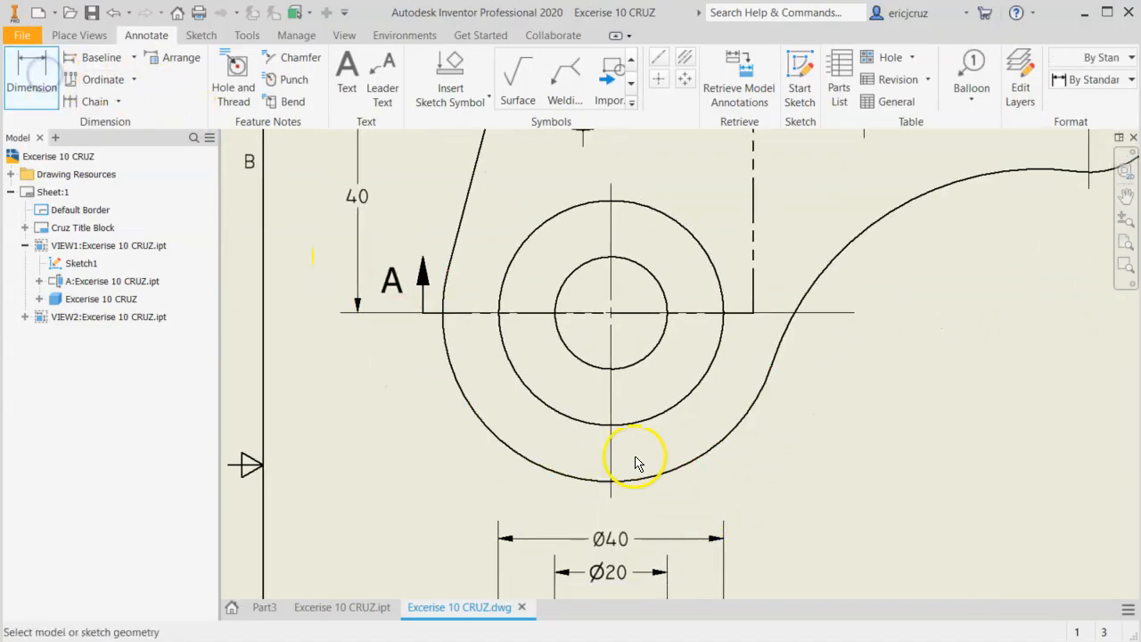
left_click(722, 378)
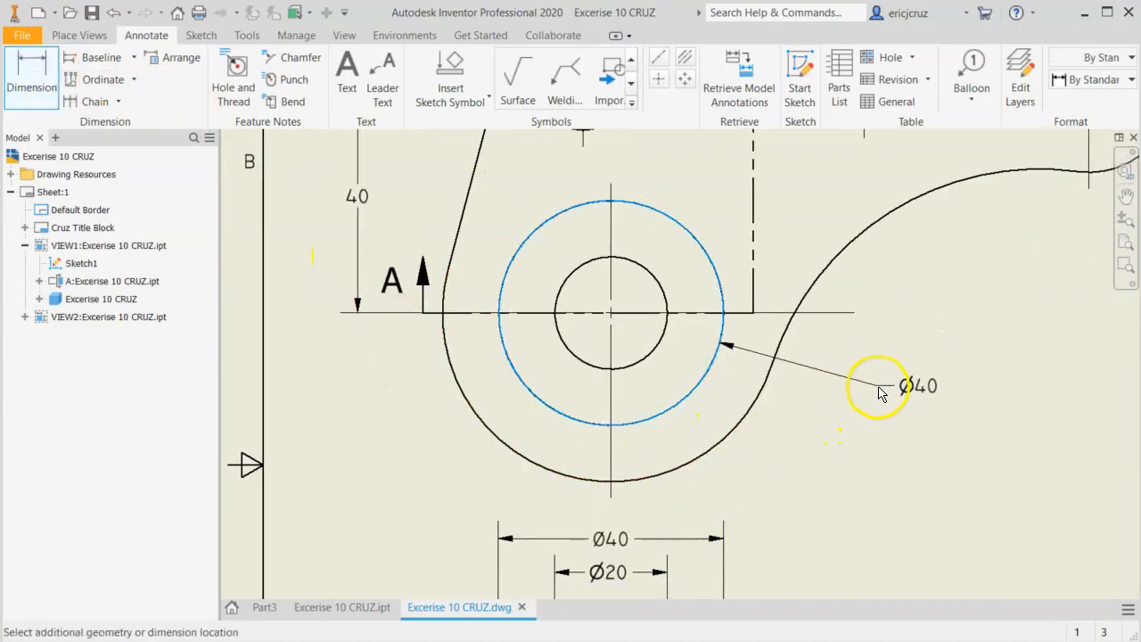
left_click(866, 380)
left_click(758, 409)
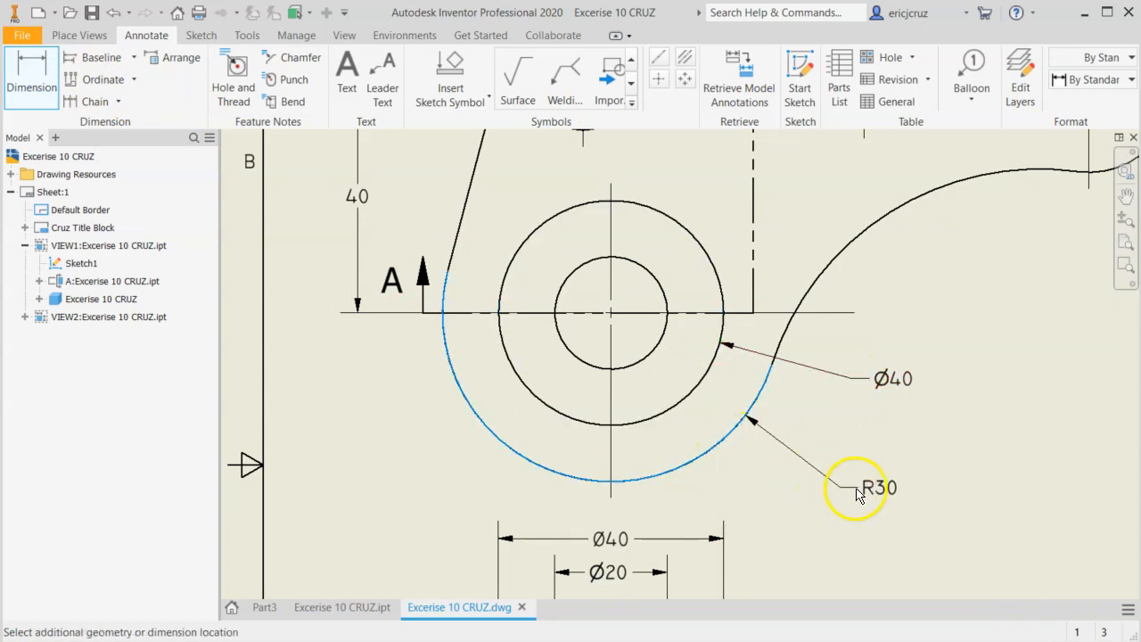
left_click(864, 481)
scroll(887, 502, "down", 6)
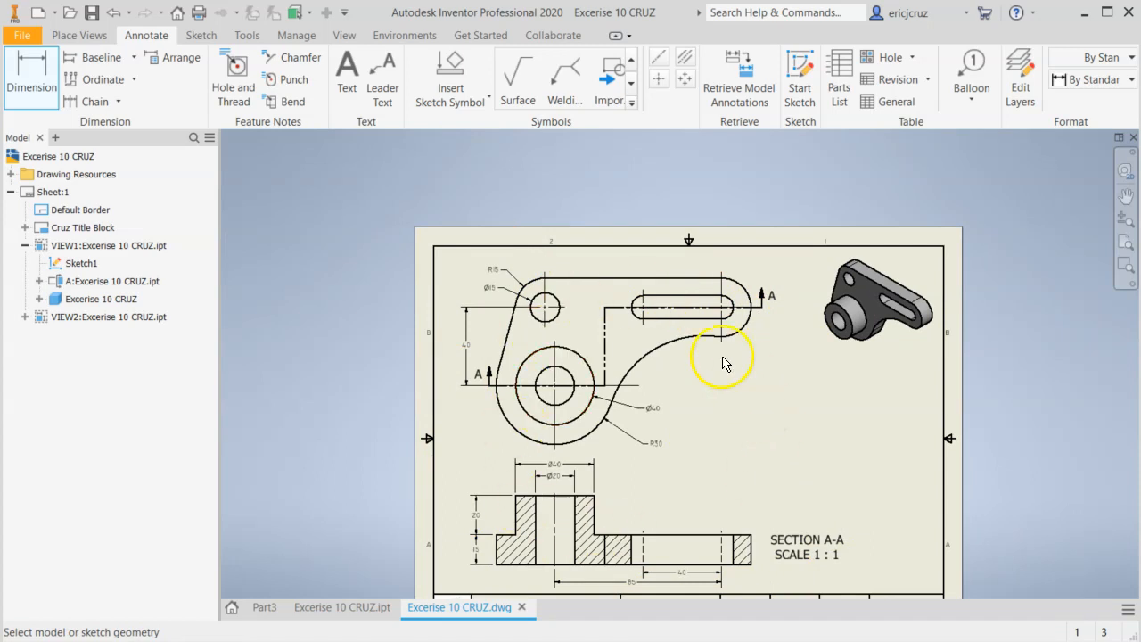
Check the reference drawing and dimension the horizontal distance from the boss center to the slot's far center, below the front view.
key("alt+Tab")
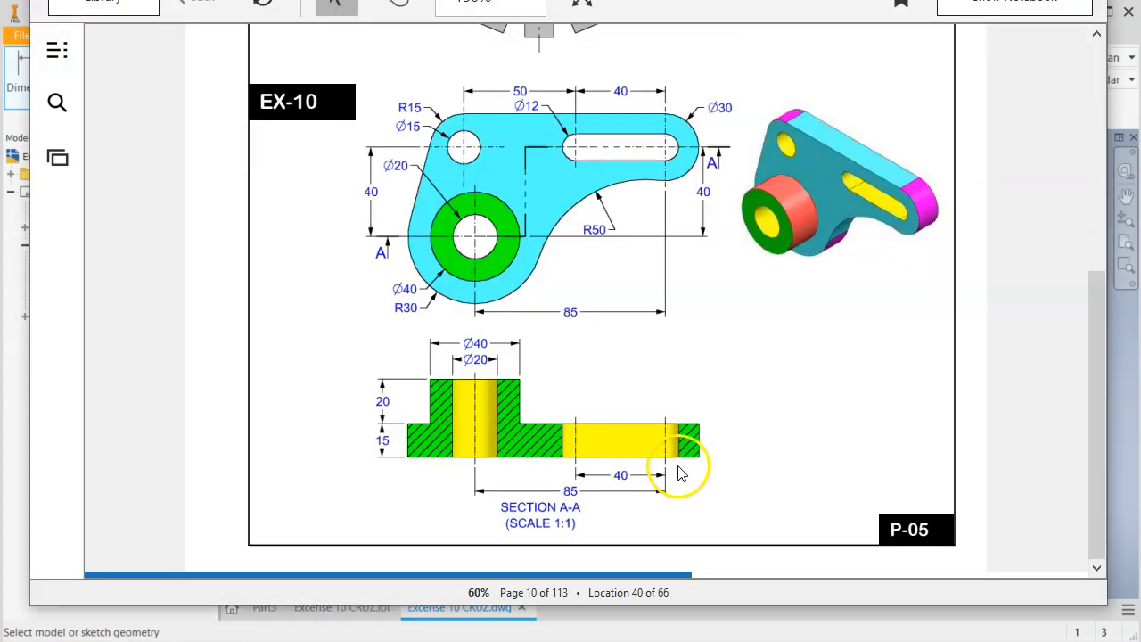
key("alt+Tab")
scroll(757, 510, "up", 5)
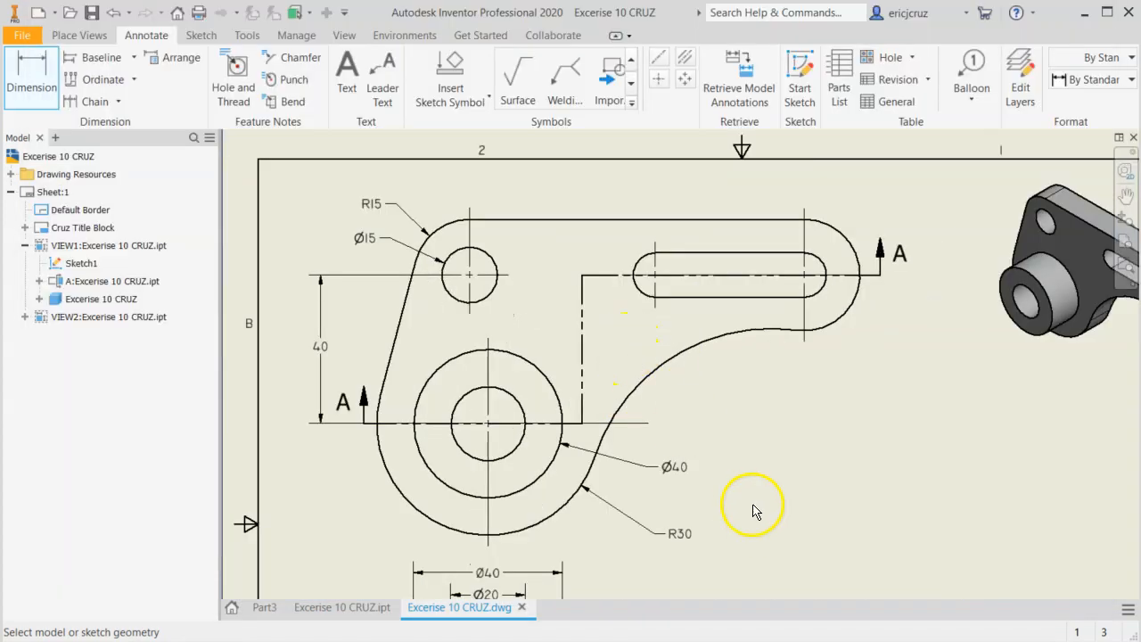
scroll(688, 439, "down", 3)
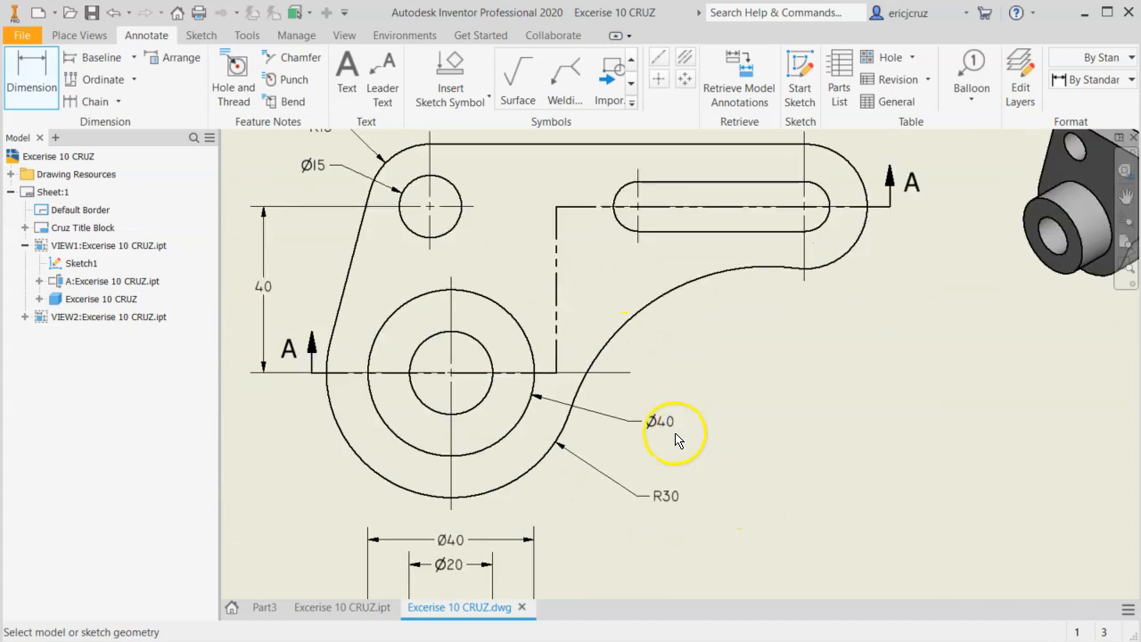
left_click(451, 372)
left_click(786, 247)
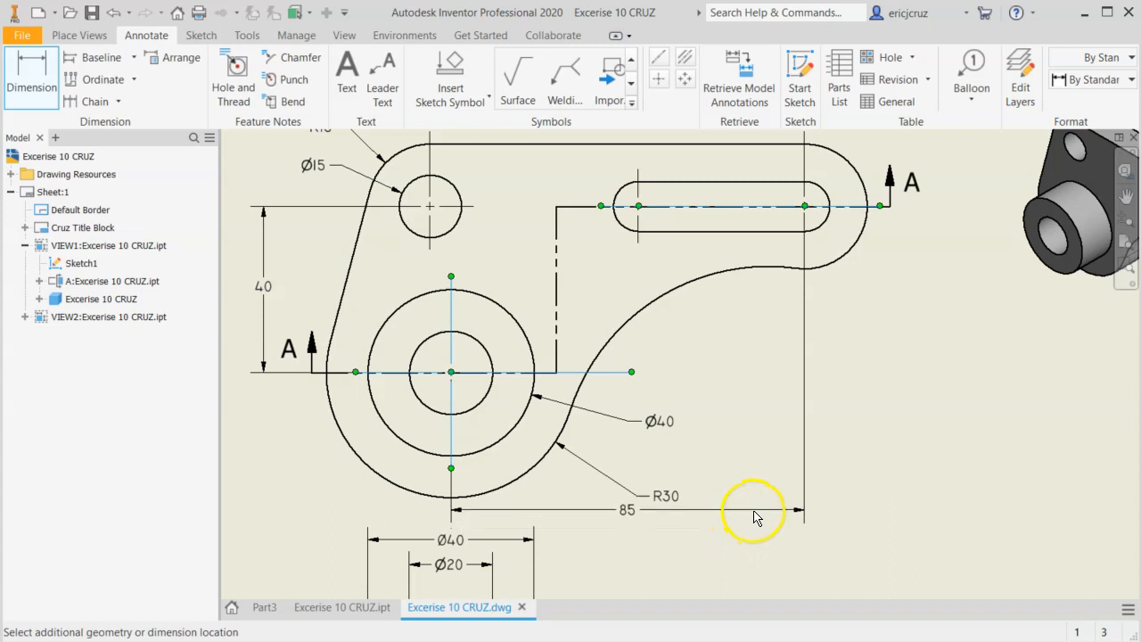
left_click(756, 510)
Move the R30 and boss Ø40 labels closer to the part outline in the front view.
scroll(635, 508, "up", 2)
key("Escape")
left_click(622, 424)
left_click_drag(652, 479, 511, 443)
left_click(652, 379)
left_click_drag(624, 339, 574, 362)
scroll(833, 432, "down", 3)
left_click(965, 412)
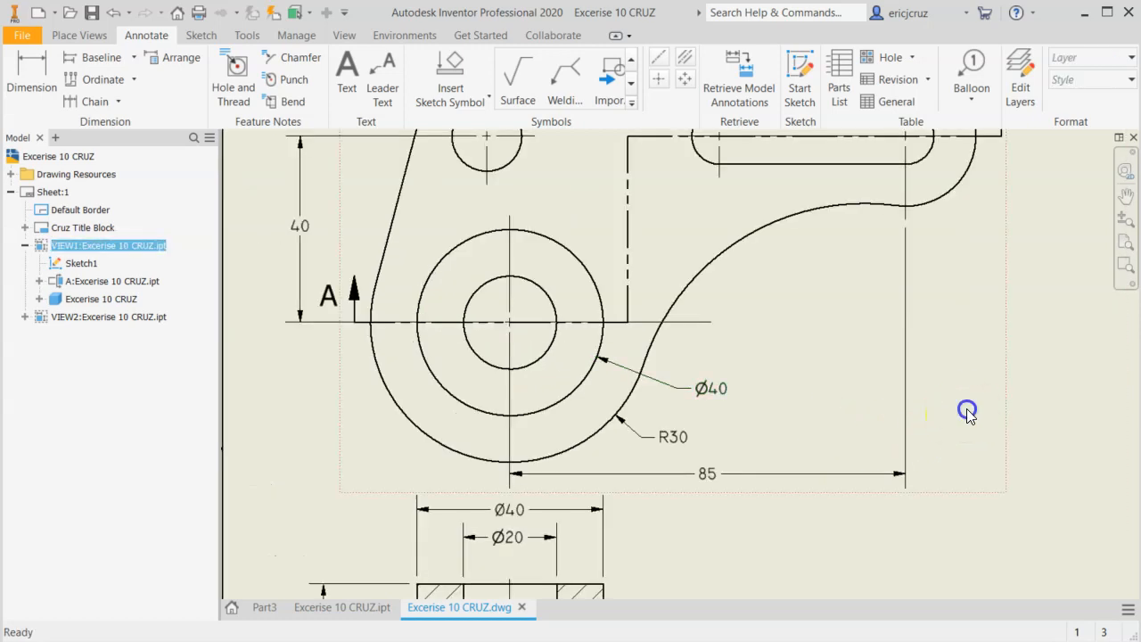
middle_click_drag(696, 526, 693, 497)
Check the reference drawing and dimension the vertical distance between the boss and slot centers, placing it beyond the slot end below section arrow A.
key("alt+Tab")
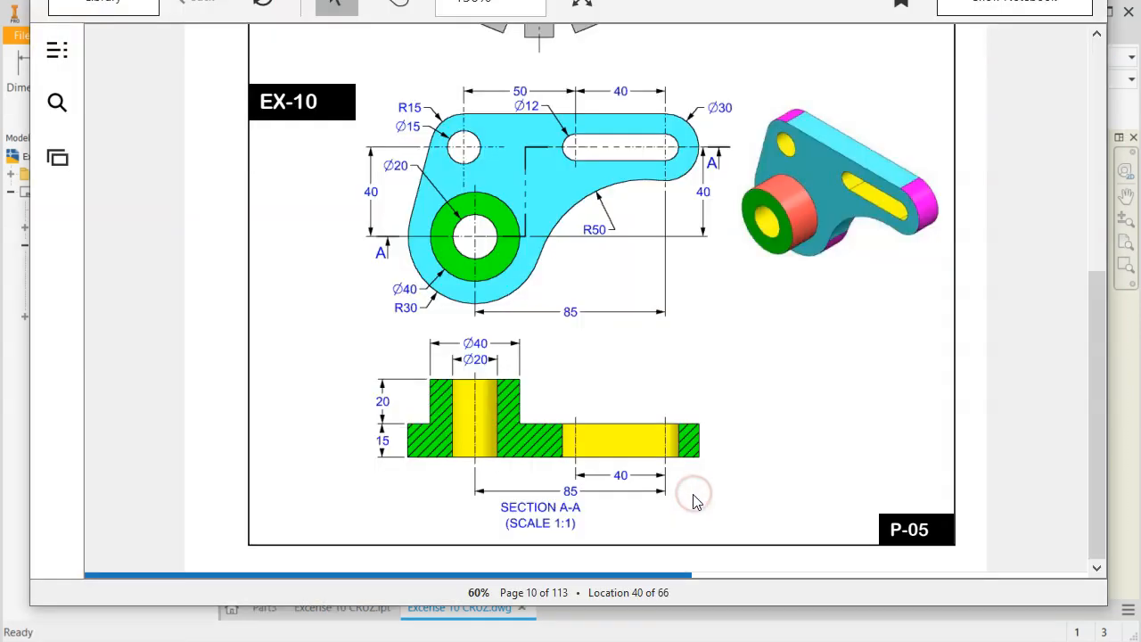
key("alt+Tab")
mouse_move(741, 324)
middle_mouse_down()
mouse_move(741, 395)
mouse_move(725, 394)
middle_mouse_up()
left_click(31, 73)
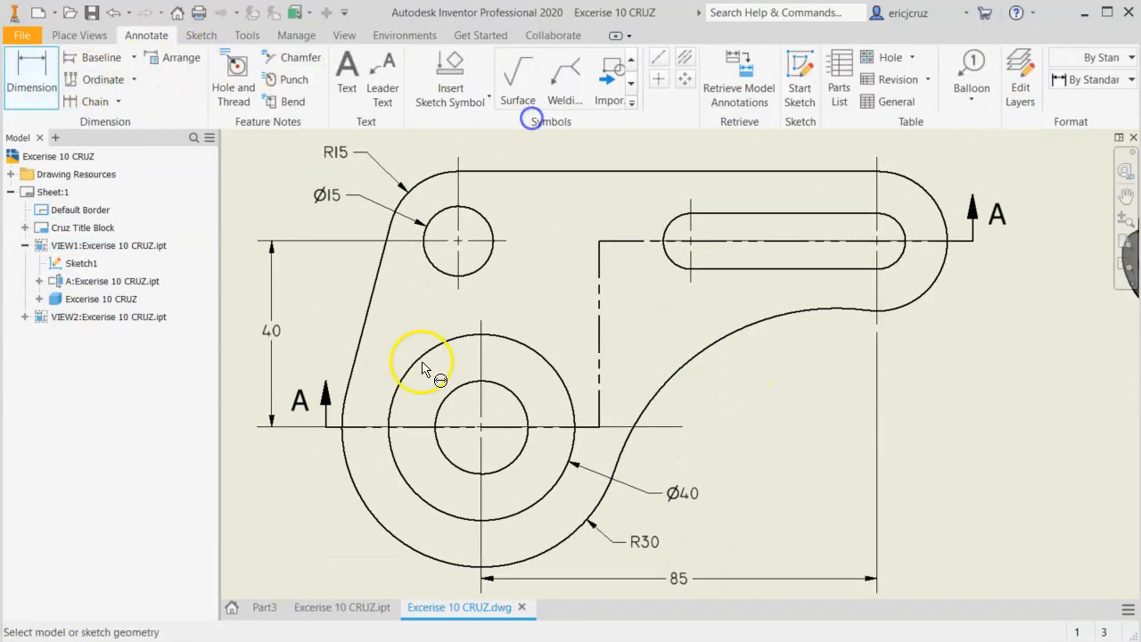
left_click(482, 425)
left_click(877, 241)
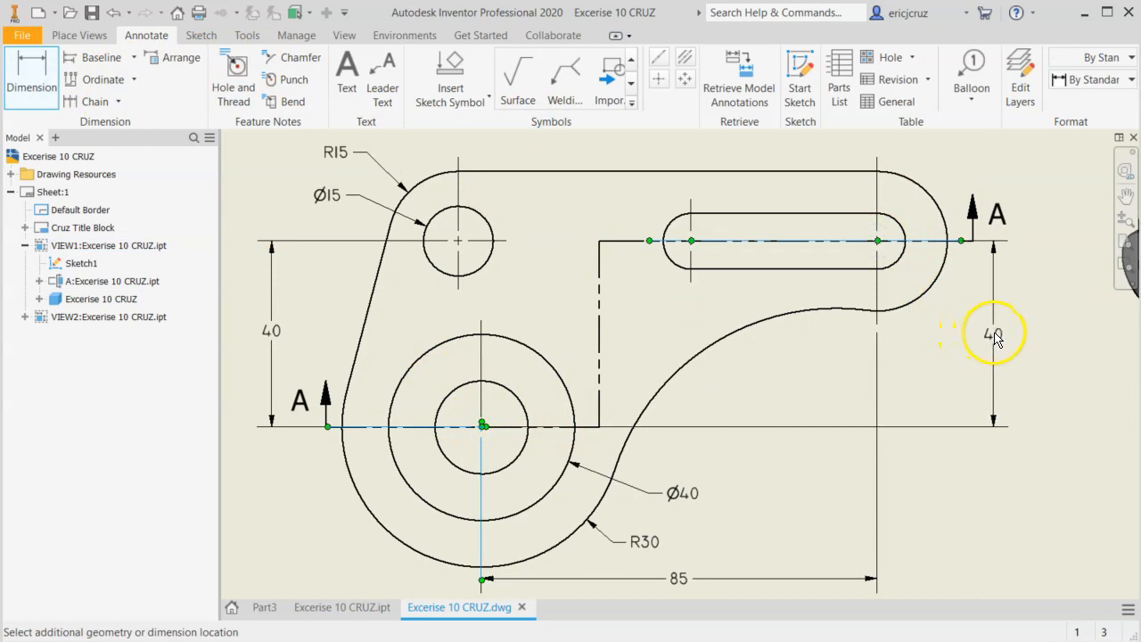
left_click(1000, 328)
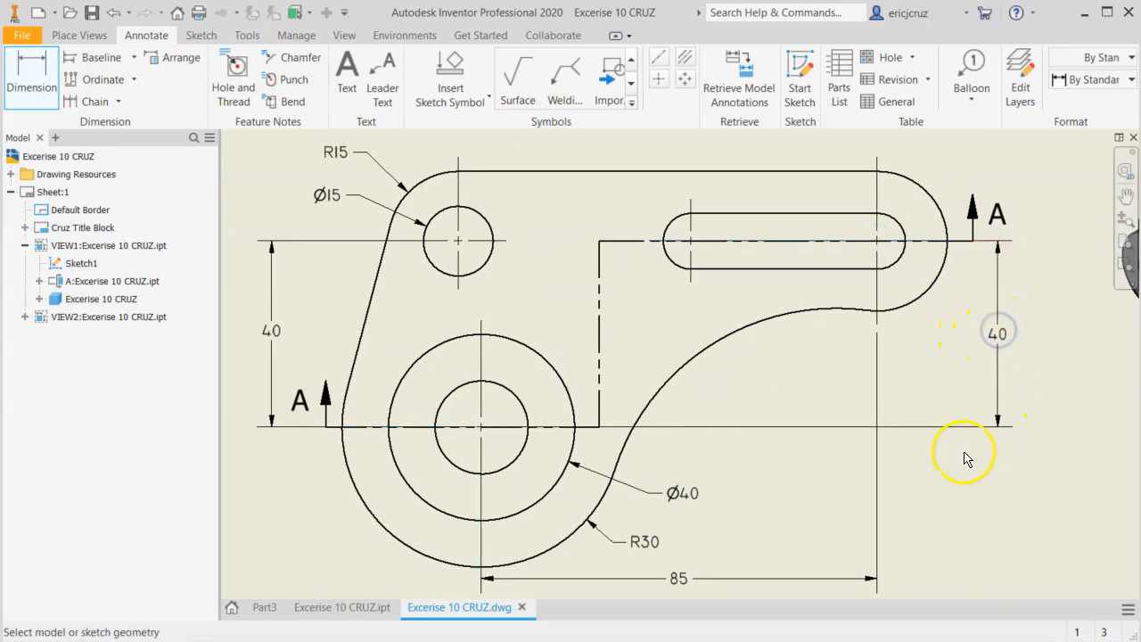
Dimension the radius of the outer arc around the slot's far end in the front view, placing the label outside the outline.
key("alt+Tab")
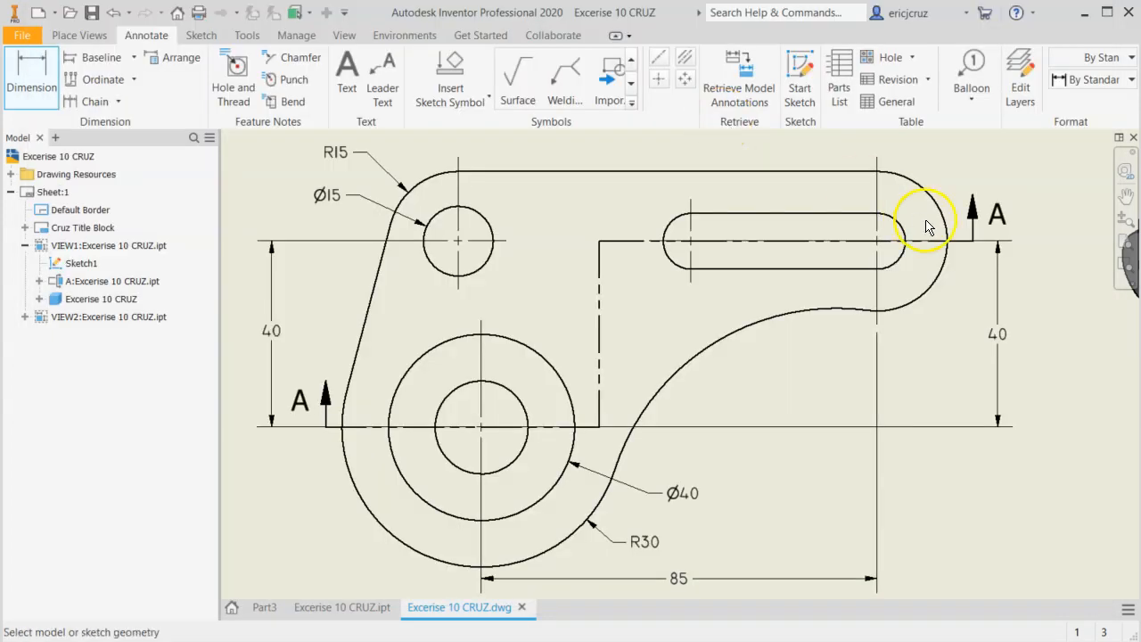
middle_click_drag(910, 222, 702, 427)
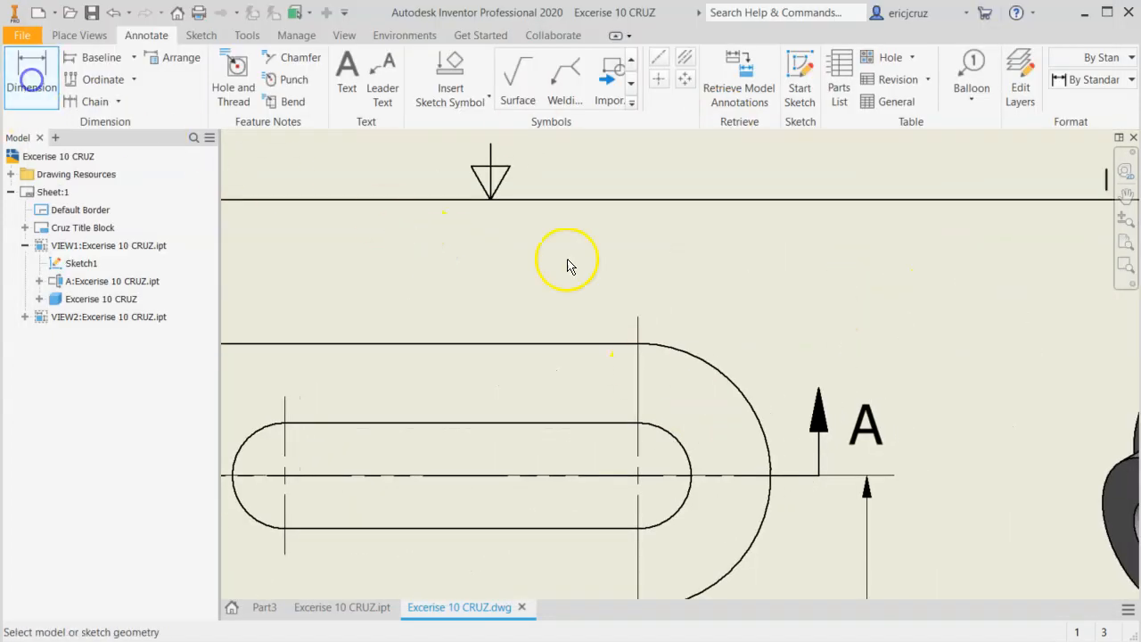
left_click(728, 382)
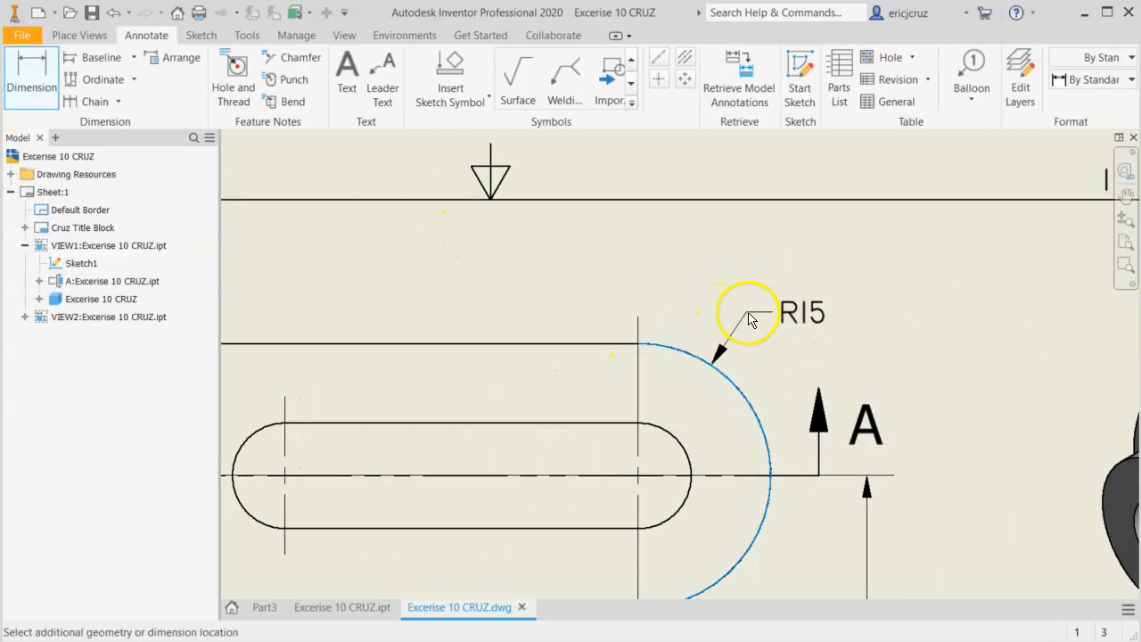
left_click(744, 314)
scroll(713, 375, "down", 3)
middle_click_drag(701, 387, 797, 268)
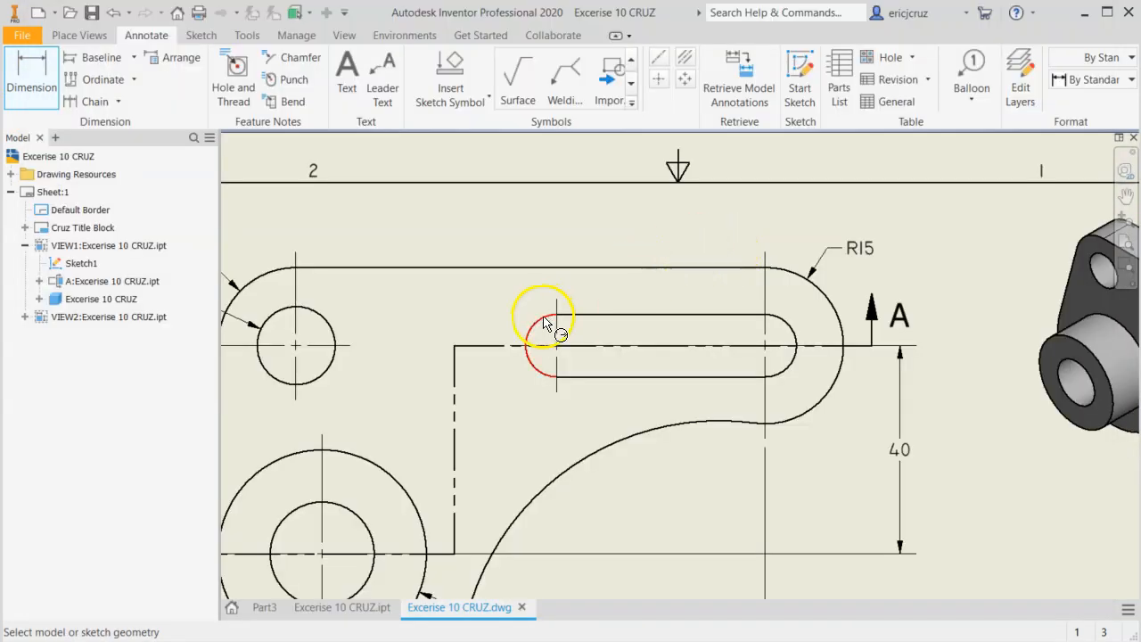
left_click(545, 323)
right_click(523, 314)
mouse_move(524, 389)
left_click(631, 391)
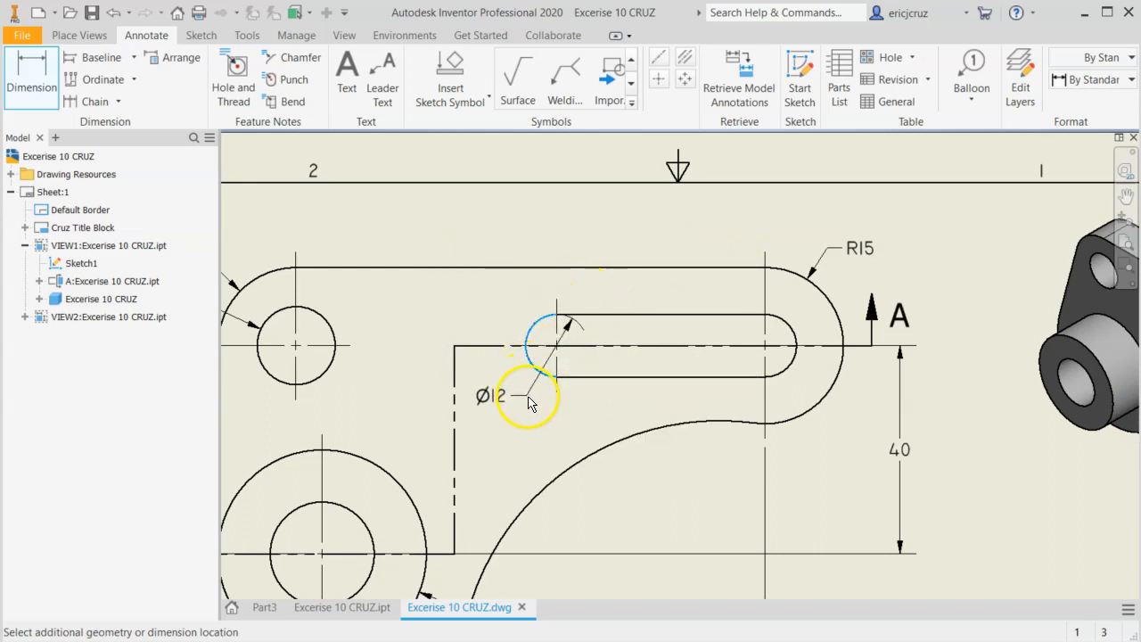
key("Escape")
Dimension the slot's end arc nearest the small hole as a diameter instead of a radius, placing the label just below the slot.
left_click(24, 75)
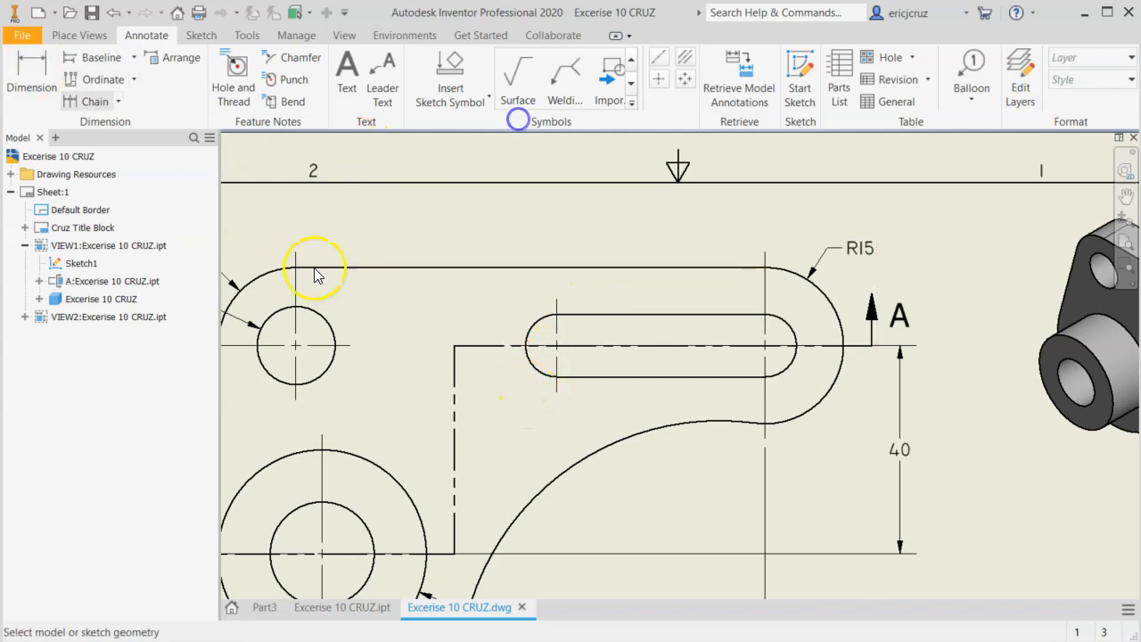
left_click(554, 386)
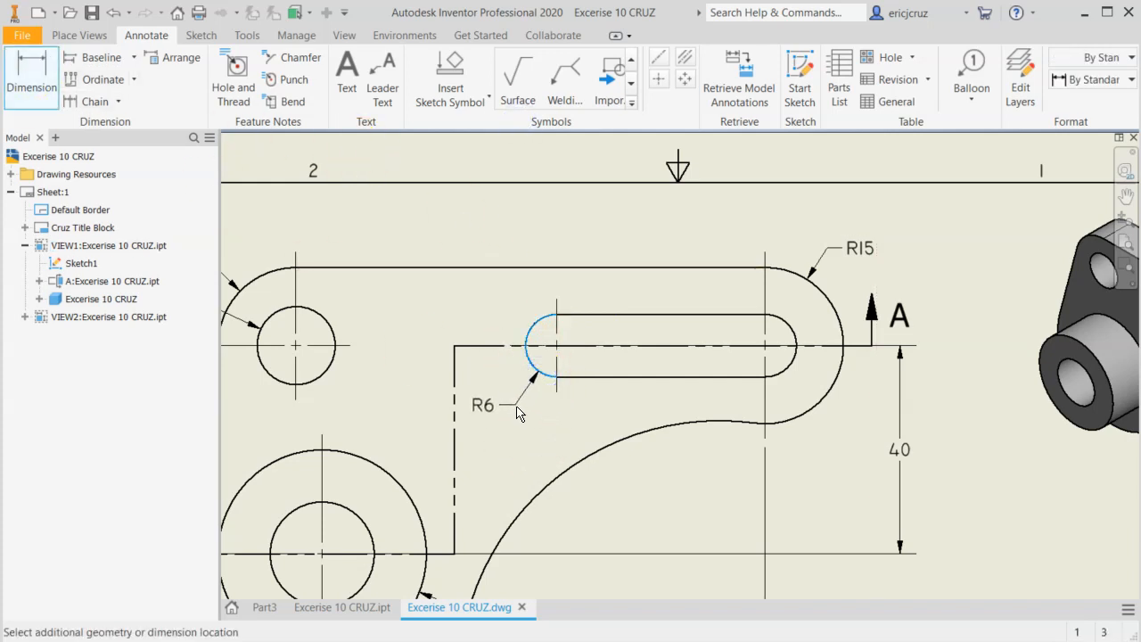
right_click(523, 403)
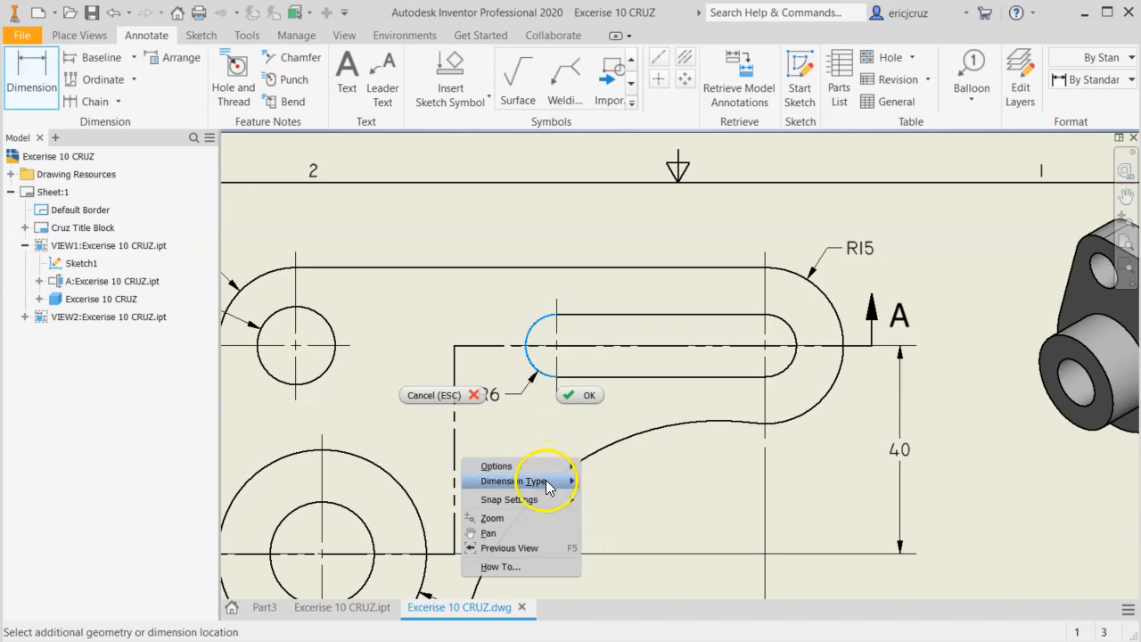
mouse_move(544, 482)
left_click(615, 481)
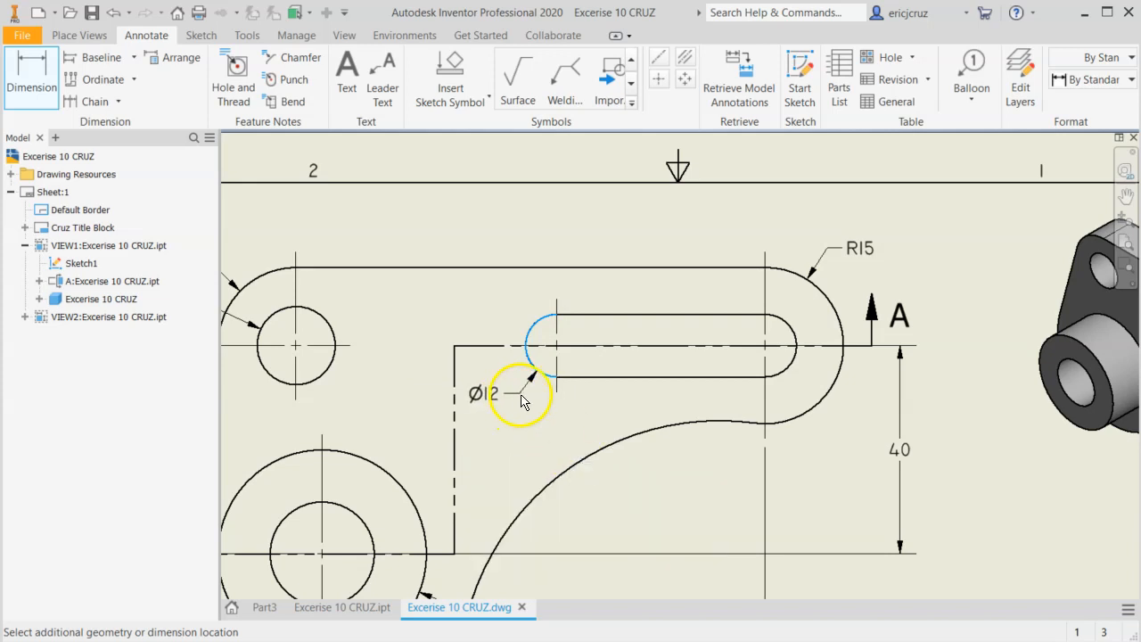
left_click(527, 395)
middle_click_drag(607, 435, 650, 422)
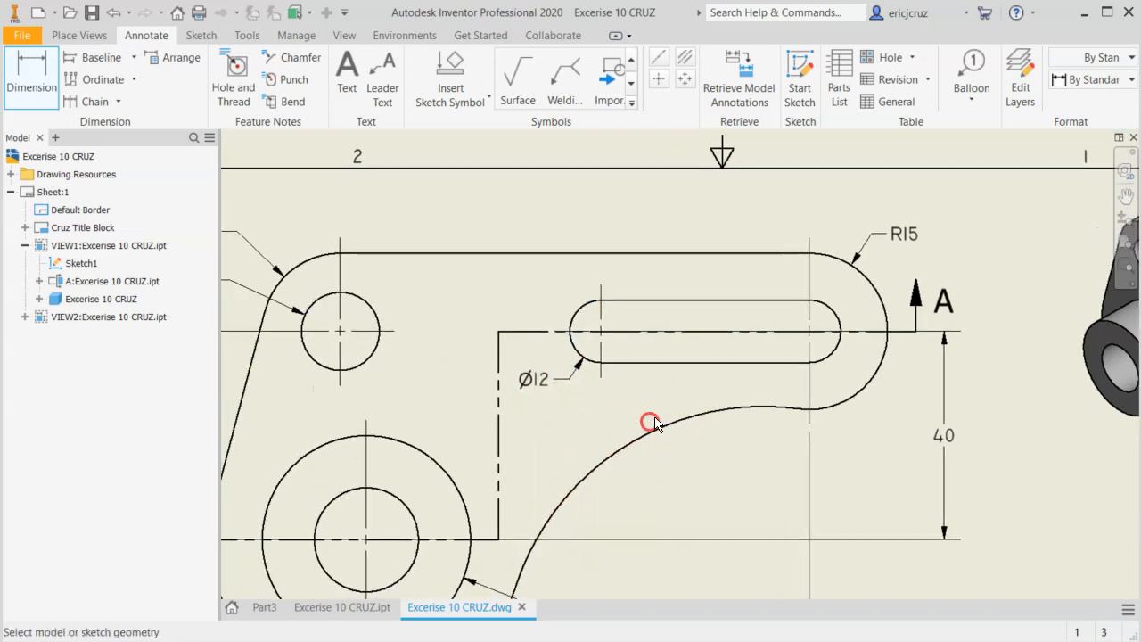
key("alt+Tab")
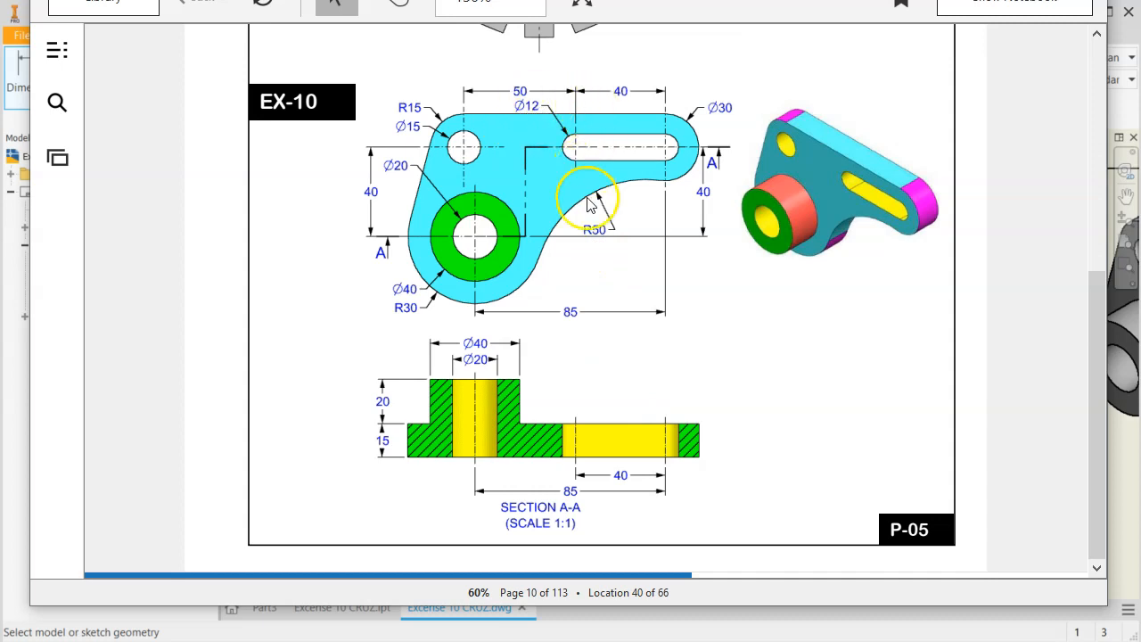
key("alt+Tab")
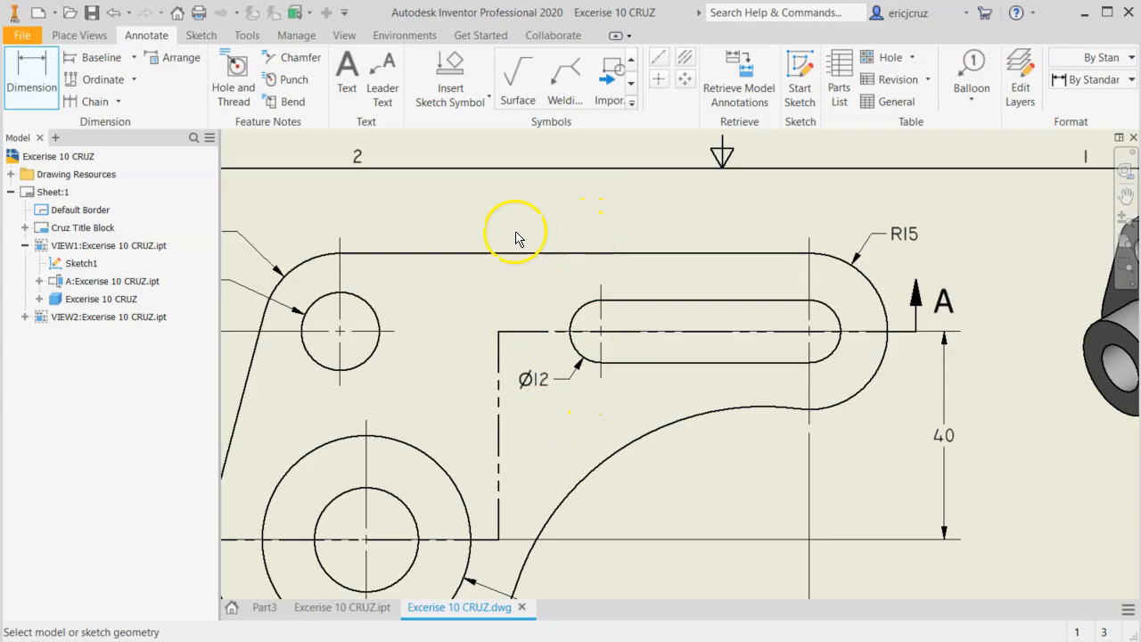
key("alt+Tab")
key("alt+Tab")
left_click(513, 104)
key("d")
left_click(340, 331)
left_click(601, 331)
key("Escape")
left_click(32, 76)
left_click(347, 332)
left_click(603, 333)
key("Escape")
Dimension the horizontal distance between the small hole's center and the slot's near center, placing it above the front view.
left_click(32, 77)
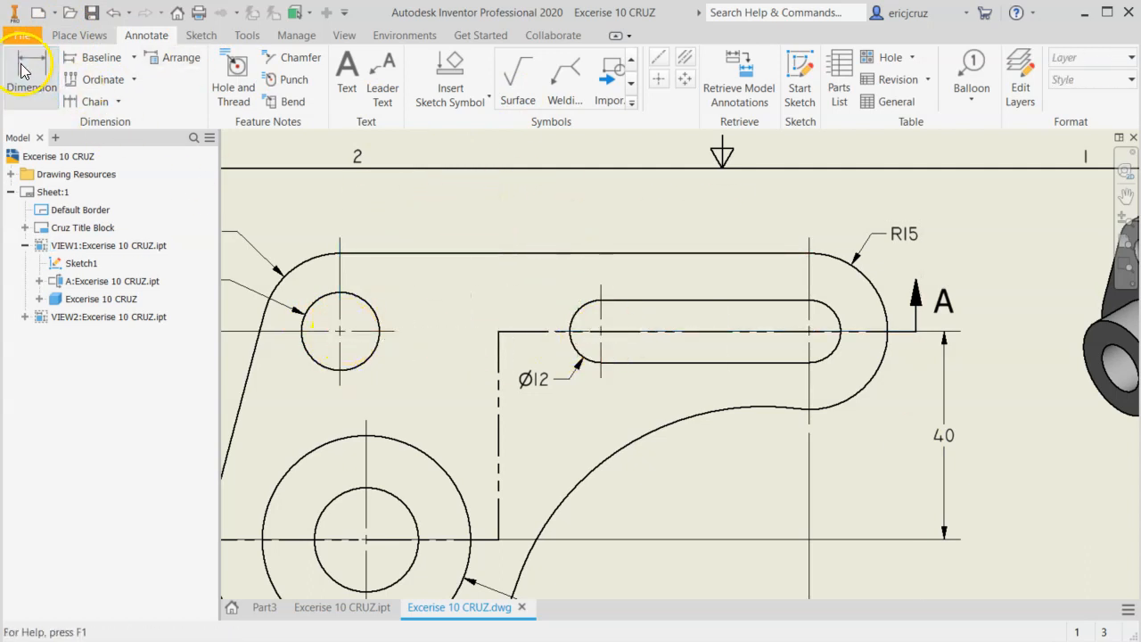
left_click(340, 331)
left_click(601, 284)
left_click(486, 212)
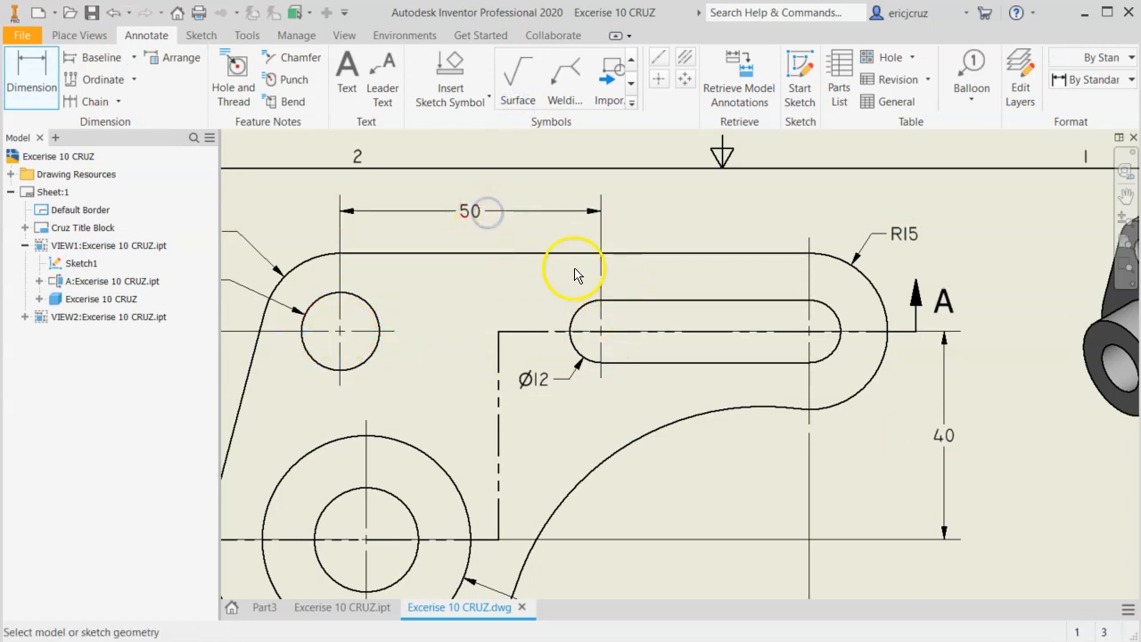
key("Escape")
Dimension the distance between the slot's two end centers above the front view, aligned with the 50 dimension.
left_click(30, 79)
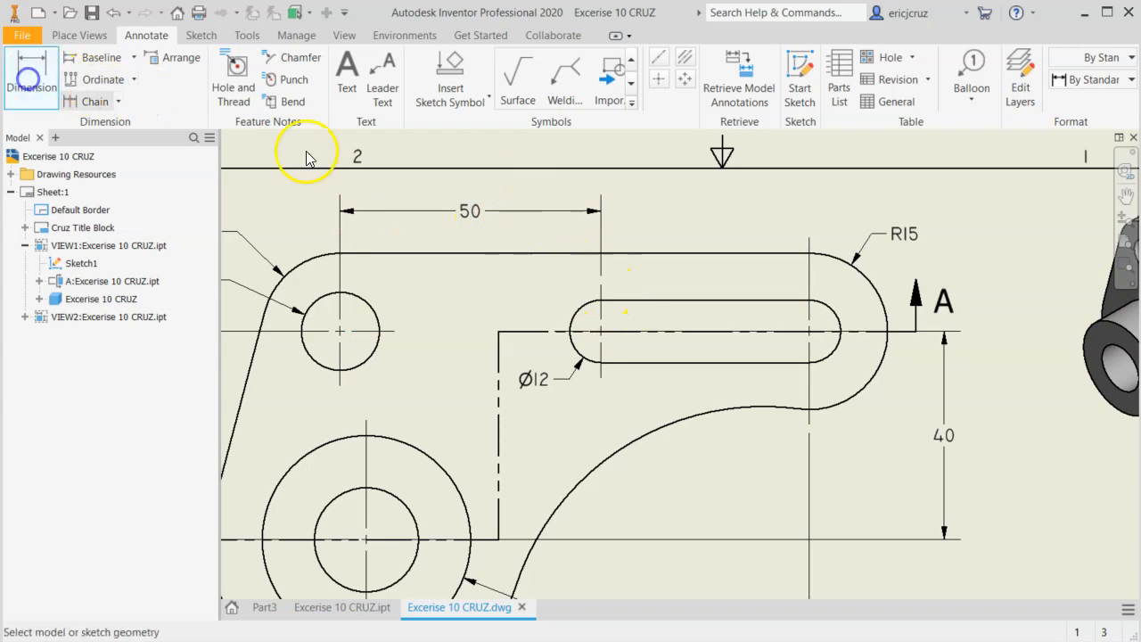
left_click(603, 295)
left_click(808, 294)
left_click(773, 233)
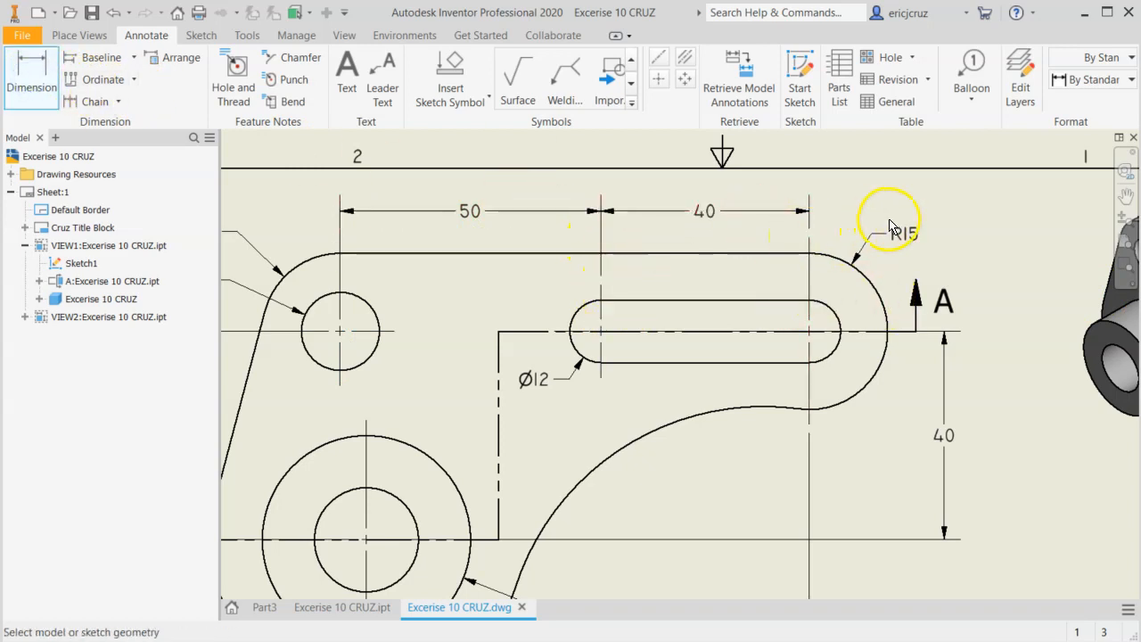
Check the reference drawing and dimension the large concave arc in the front view with the Diameter dimension type, placing the label beneath it.
key("alt+Tab")
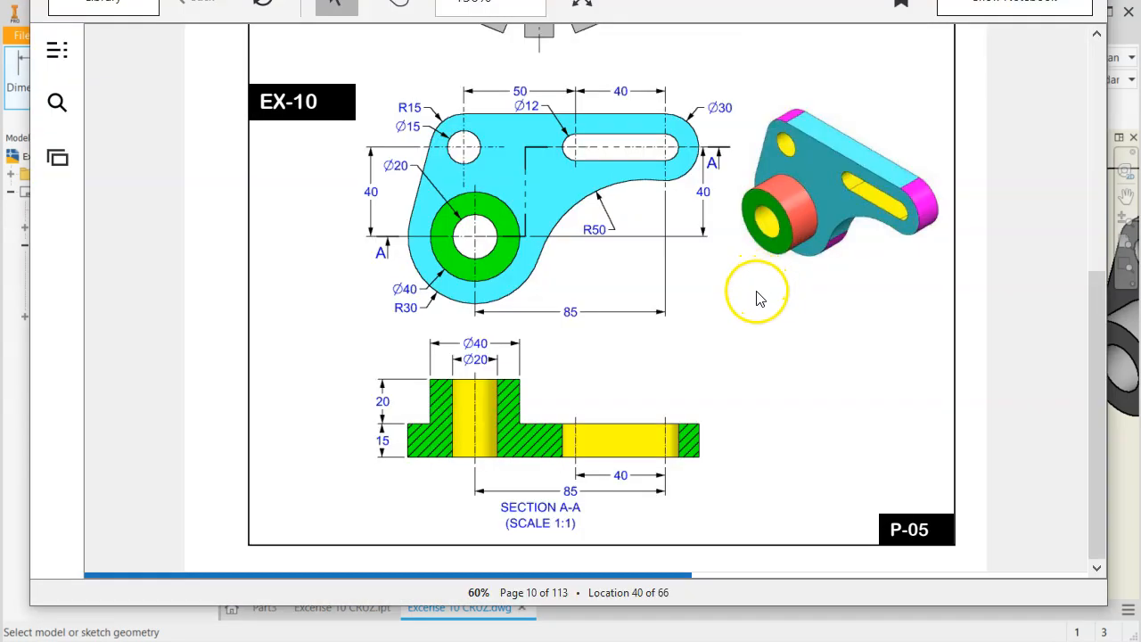
key("alt+Tab")
middle_click_drag(702, 355, 674, 201)
left_click(42, 76)
left_click(541, 296)
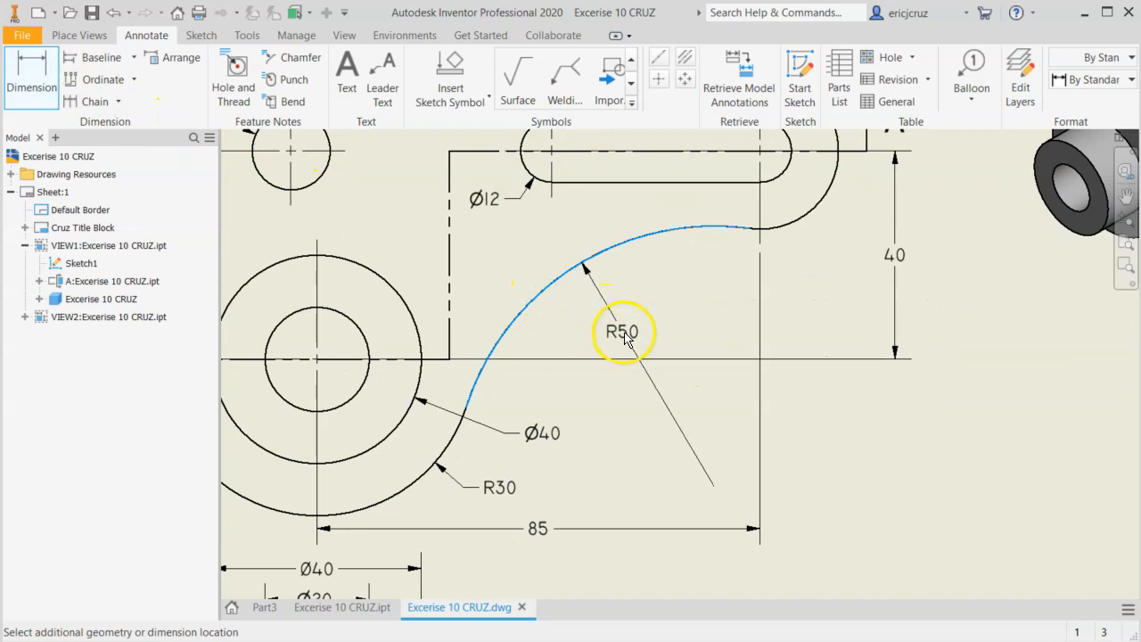
right_click(626, 335)
mouse_move(645, 417)
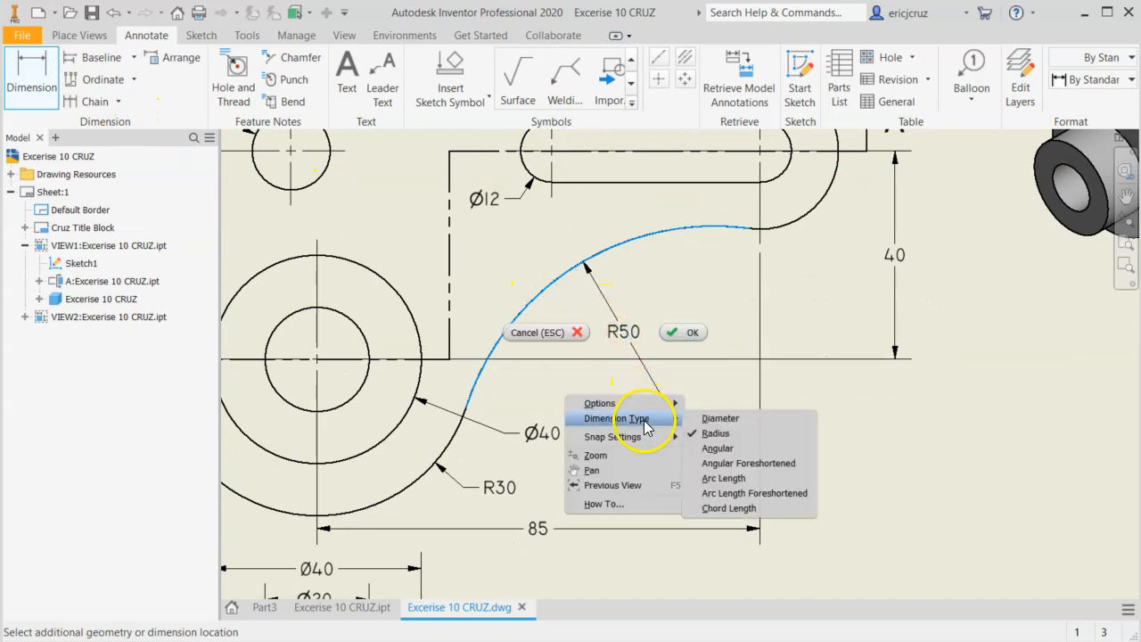
left_click(704, 418)
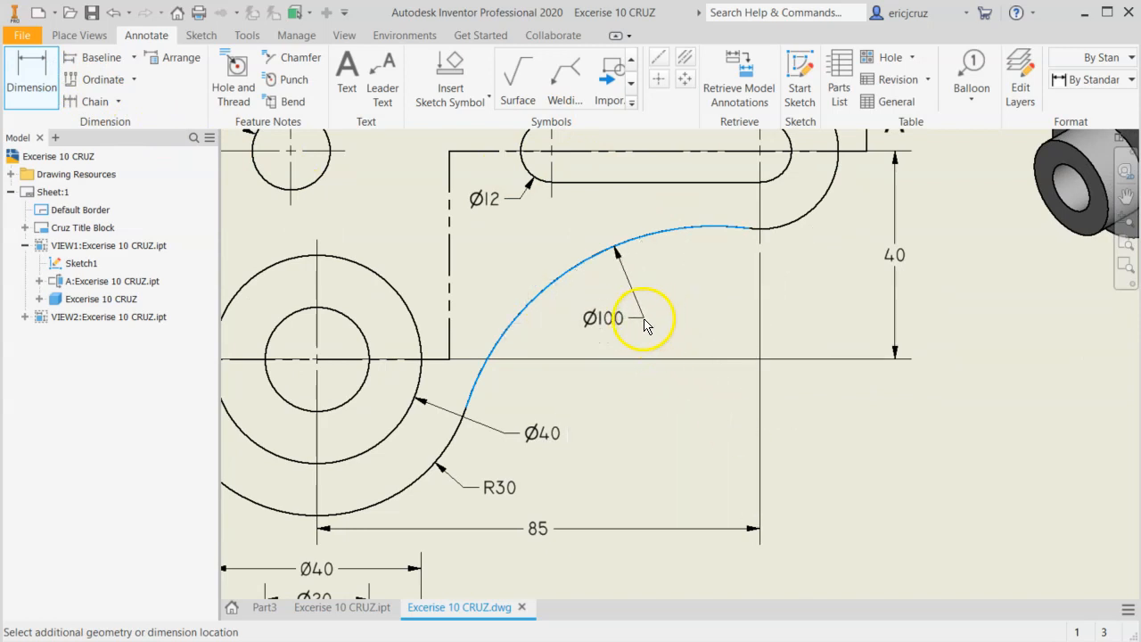
left_click(625, 341)
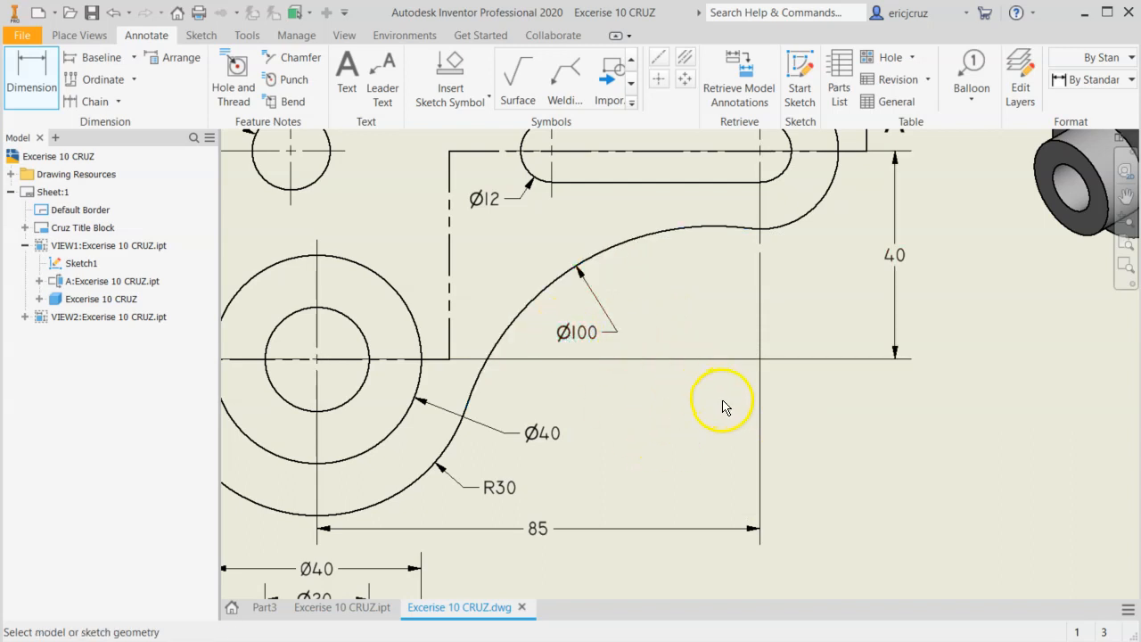
left_click(29, 73)
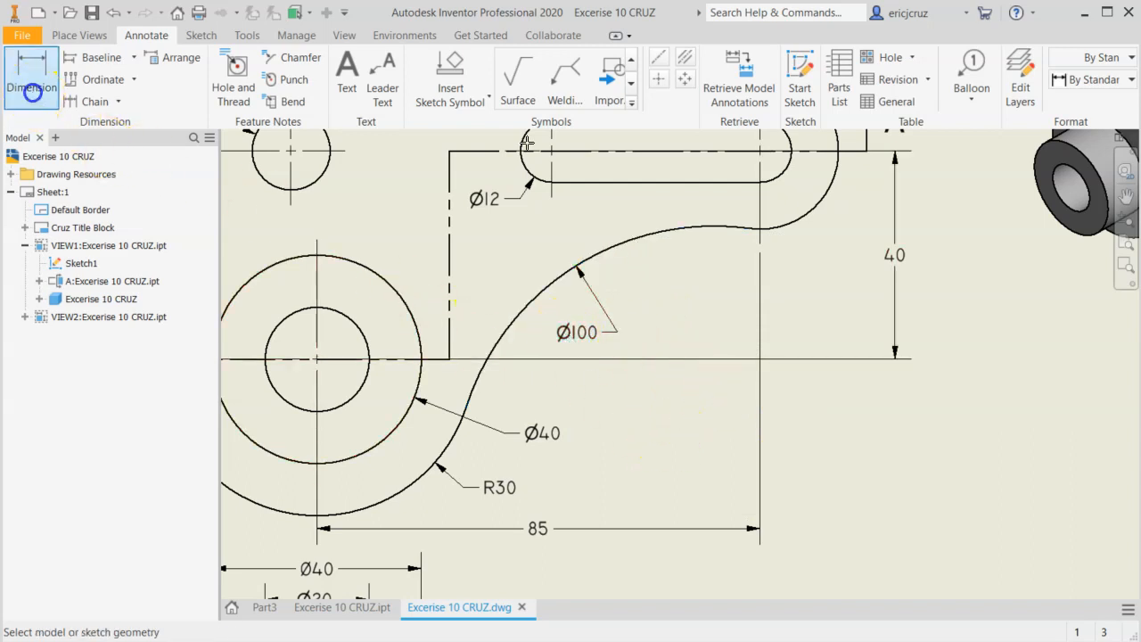
left_click(539, 291)
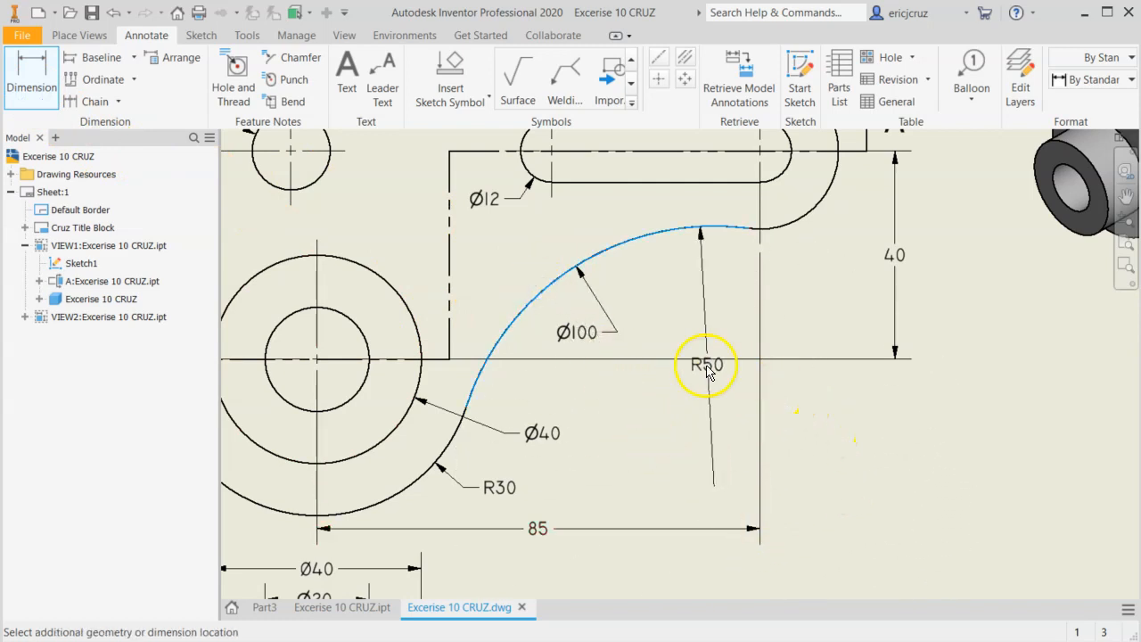
key("Escape")
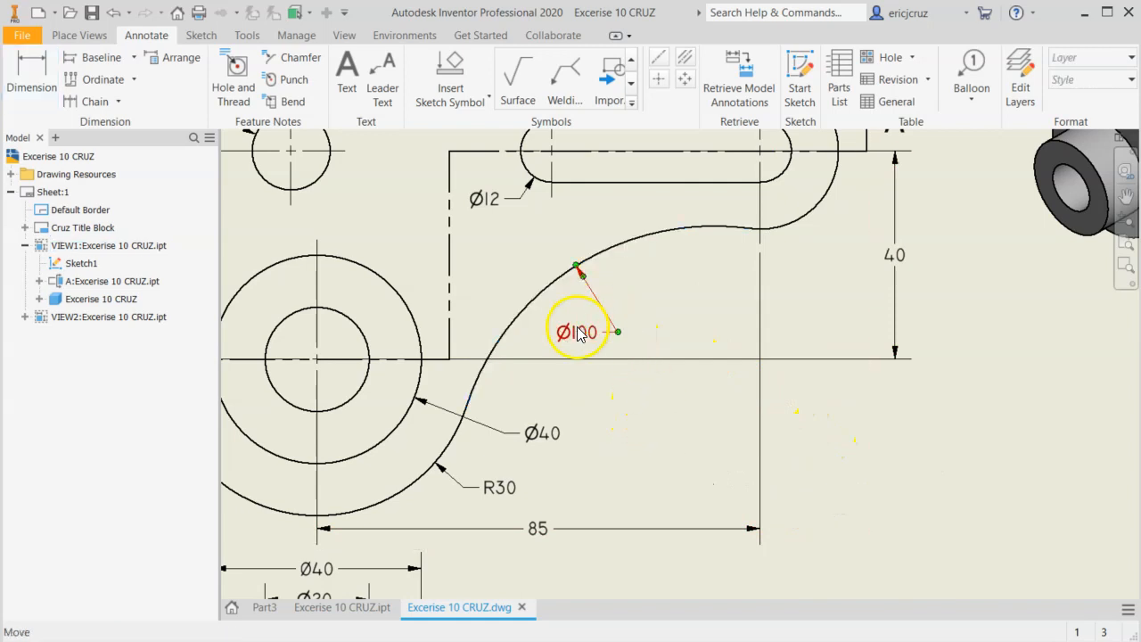
Move the large concave arc's diameter label to the other side of its leader and check it against the reference drawing.
left_click_drag(635, 335, 658, 342)
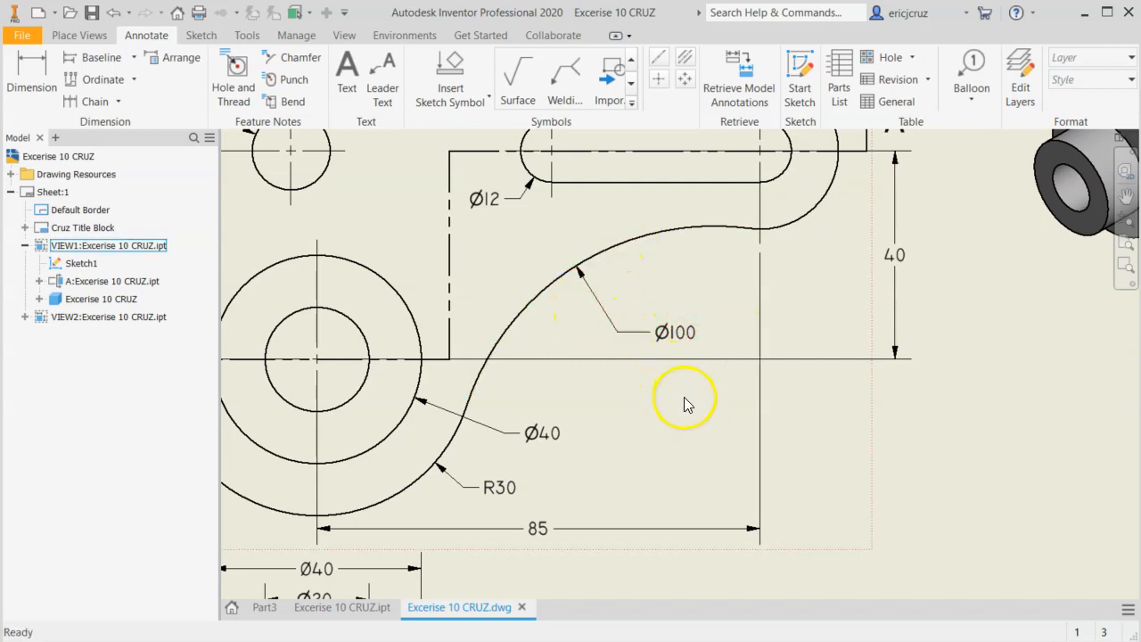
key("alt+Tab")
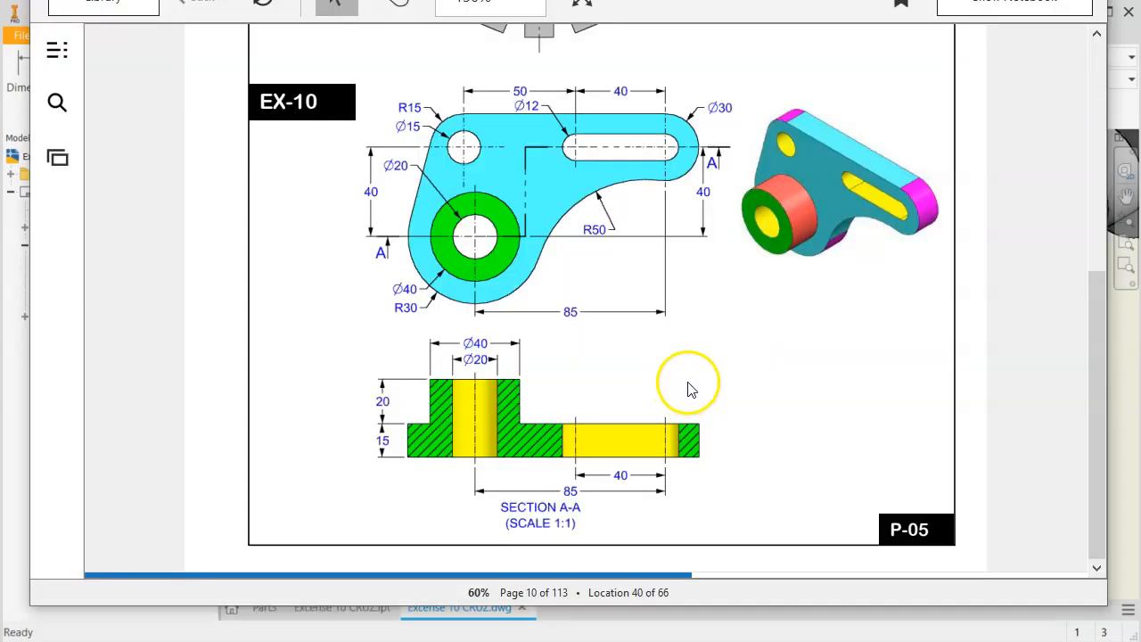
key("alt+Tab")
Compare the dimensions of the front and section A-A views with the EX-10 reference drawing.
scroll(661, 381, "up", 3)
middle_click_drag(661, 380, 652, 383)
key("alt+Tab")
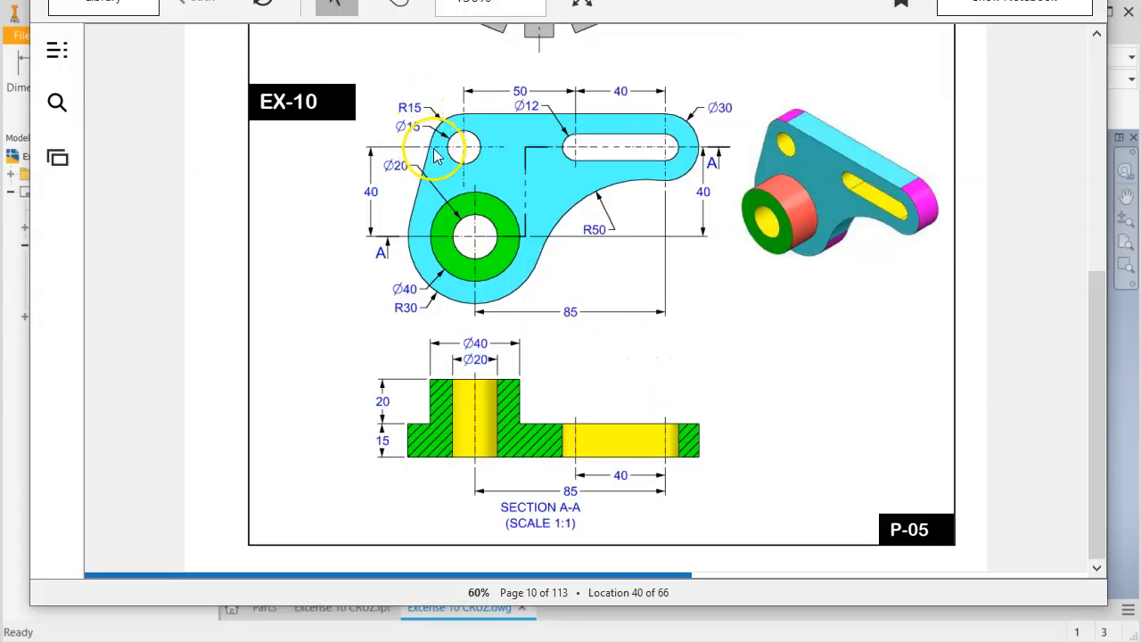
key("alt+Tab")
key("alt+Tab")
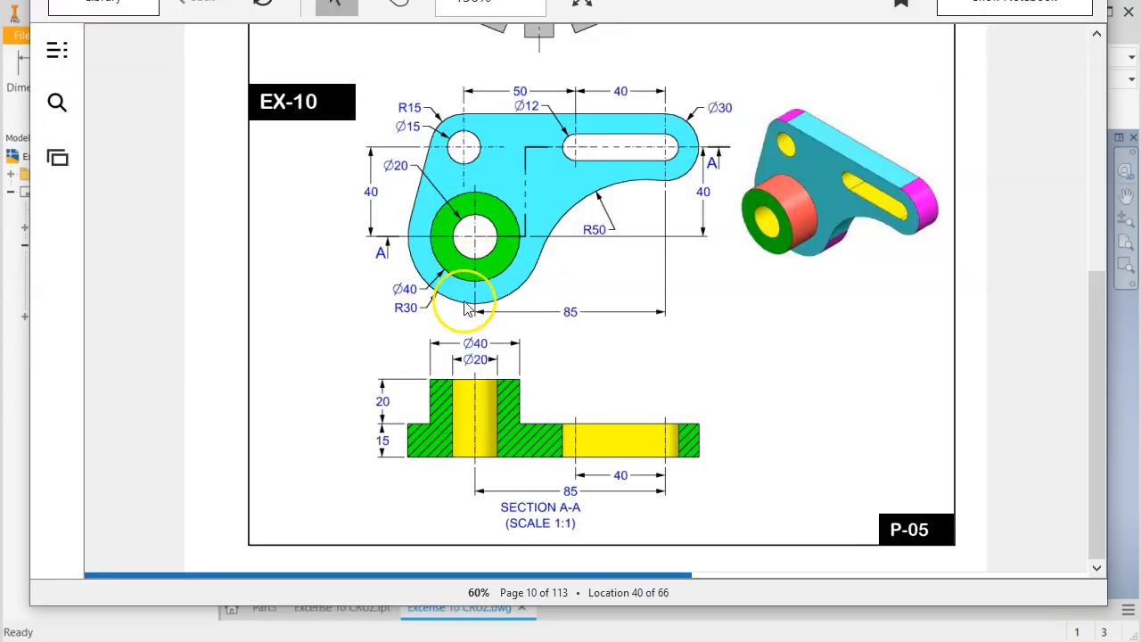
key("alt+Tab")
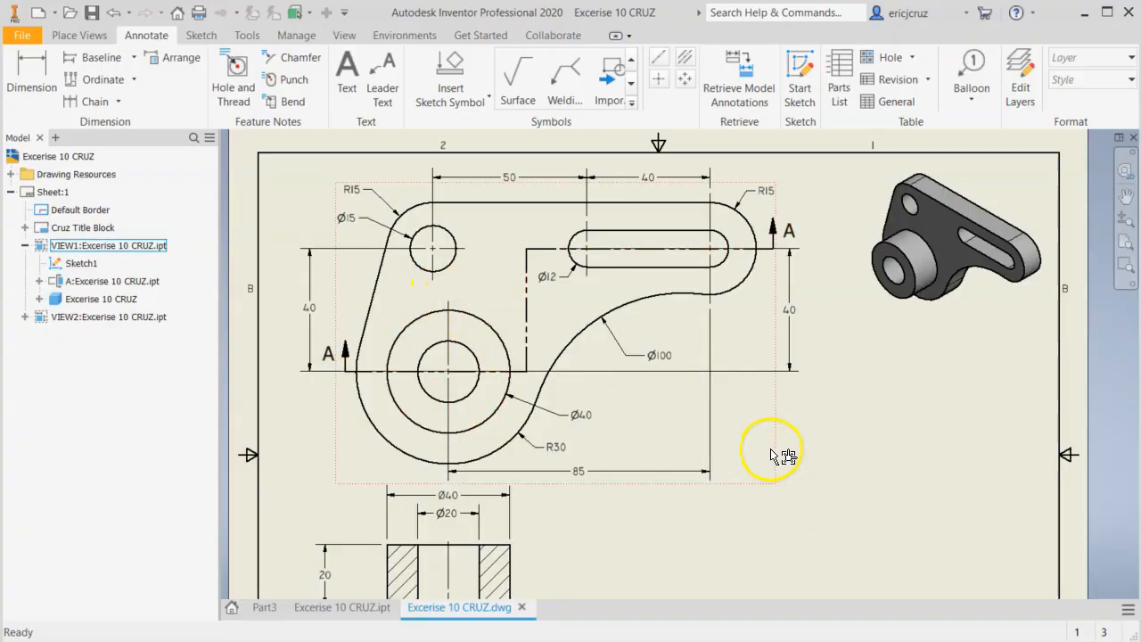
key("alt+Tab")
key("alt+Tab")
middle_click_drag(764, 427, 762, 403)
middle_click_drag(837, 365, 823, 390)
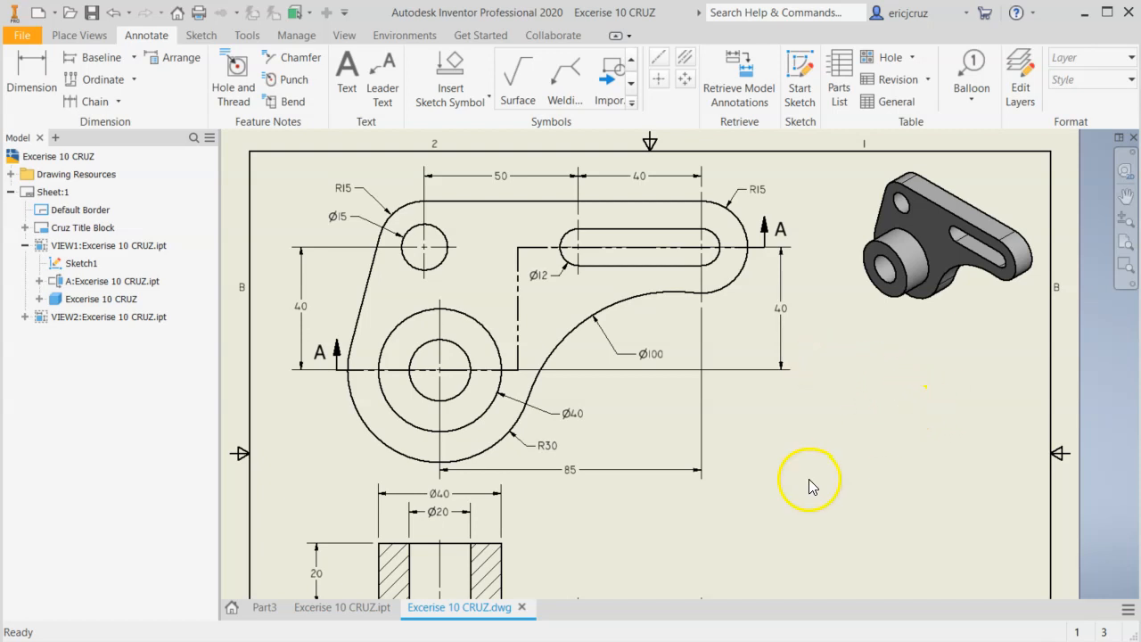
mouse_move(779, 485)
middle_mouse_down()
mouse_move(823, 306)
mouse_move(808, 308)
middle_mouse_up()
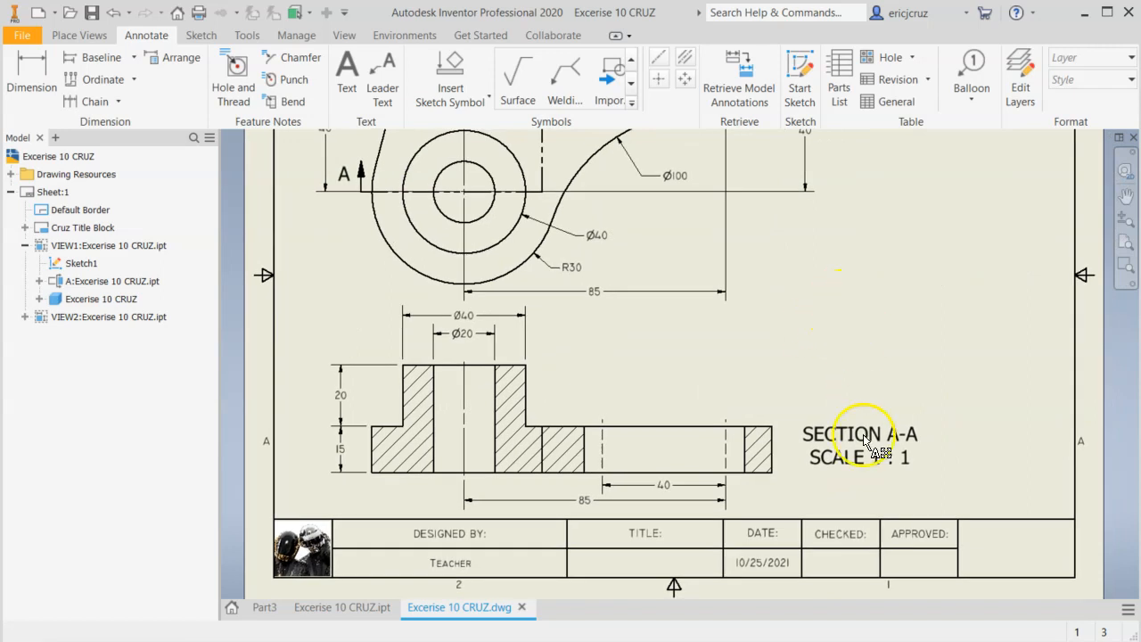
middle_click_drag(864, 298, 854, 361)
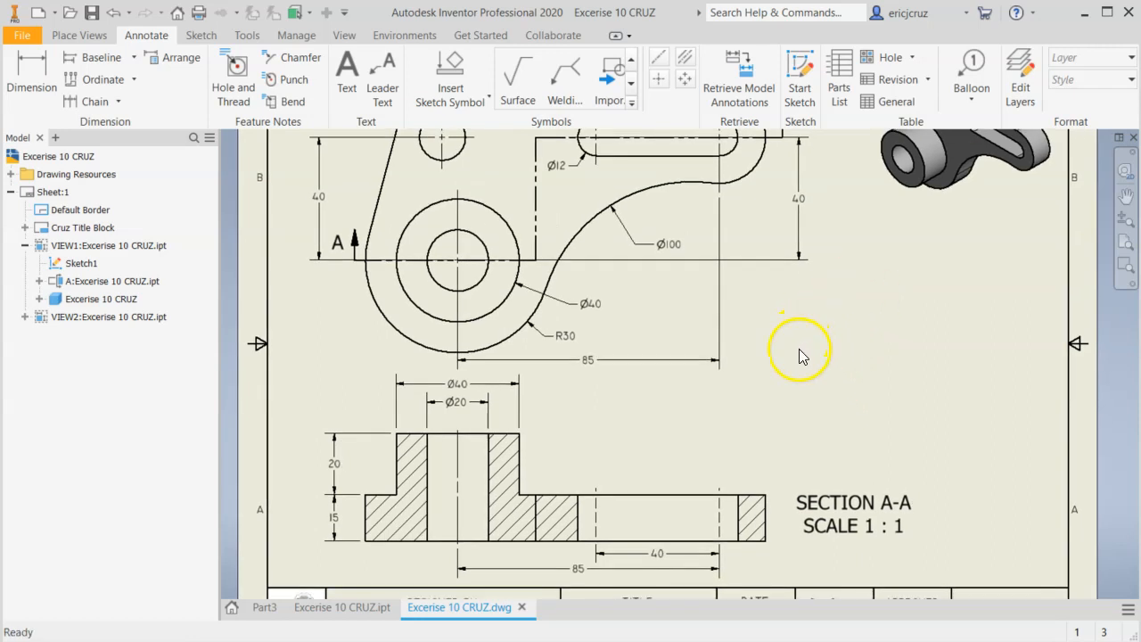
scroll(874, 382, "up", 5)
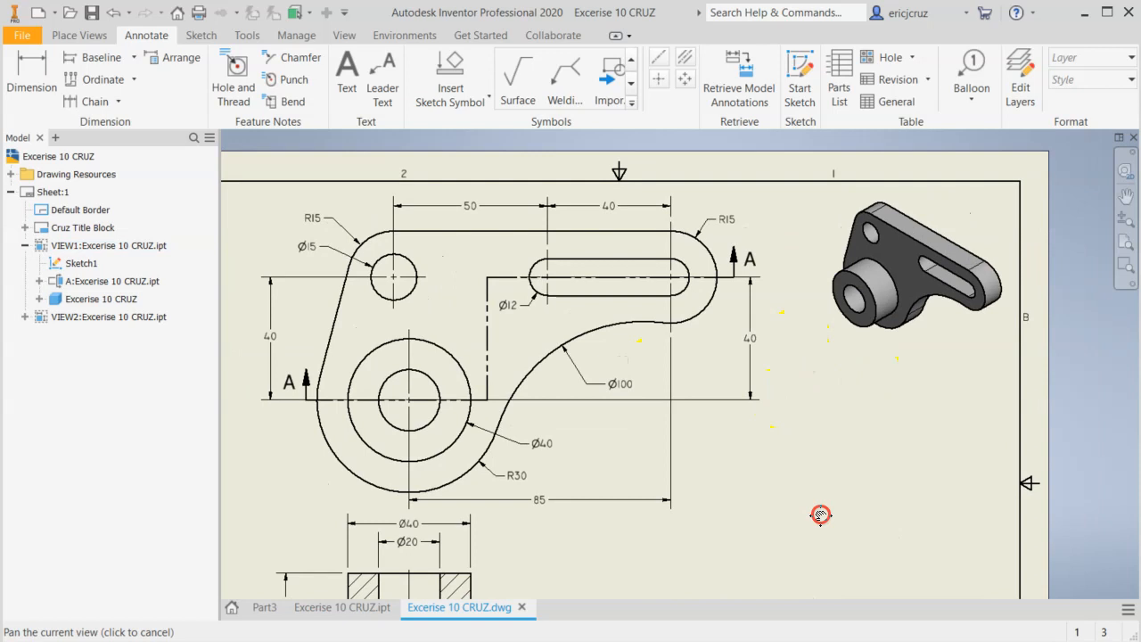
Disable the Creation Date in the drawing's project iProperties and apply the change.
left_click(21, 34)
left_click(62, 386)
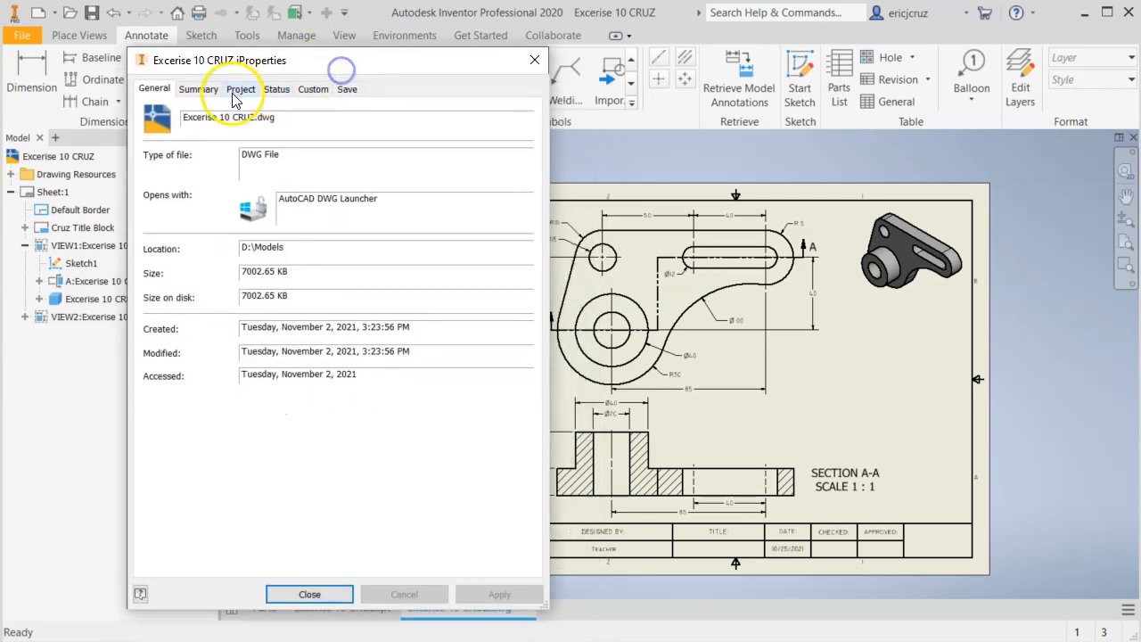
left_click(240, 88)
left_click(278, 409)
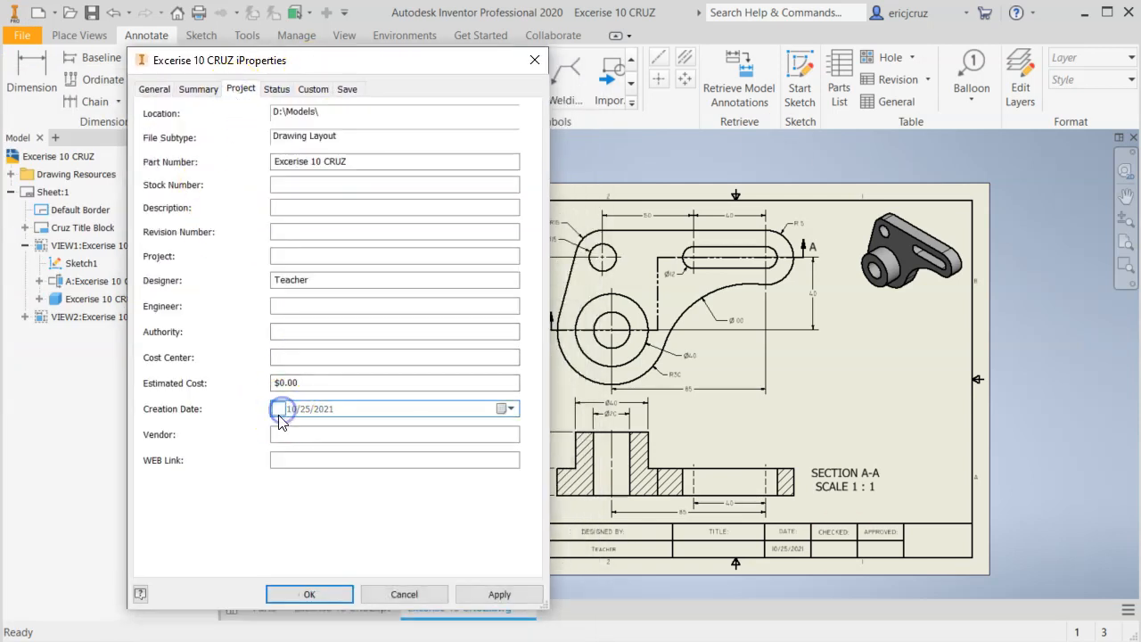
left_click(496, 594)
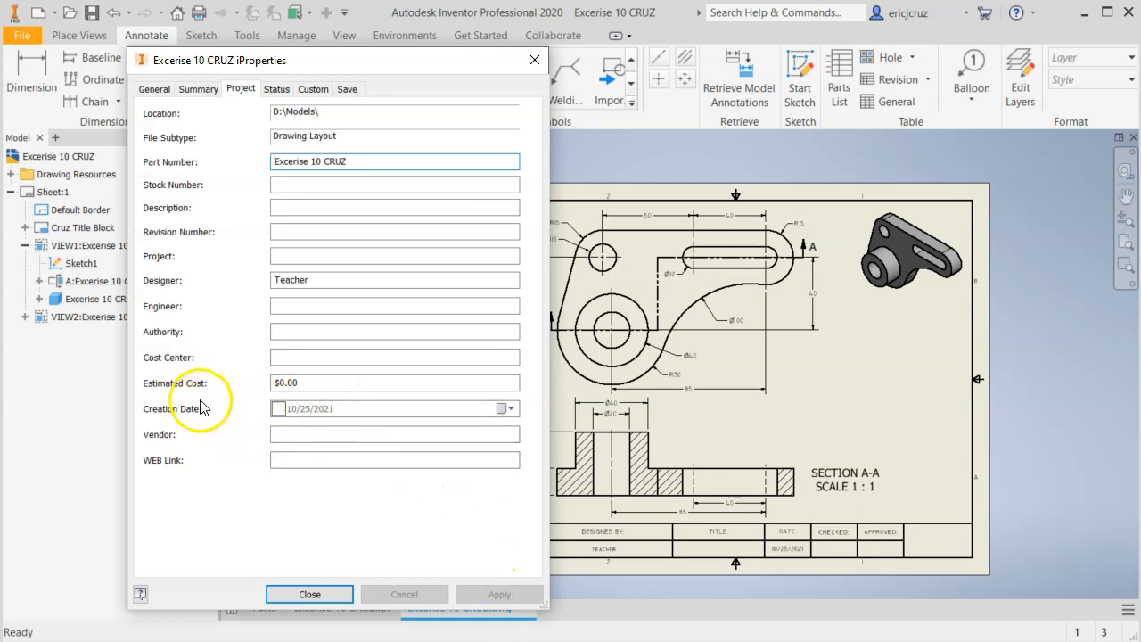
Set the drawing's Author property to the designer's surname and its Title to EX 10, and apply them to the title block.
left_click(194, 89)
left_click_drag(277, 161, 200, 159)
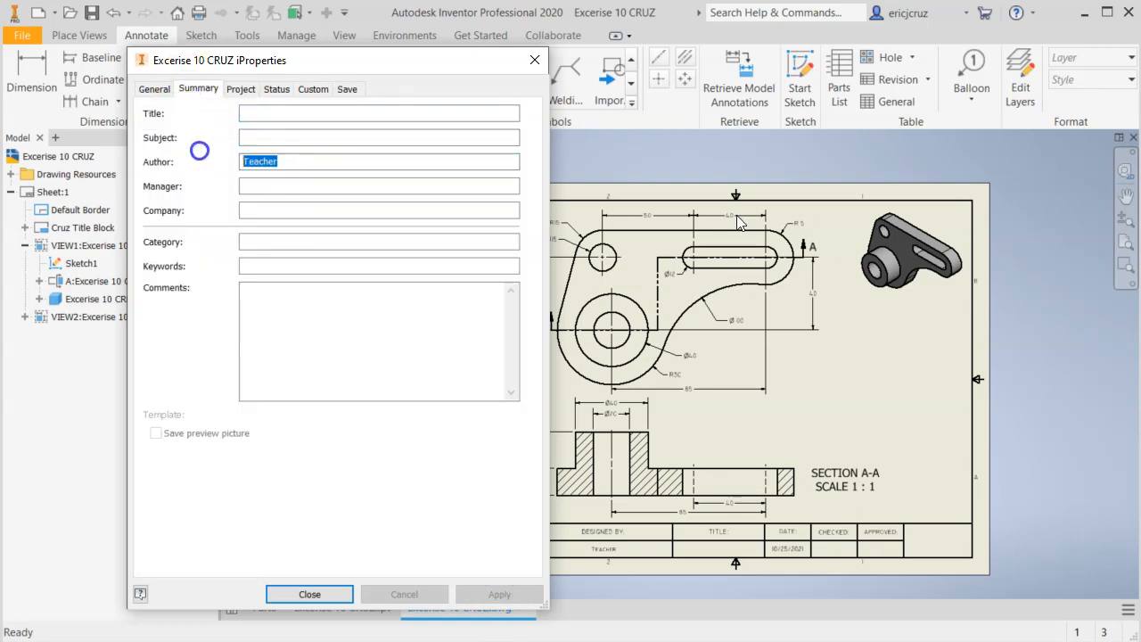
type("CRUZ")
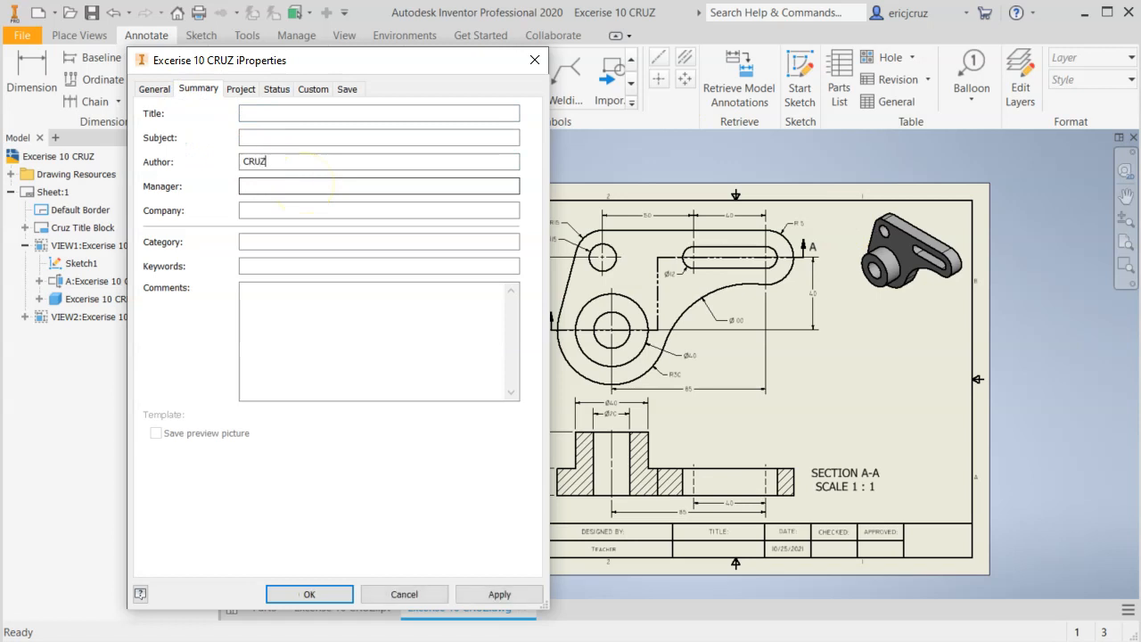
left_click(265, 111)
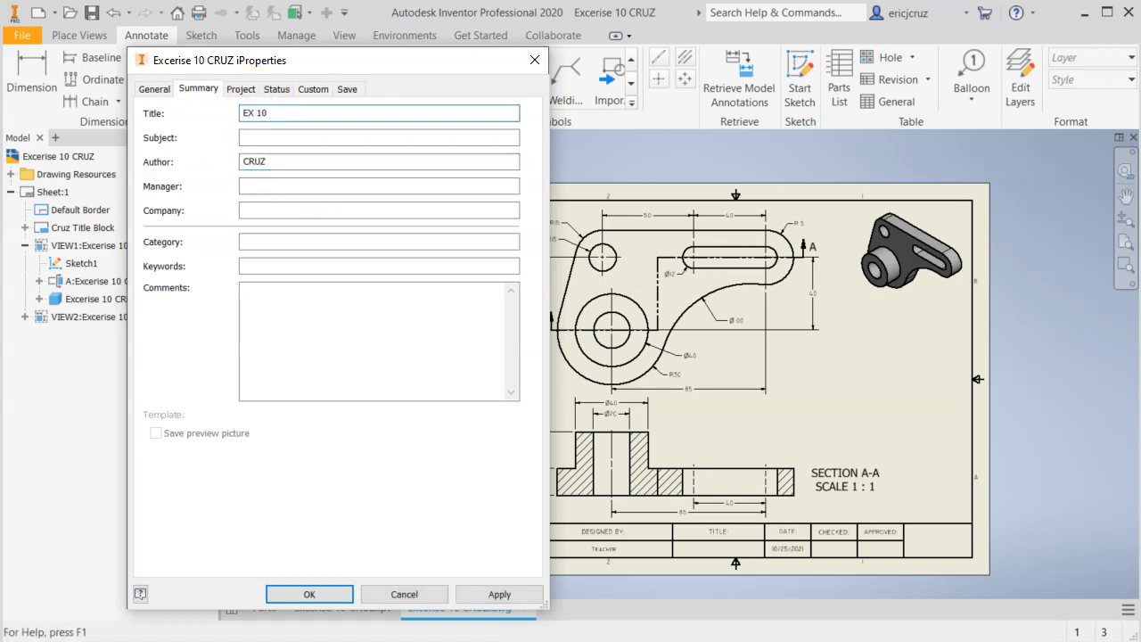
left_click(475, 593)
left_click(321, 595)
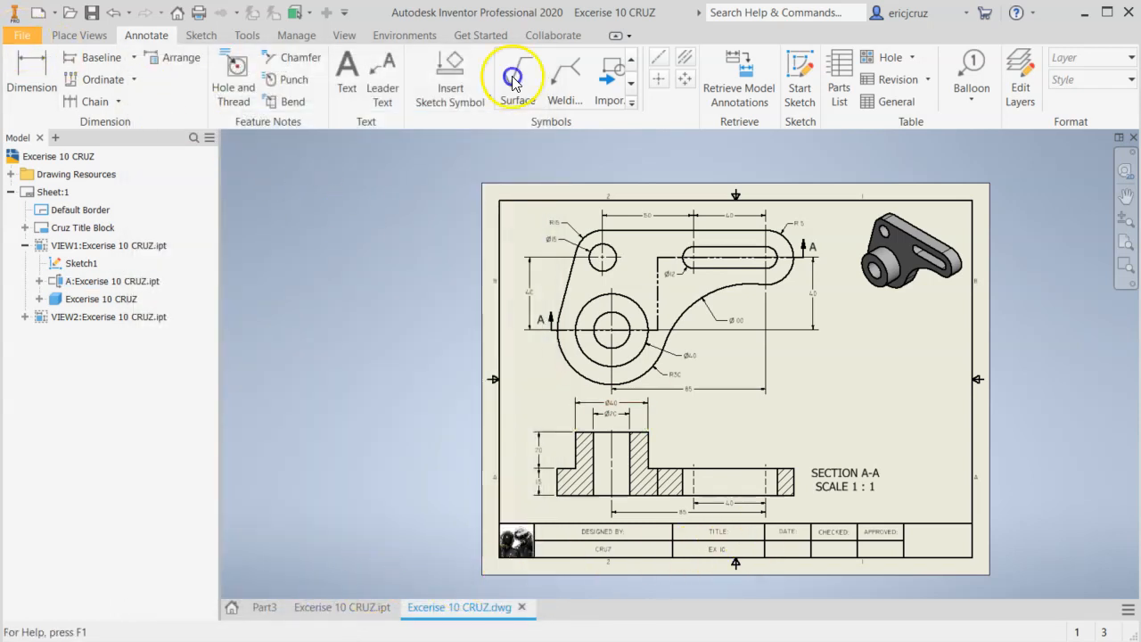
Enable the drawing's Creation Date in the project iProperties with the date 11/2/2021 and apply it.
left_click(22, 36)
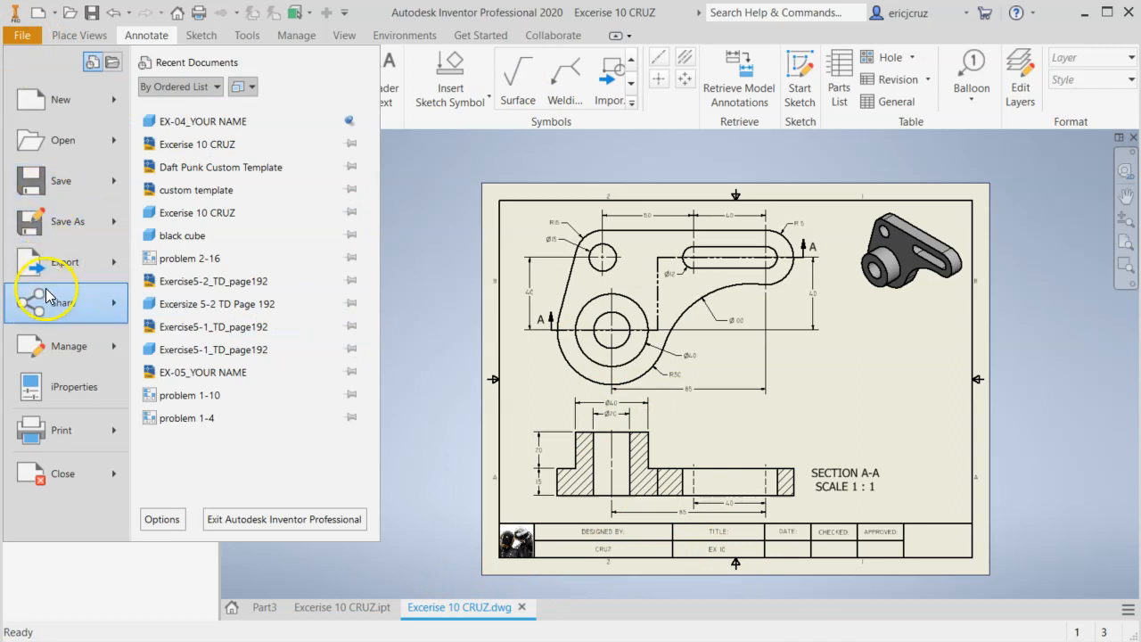
left_click(62, 383)
left_click(236, 91)
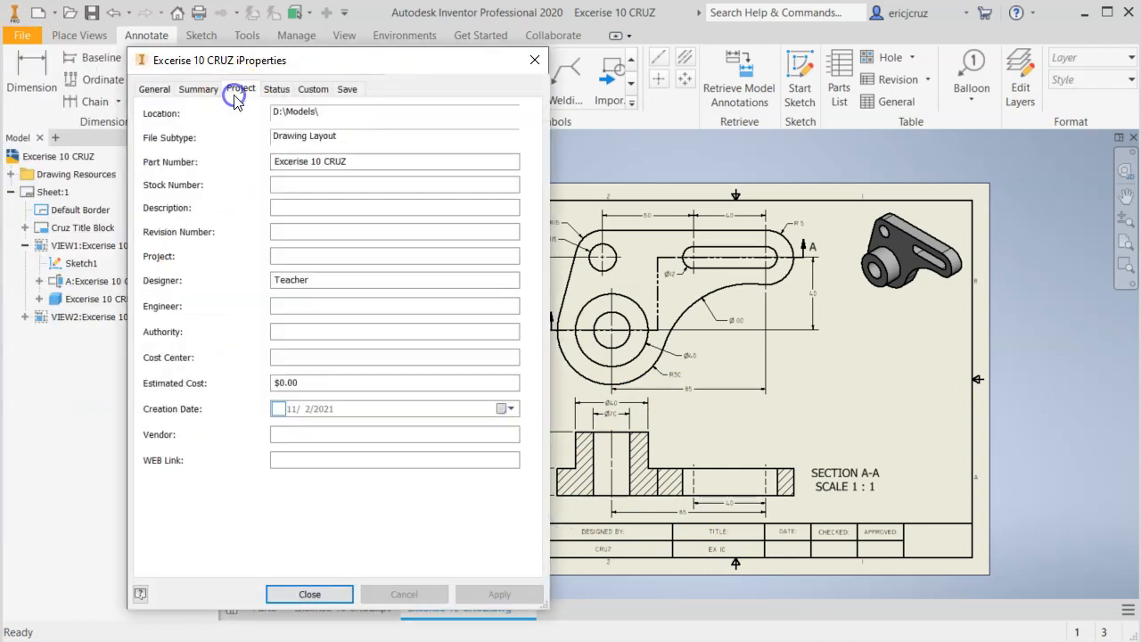
left_click(278, 408)
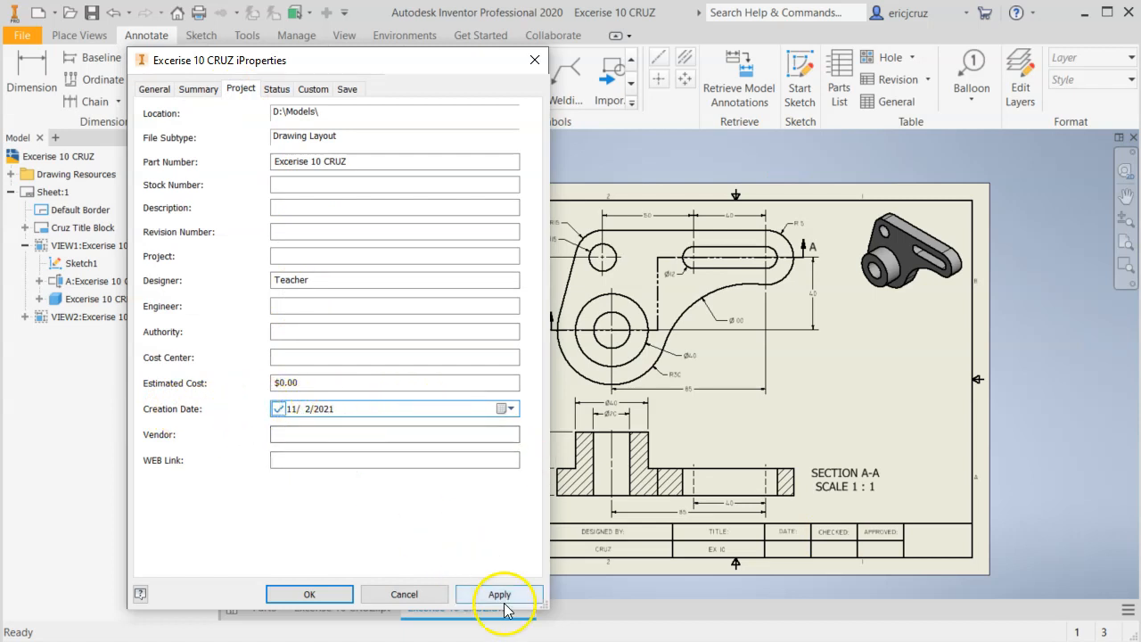
left_click(509, 408)
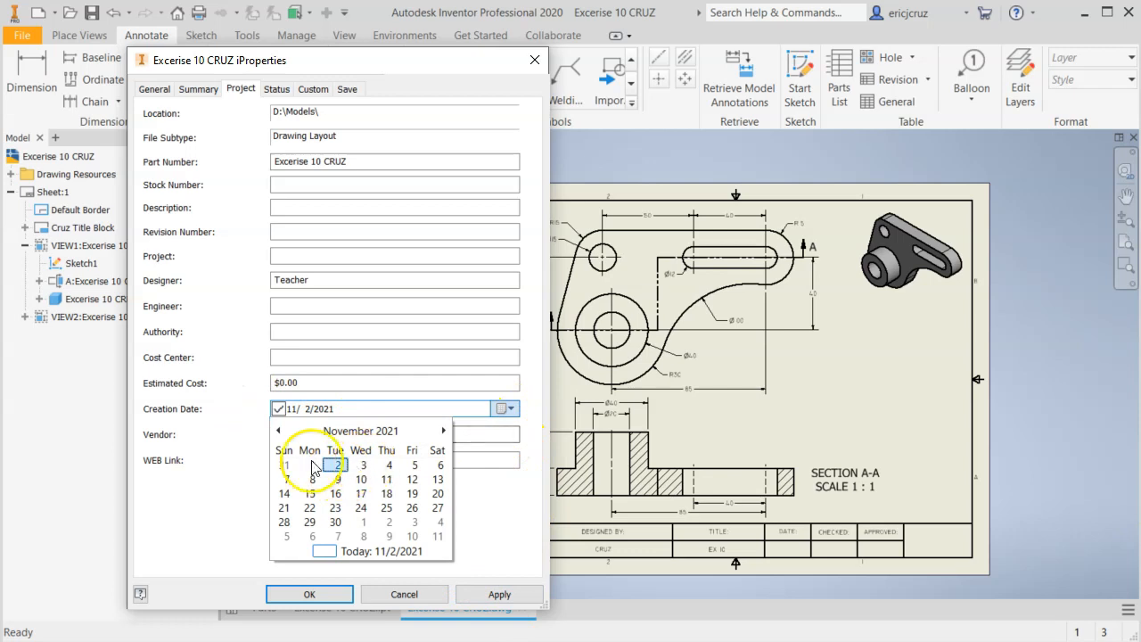
left_click(495, 523)
left_click(488, 588)
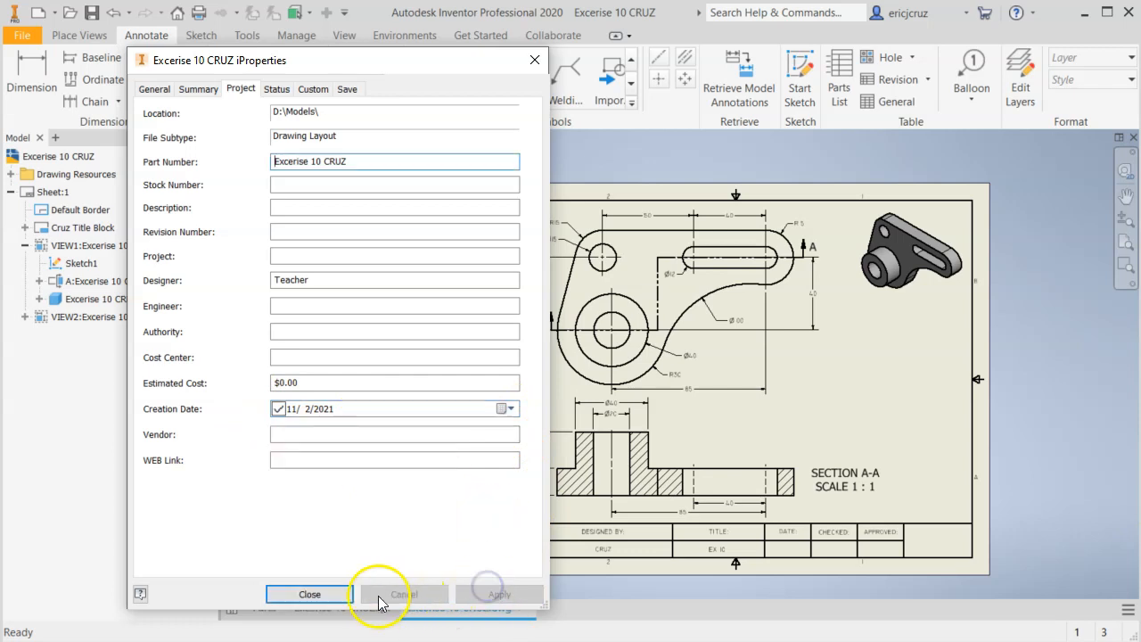
left_click(310, 593)
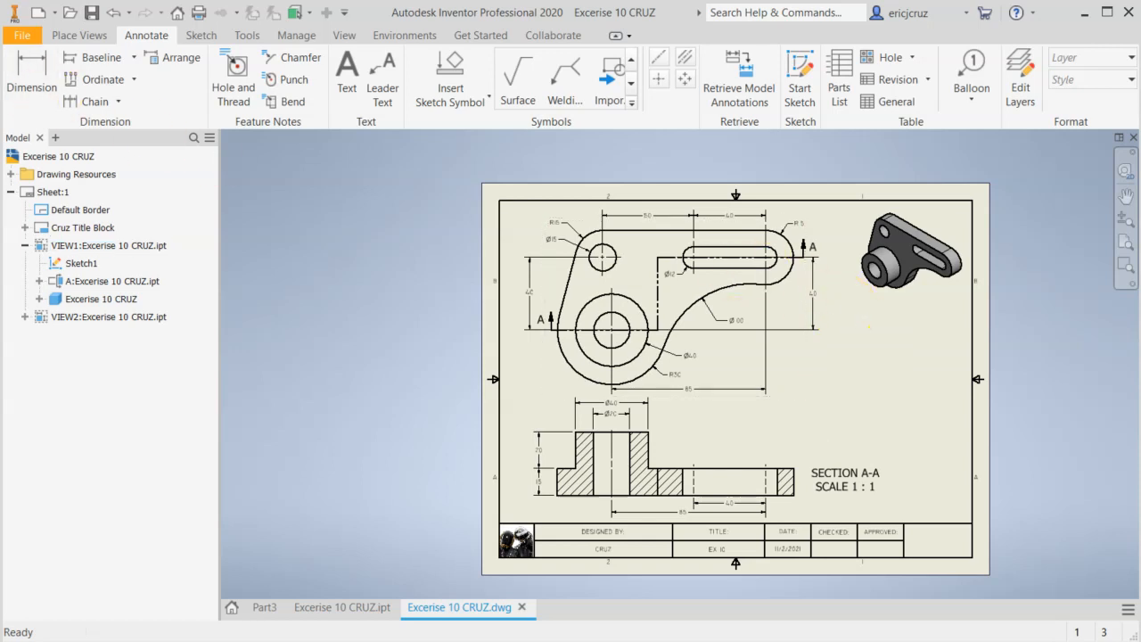
Start exporting the finished drawing sheet.
left_click(20, 36)
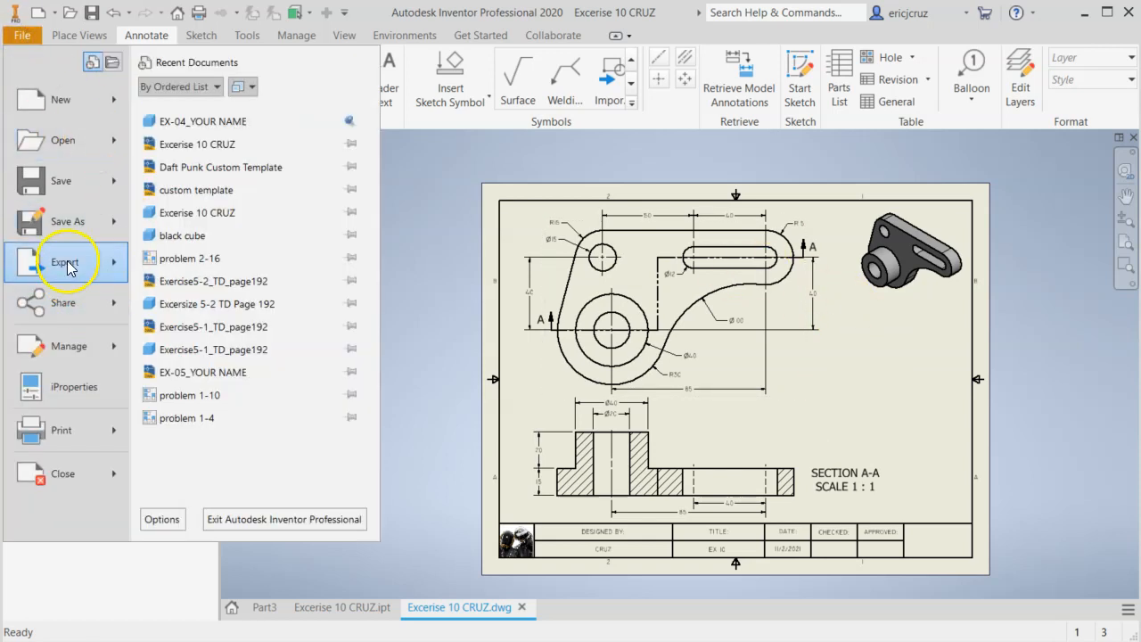